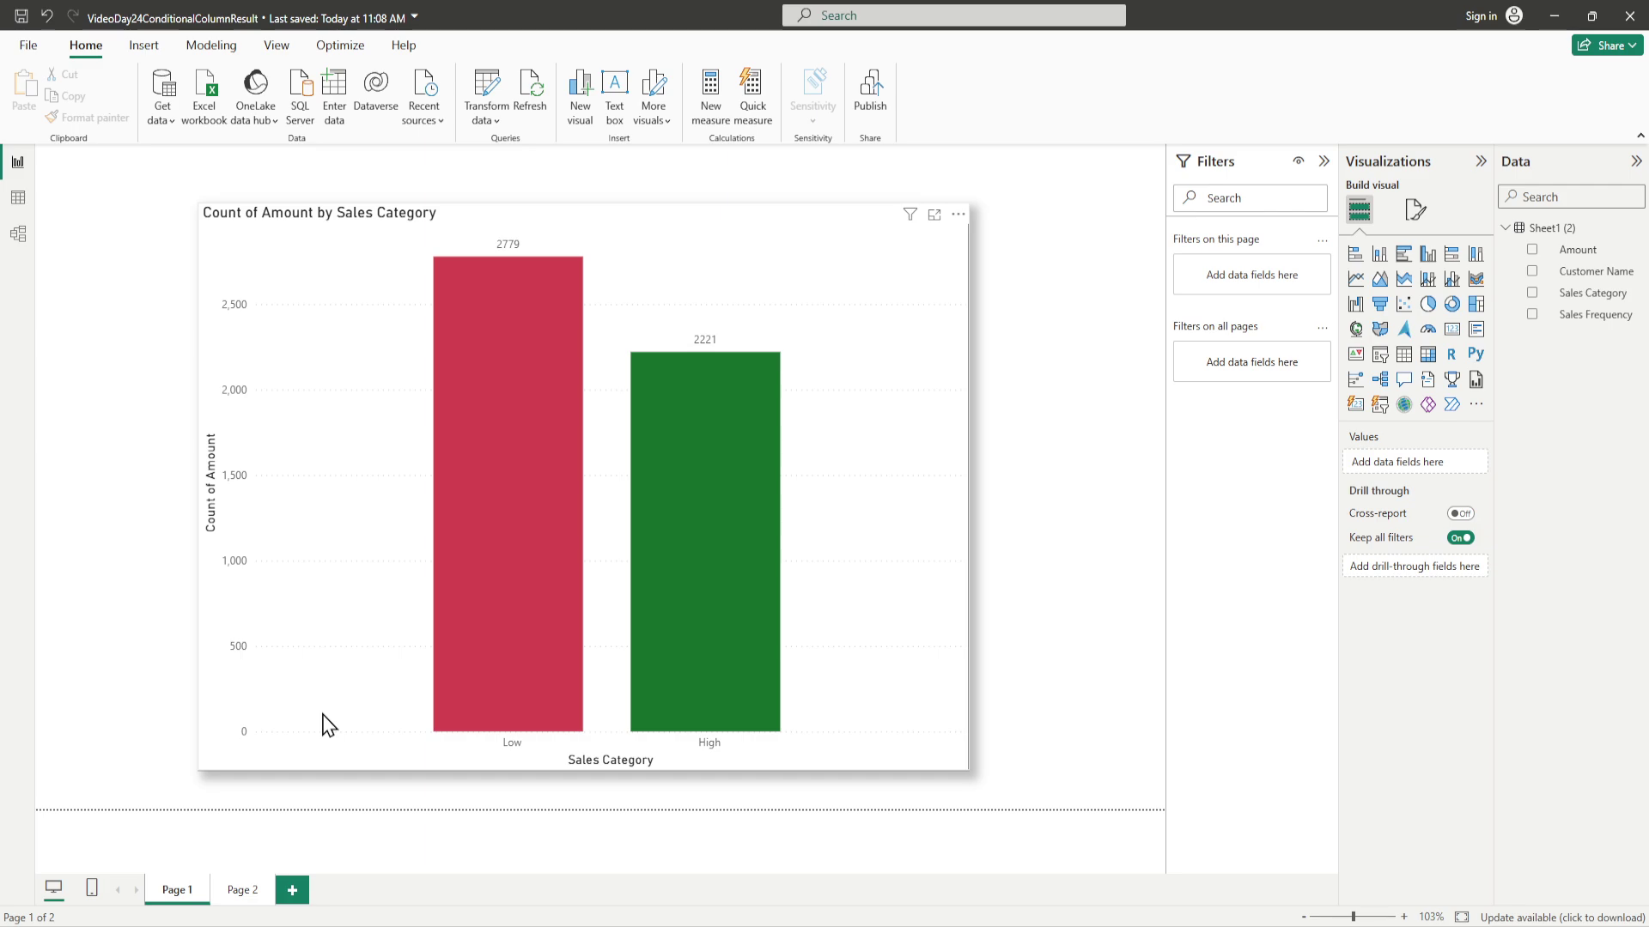
View the finished Sales Frequency chart on Page 2, then return to the Sales Category chart on Page 1.
click(240, 891)
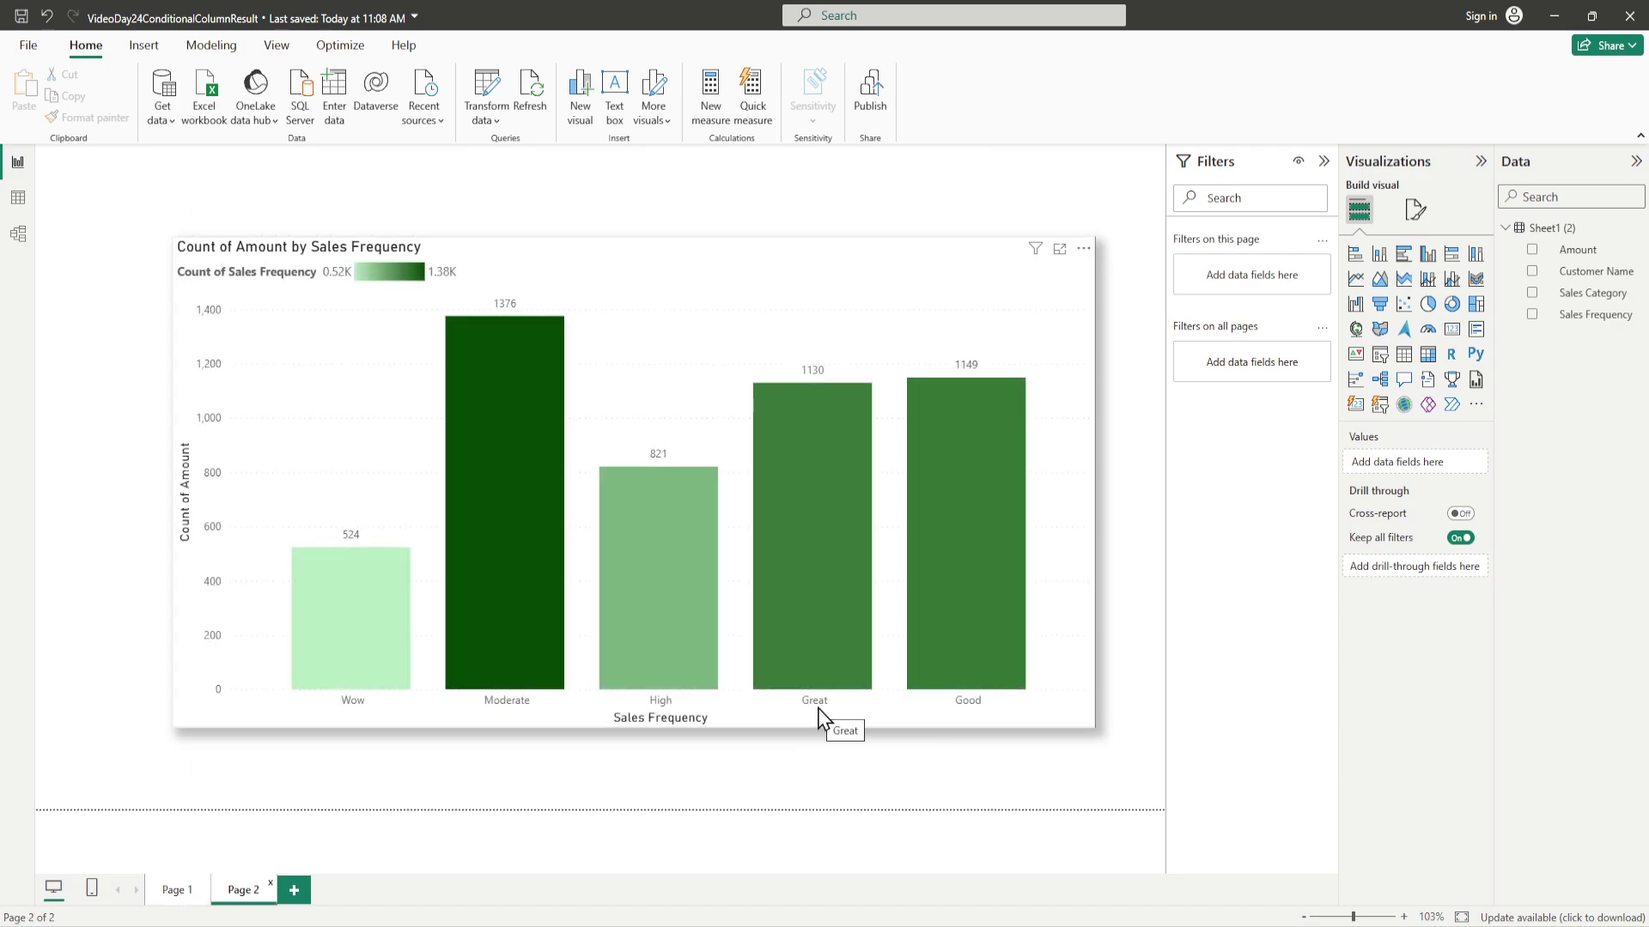
click(177, 891)
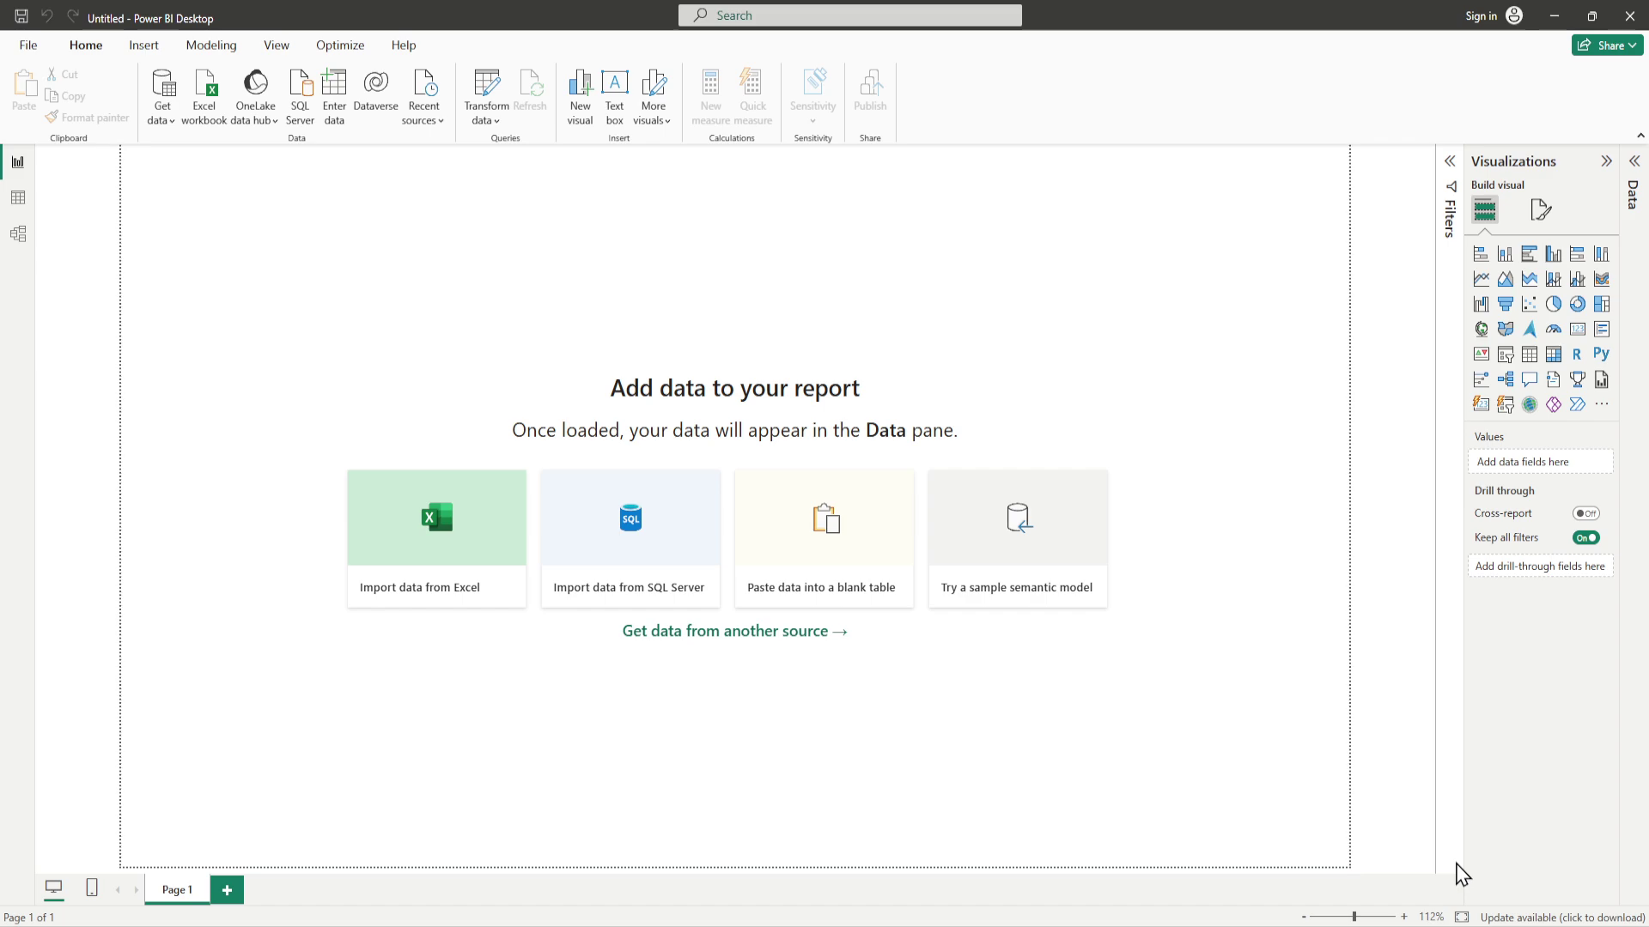
Load Sheet1 from the Excel workbook Day24_Unique_Customers_Amount_5000.xlsx into Power Query for transforming.
click(171, 120)
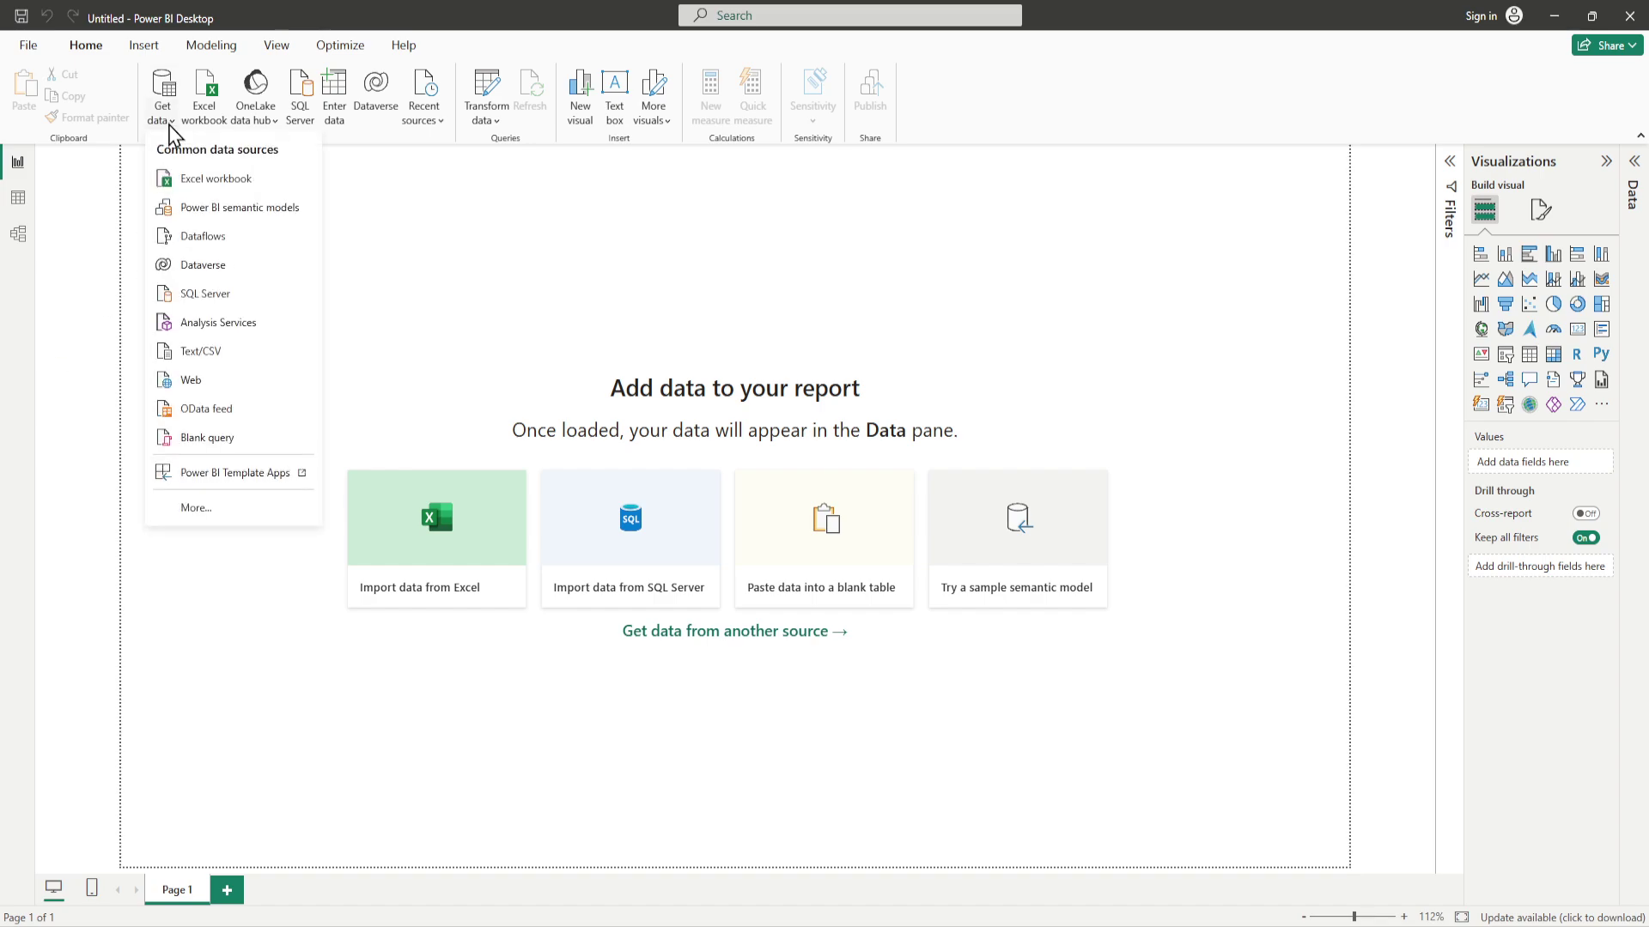
click(193, 182)
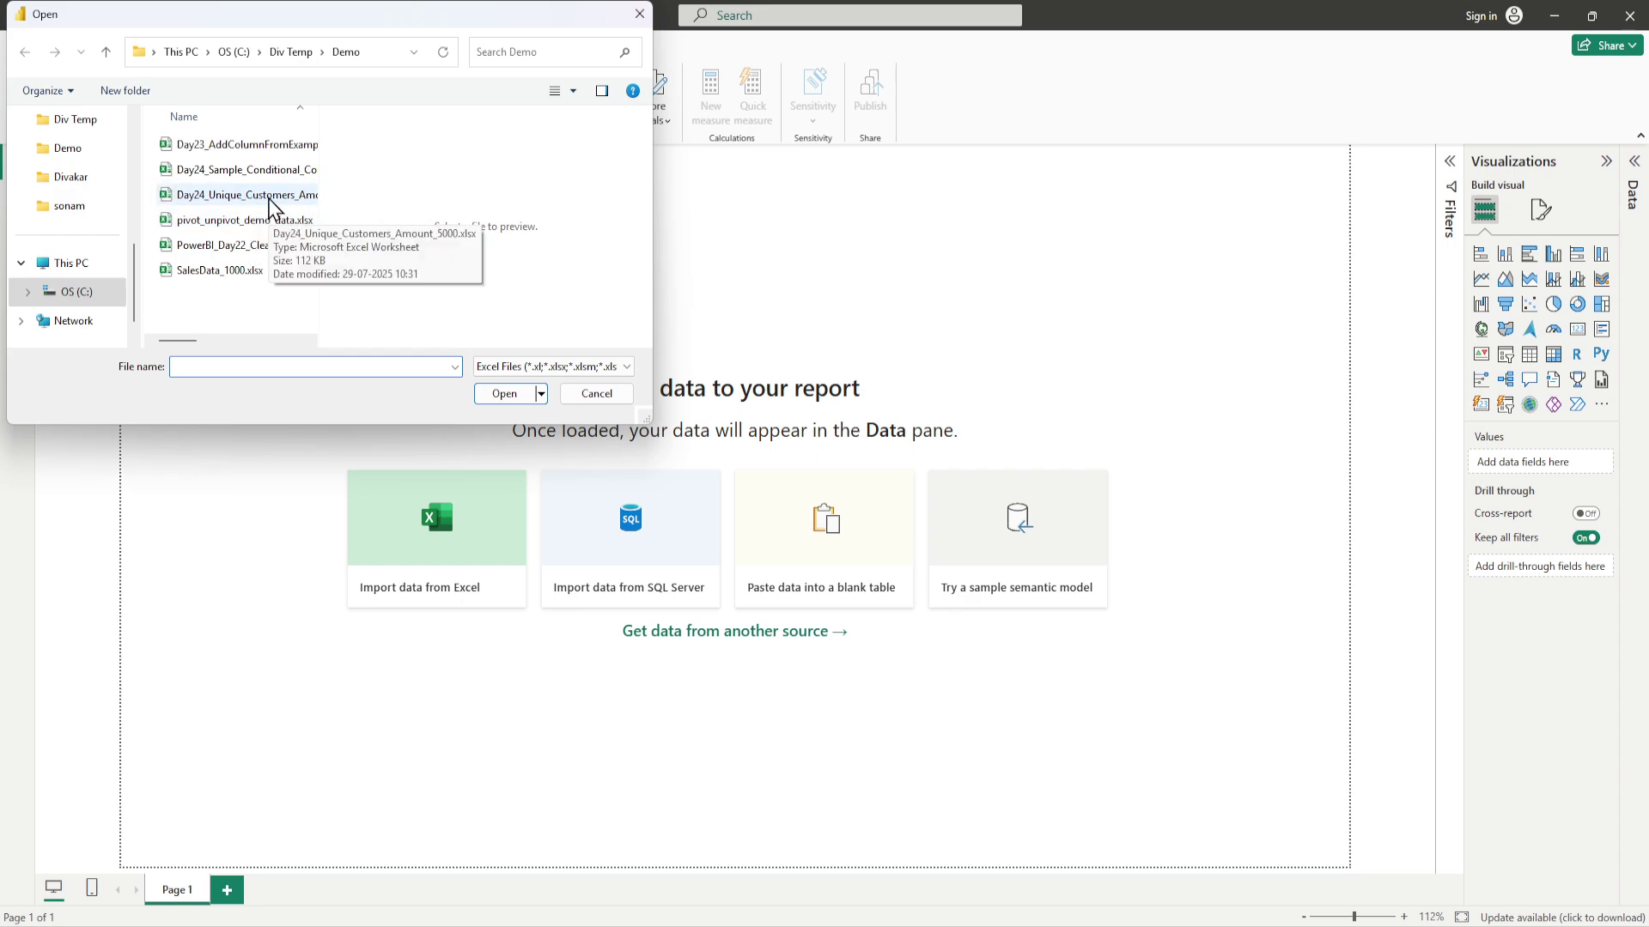
click(268, 200)
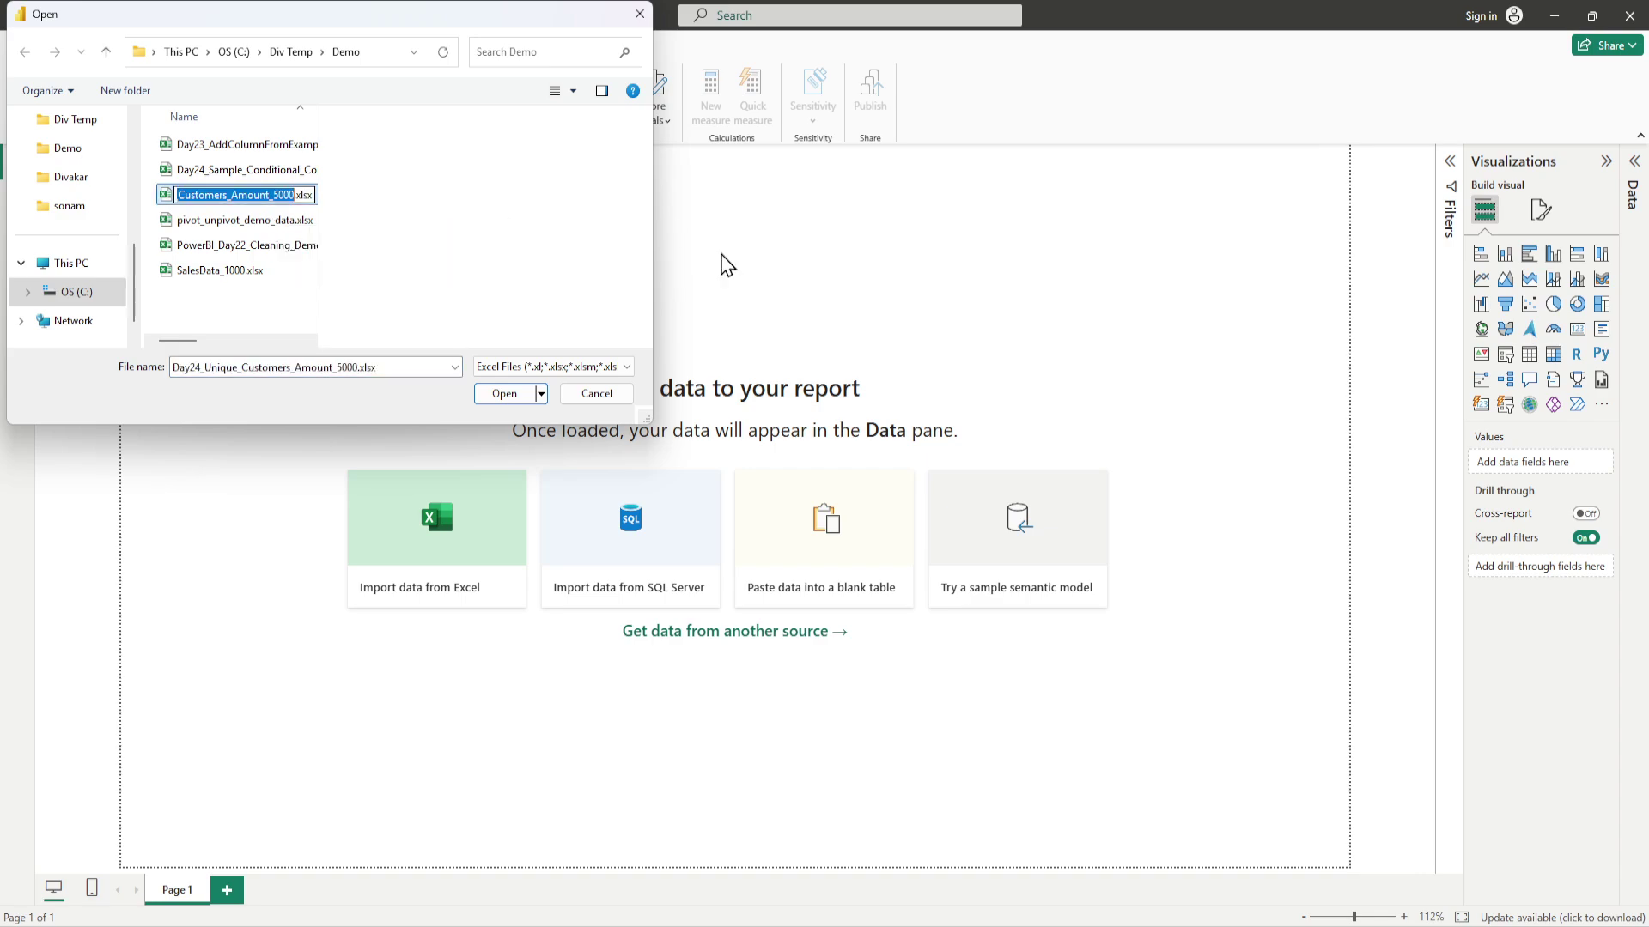
click(504, 392)
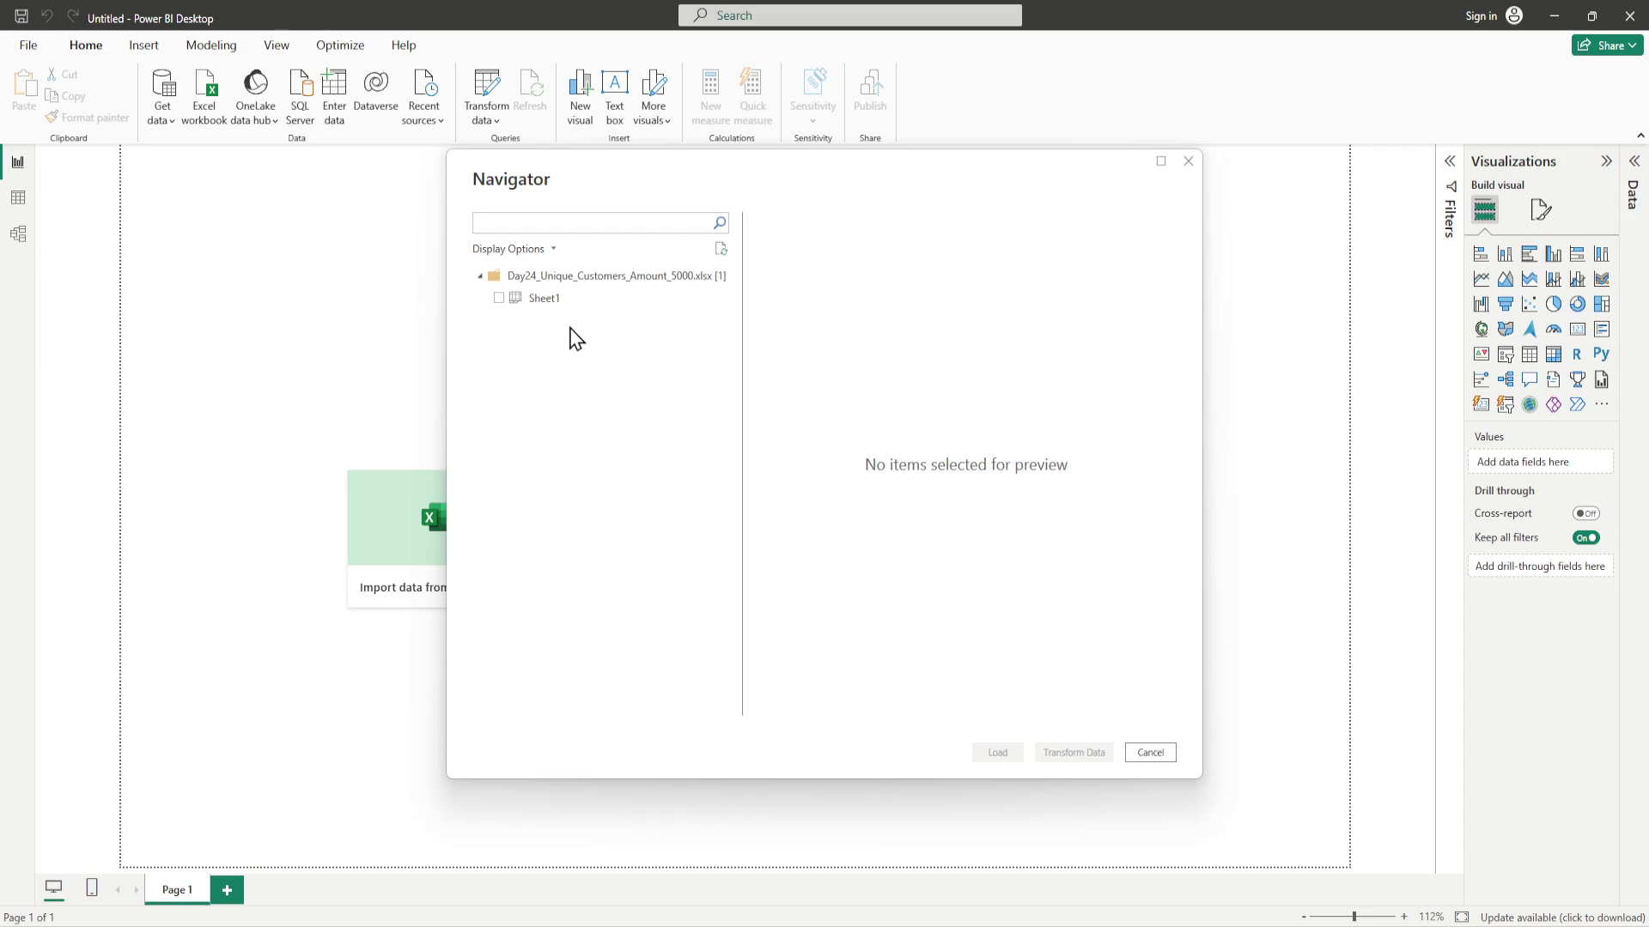
click(498, 299)
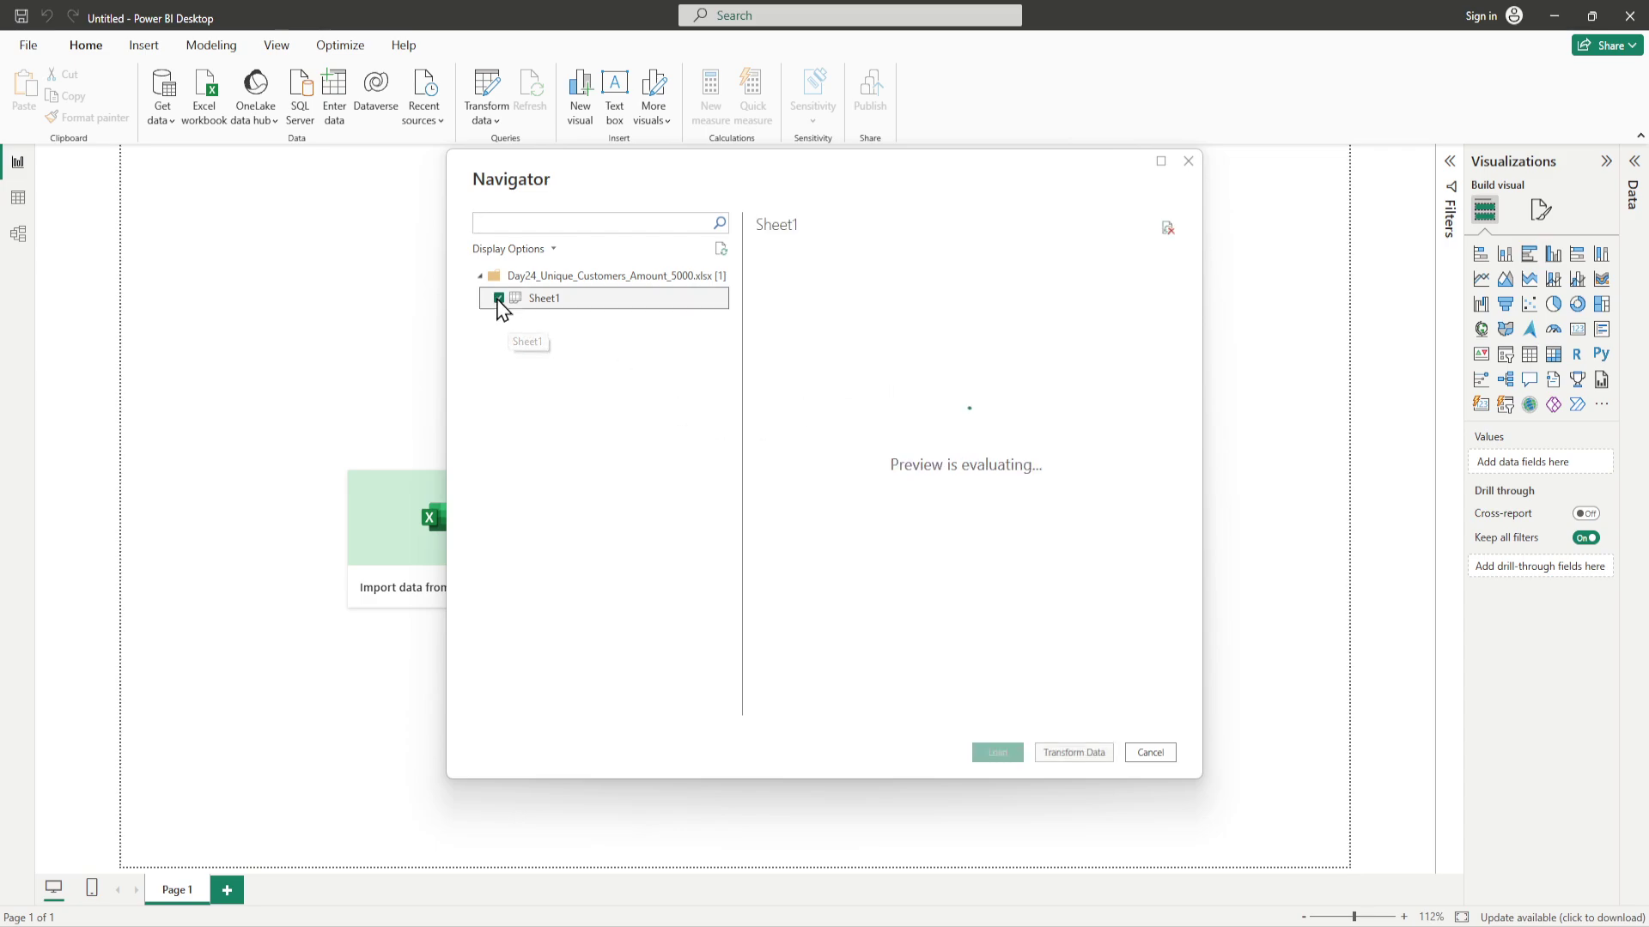
click(1077, 753)
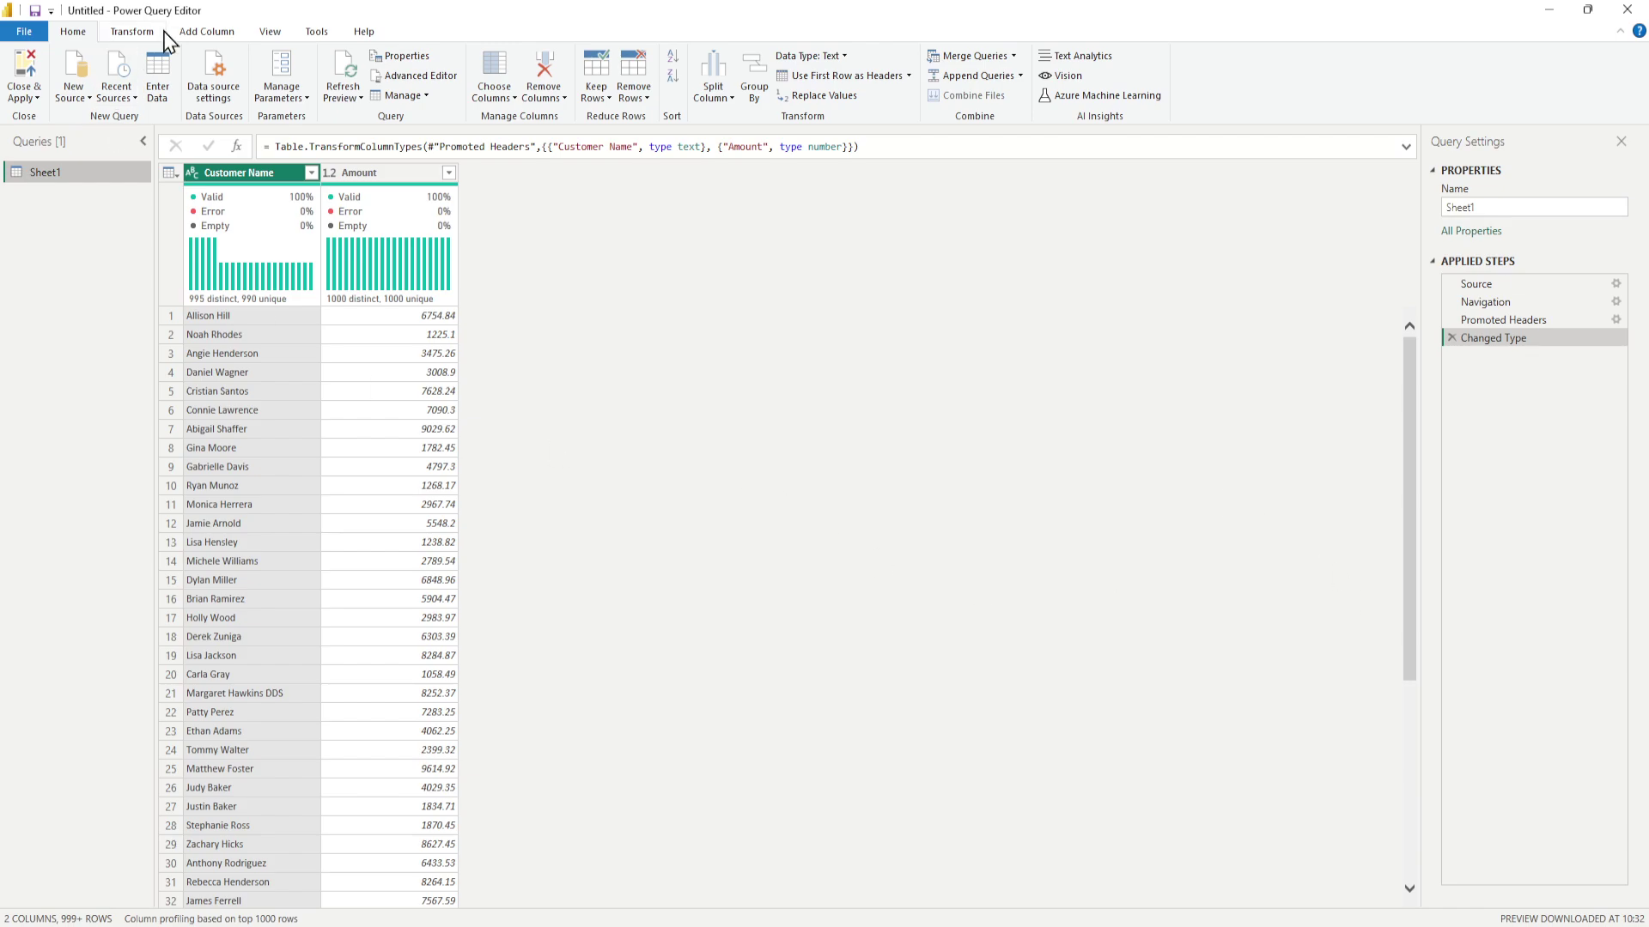
Start a conditional column whose rule tests whether Amount is greater than 6000.
click(221, 34)
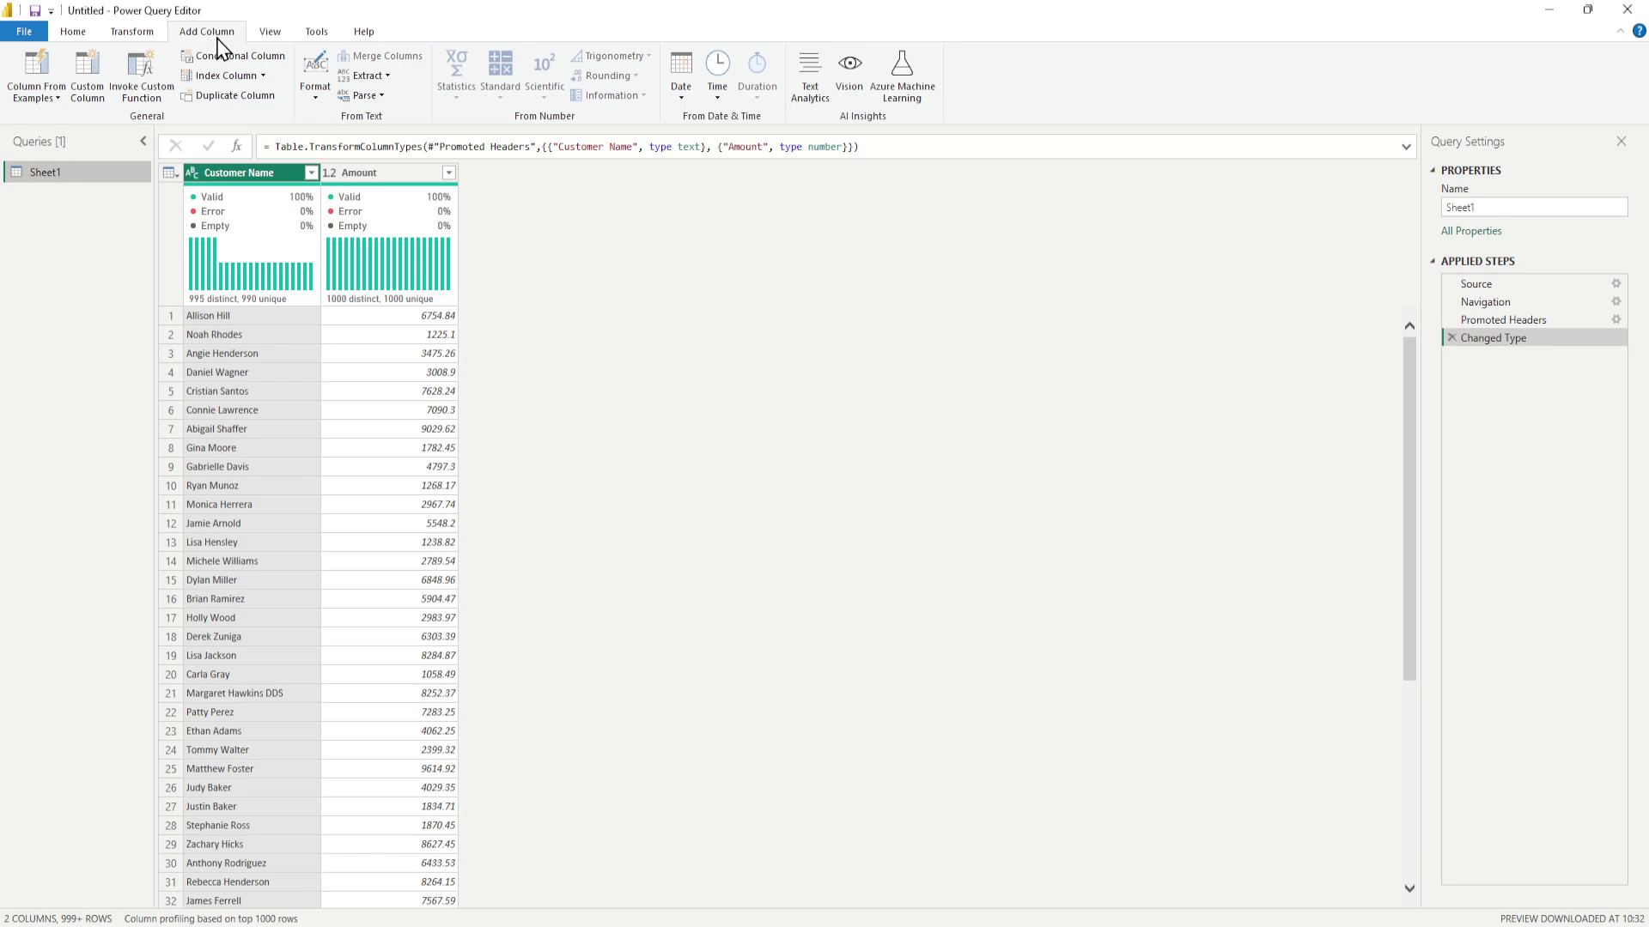
click(230, 56)
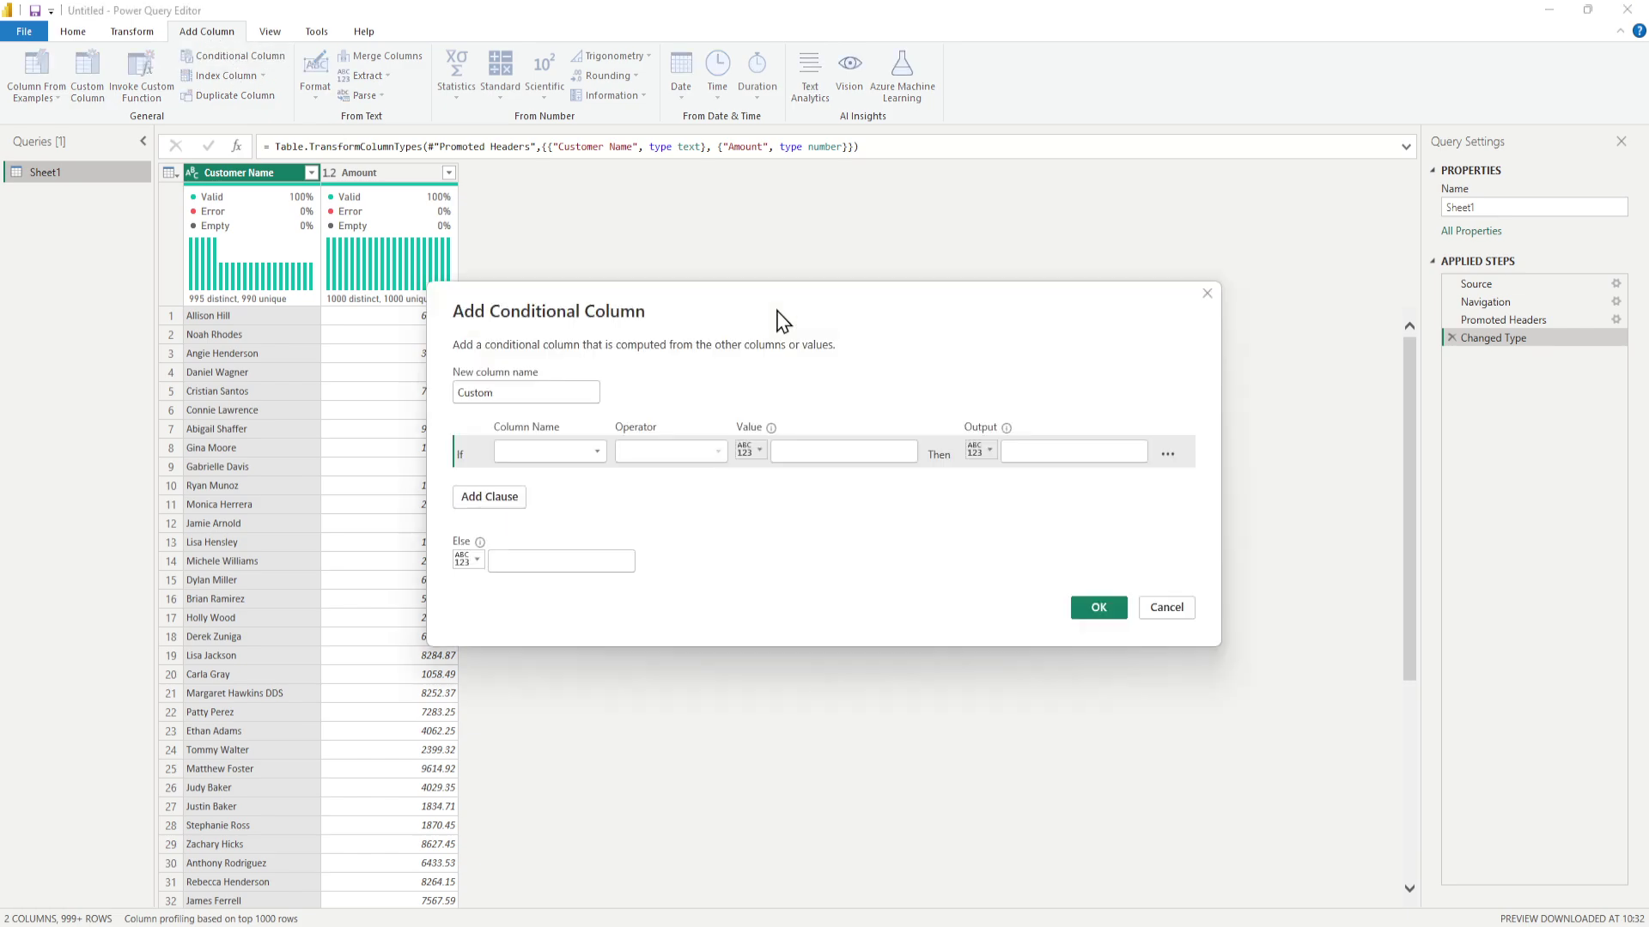
click(598, 453)
click(539, 494)
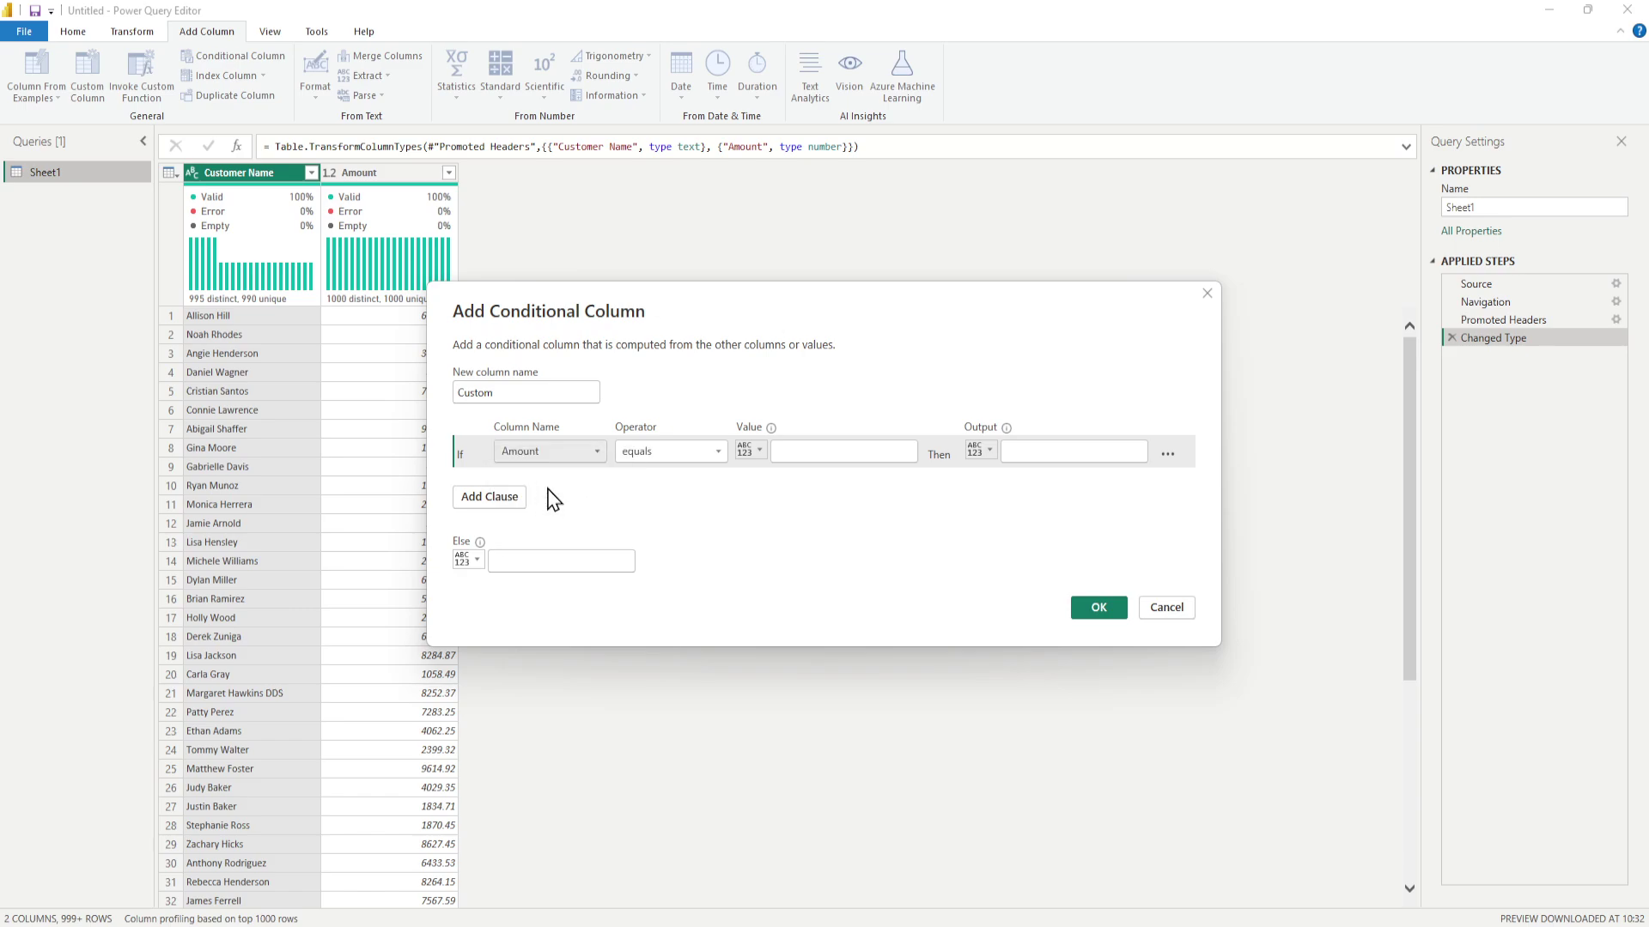
click(668, 455)
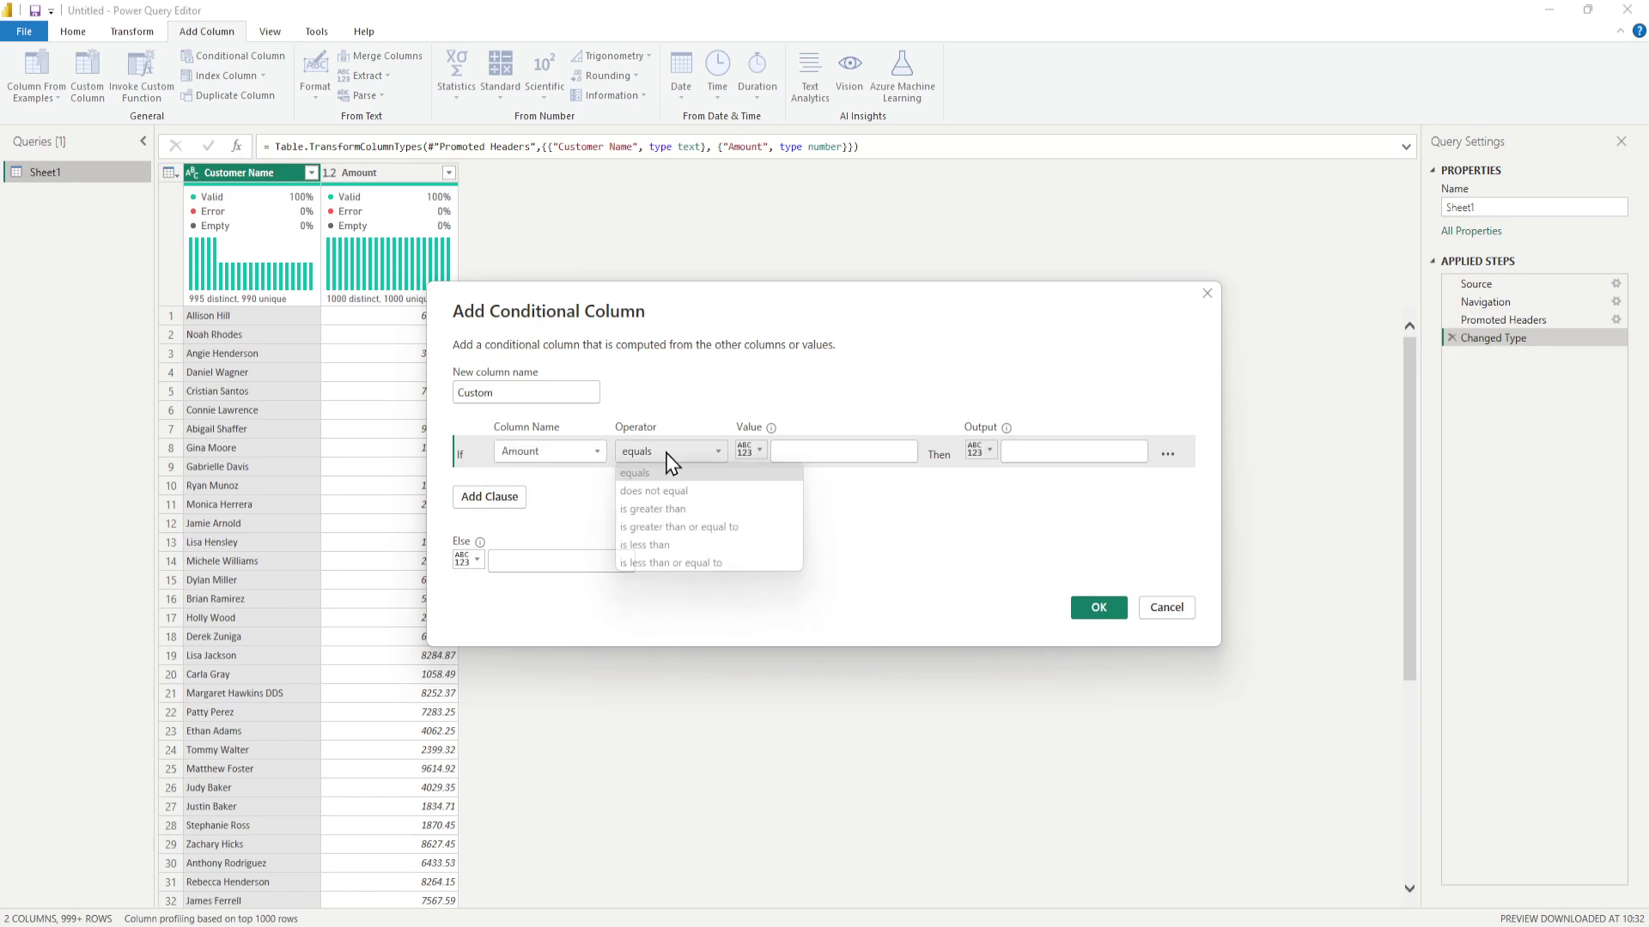
click(669, 509)
click(802, 452)
text(6)
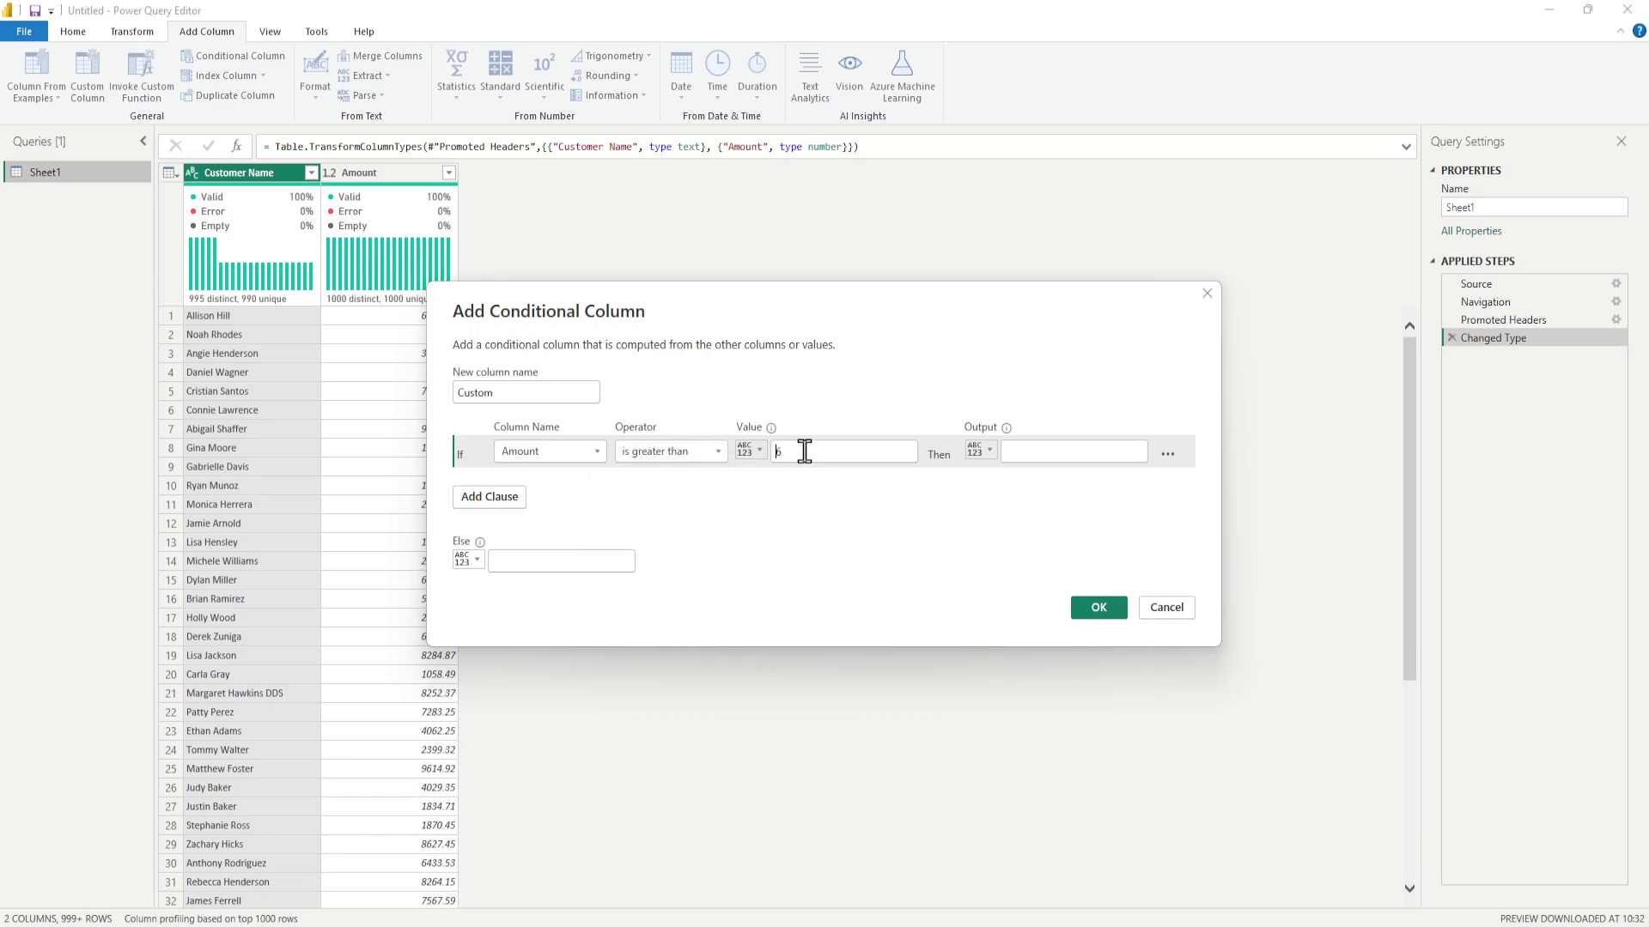
text(000)
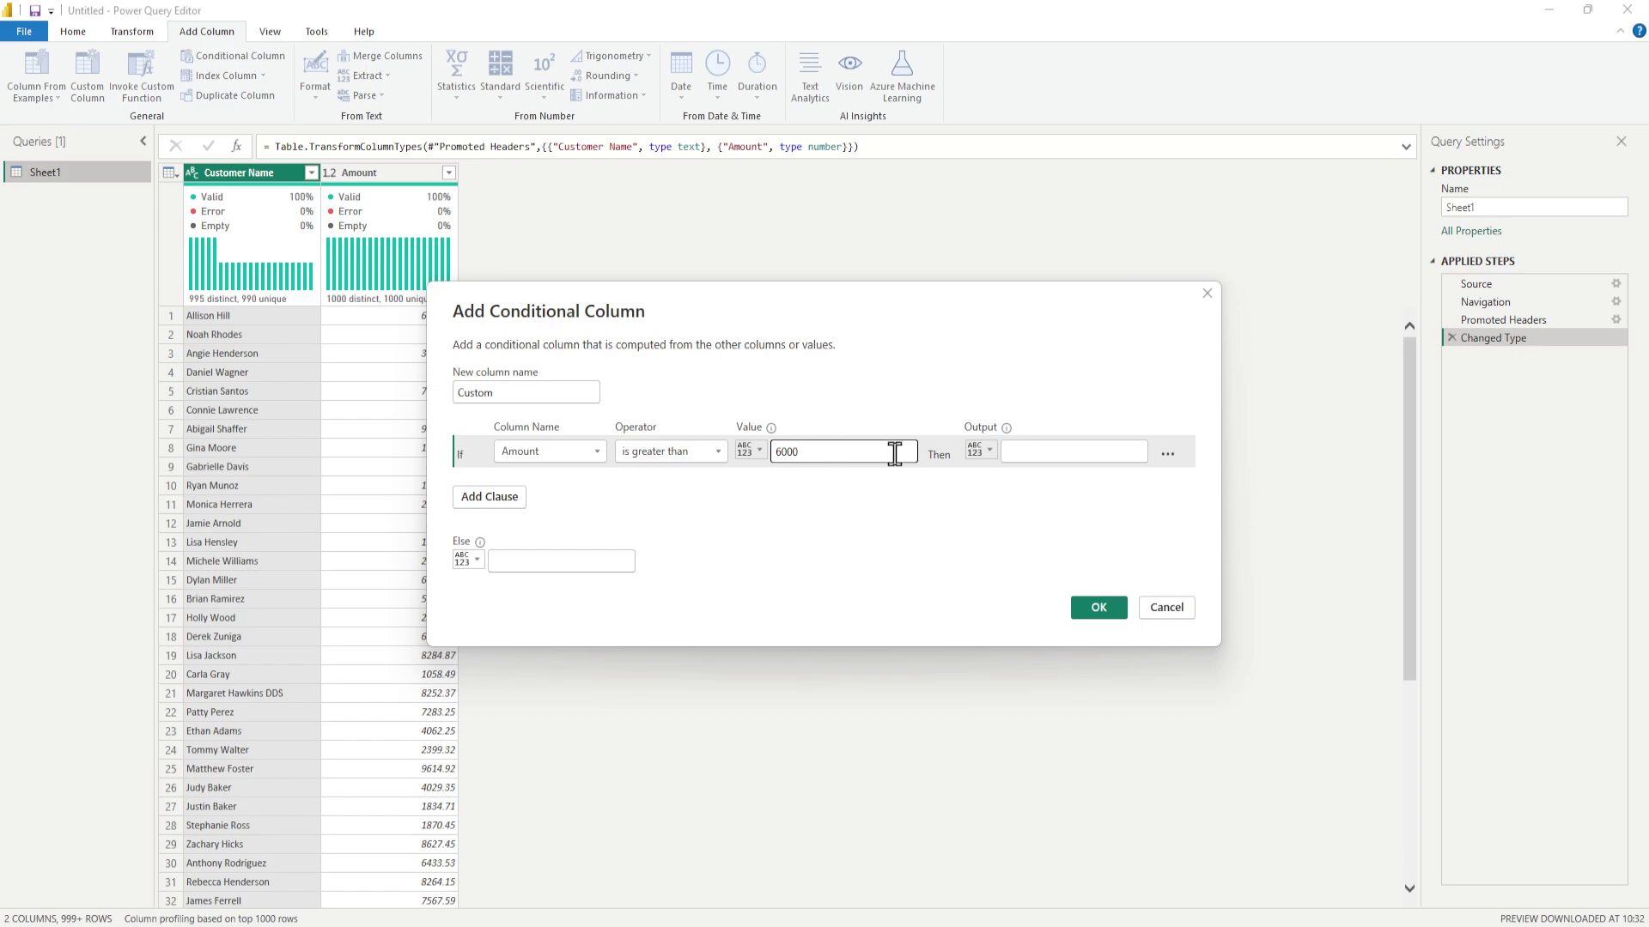
Output High for matching rows and Low otherwise, and create the column.
click(1028, 450)
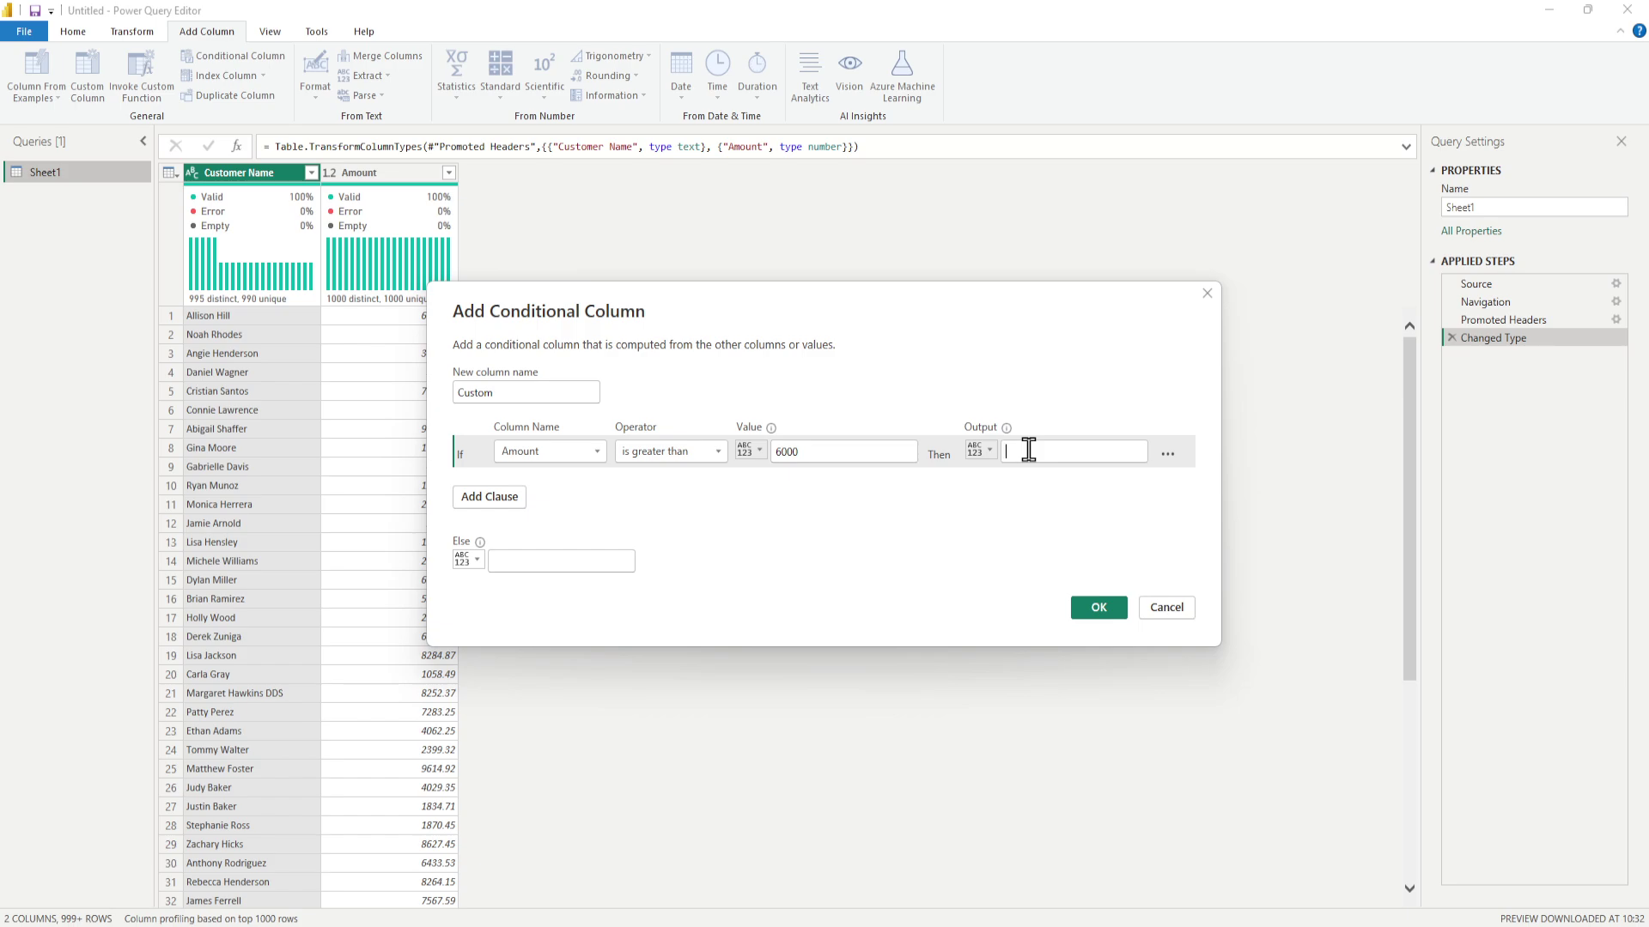
text(High)
click(526, 560)
text(Low)
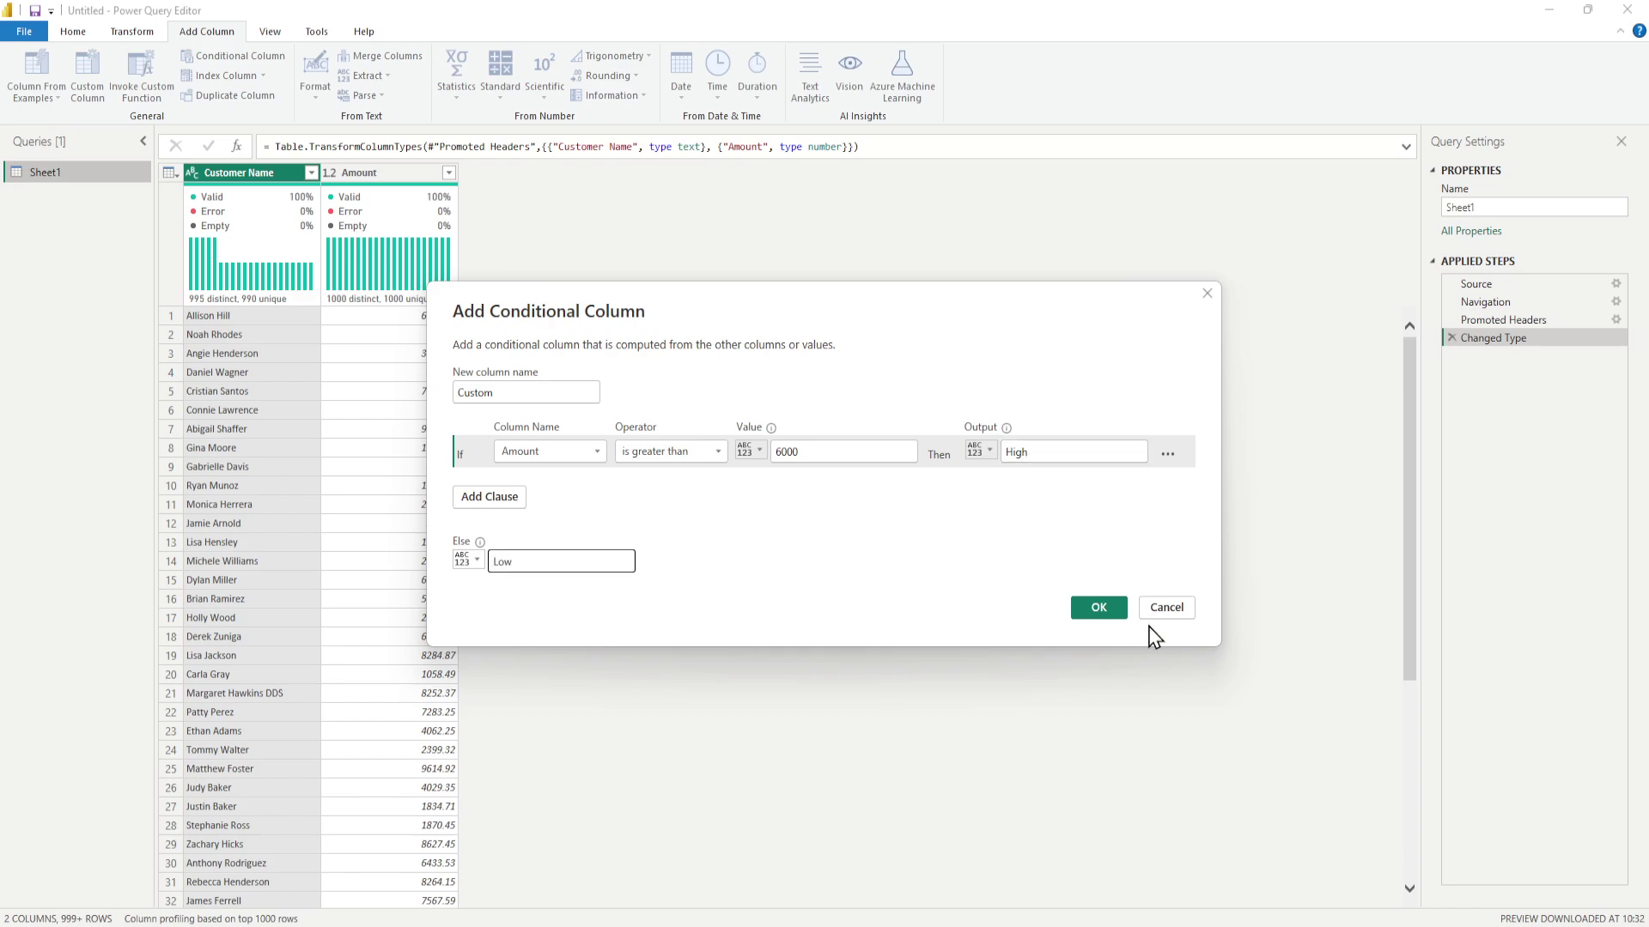
click(1119, 610)
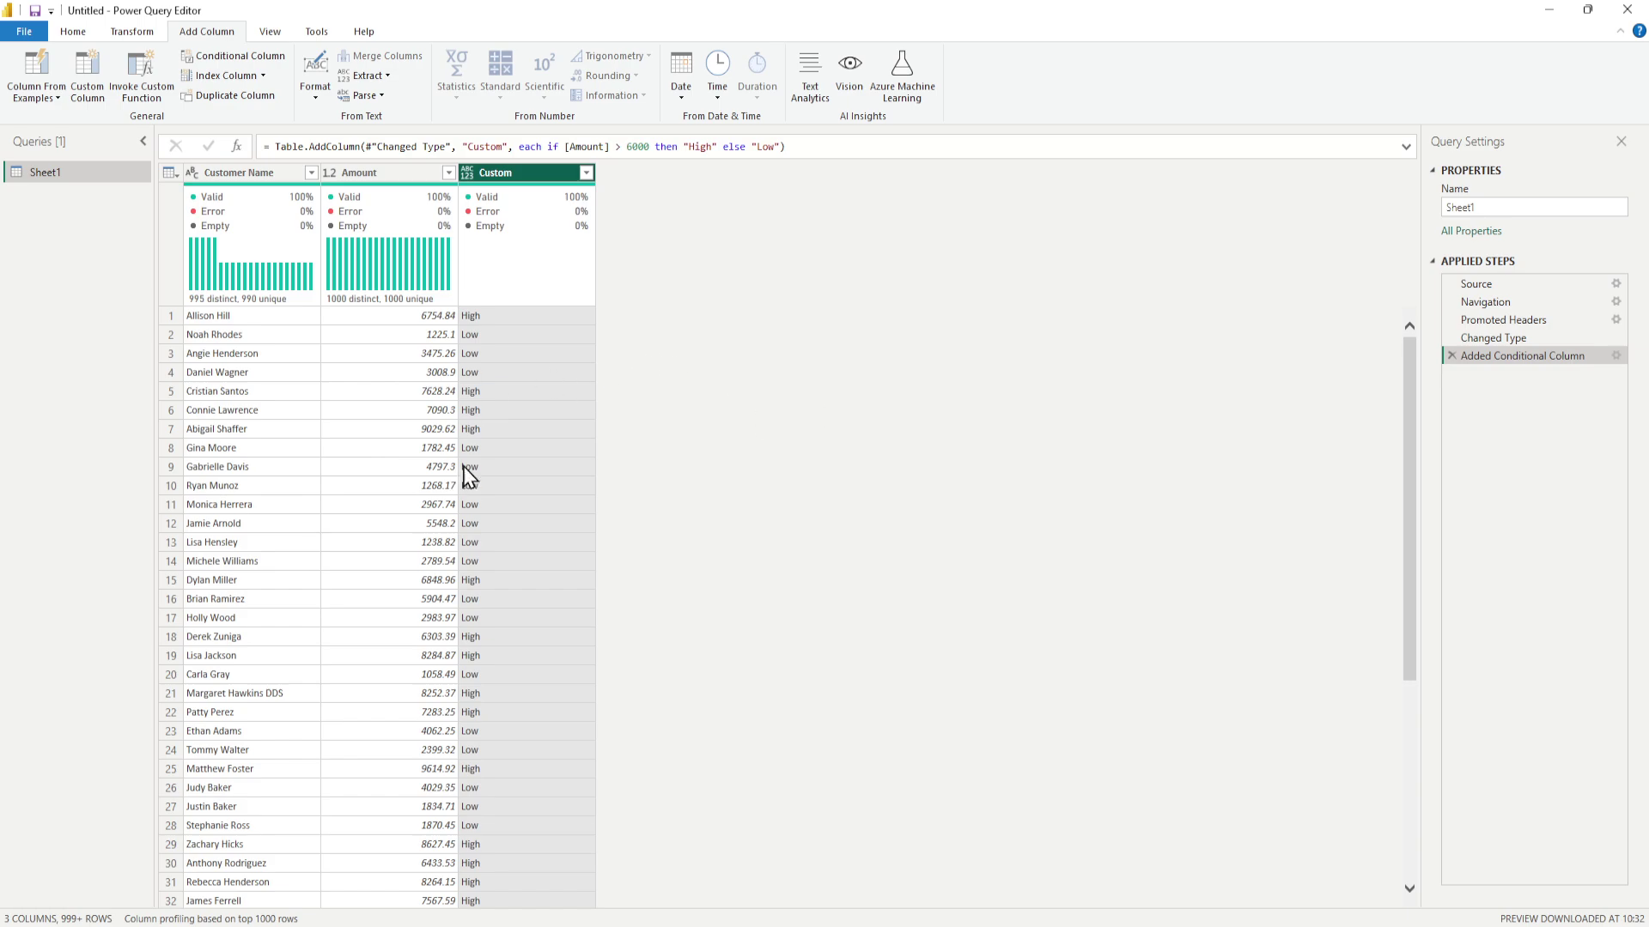
Close Power Query Editor and load the Sheet1 query into the report.
click(85, 32)
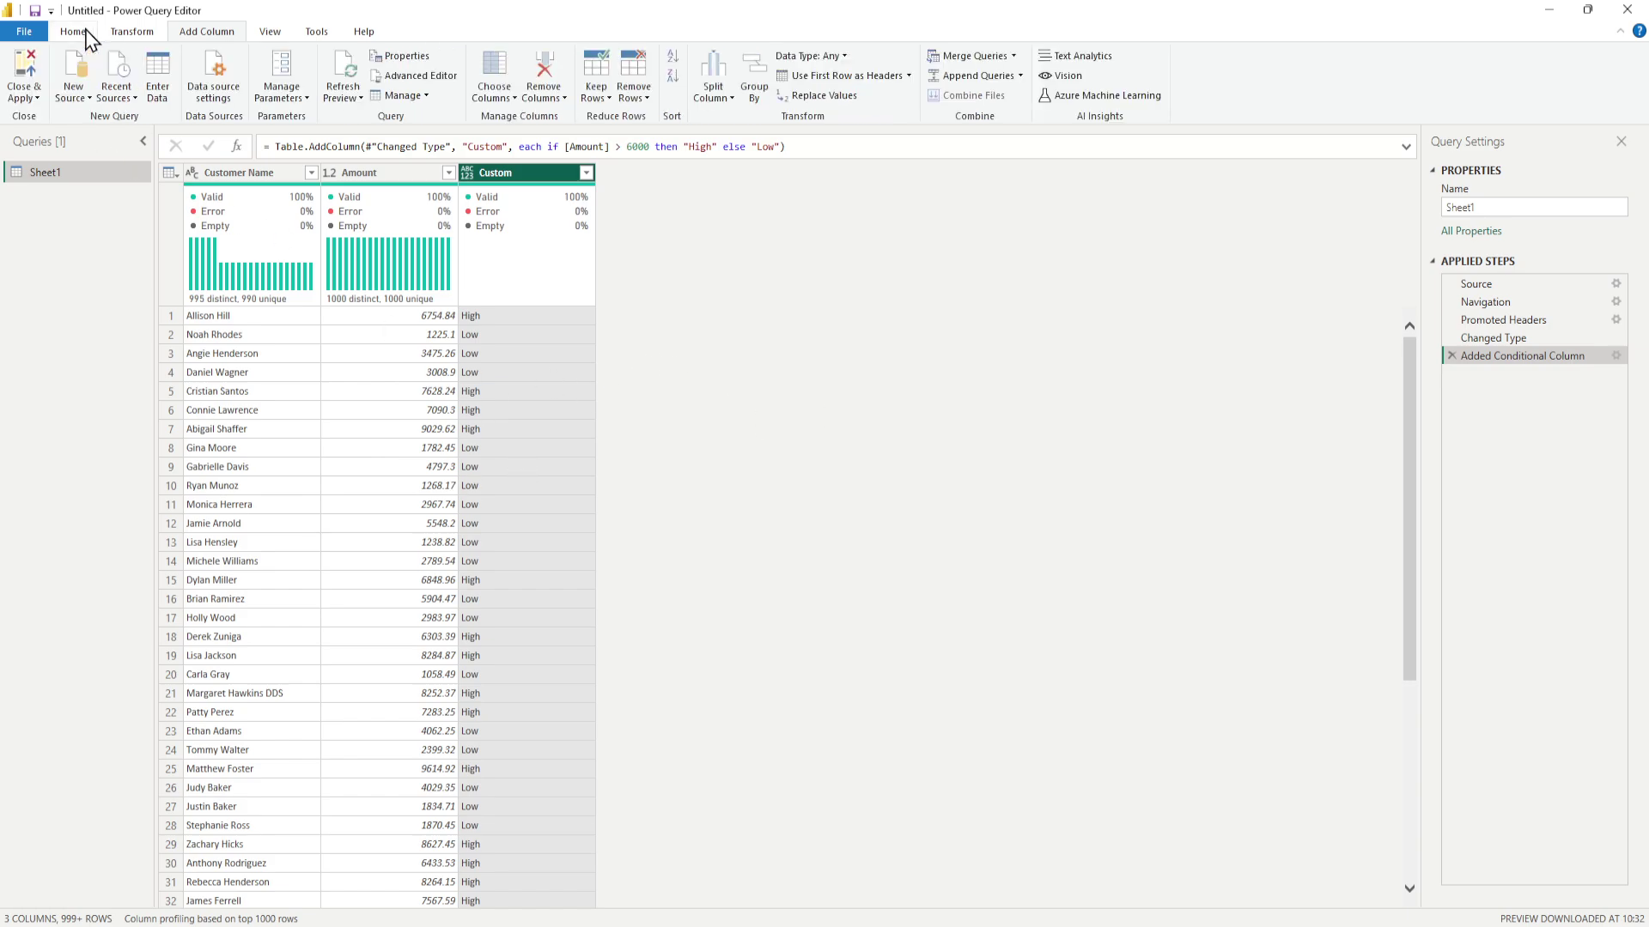
click(24, 97)
click(47, 117)
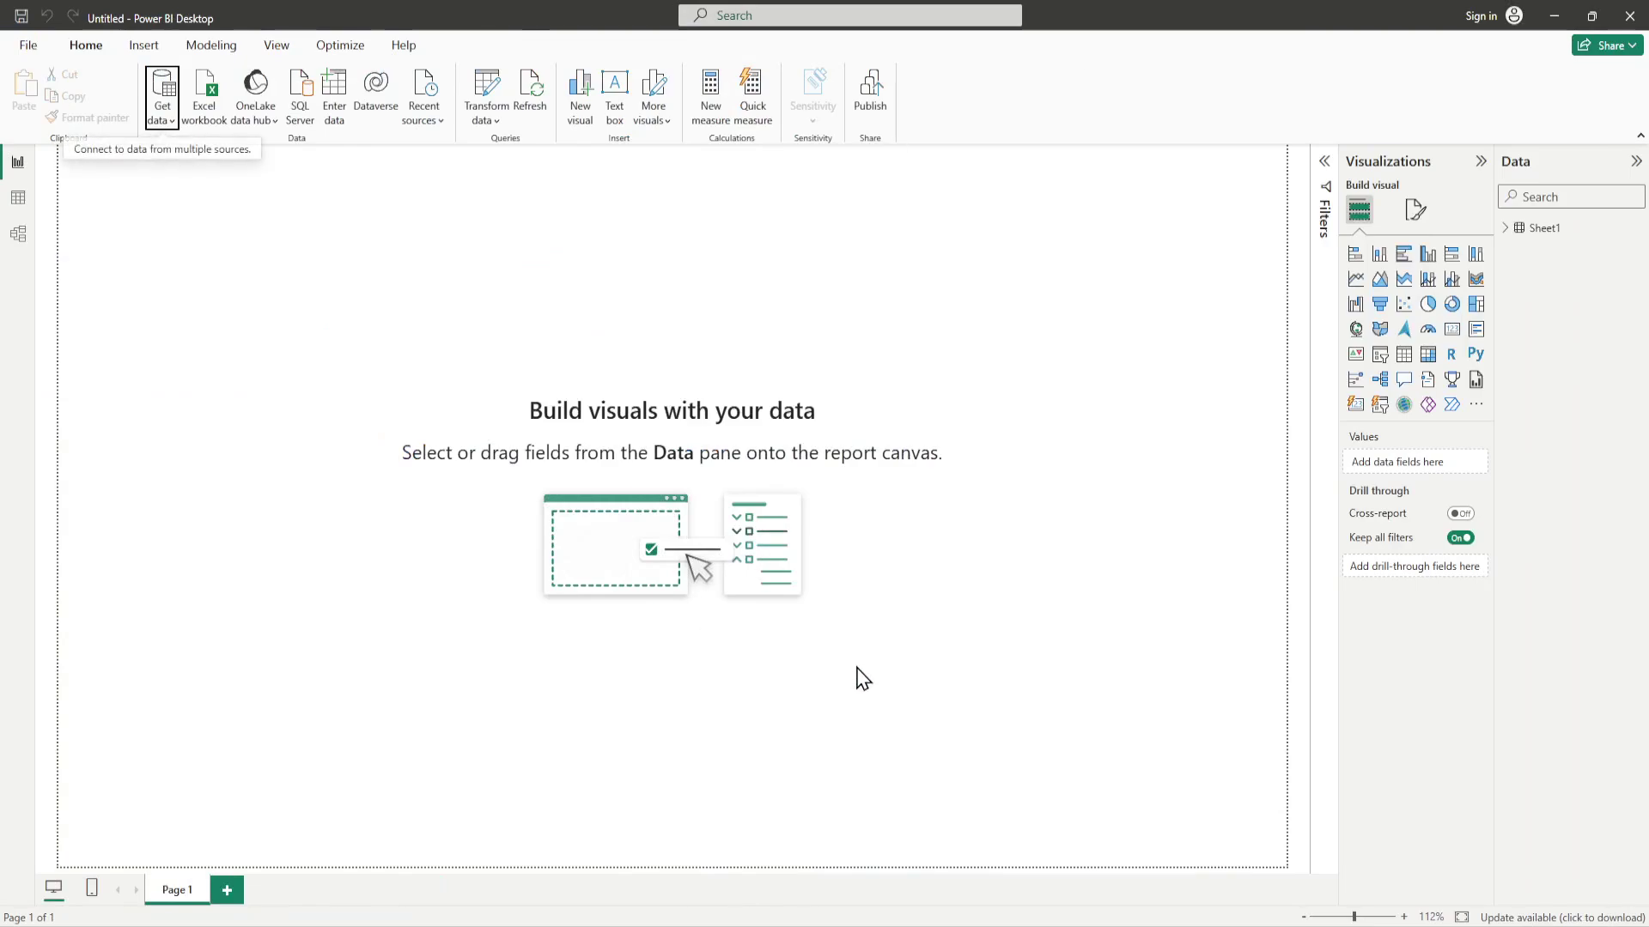
Add a clustered column chart, centre it and enlarge it to fill most of the page.
click(1427, 254)
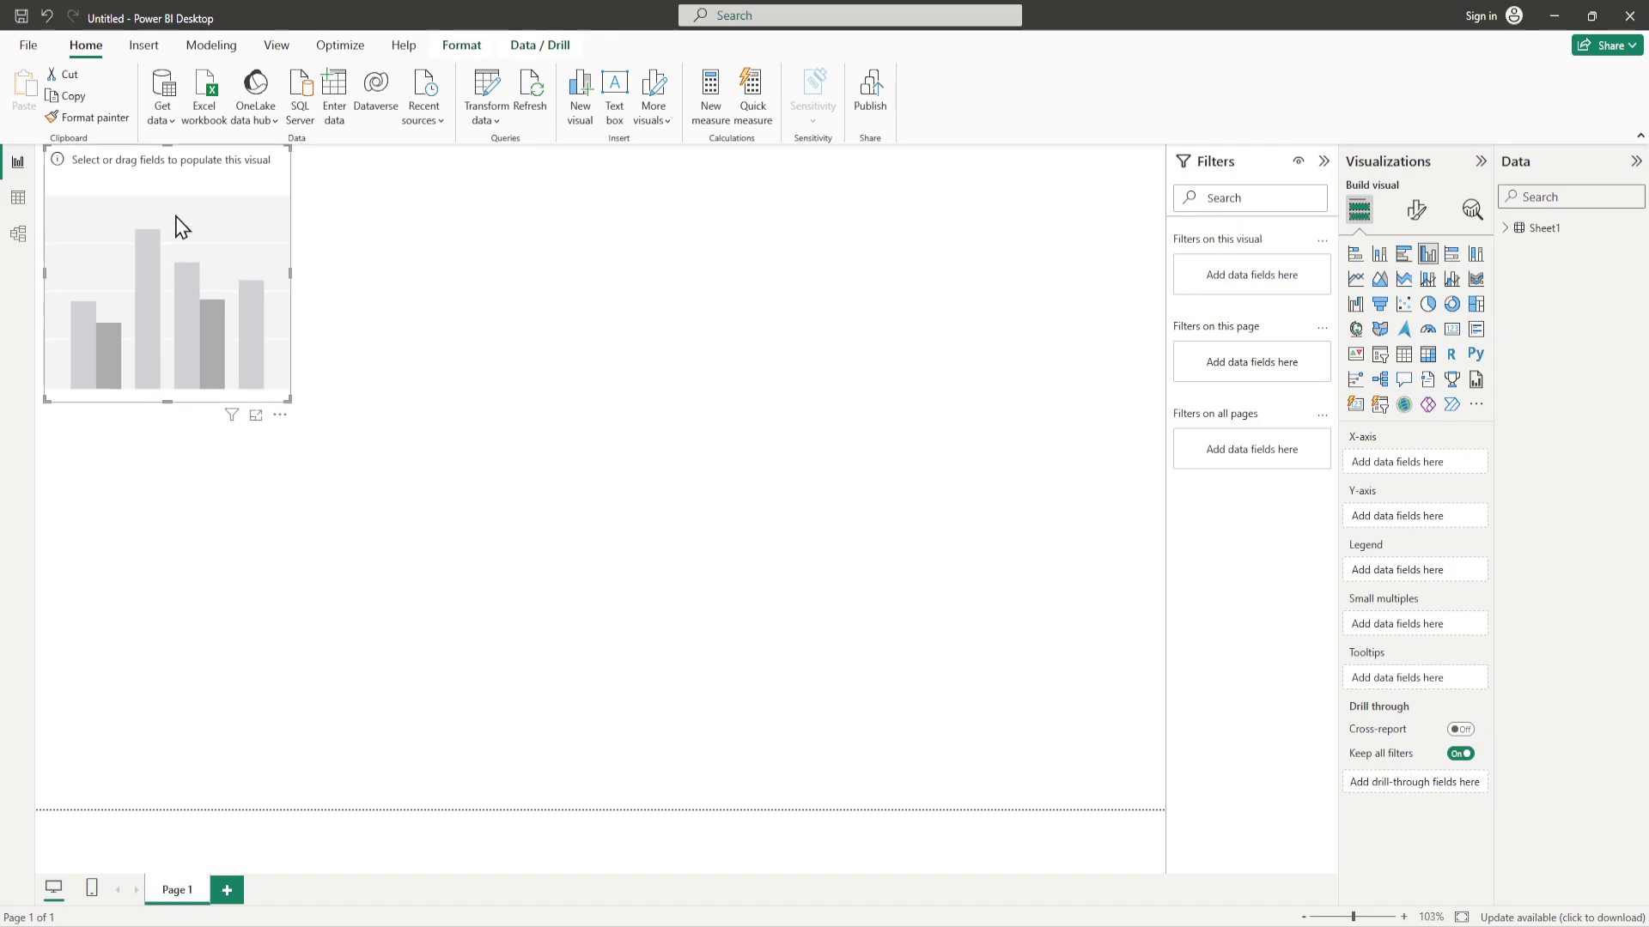
drag(172, 224, 293, 270)
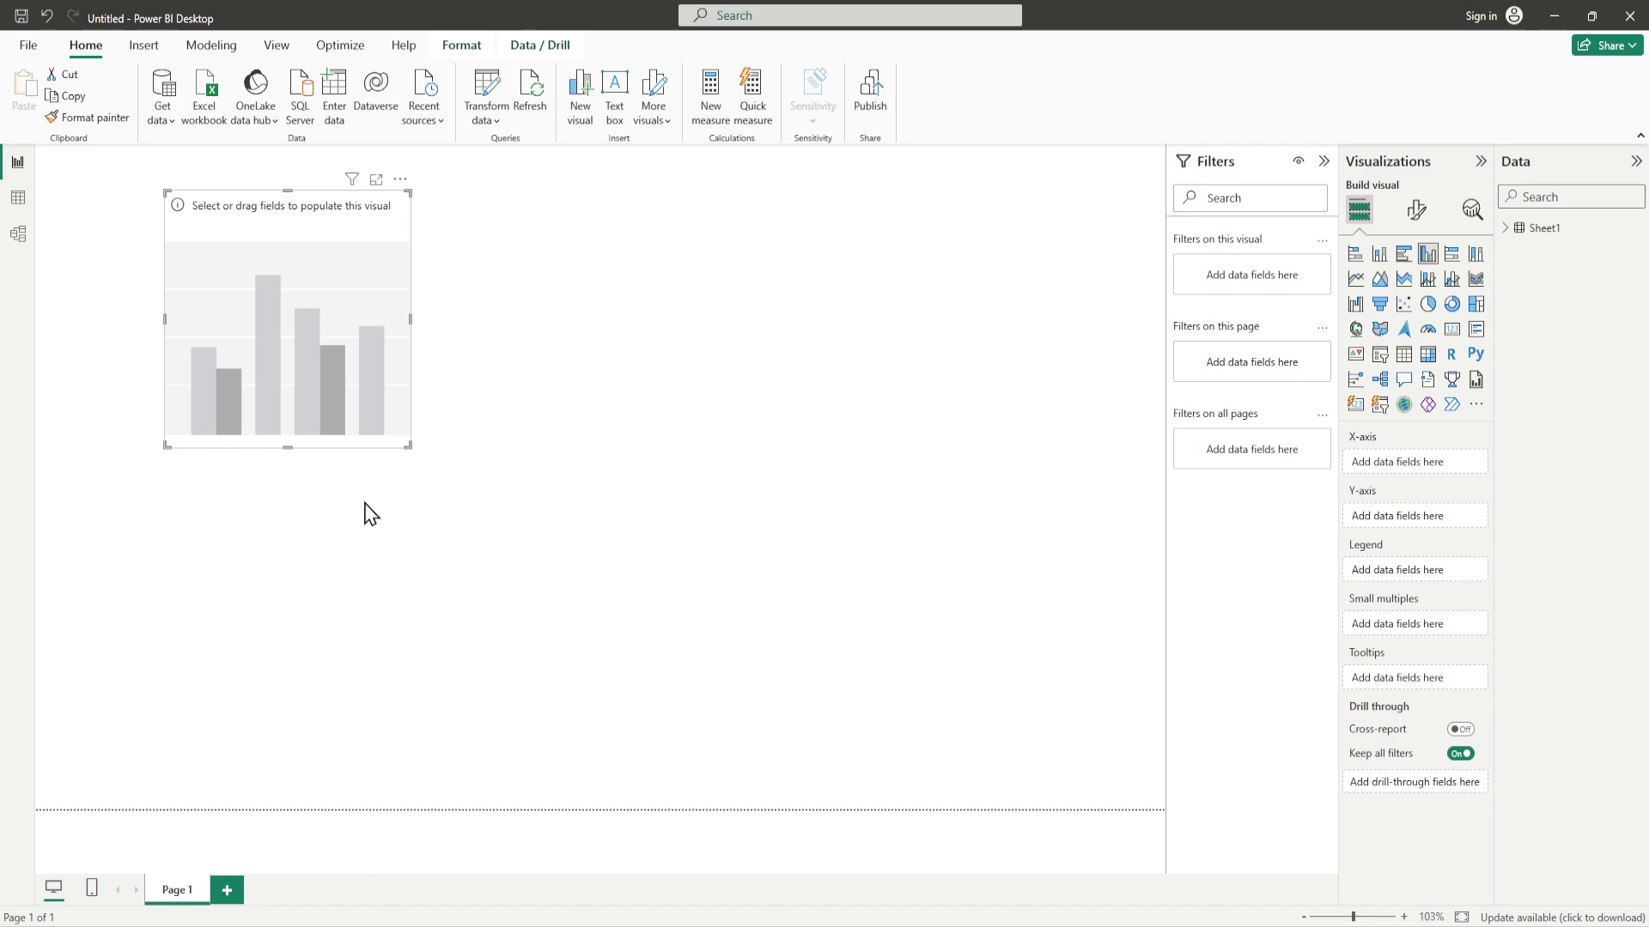
drag(409, 445, 995, 720)
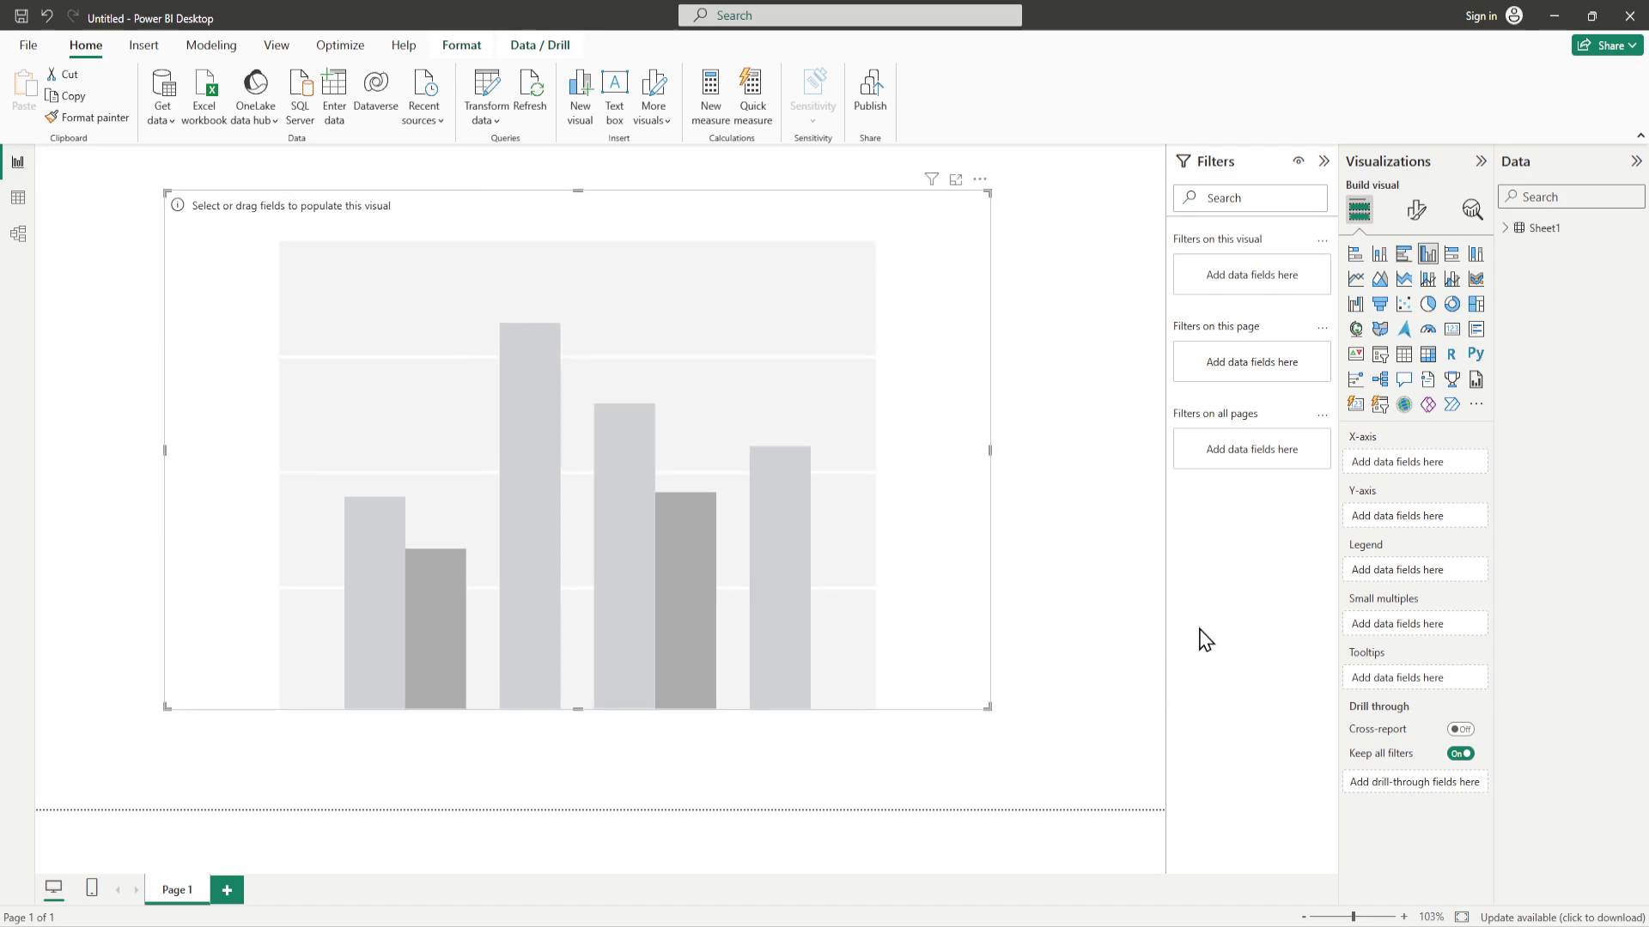
click(1506, 229)
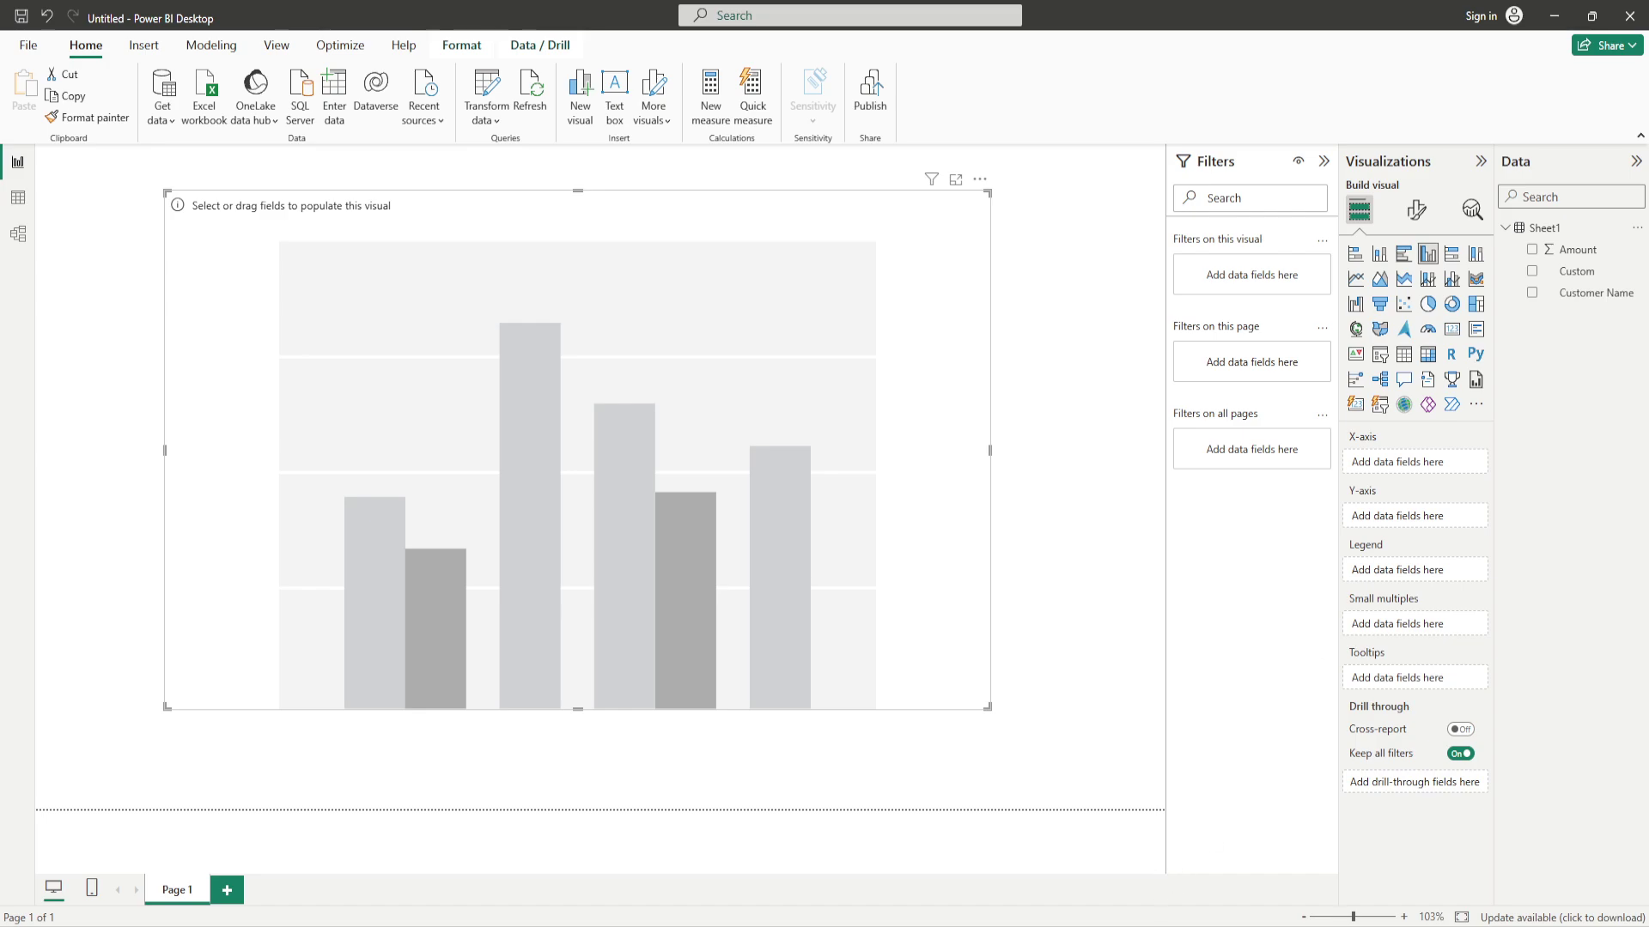
Back in Power Query Editor, rename the Custom conditional column to Sales Category.
mouse_move(1168, 925)
click(1169, 859)
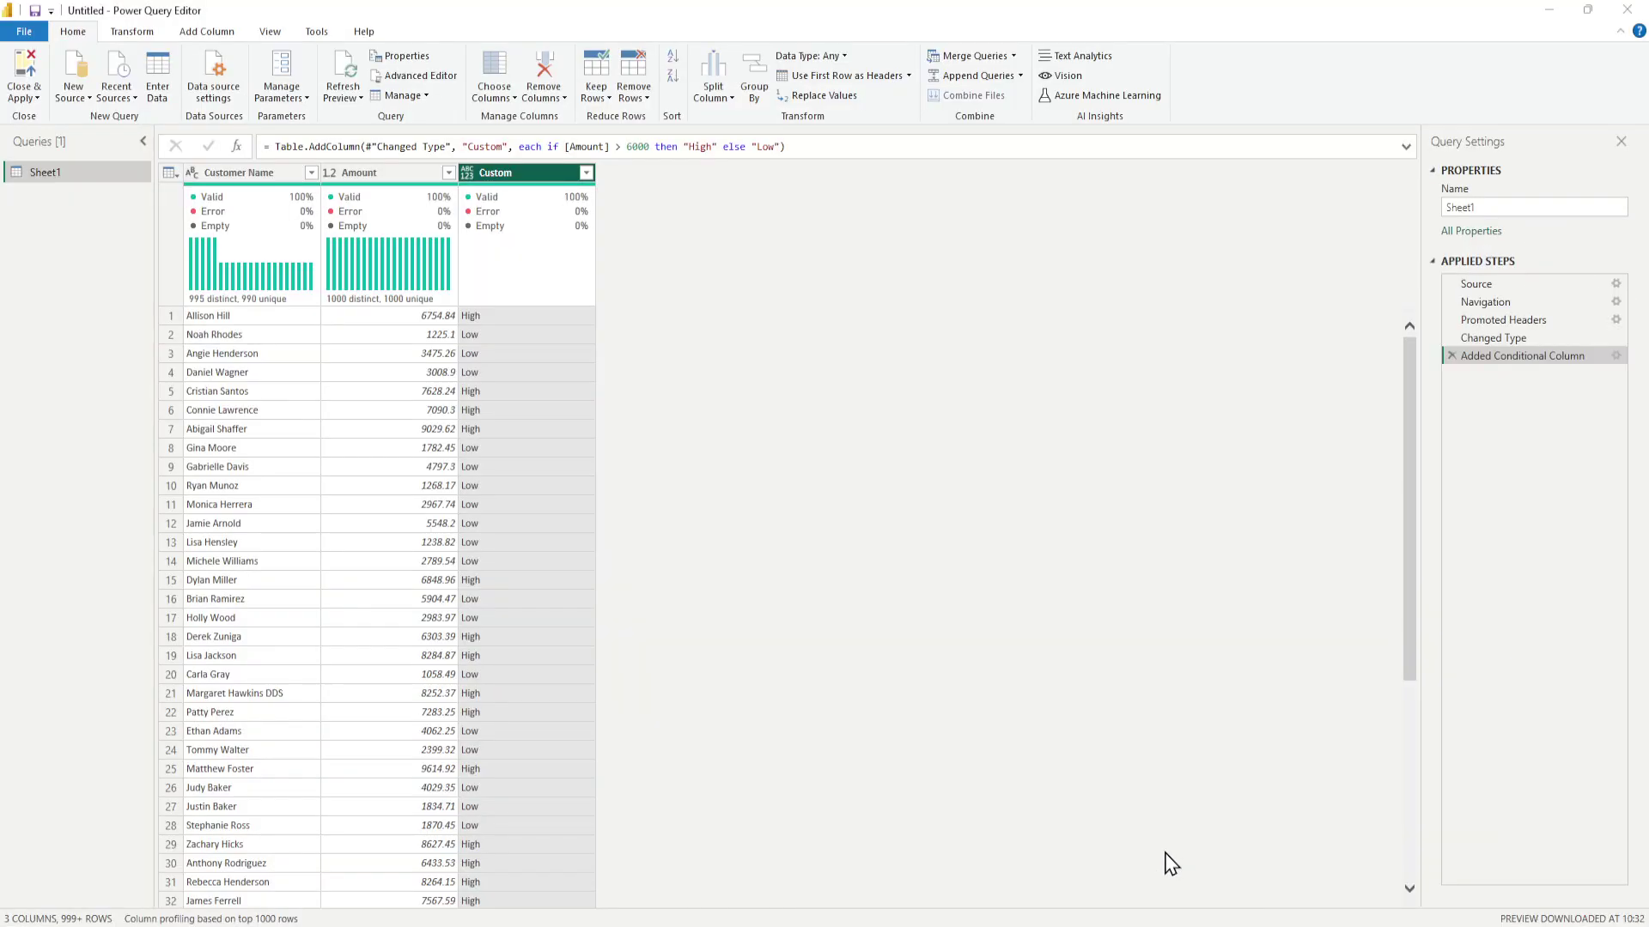
mouse_move(976, 926)
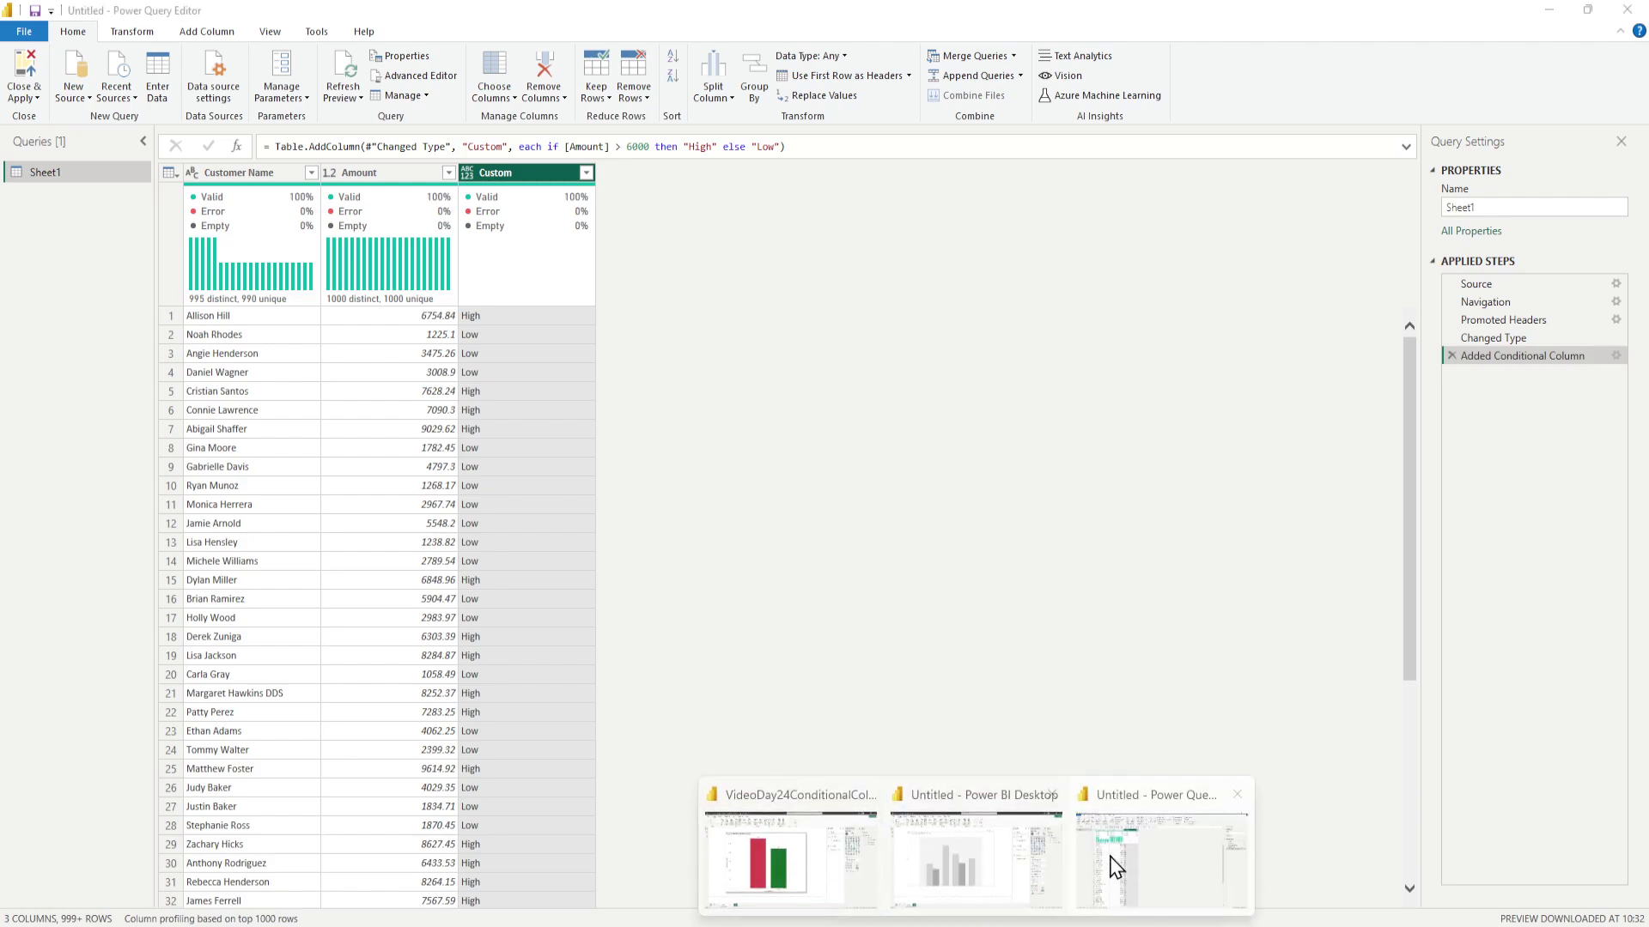
click(1142, 884)
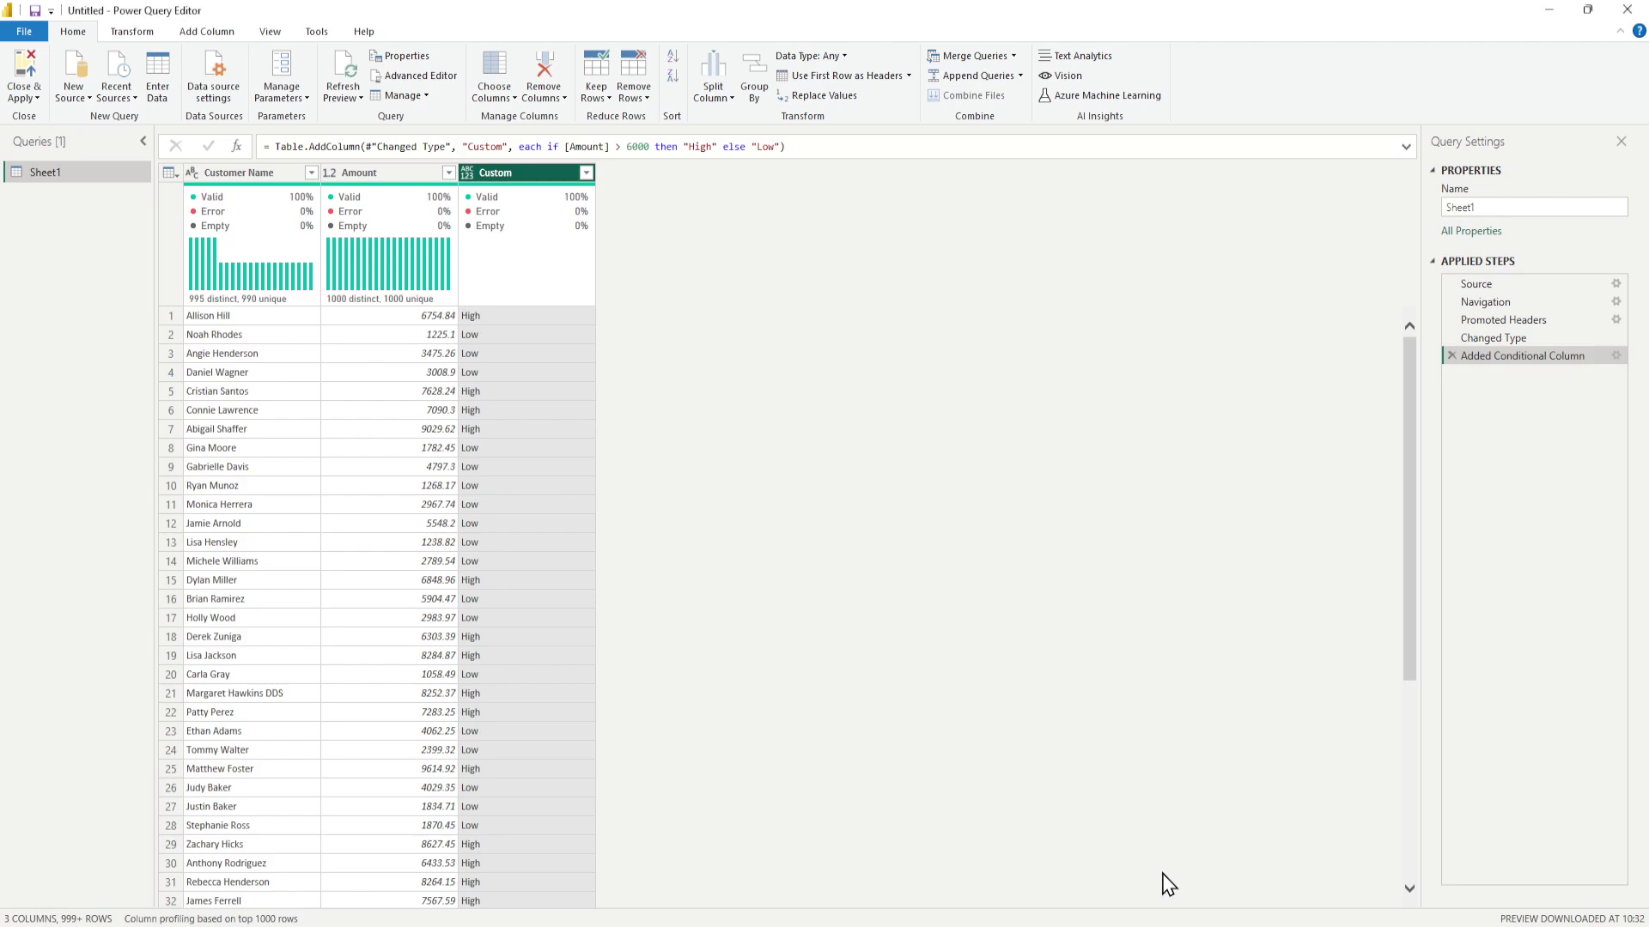
click(38, 98)
click(47, 137)
double_click(1532, 357)
drag(511, 393, 442, 395)
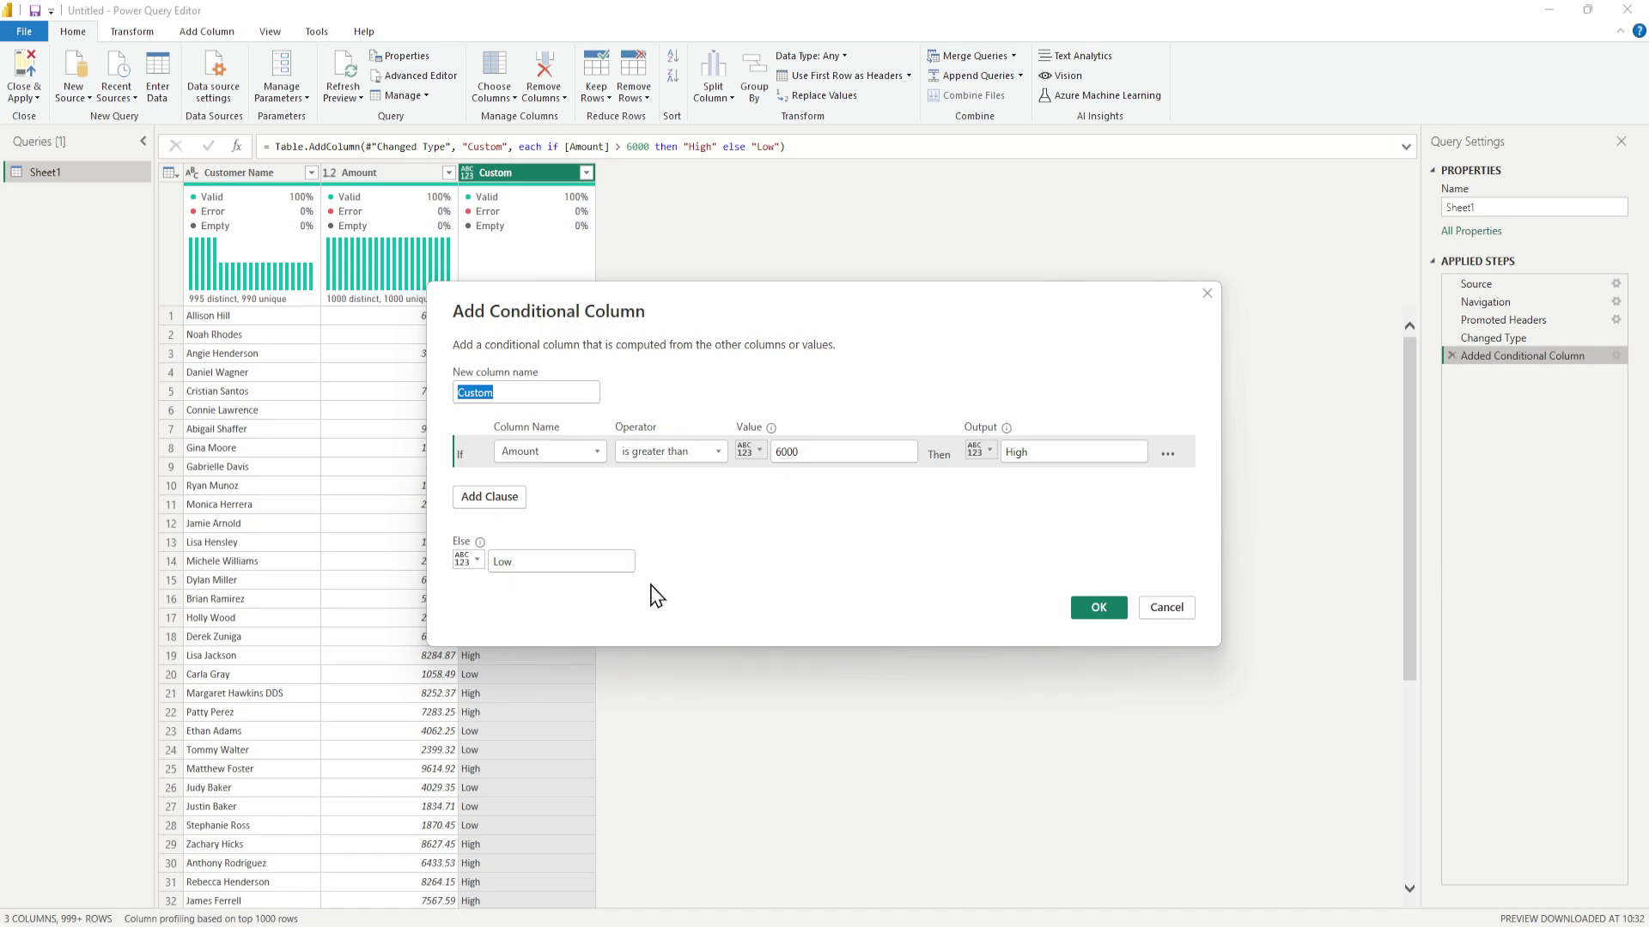
text(Sales Category)
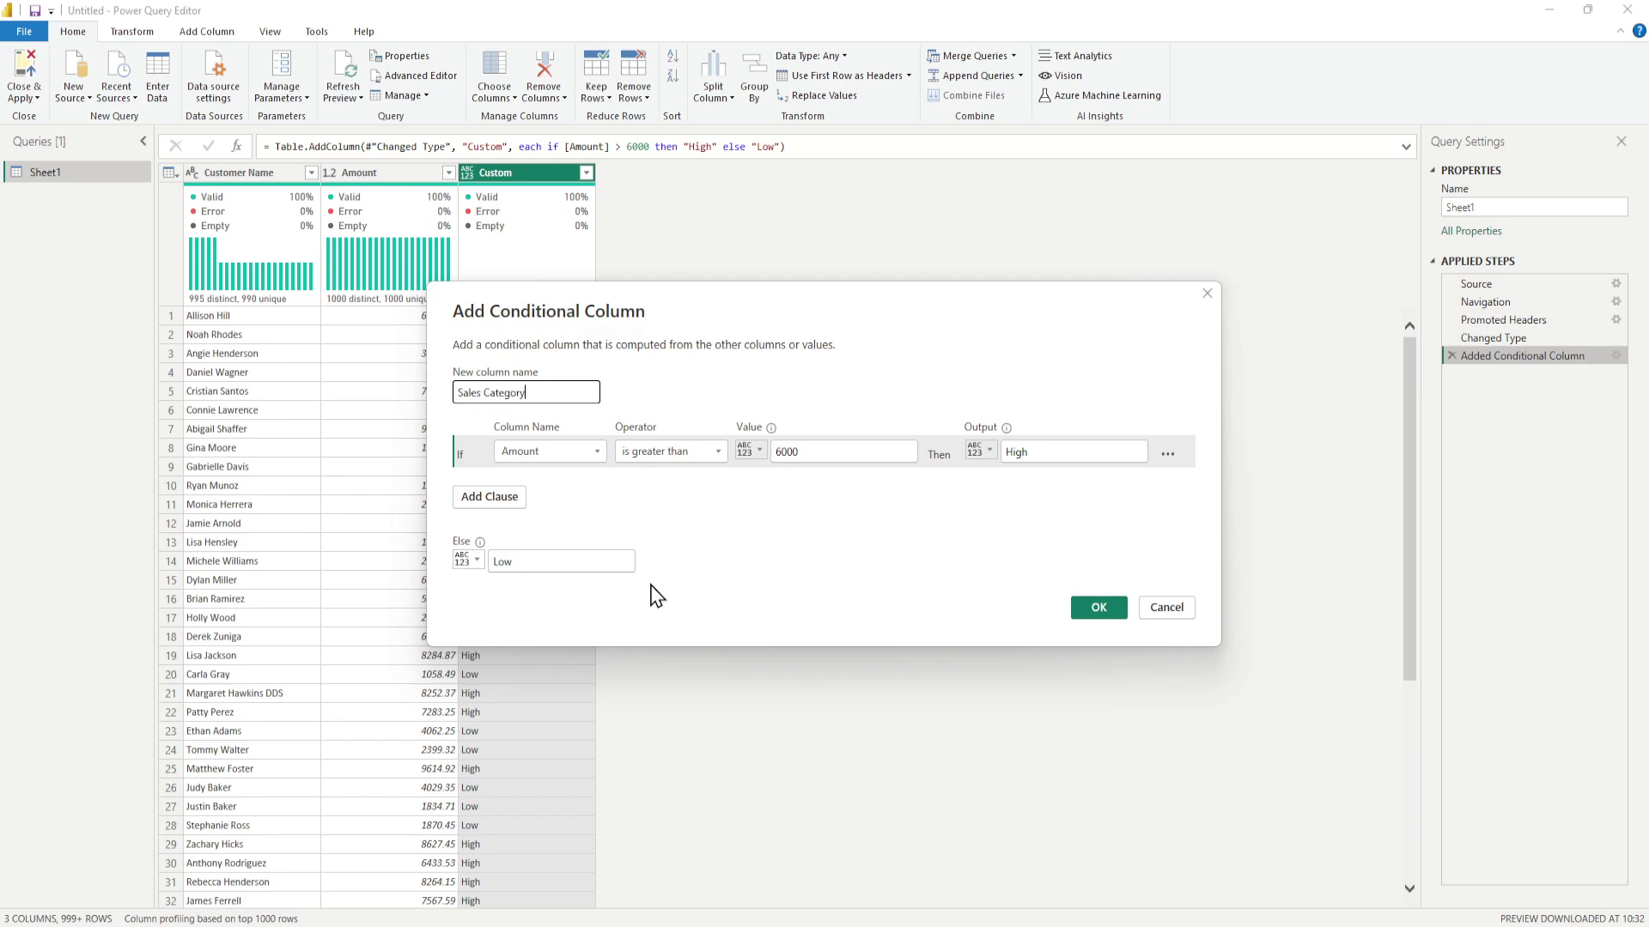
click(1118, 610)
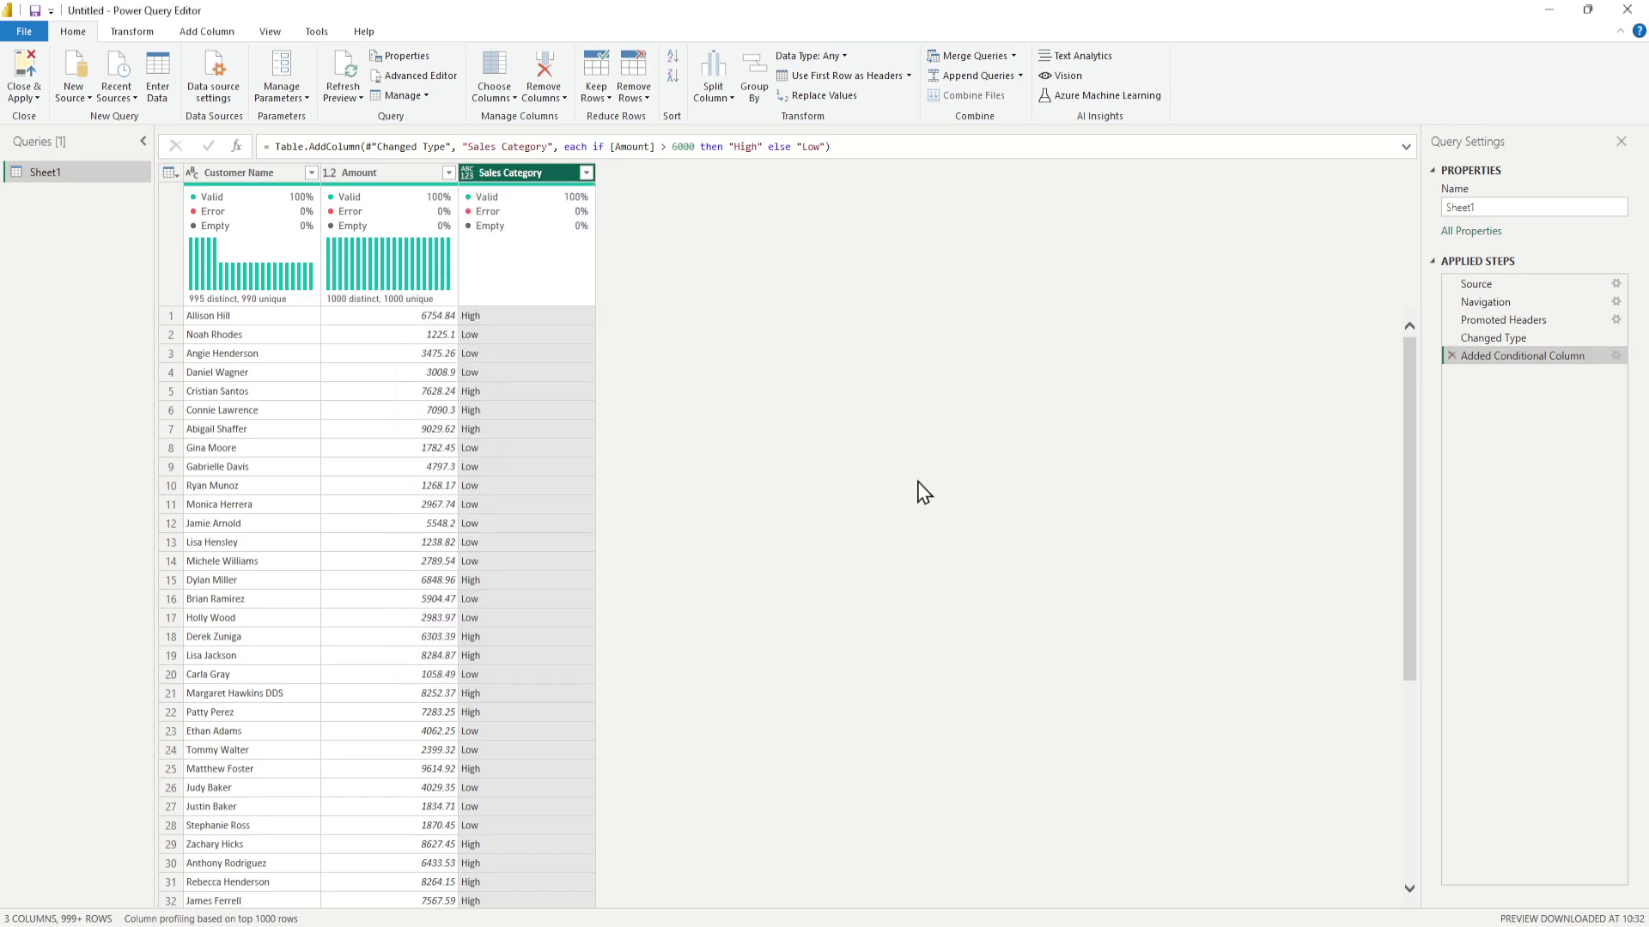
Apply the query changes and chart Count of Amount by Sales Category on the column chart.
click(1550, 10)
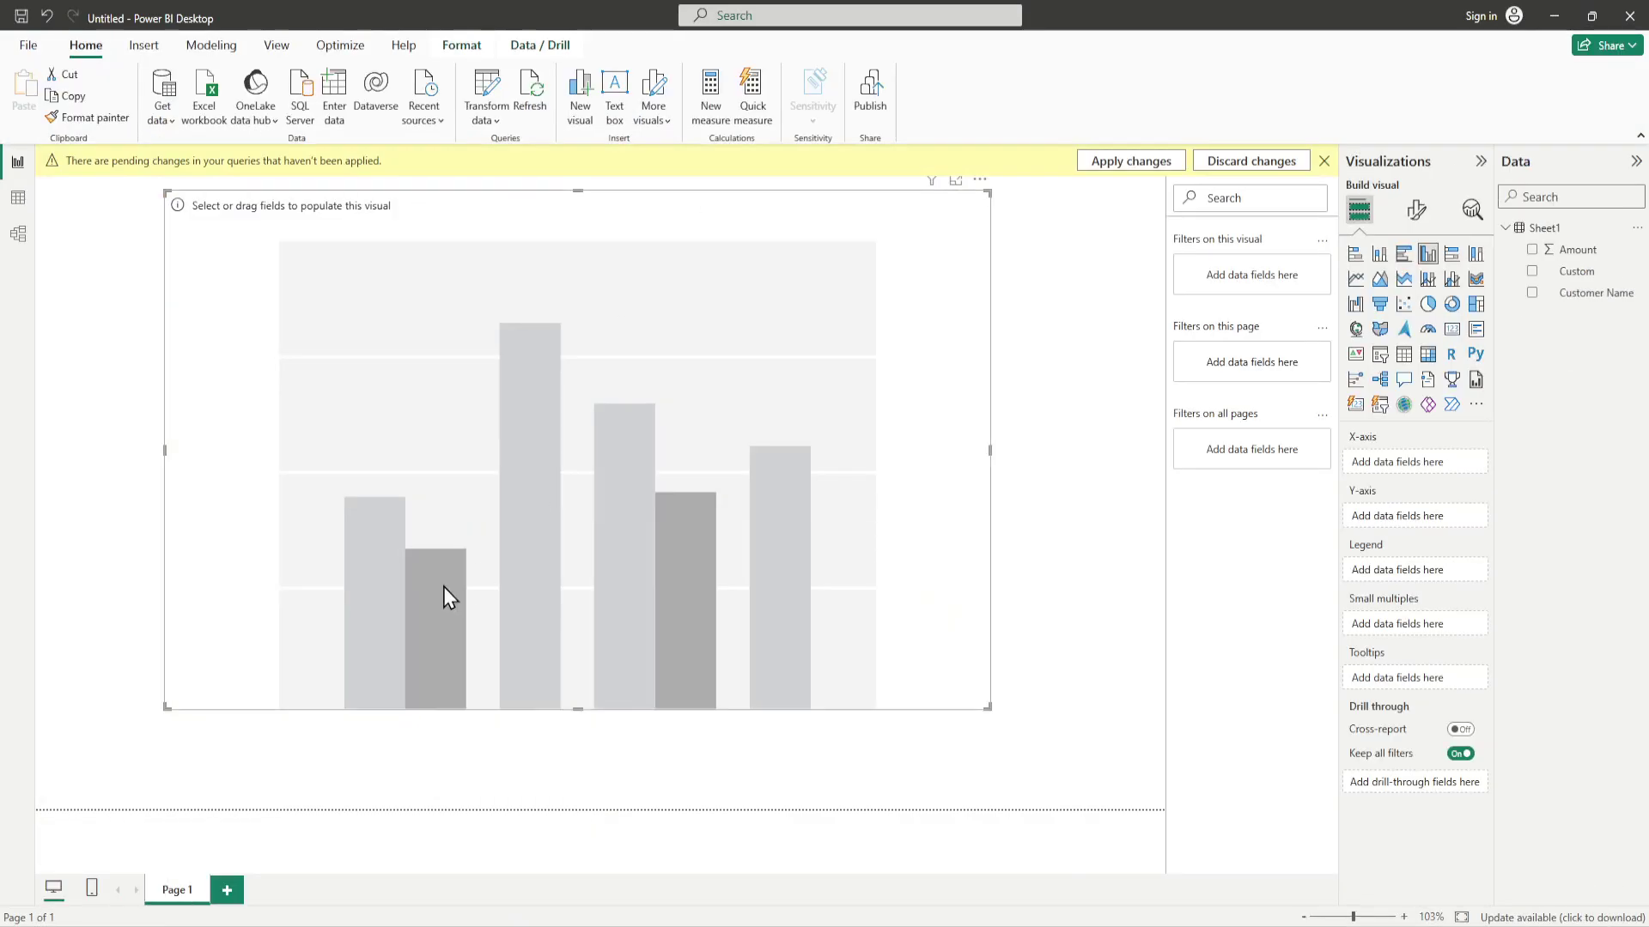
click(1116, 169)
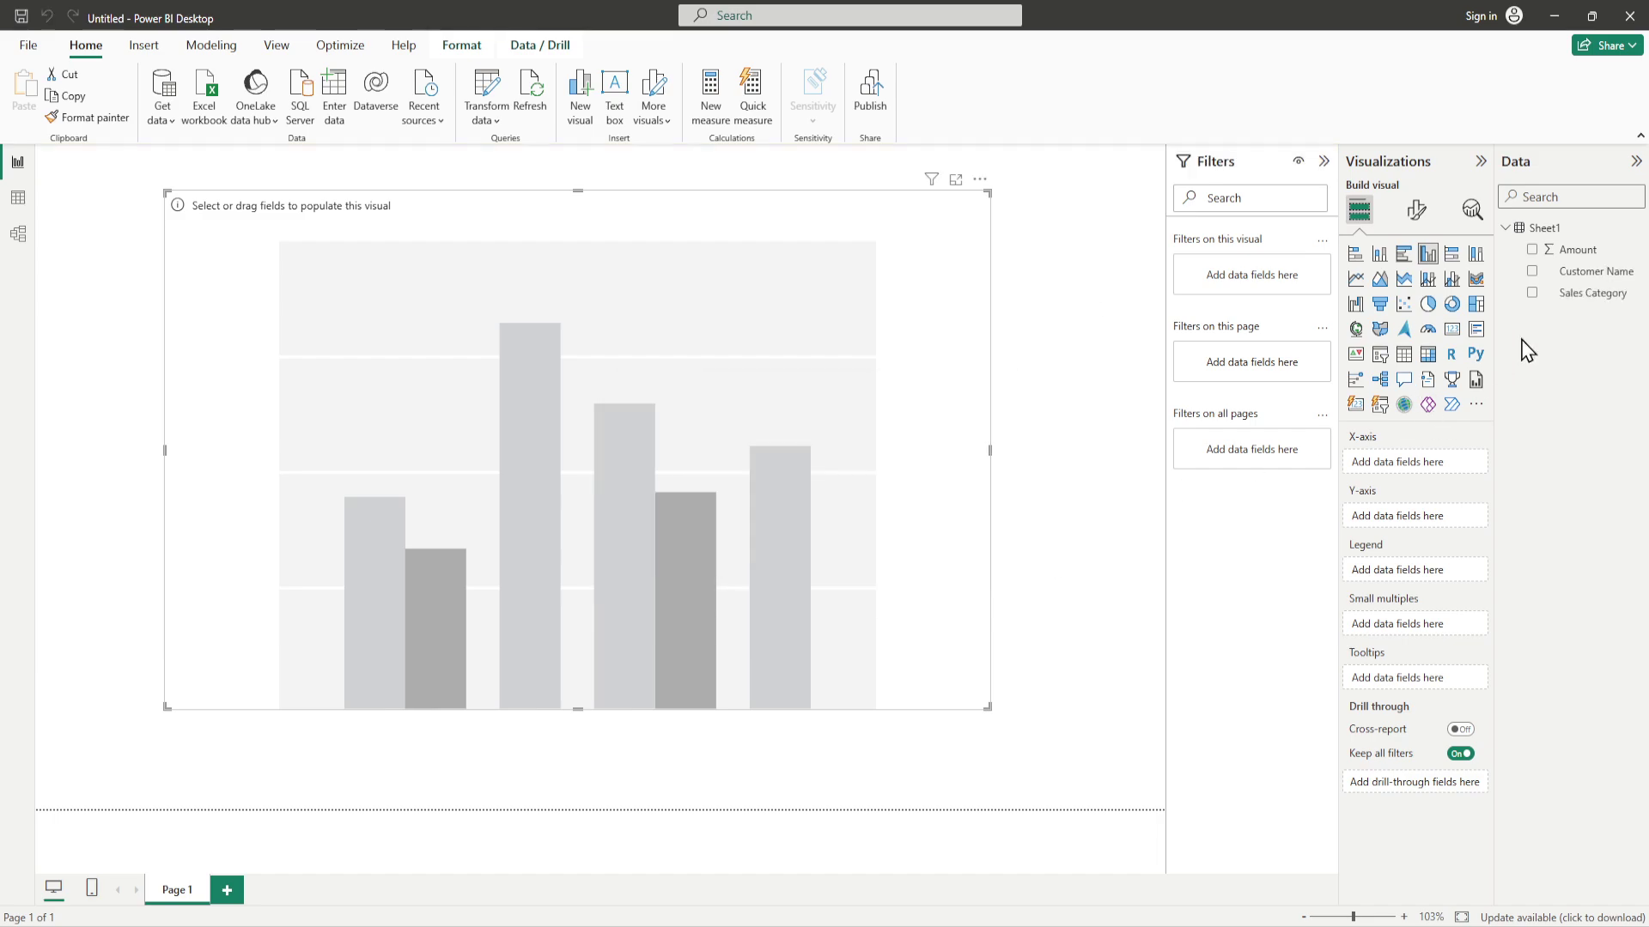
drag(1588, 306, 1444, 472)
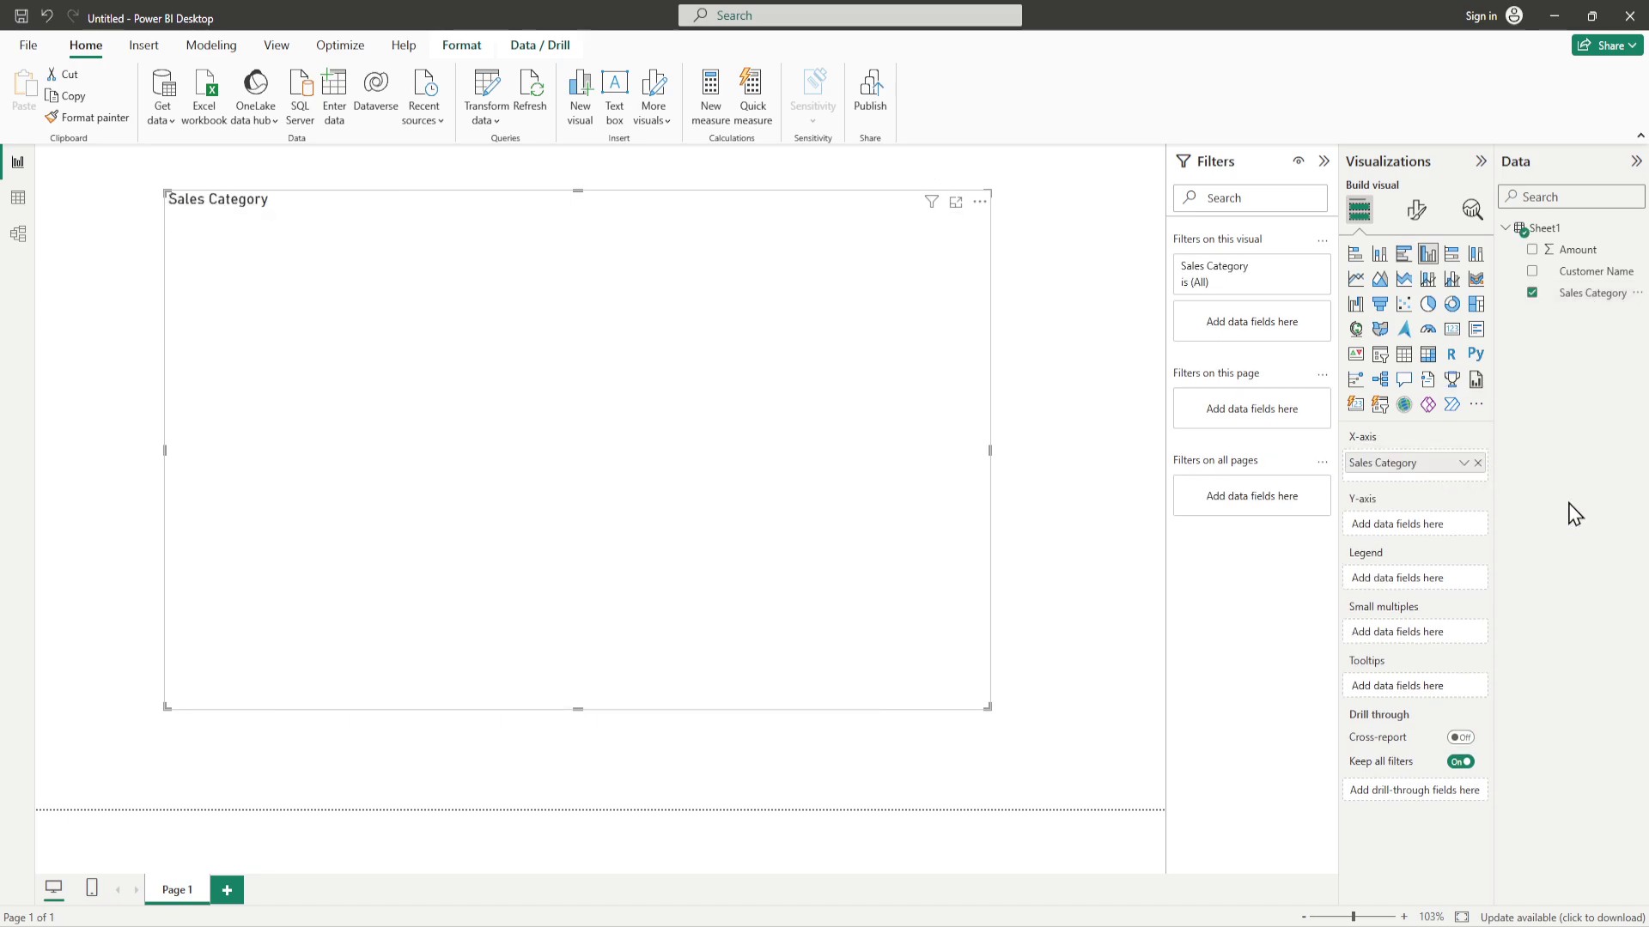
drag(1573, 251, 1465, 524)
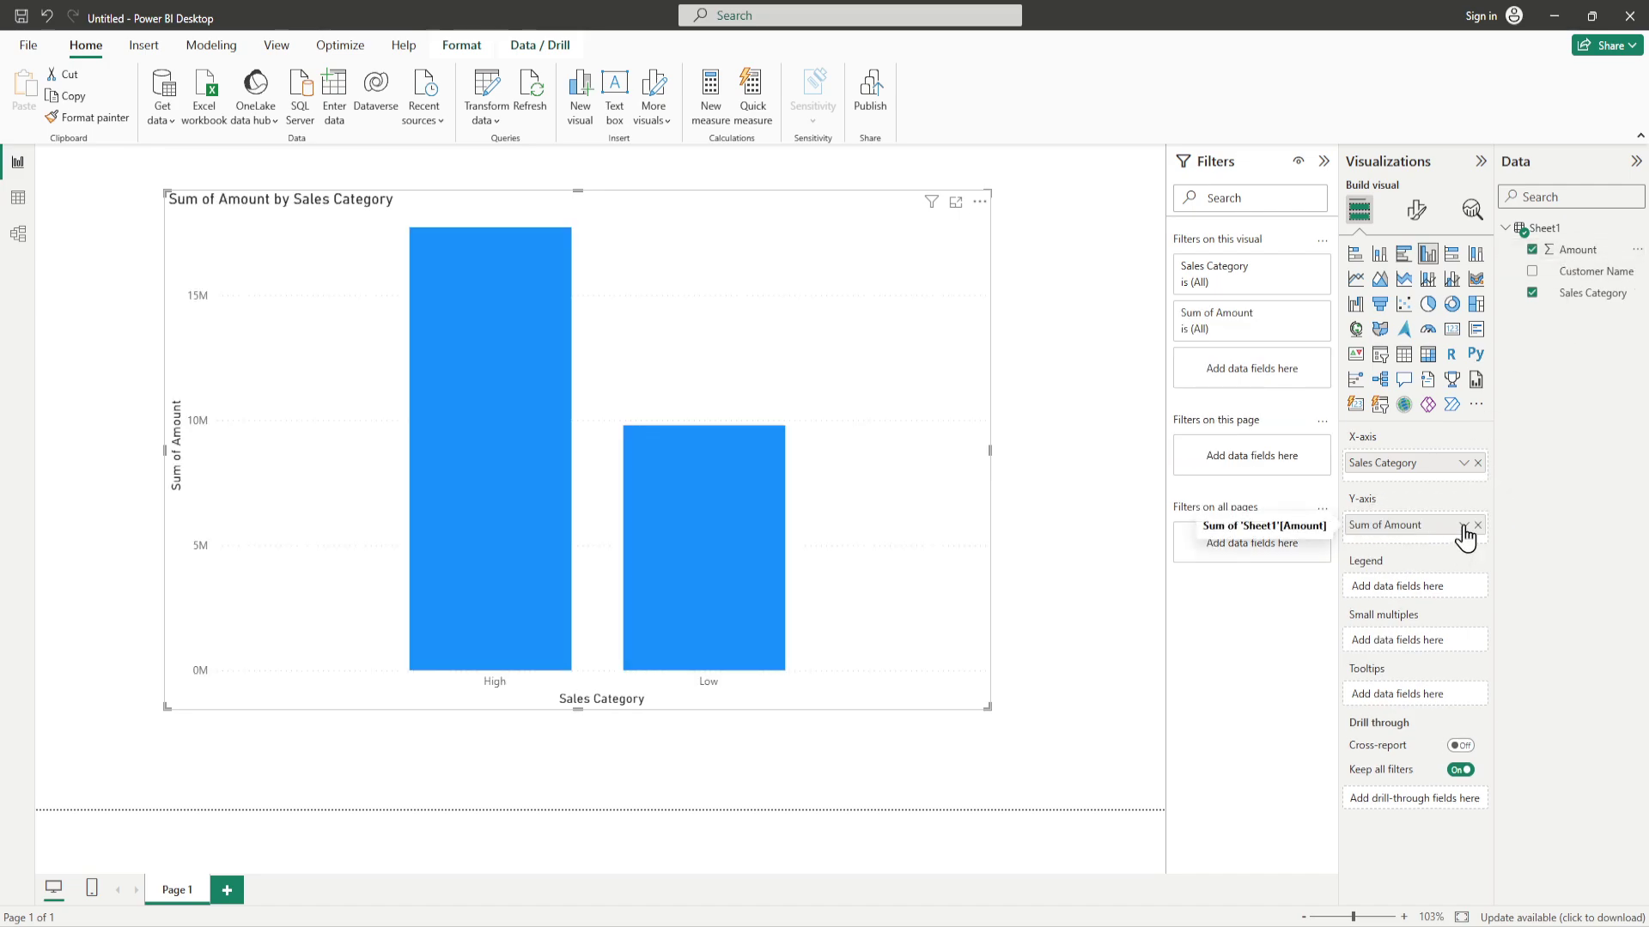
click(1463, 526)
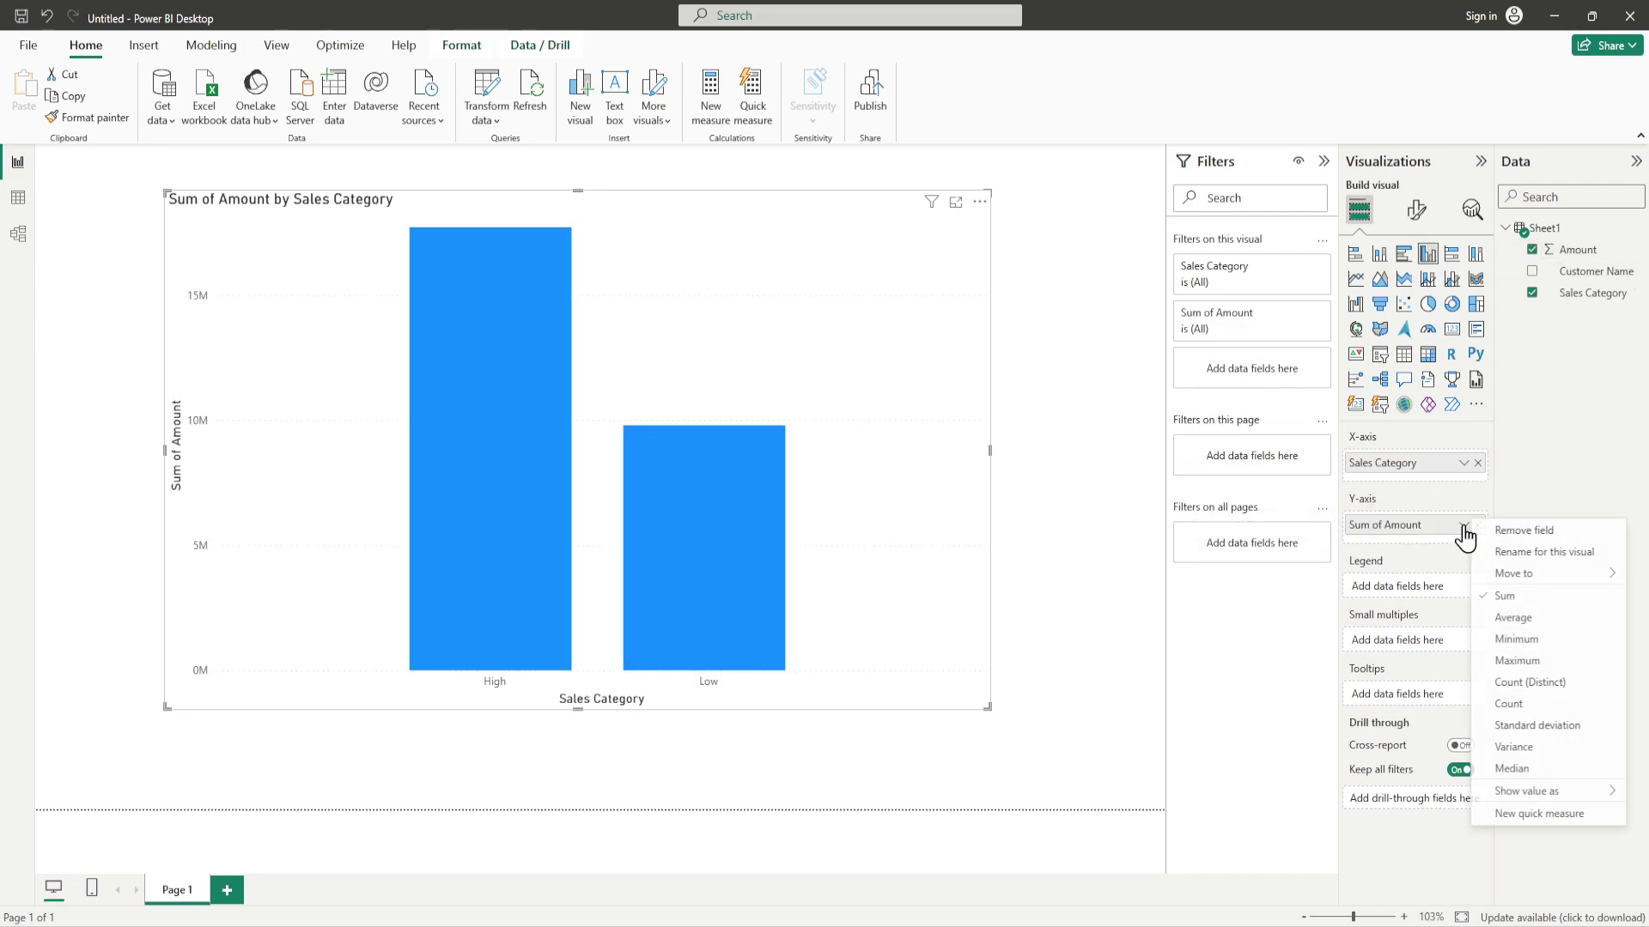
click(1508, 705)
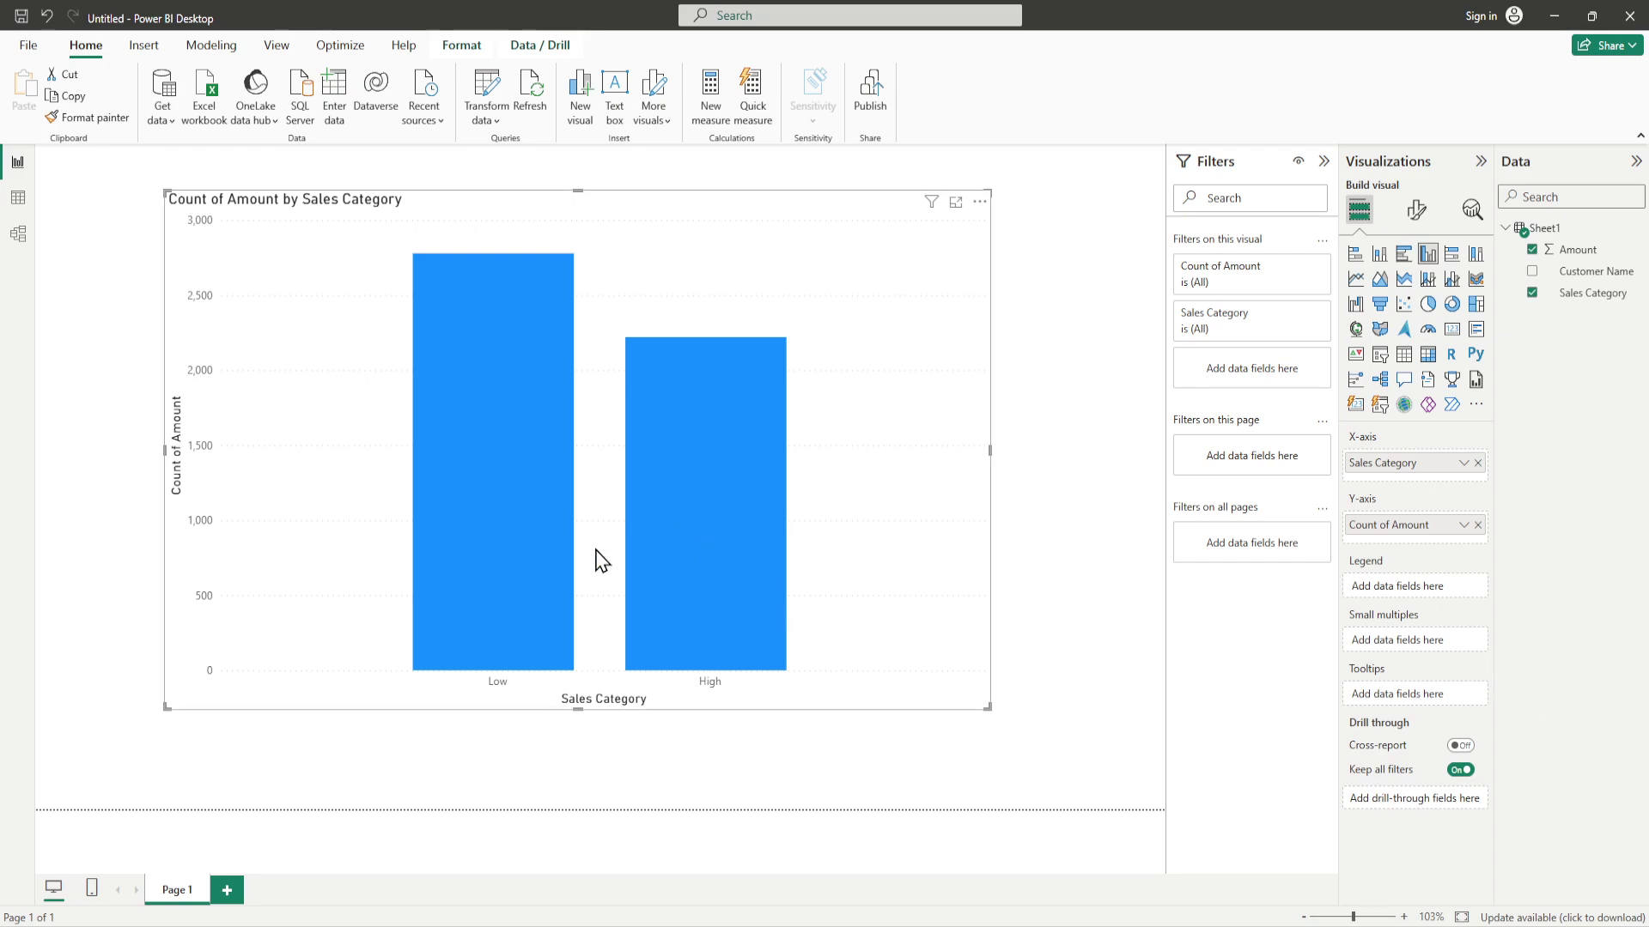
Turn on data labels for the column chart.
click(1416, 214)
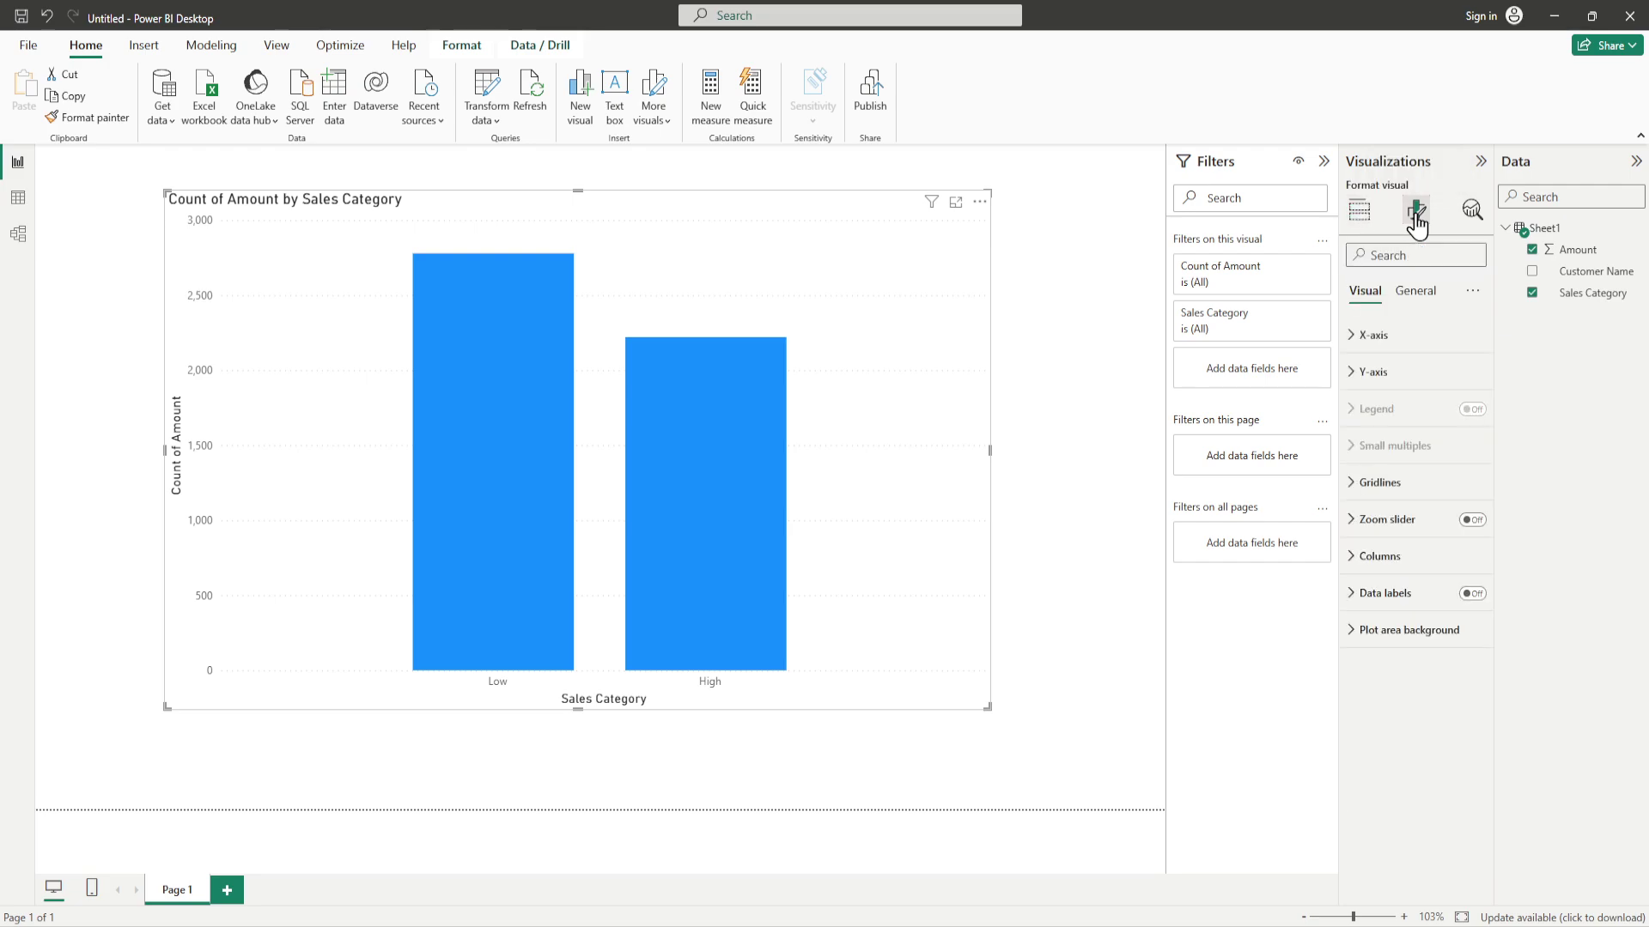
click(1472, 593)
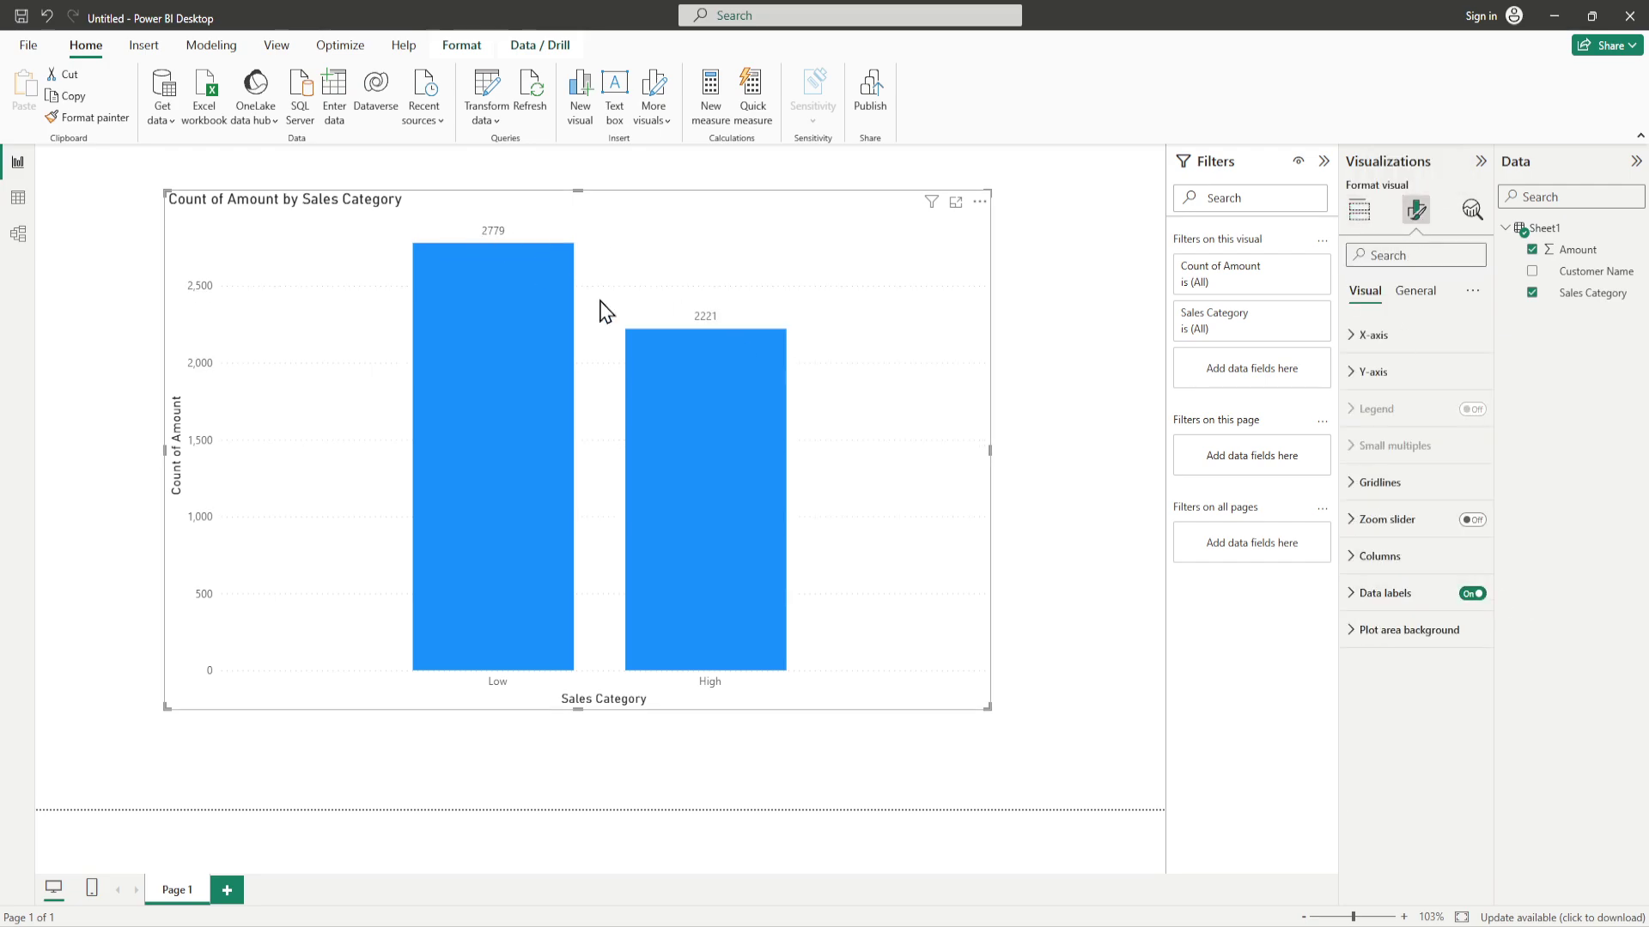
click(1352, 601)
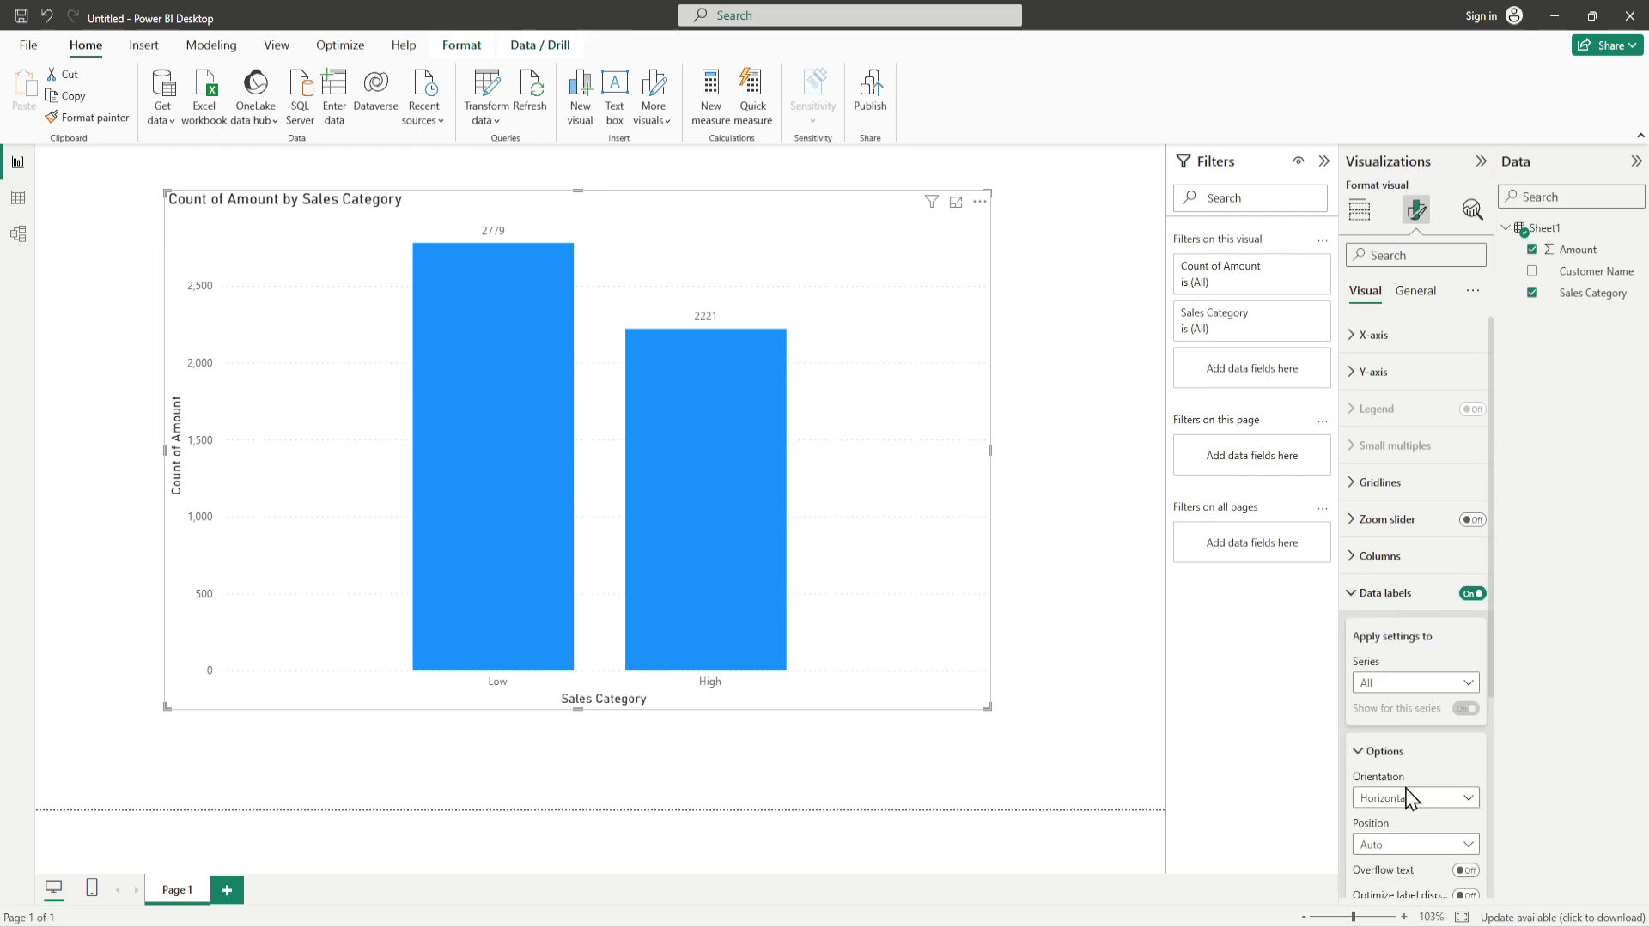
scroll(1443, 747, down, 3)
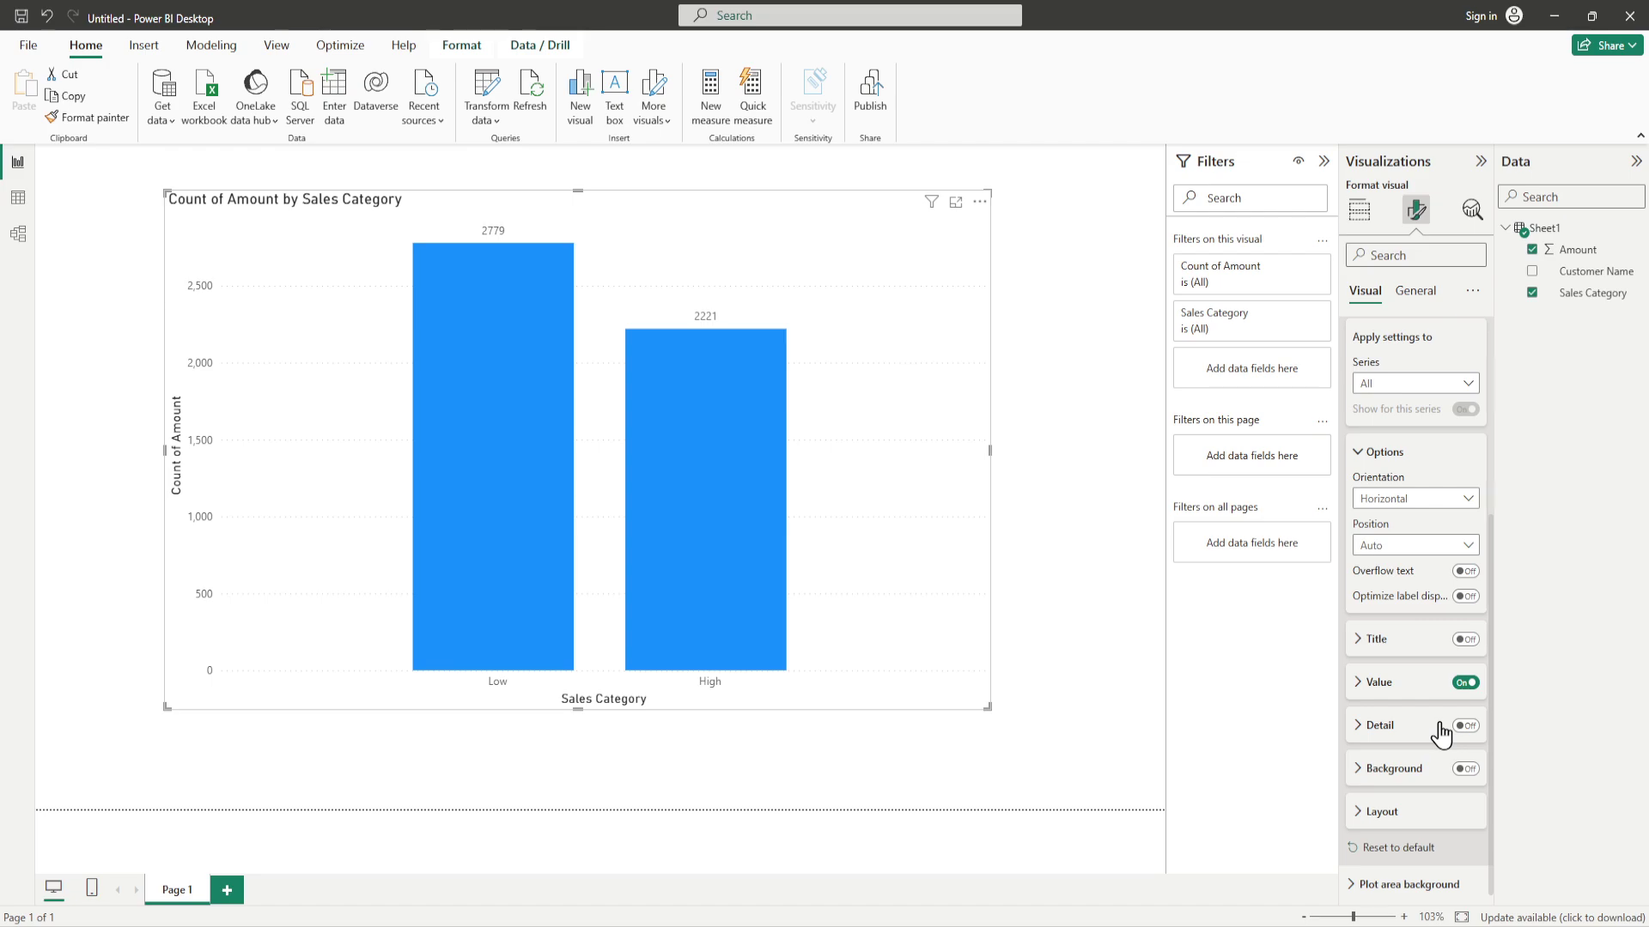
Set the data labels to Horizontal orientation and Inside center position.
click(1470, 501)
click(1396, 521)
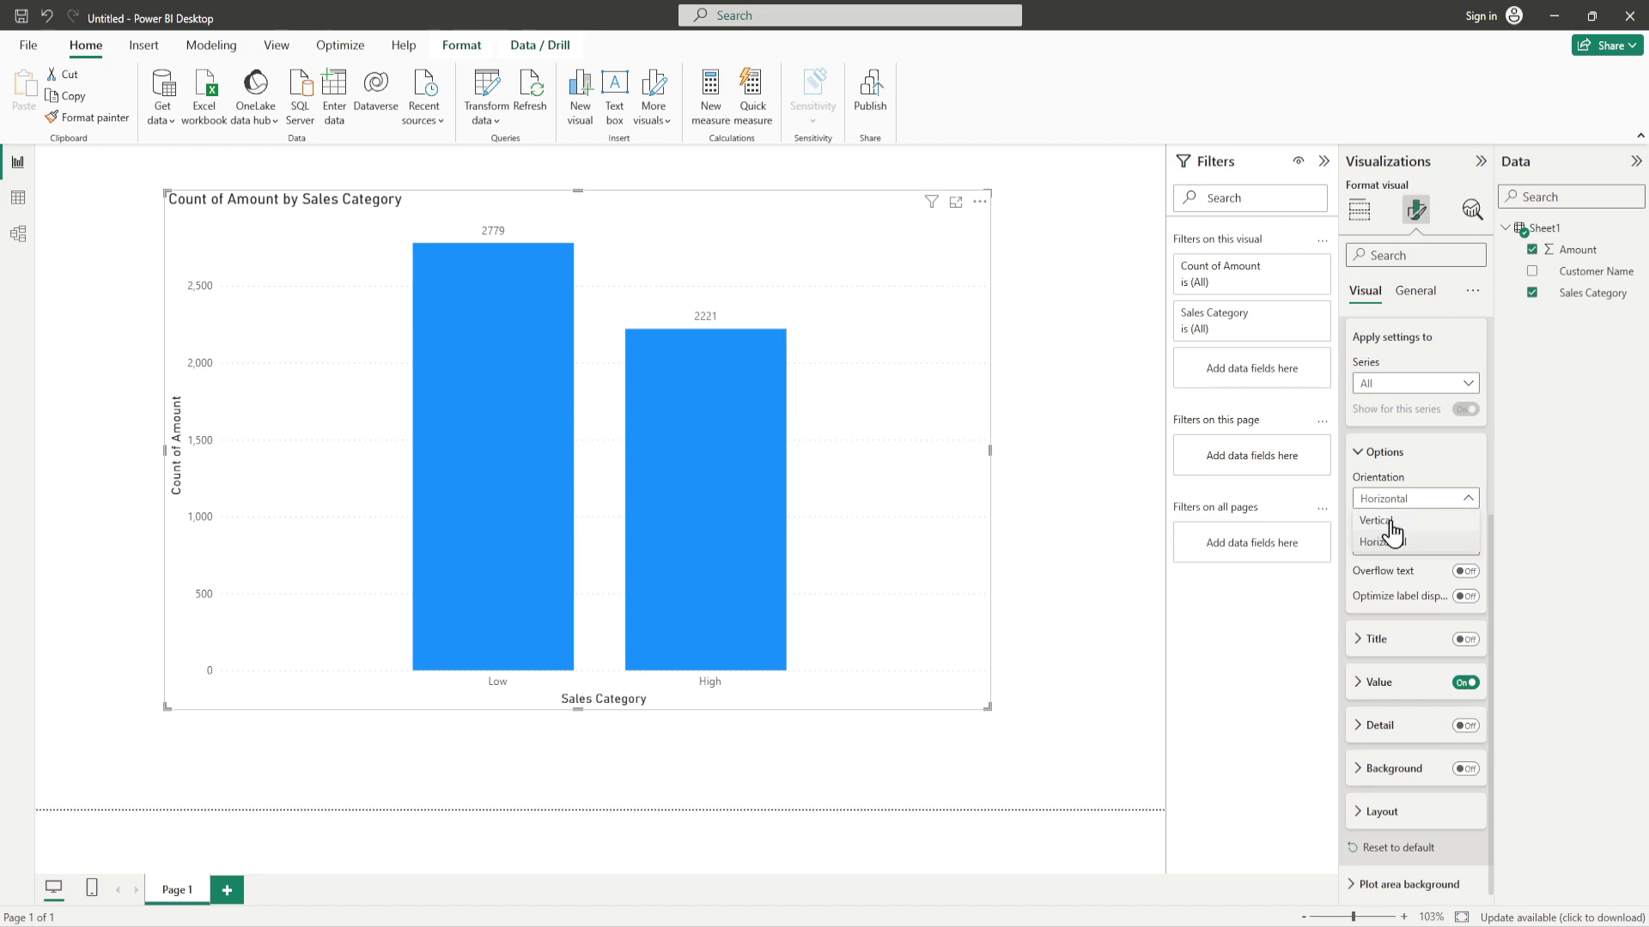
click(1459, 499)
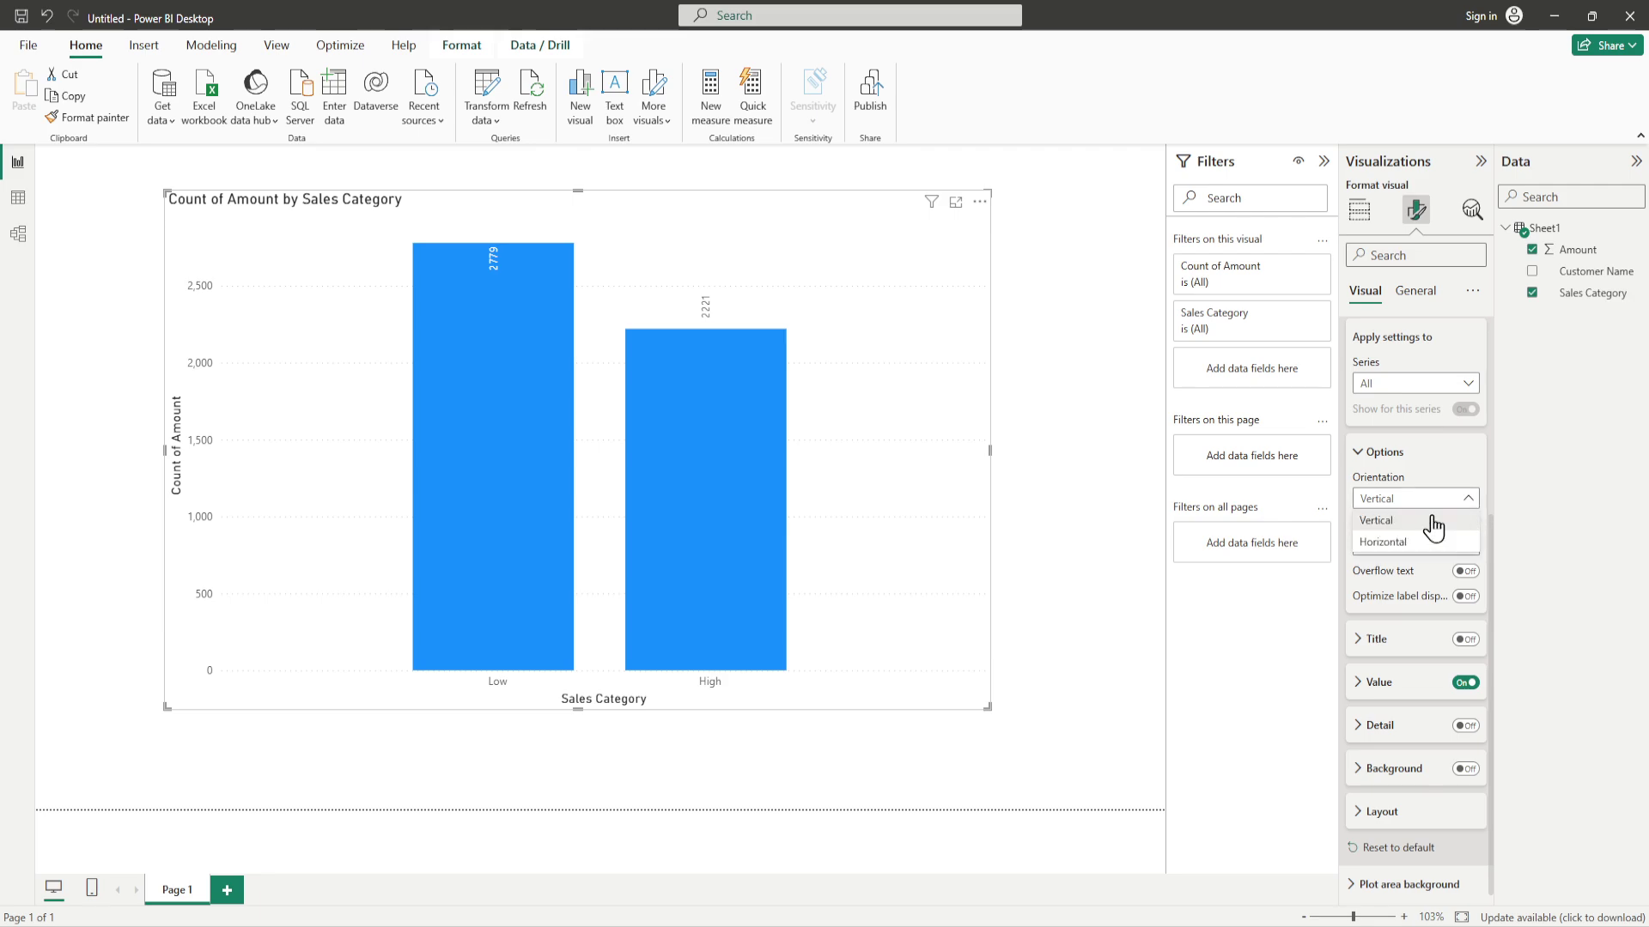
click(1391, 541)
click(1470, 545)
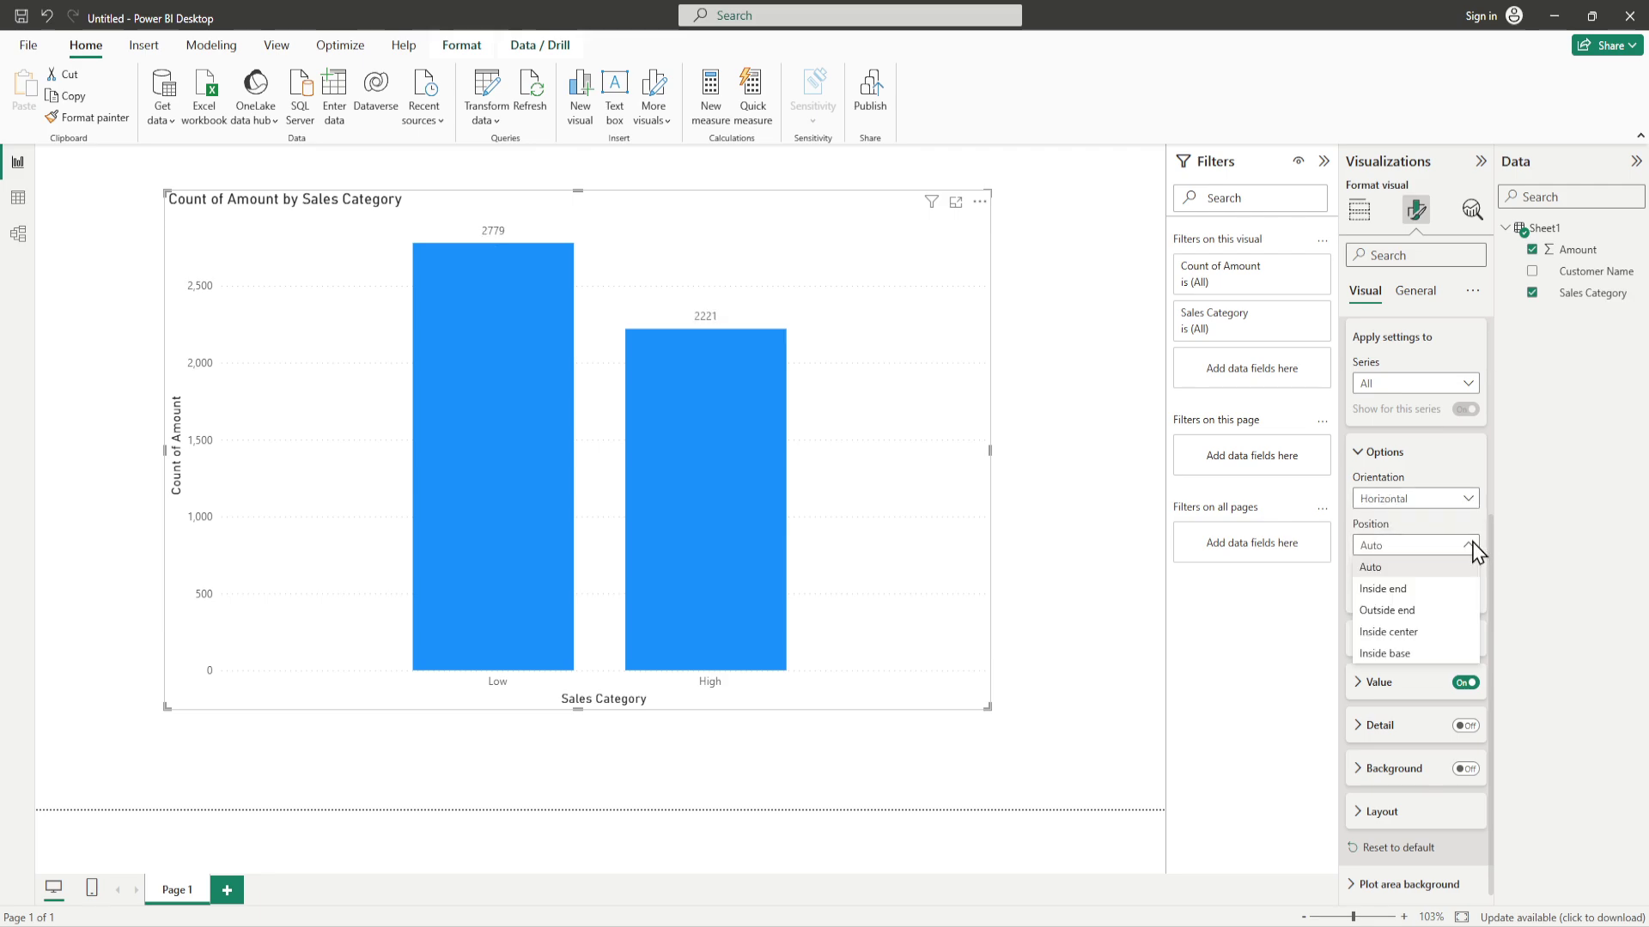
click(1400, 633)
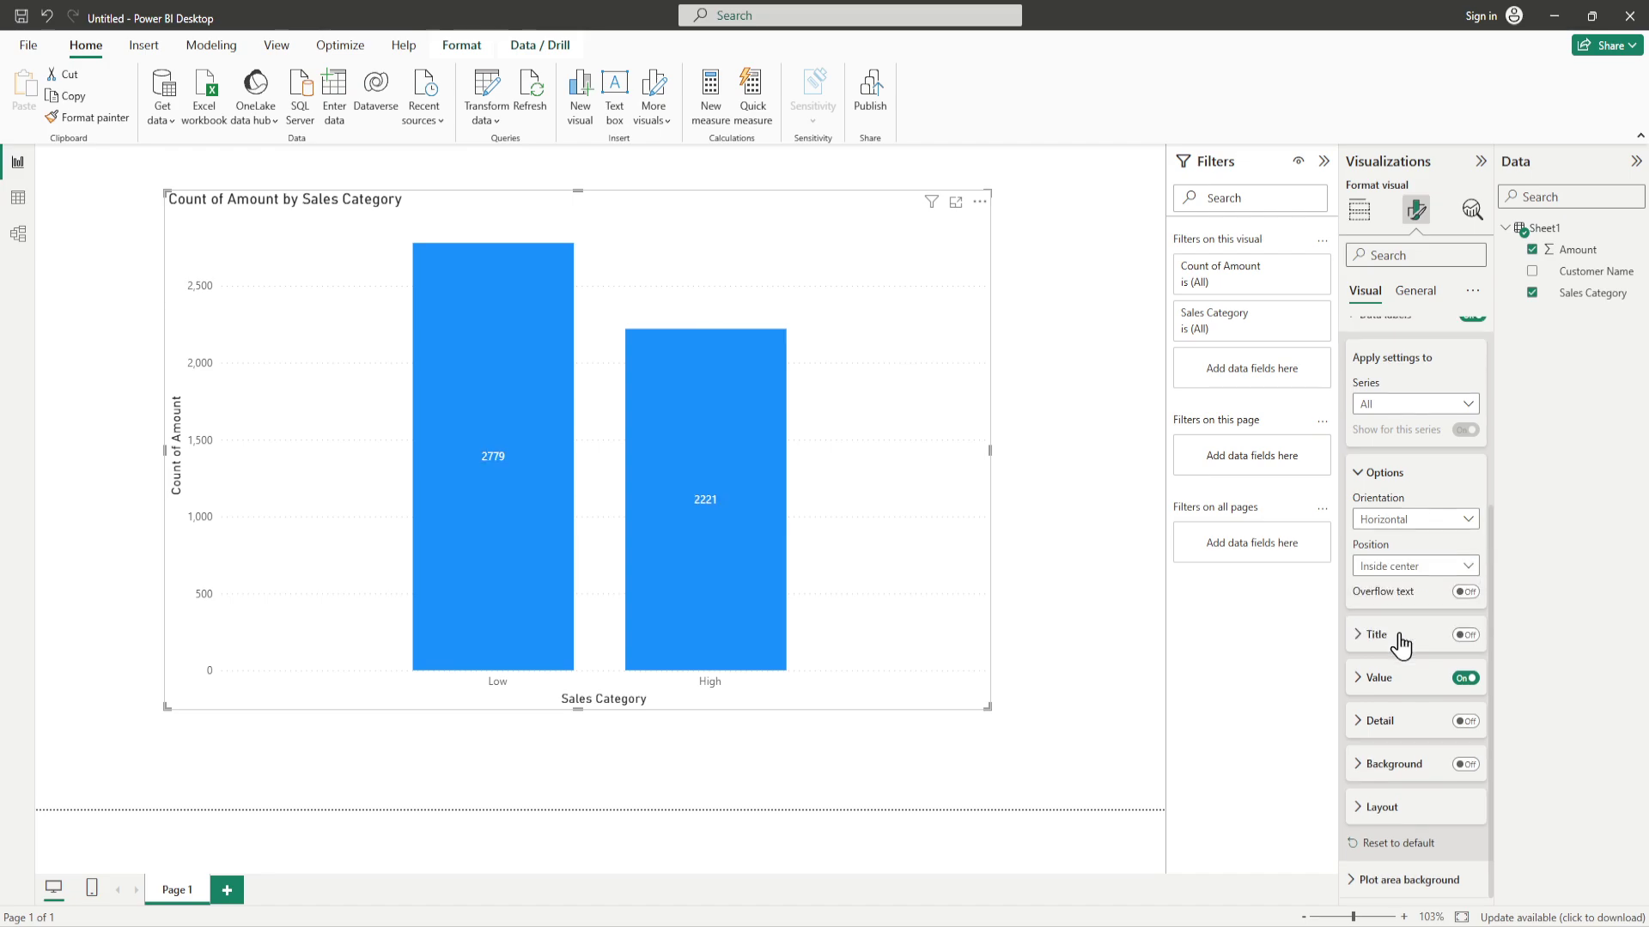
click(1359, 473)
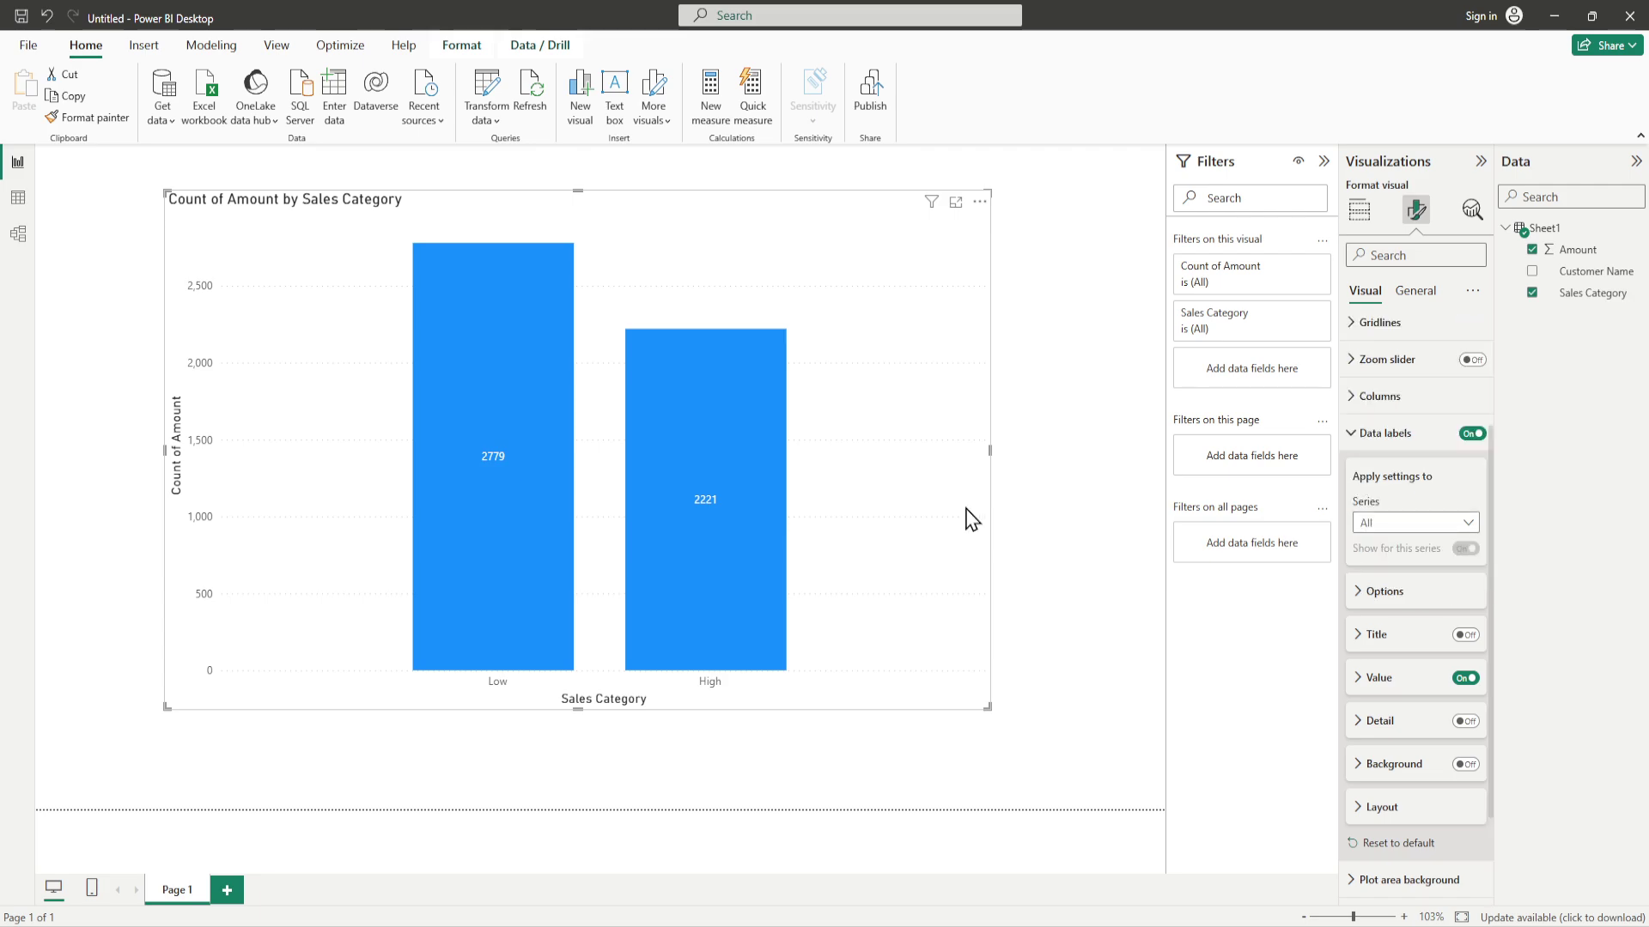
click(1348, 435)
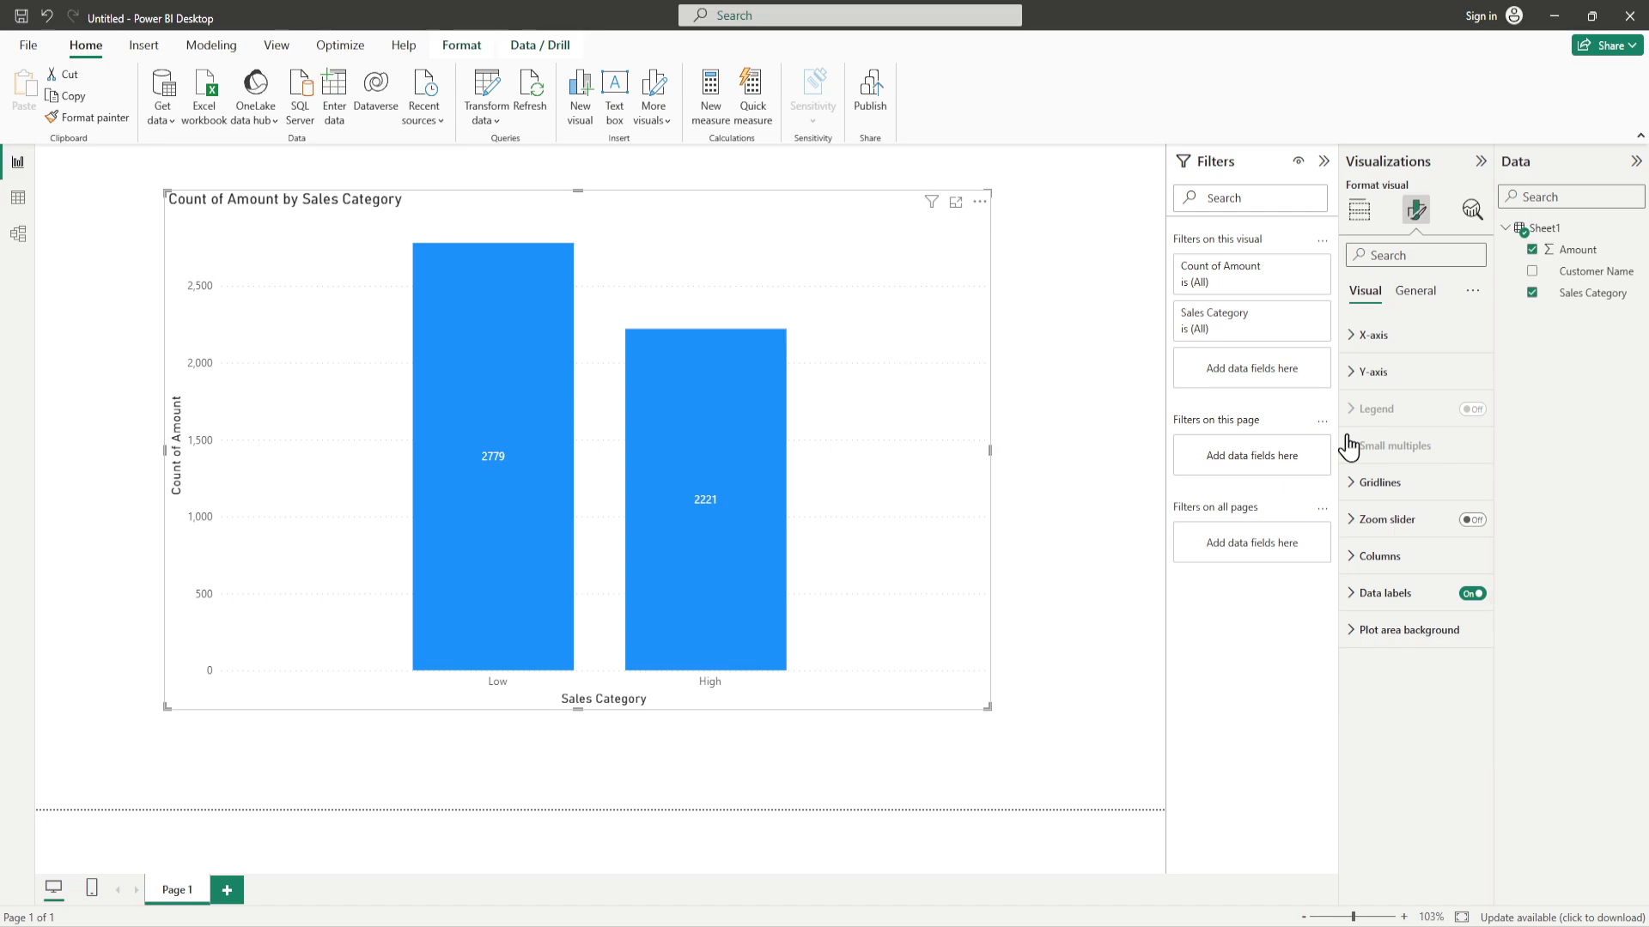
Set up rule-based column colours driven by the Sales Category field.
click(1354, 563)
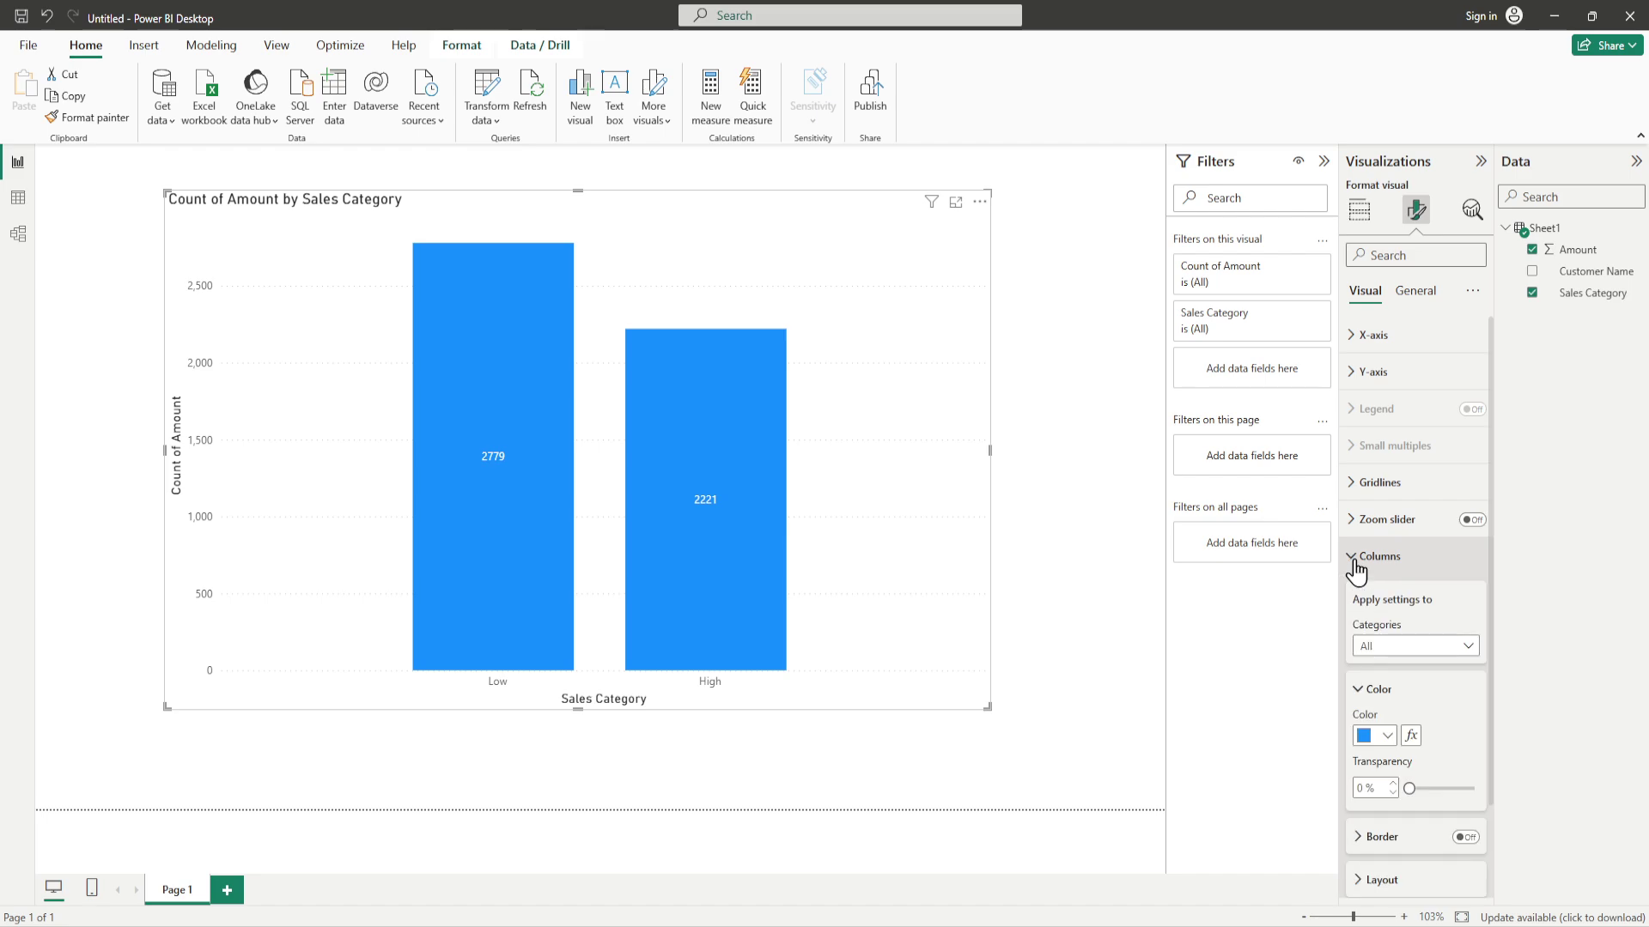
click(1411, 737)
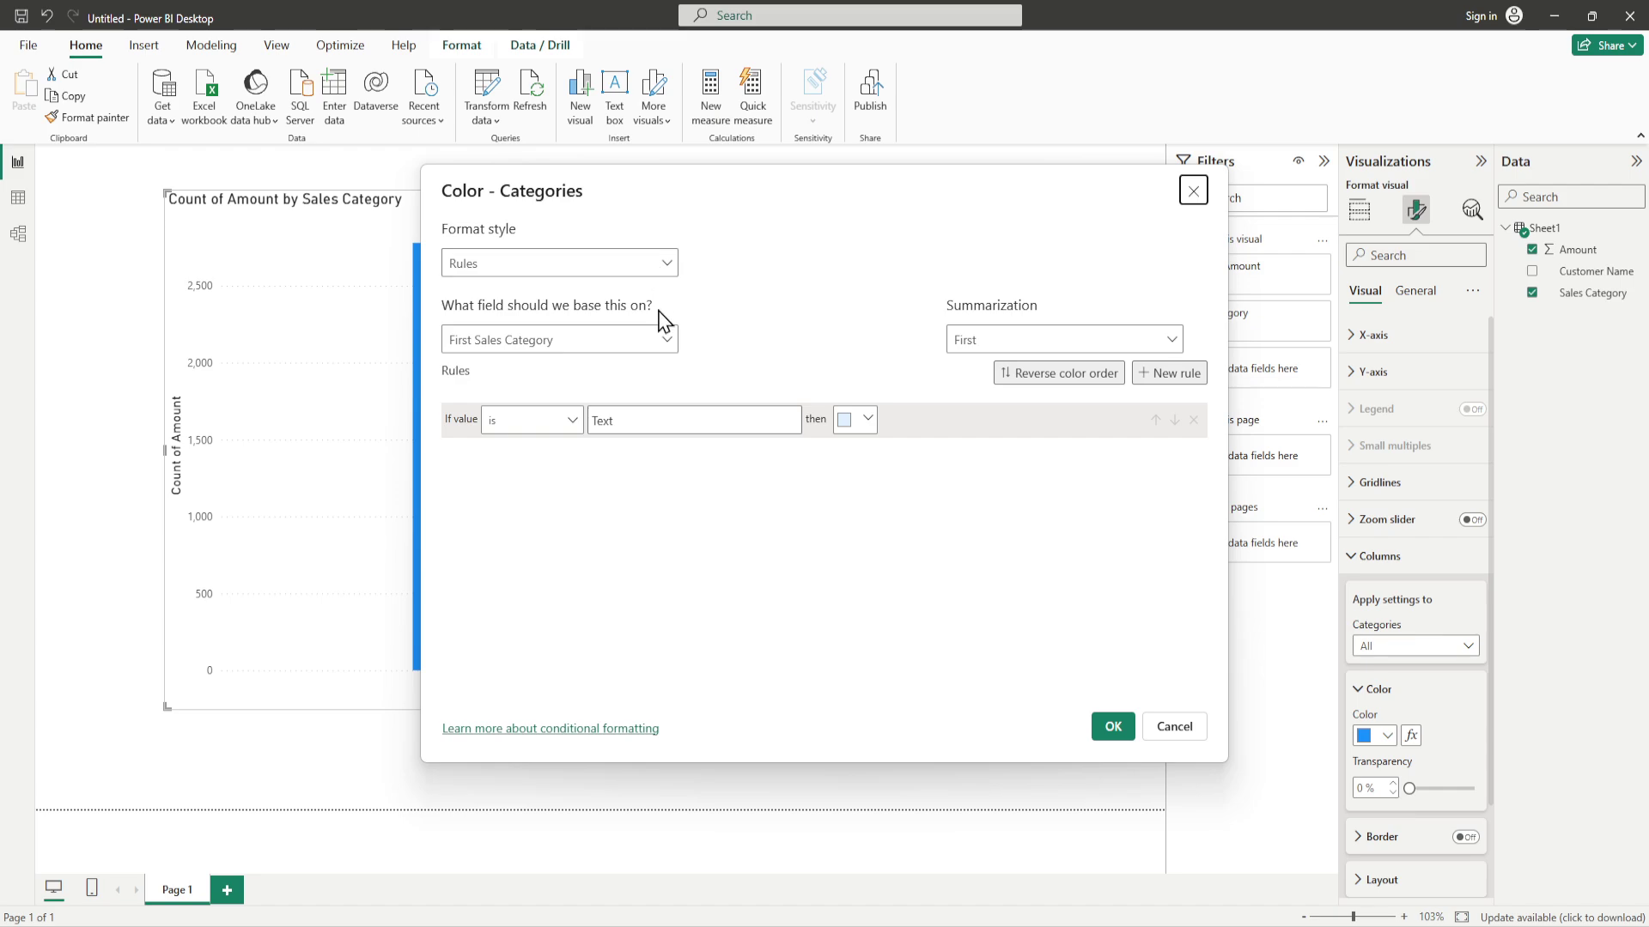
click(668, 346)
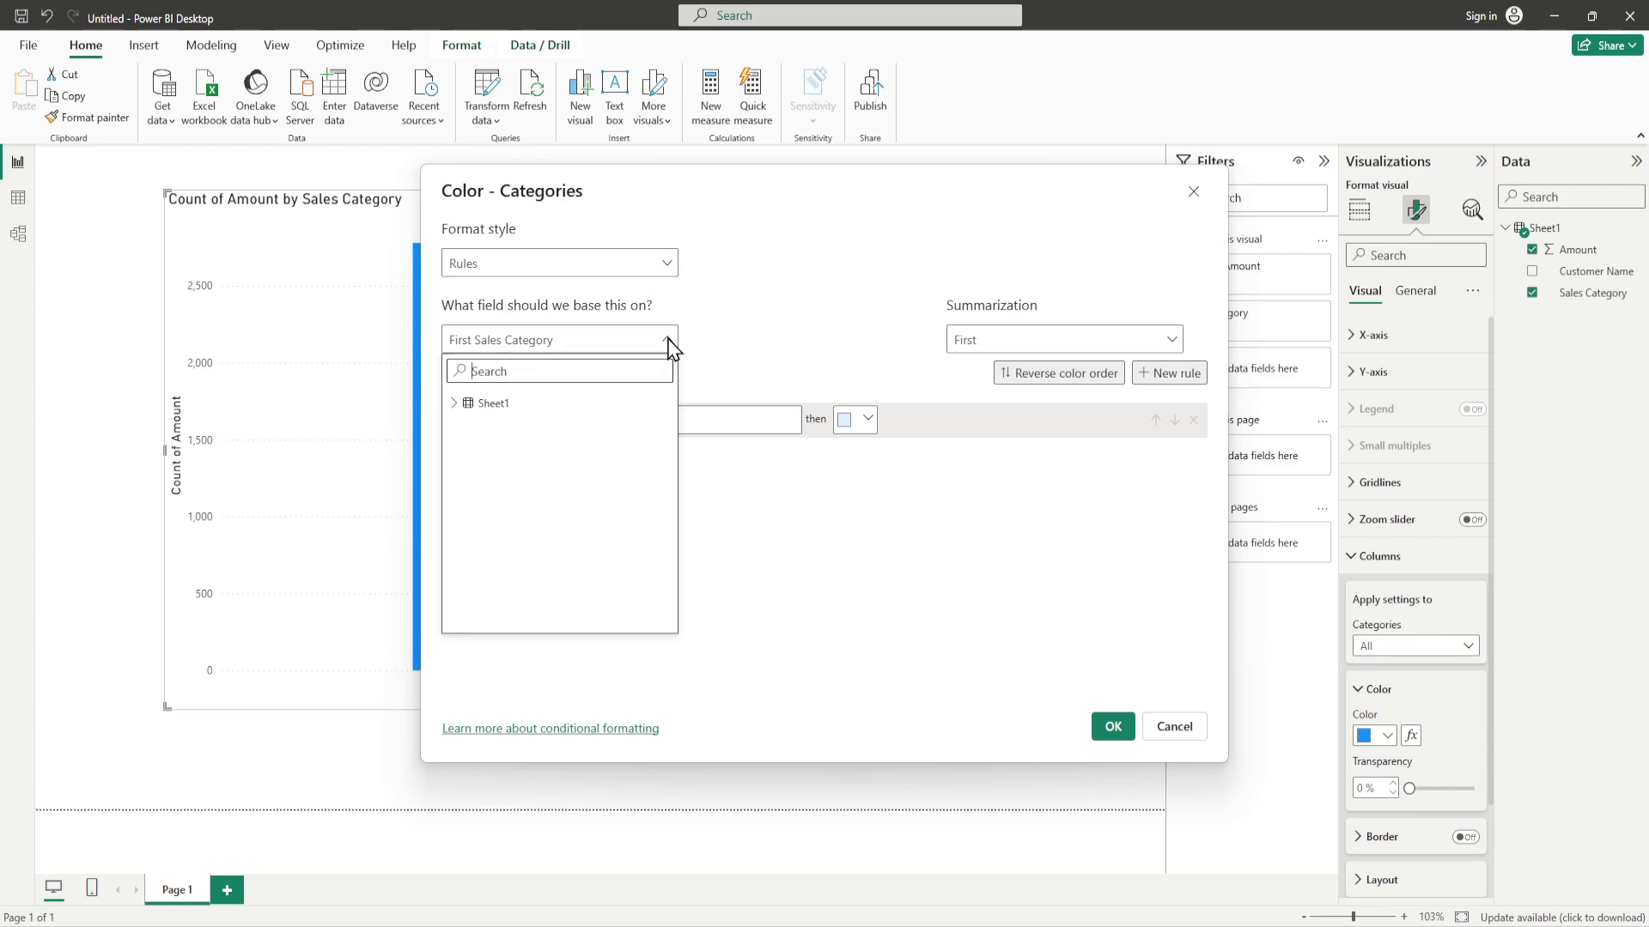
click(452, 407)
click(518, 468)
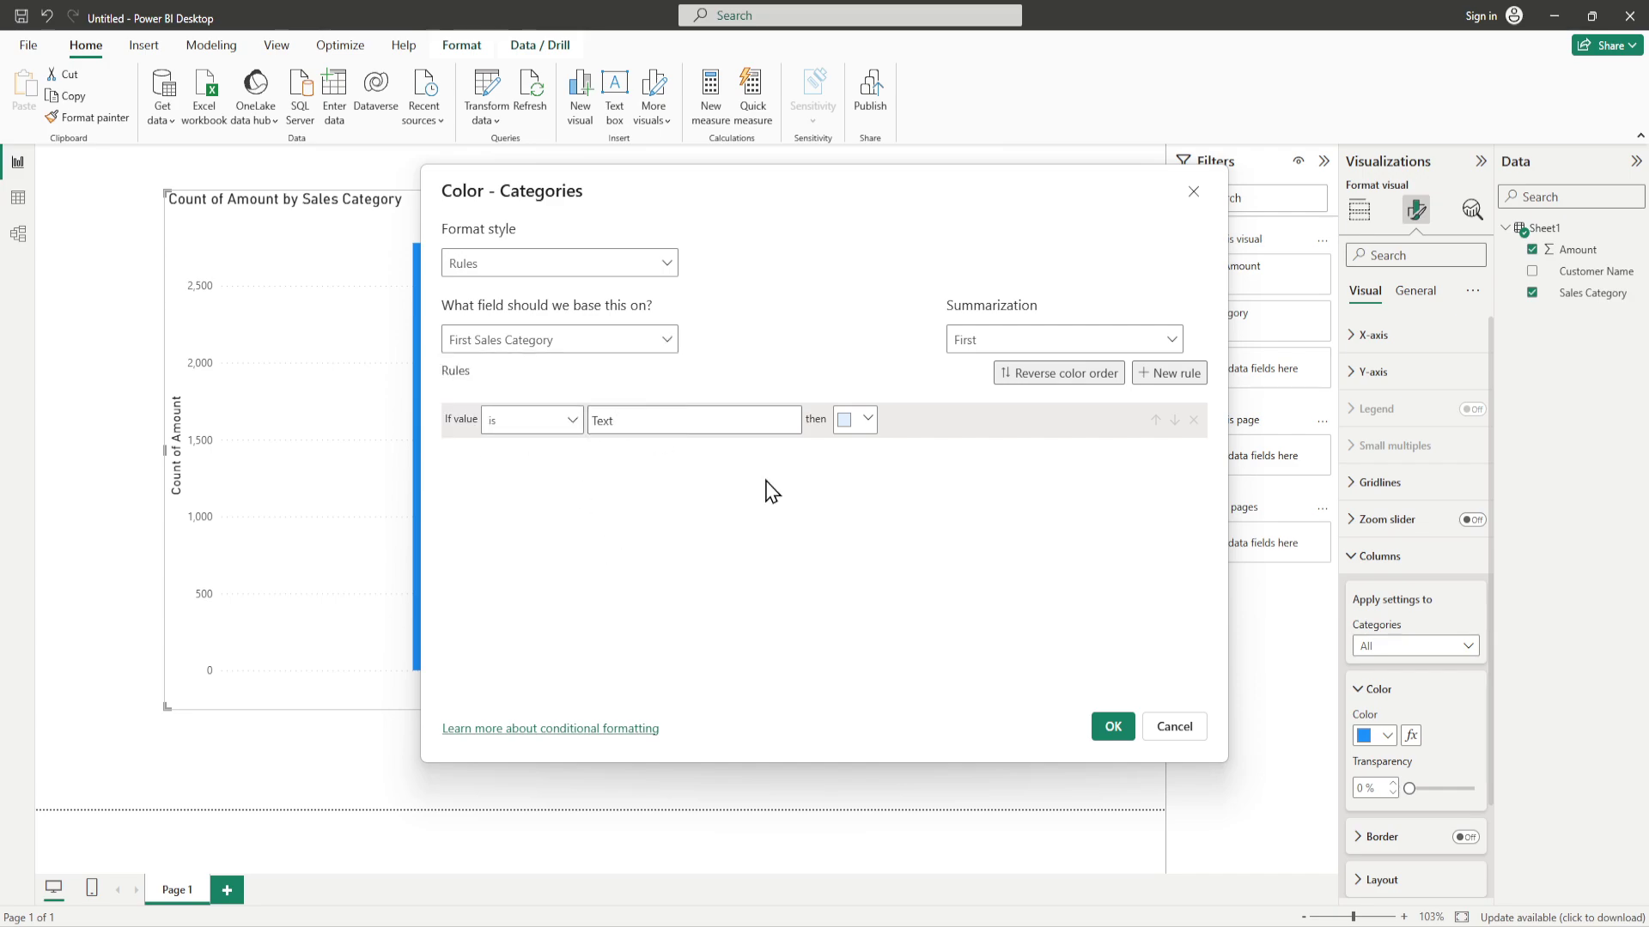
Add a rule colouring High columns dark green (#094B07).
text(High)
click(863, 420)
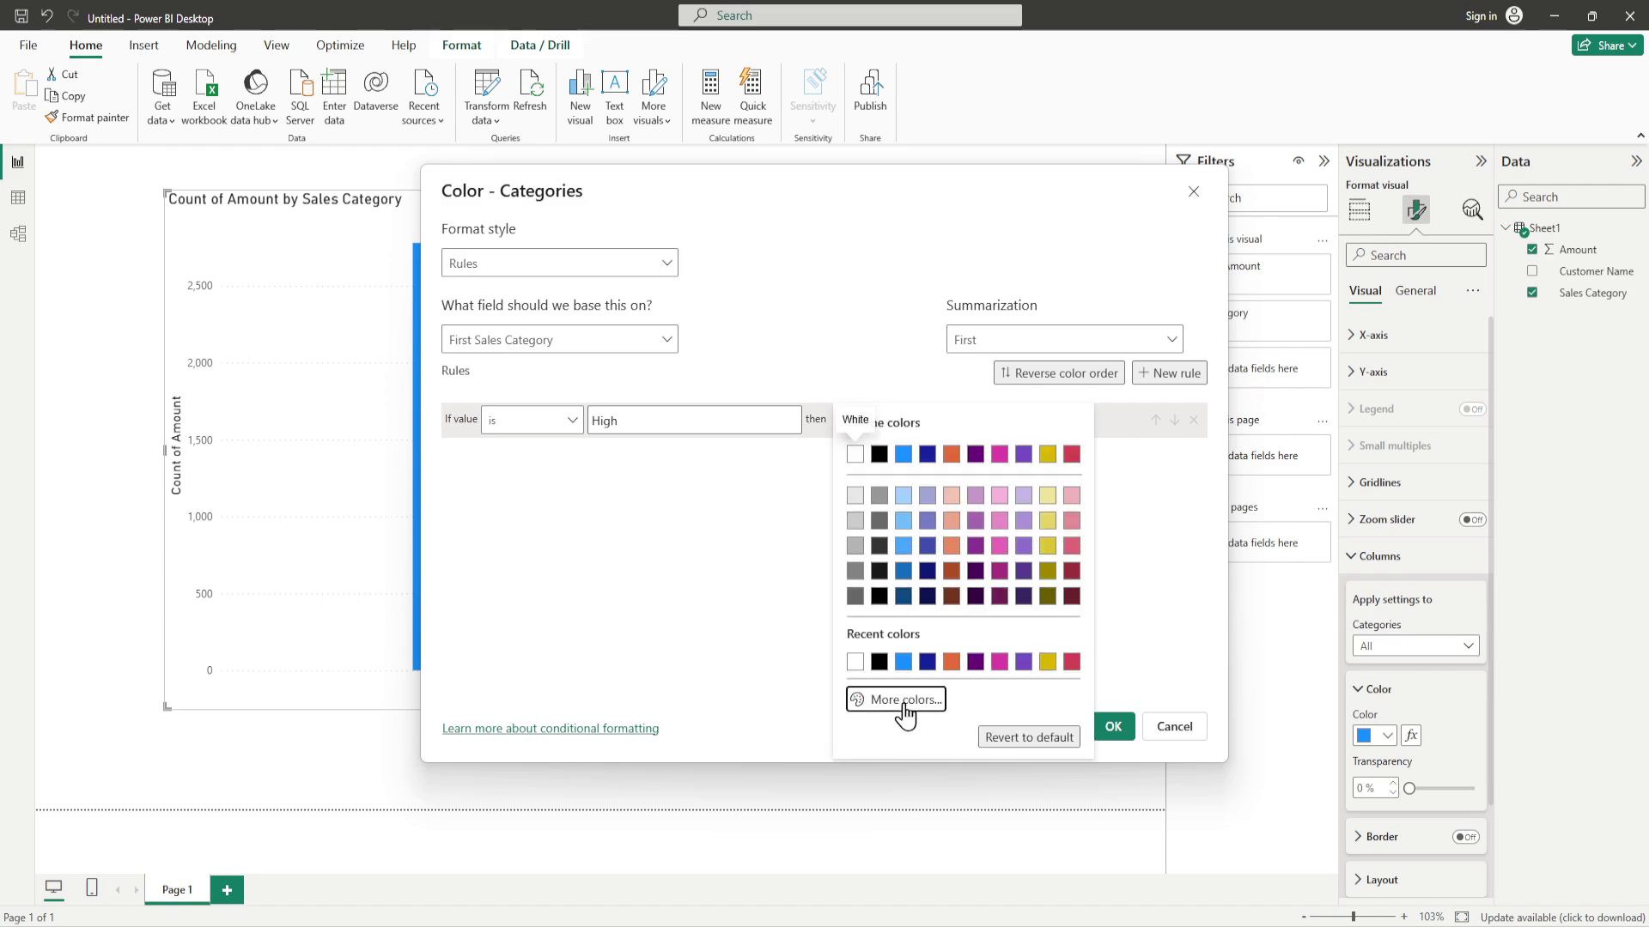
click(905, 699)
click(923, 638)
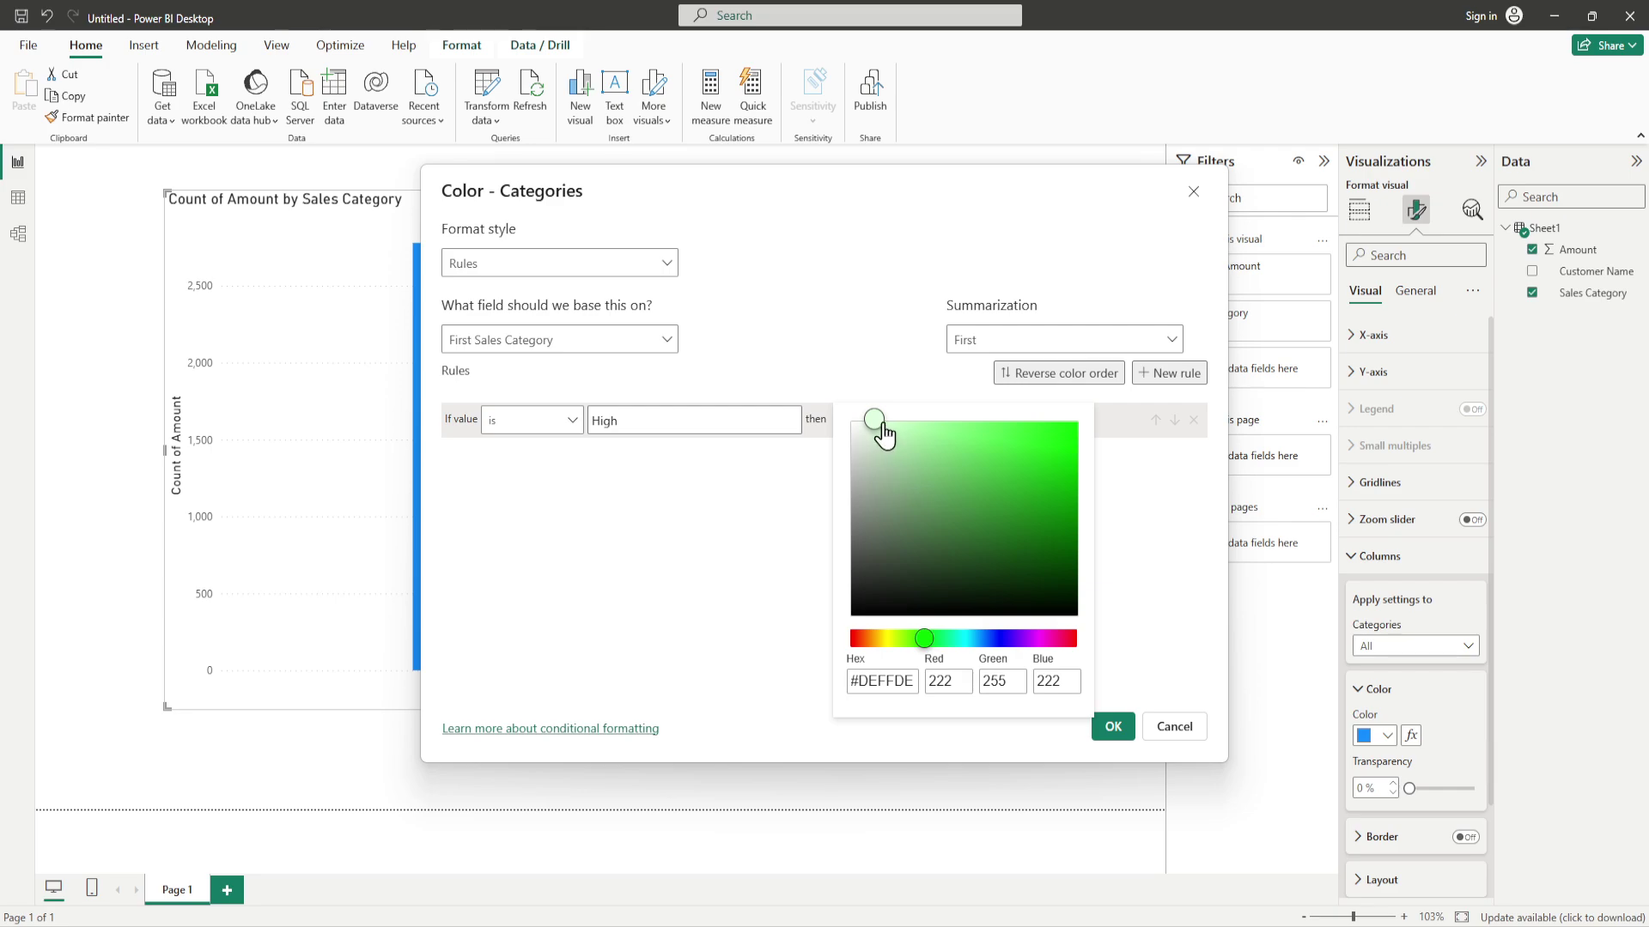
click(1049, 556)
click(673, 604)
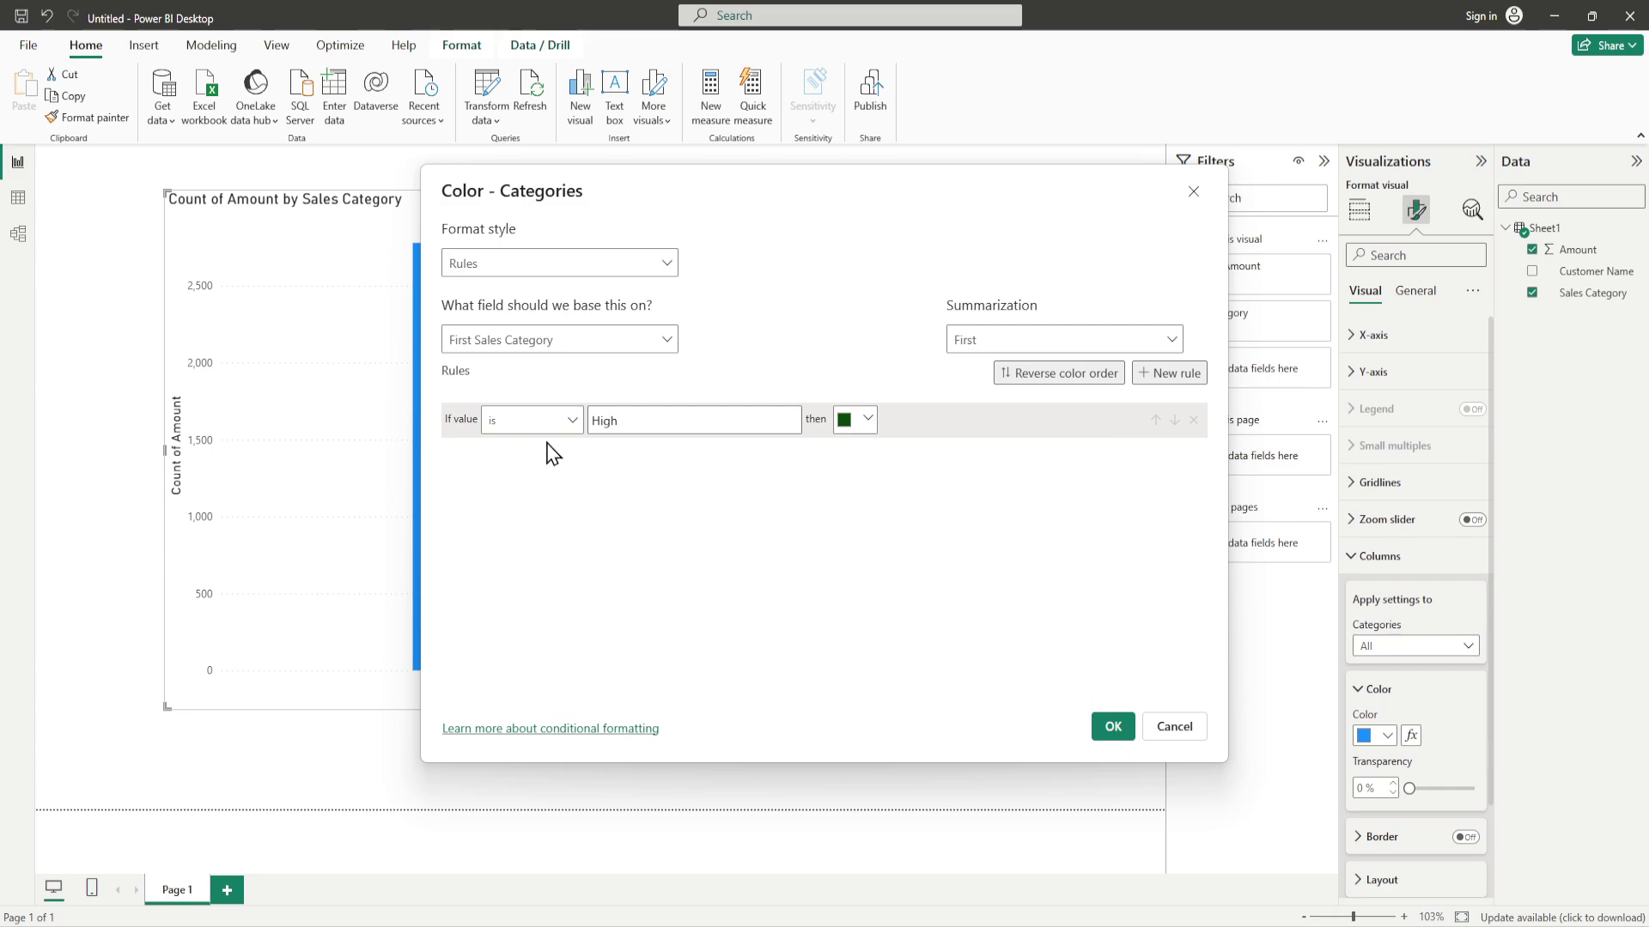
Add a second rule colouring Low columns red and apply the rules.
click(1171, 378)
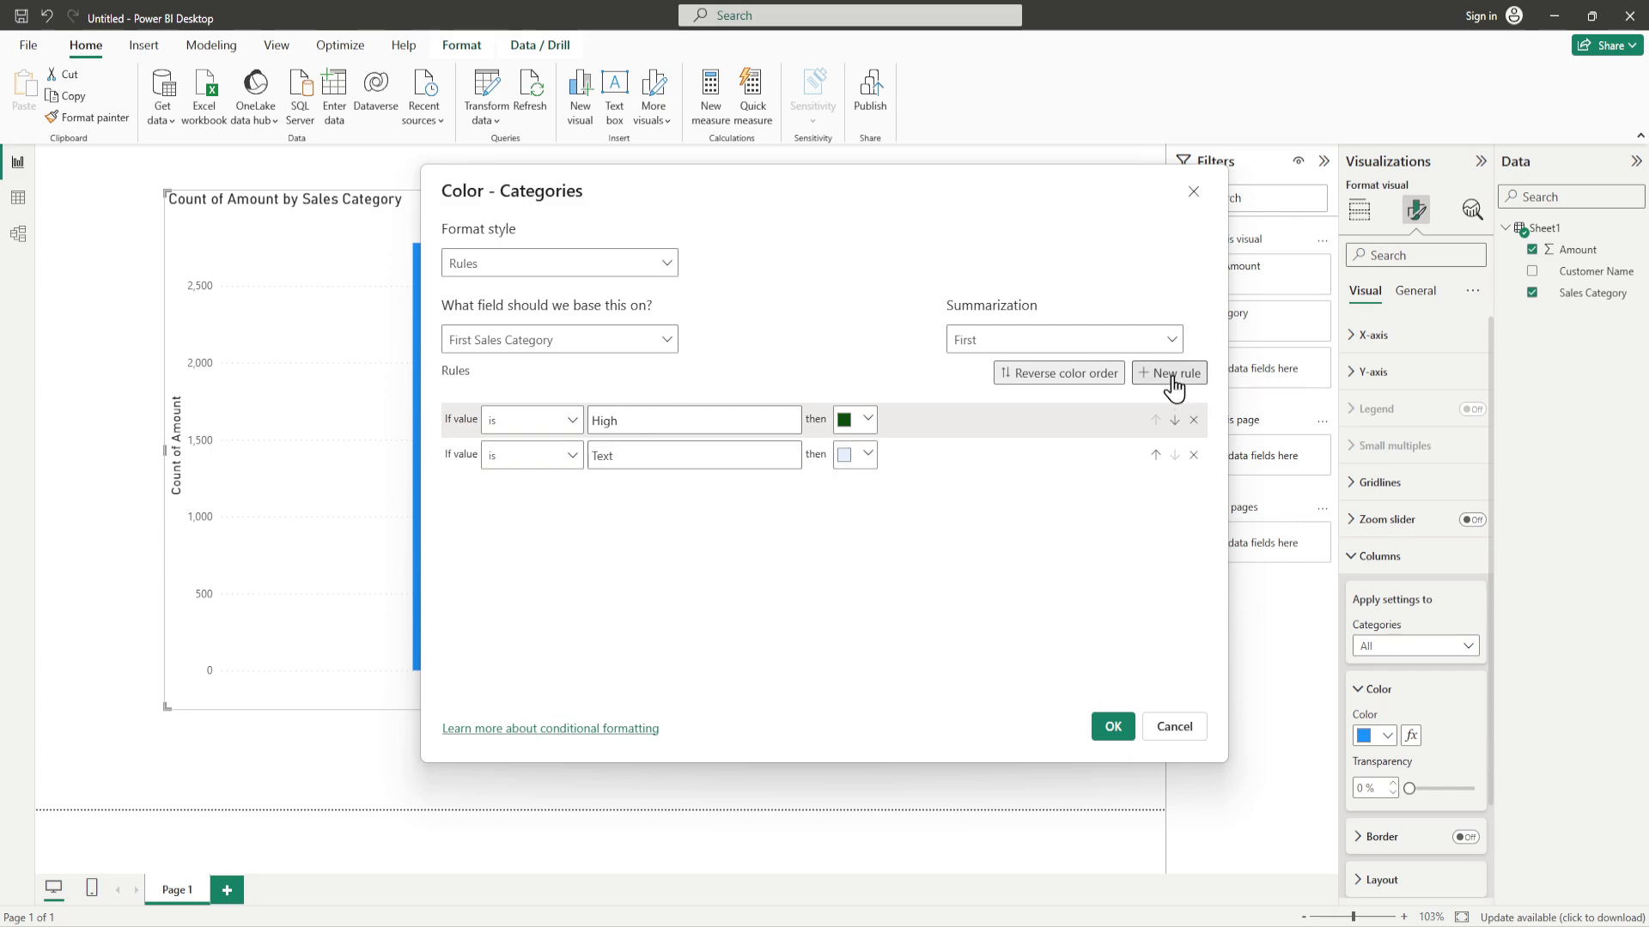
click(657, 453)
text(Low)
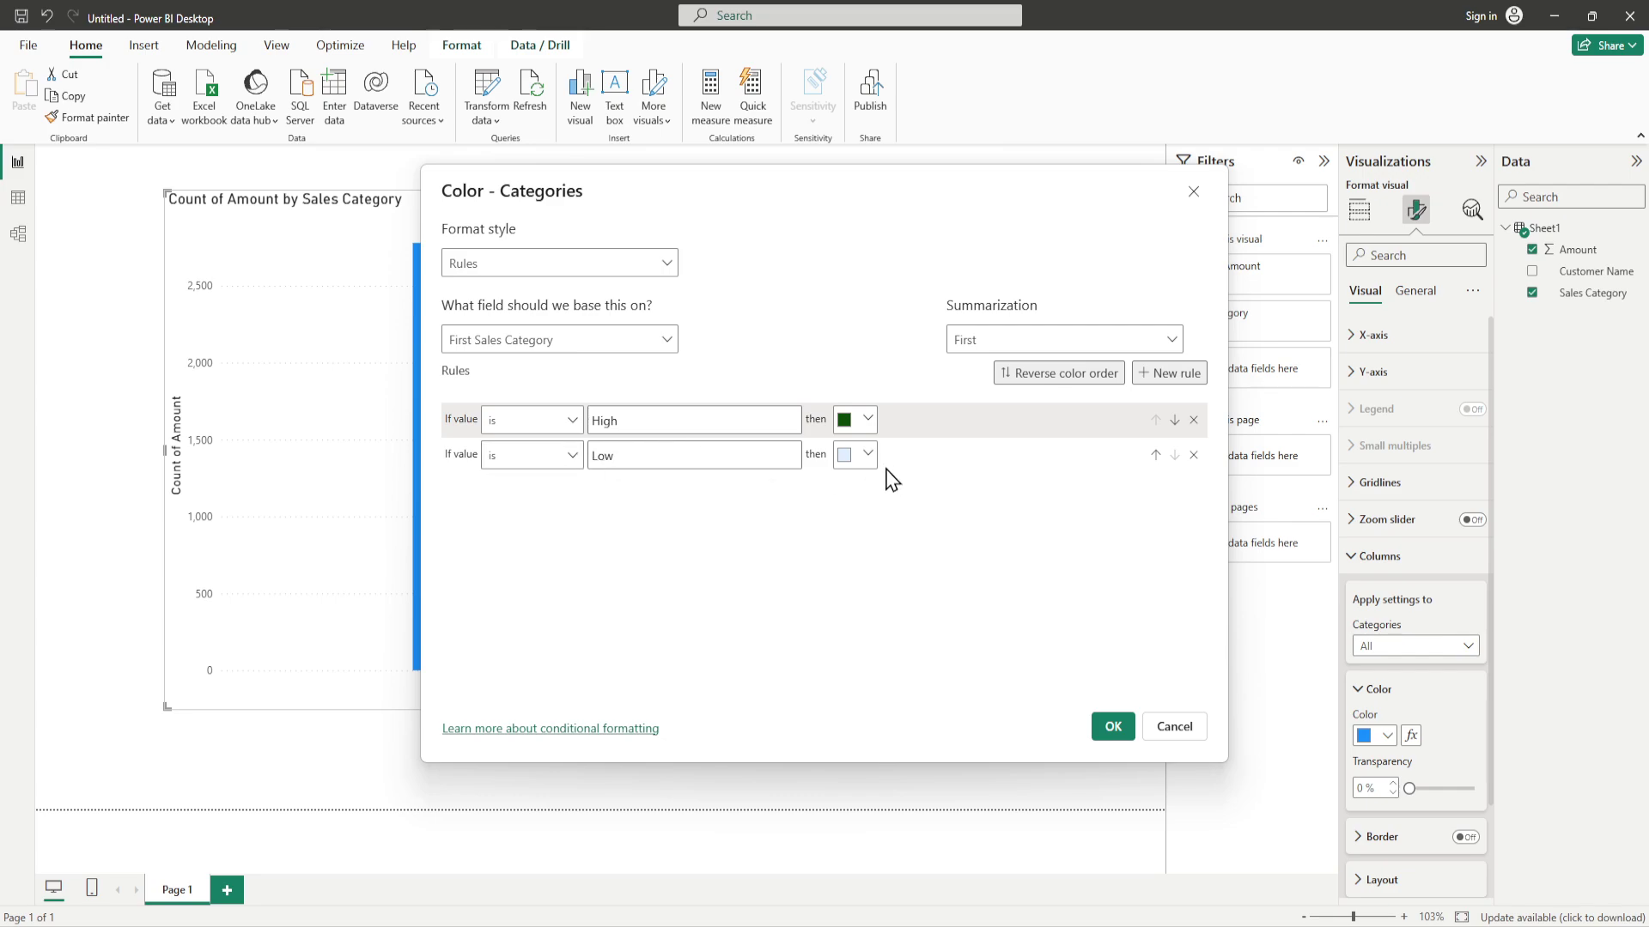
click(867, 456)
click(1071, 455)
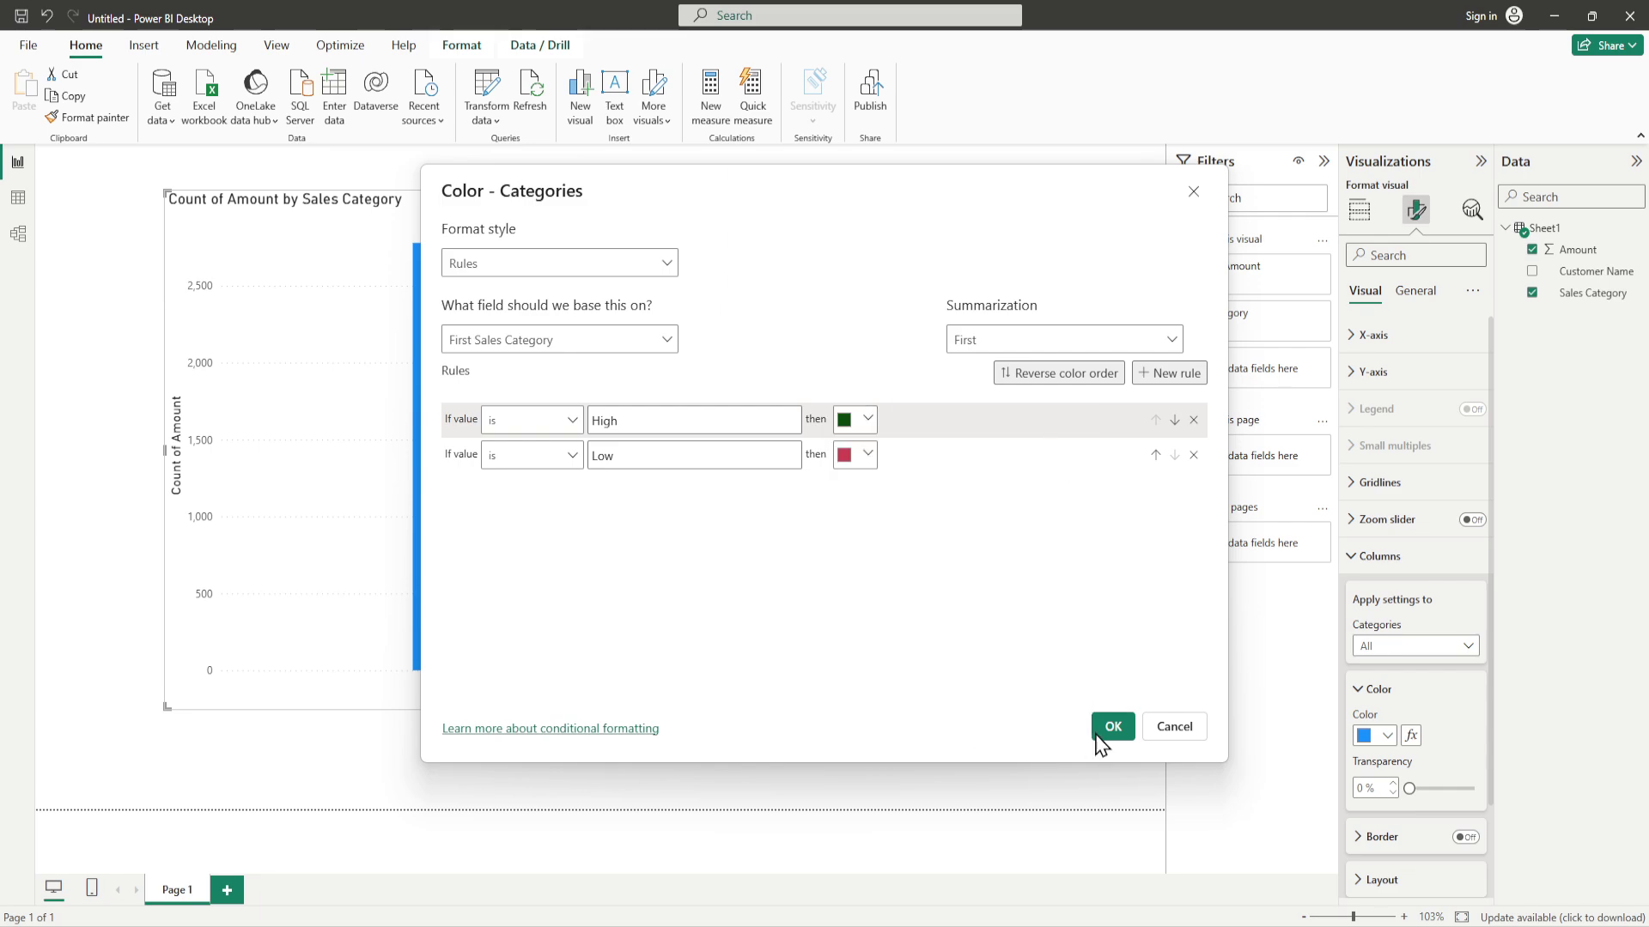
click(1111, 728)
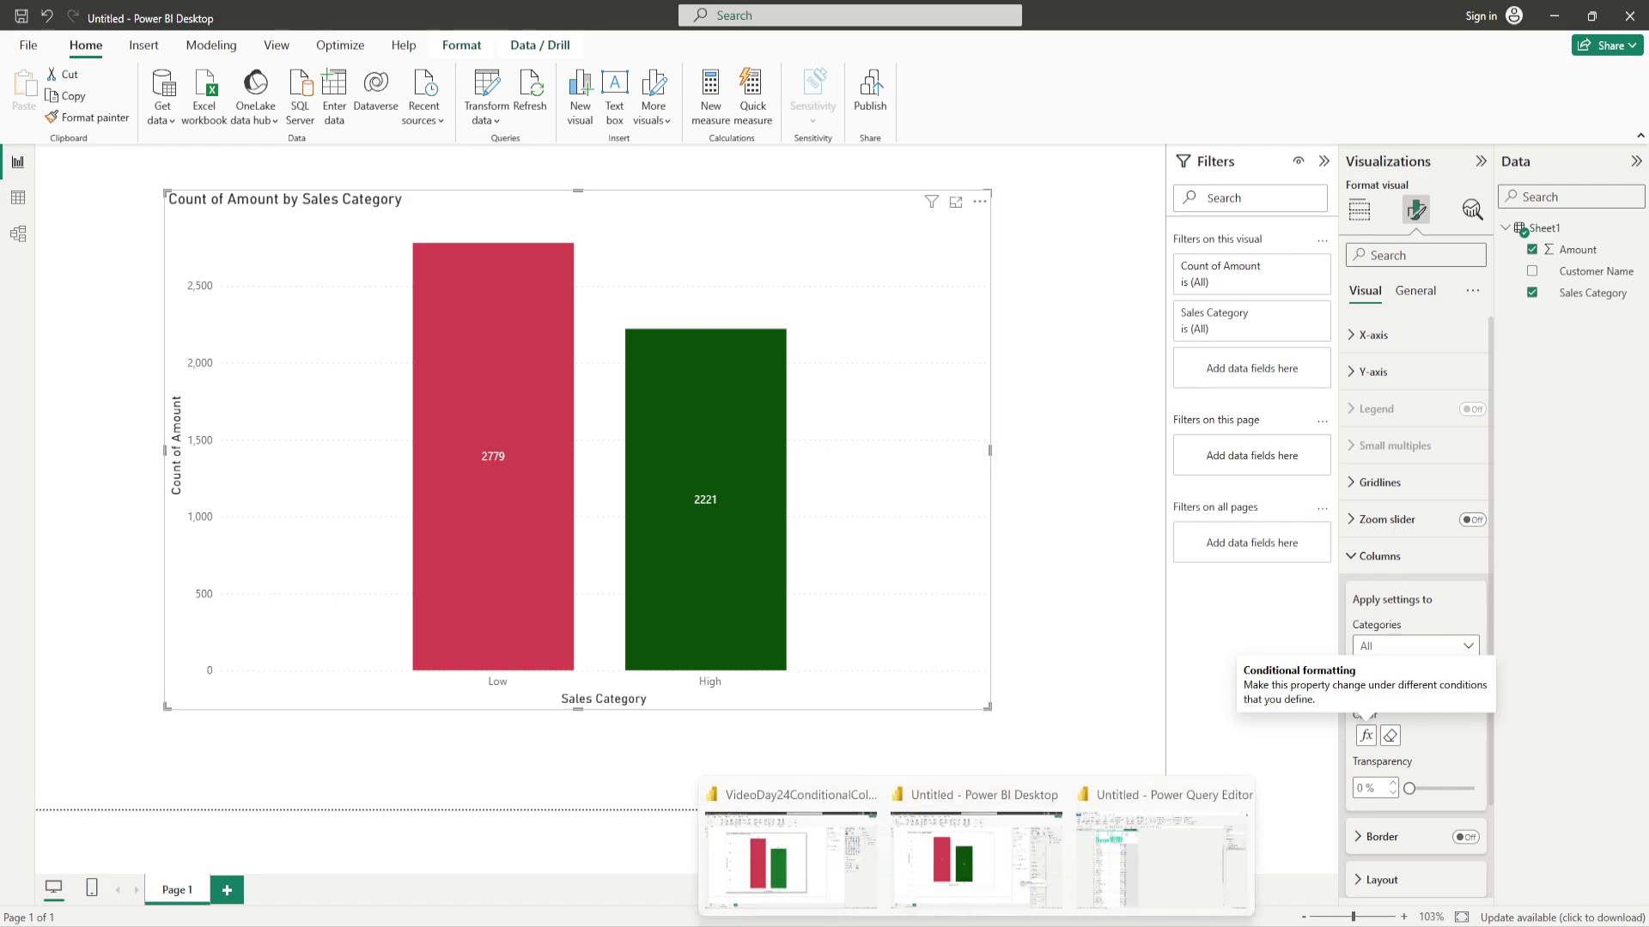
click(794, 880)
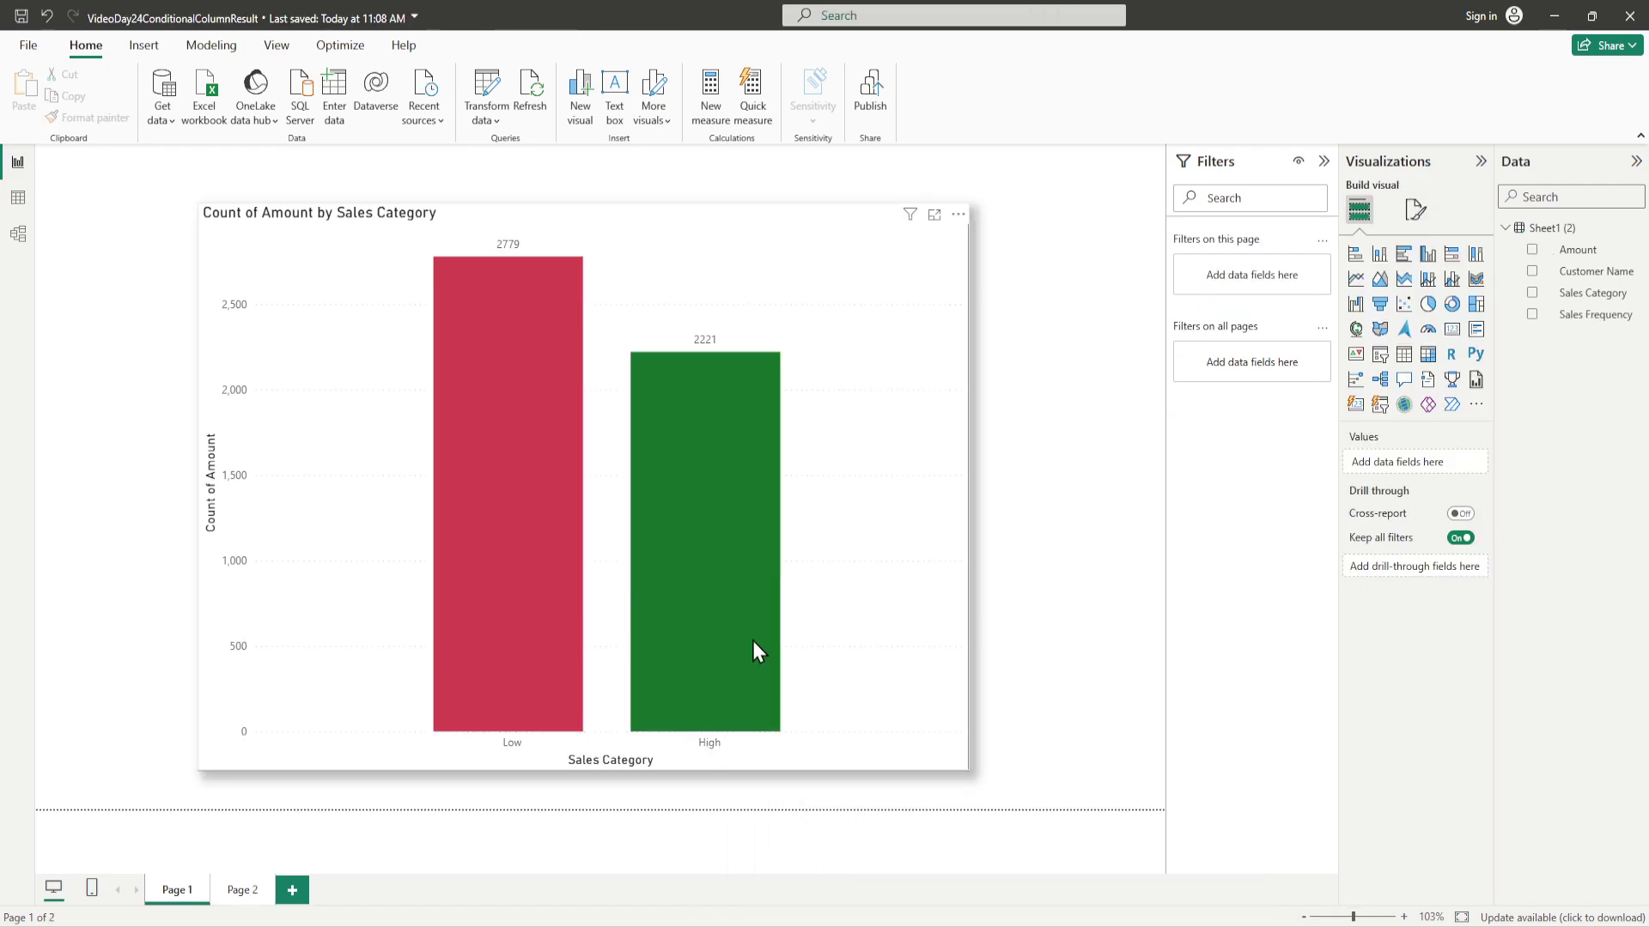
mouse_move(1056, 887)
click(950, 883)
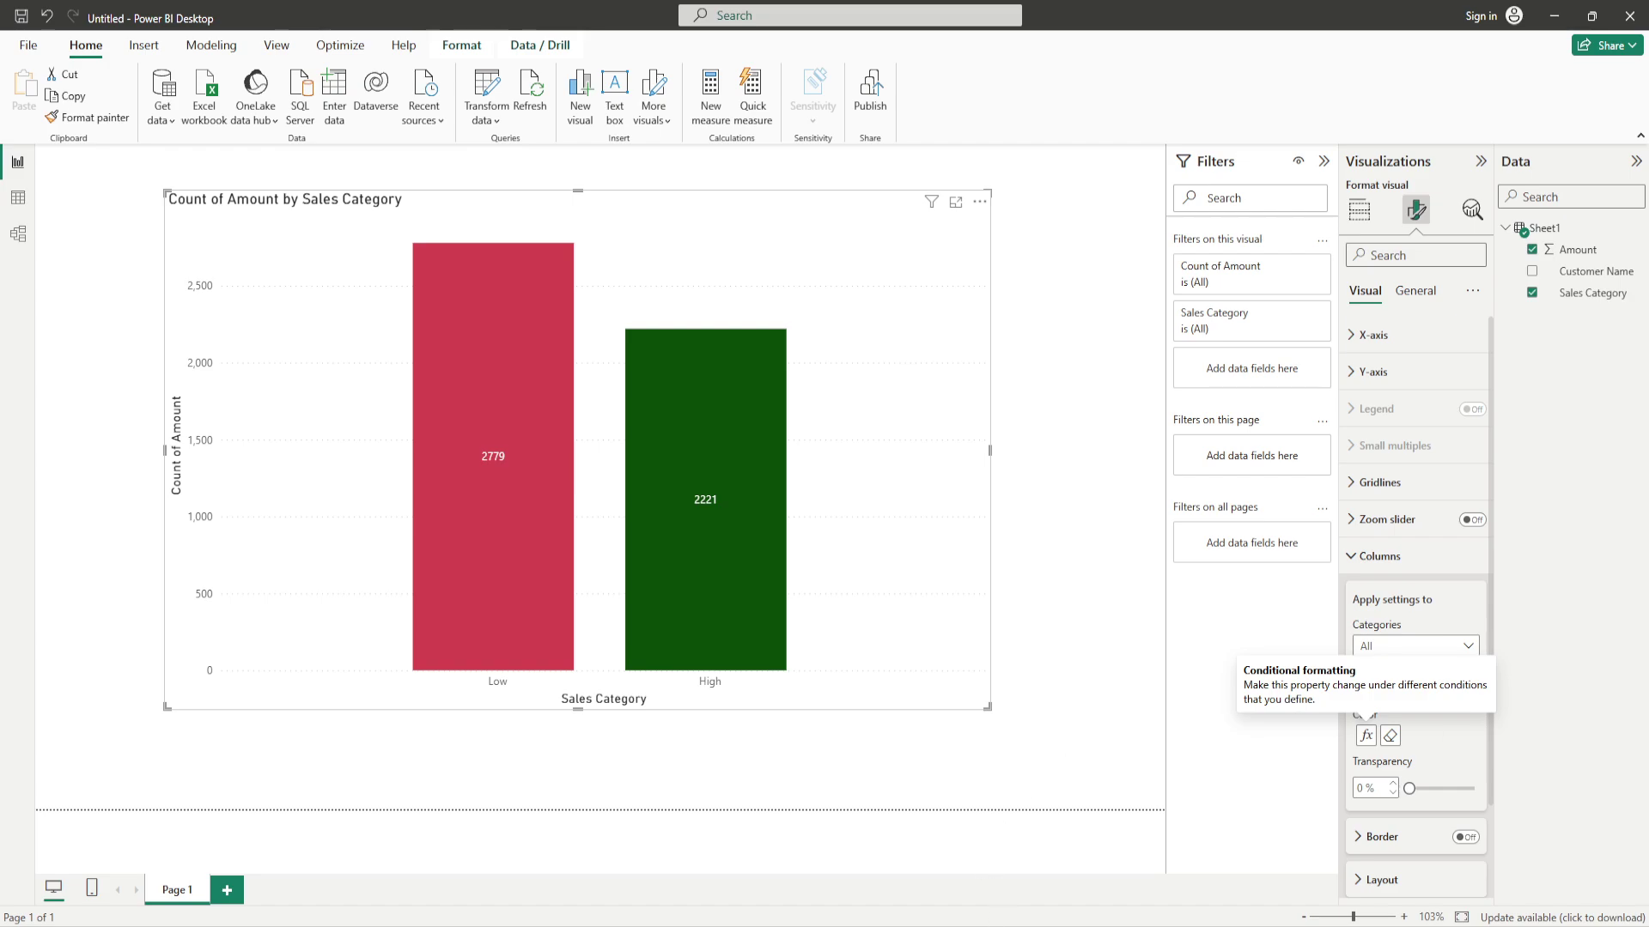
In Power Query Editor, expand the formula bar to examine the if–then–else Sales Category formula.
click(1142, 868)
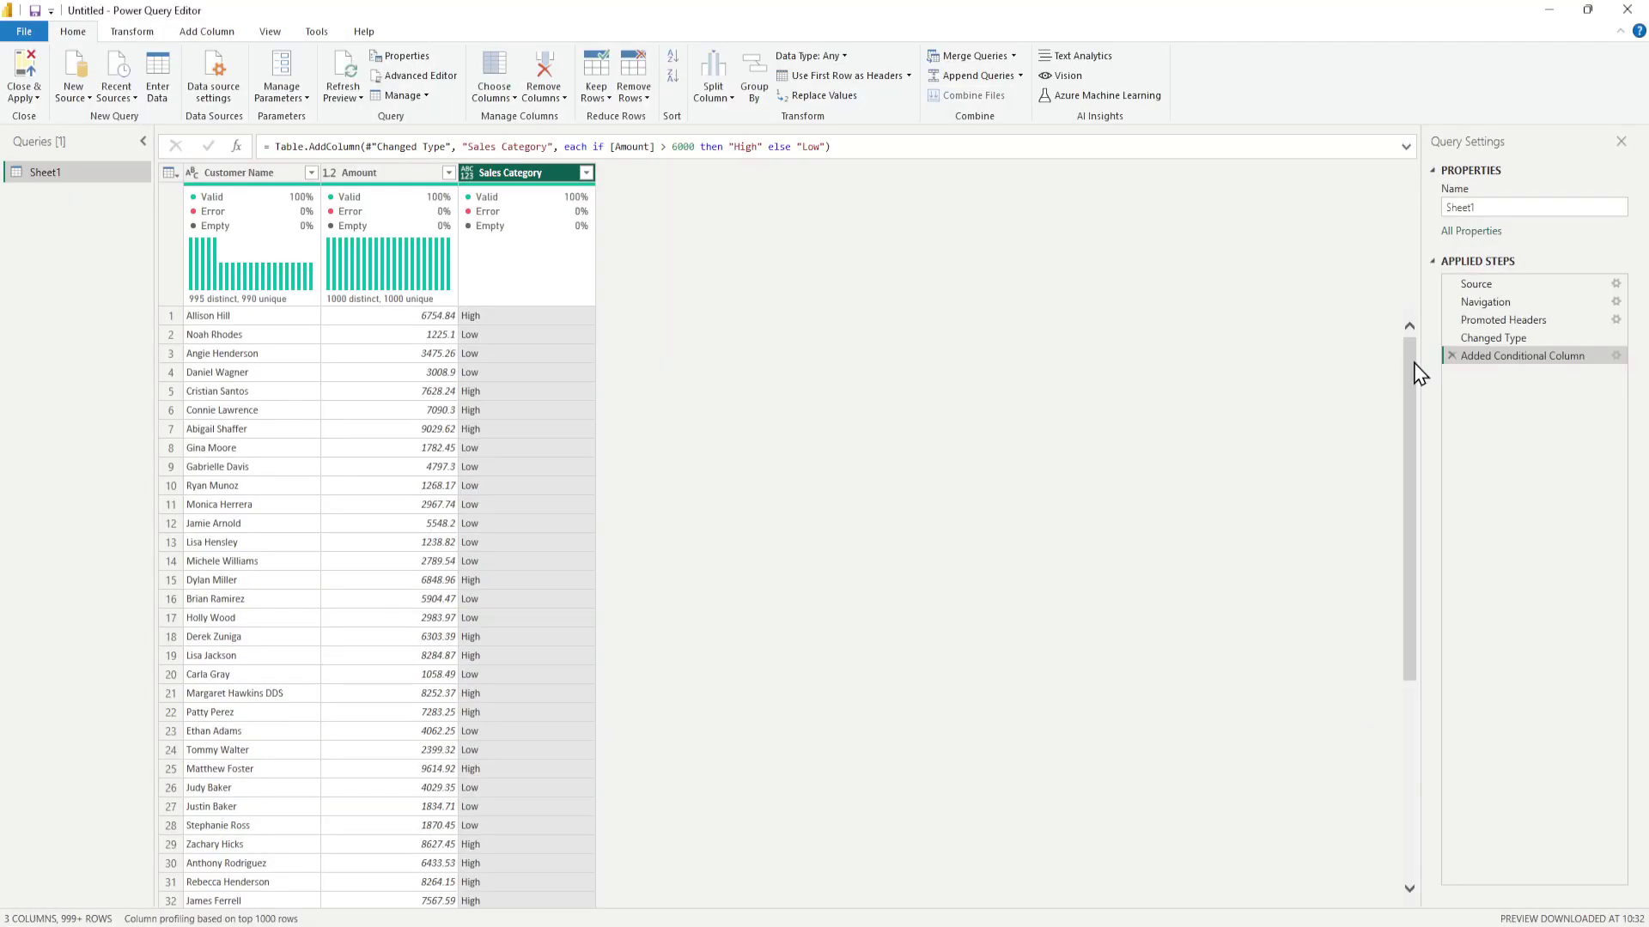
click(1406, 148)
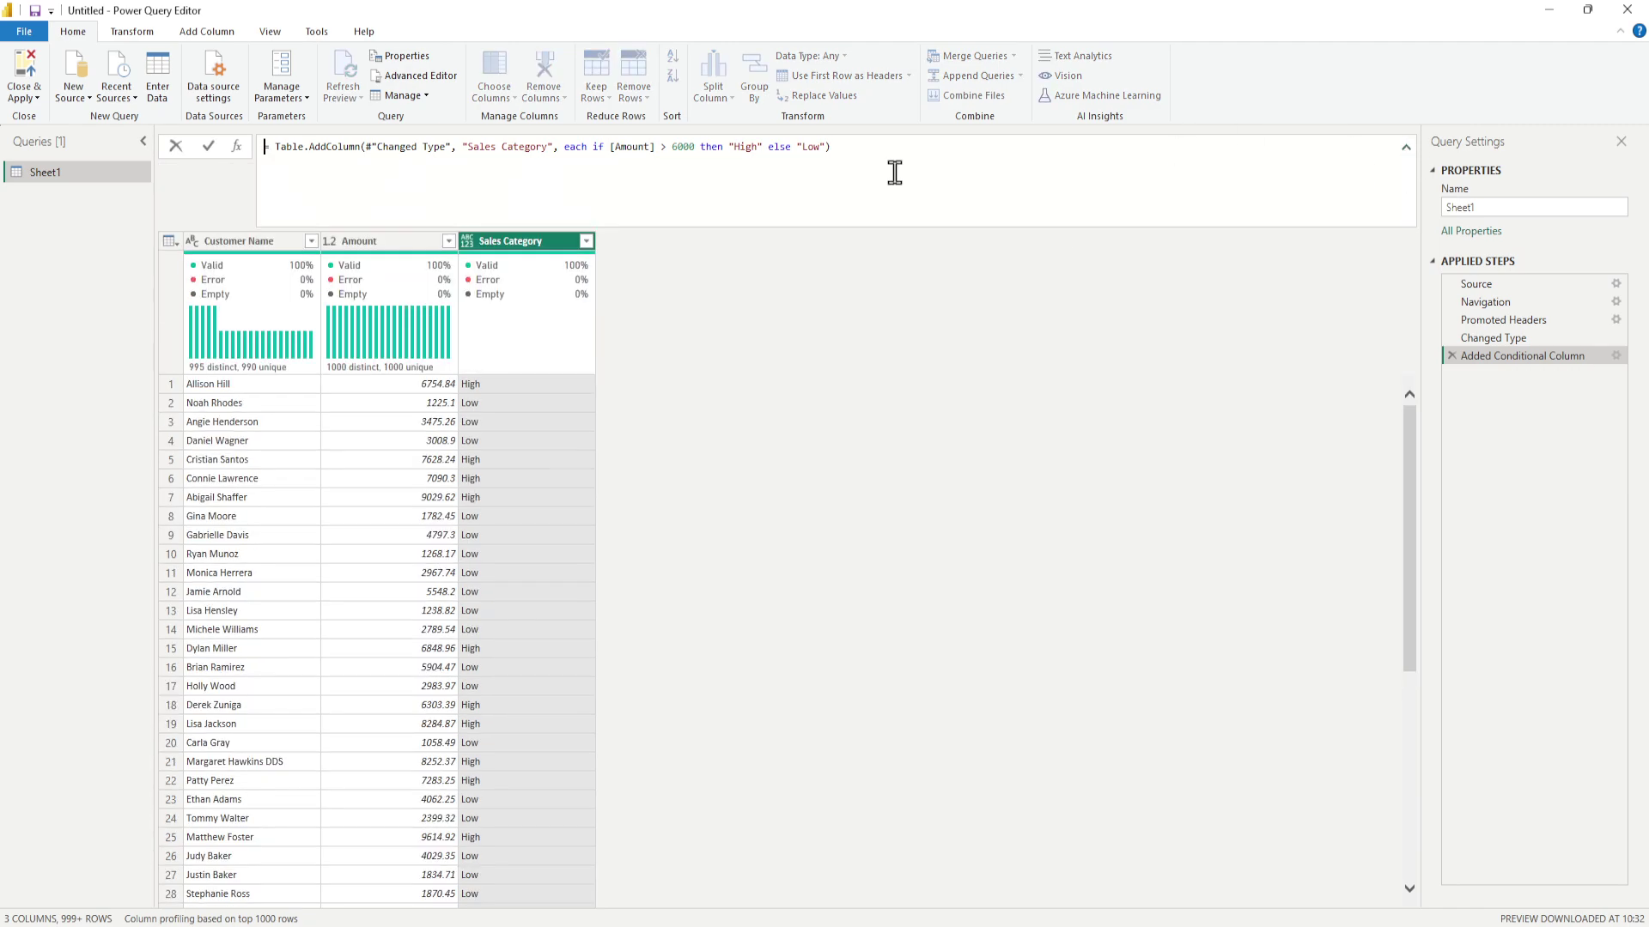
drag(593, 147, 862, 151)
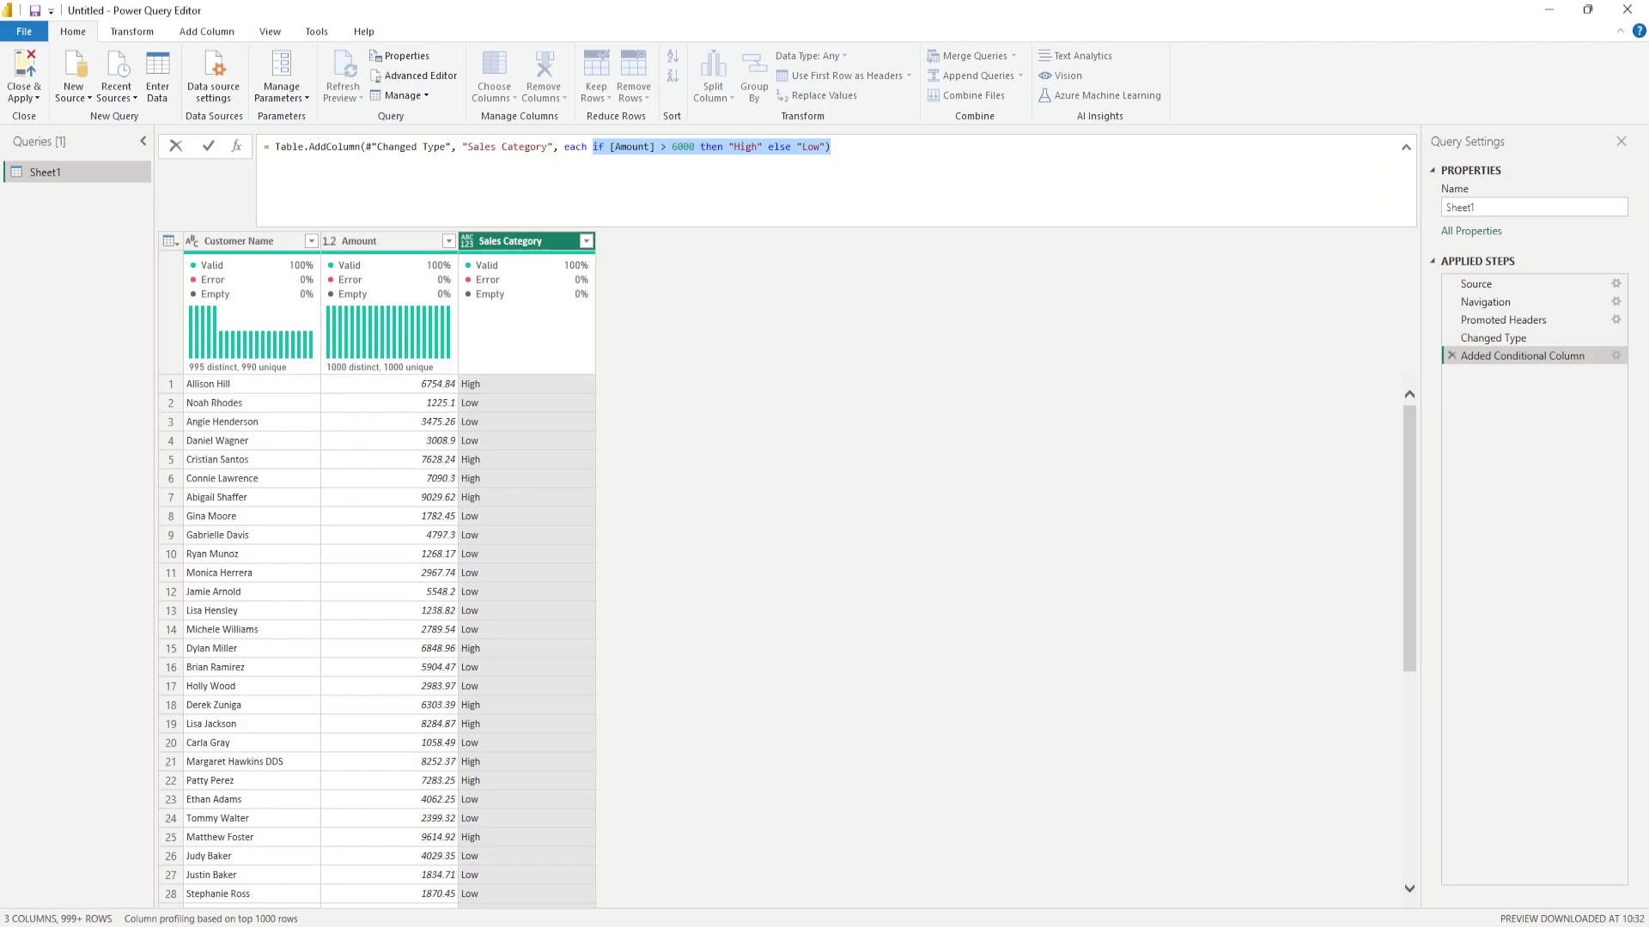
click(206, 31)
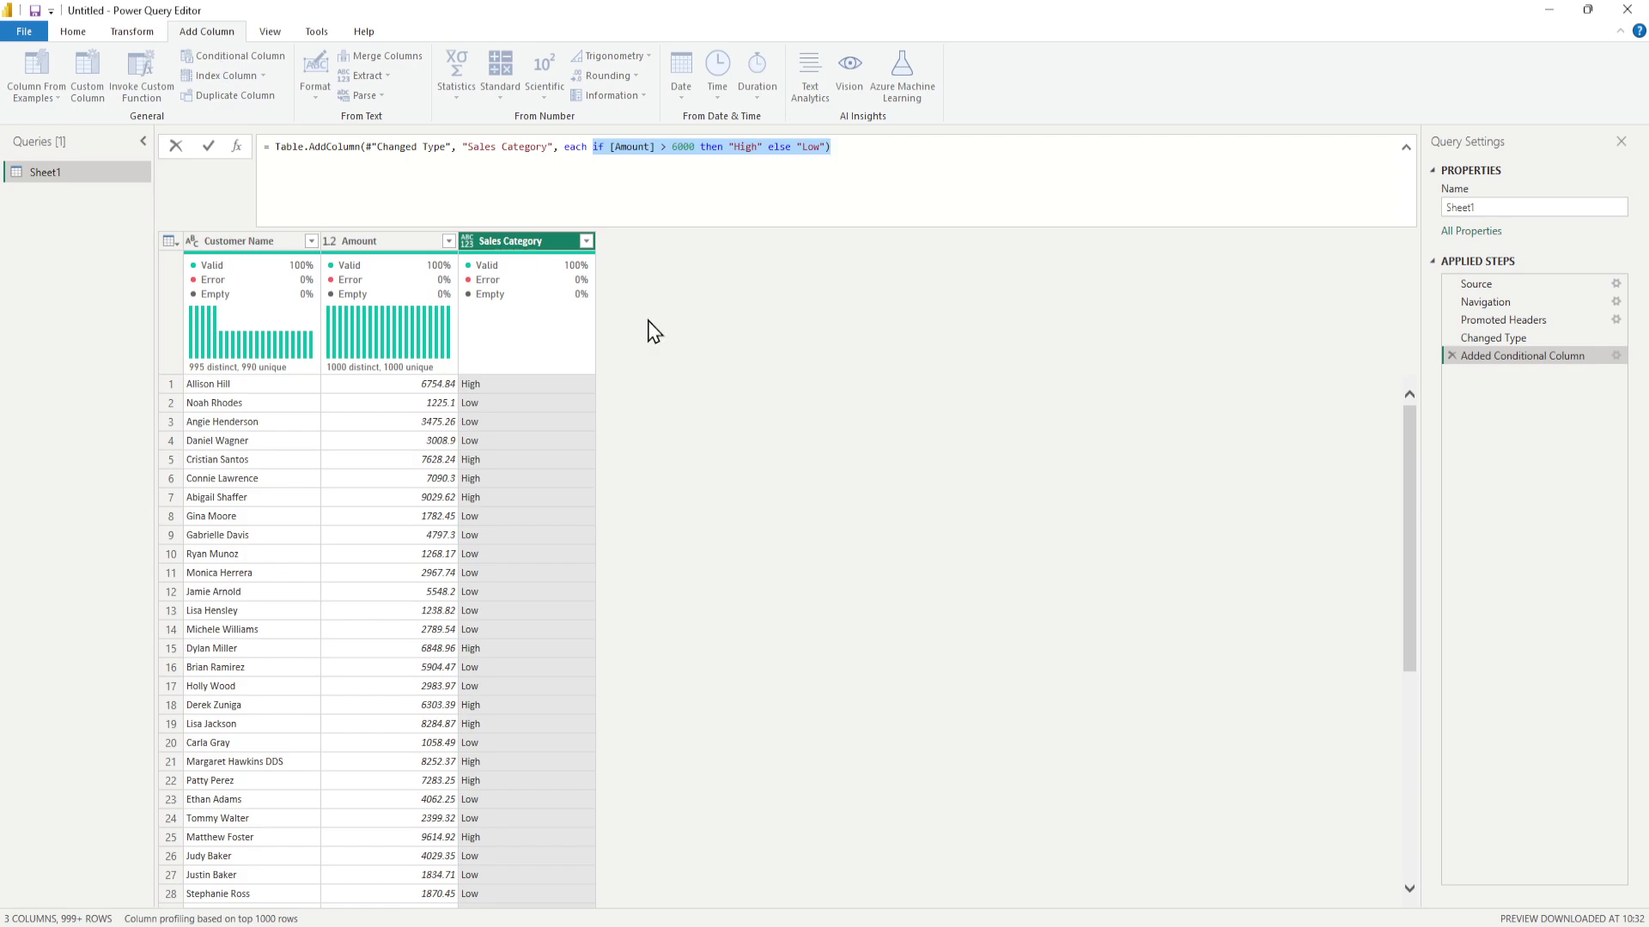
click(1033, 388)
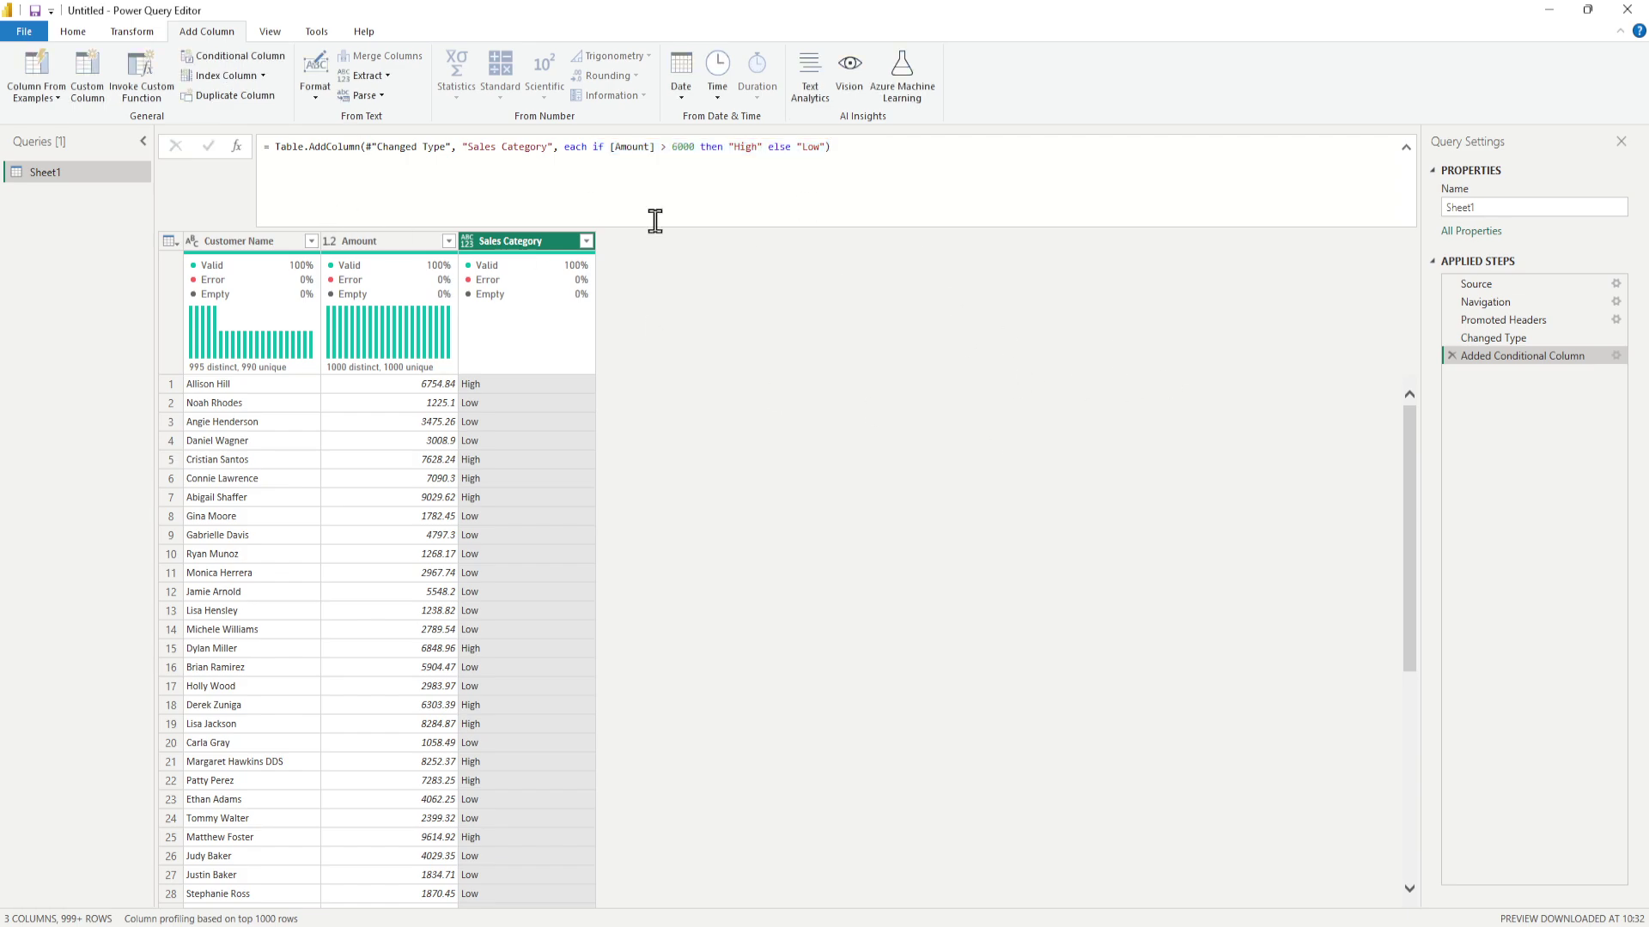
Create a conditional column named Sales Frequency with a first rule on Amount against 2500.
click(240, 56)
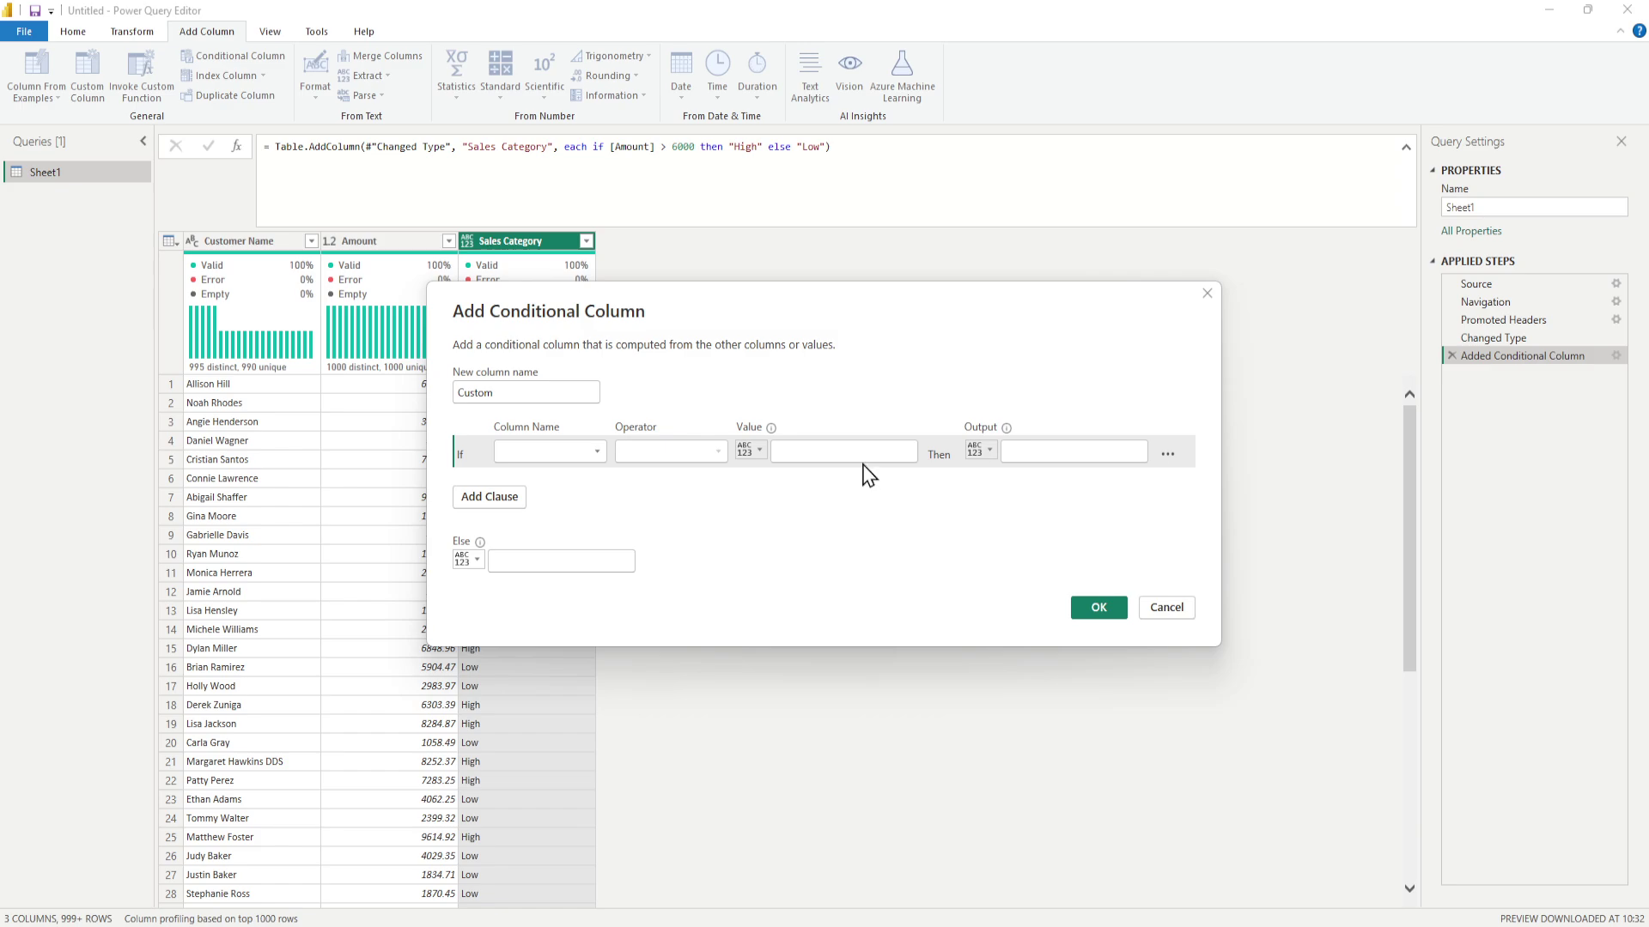
click(528, 393)
text(Sales Frequency)
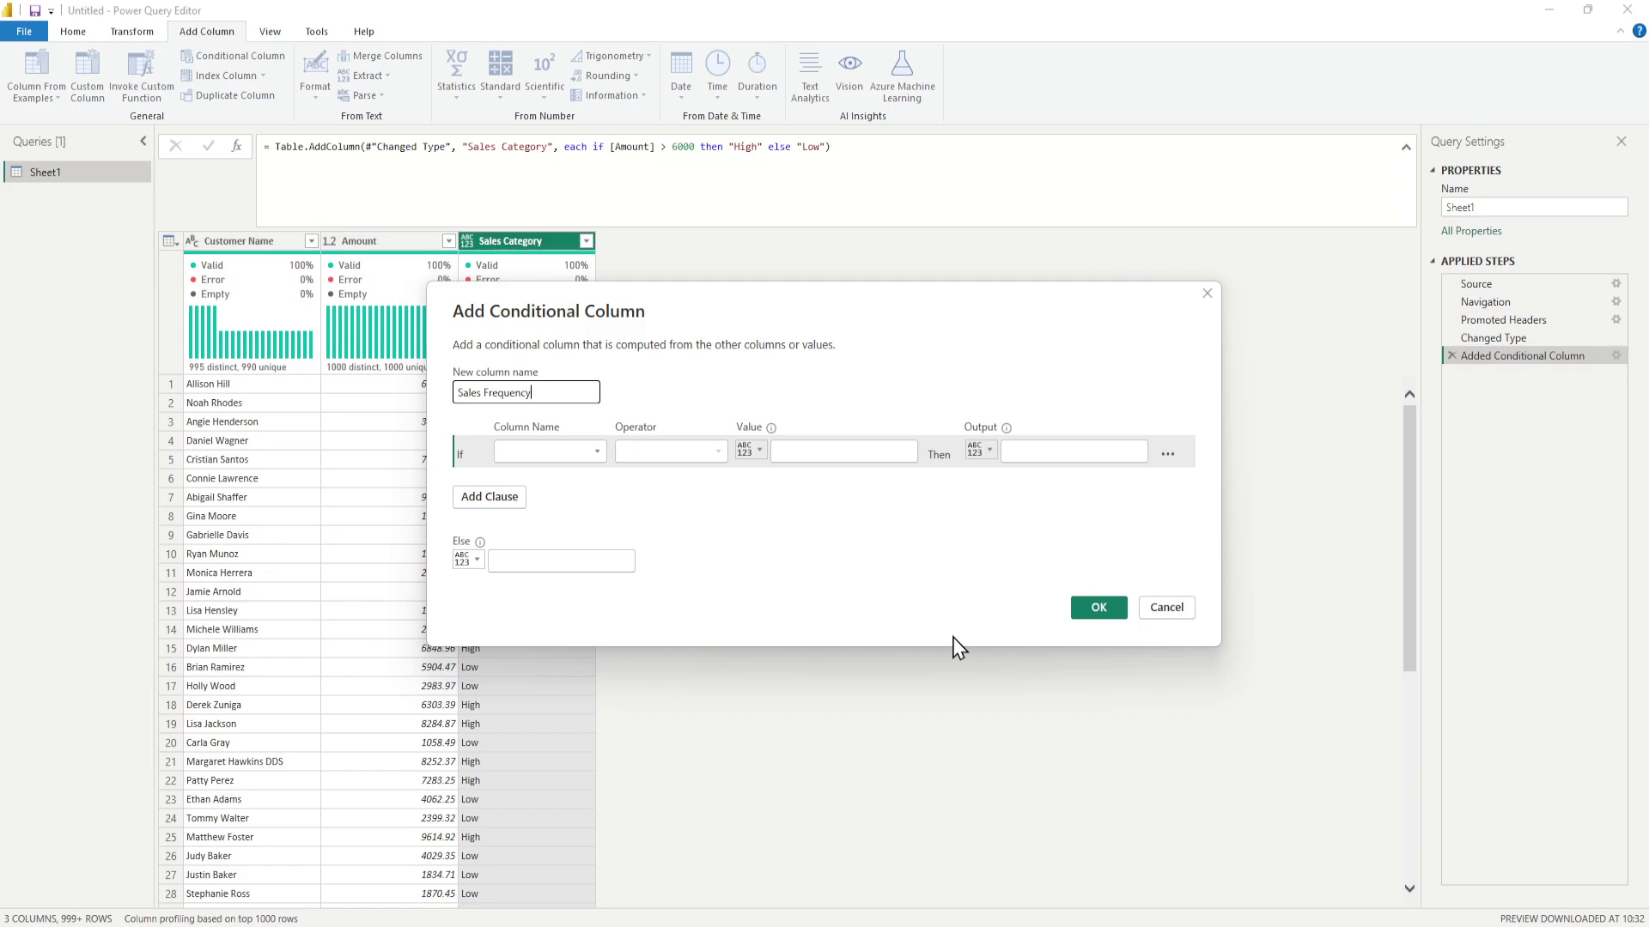
click(601, 453)
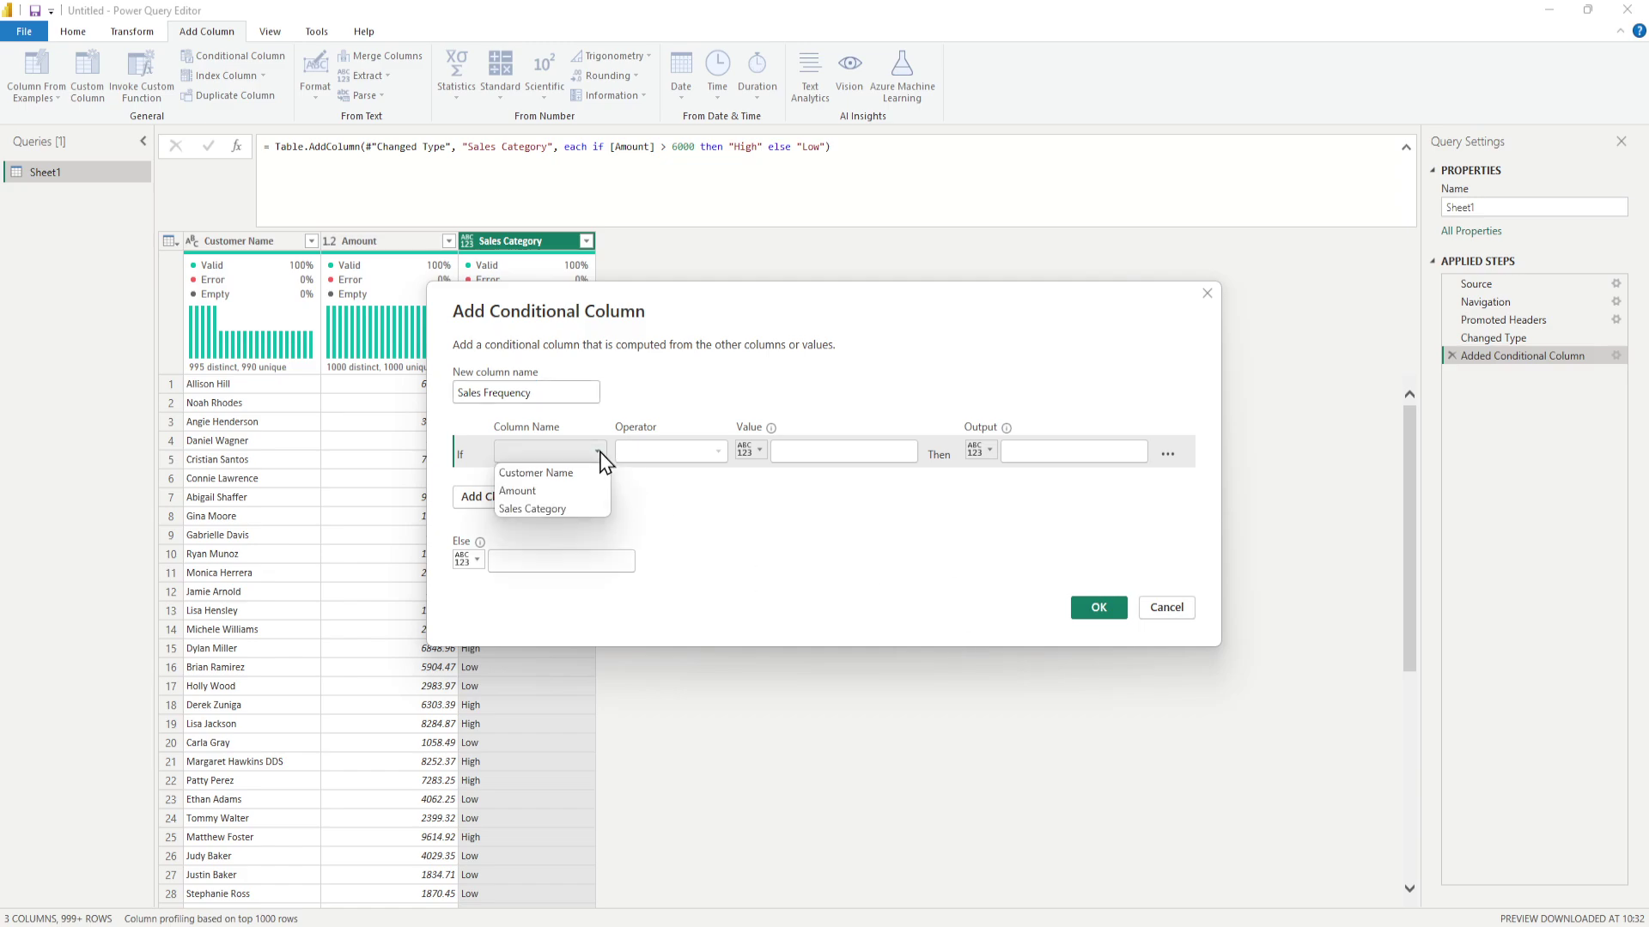
click(562, 491)
click(699, 455)
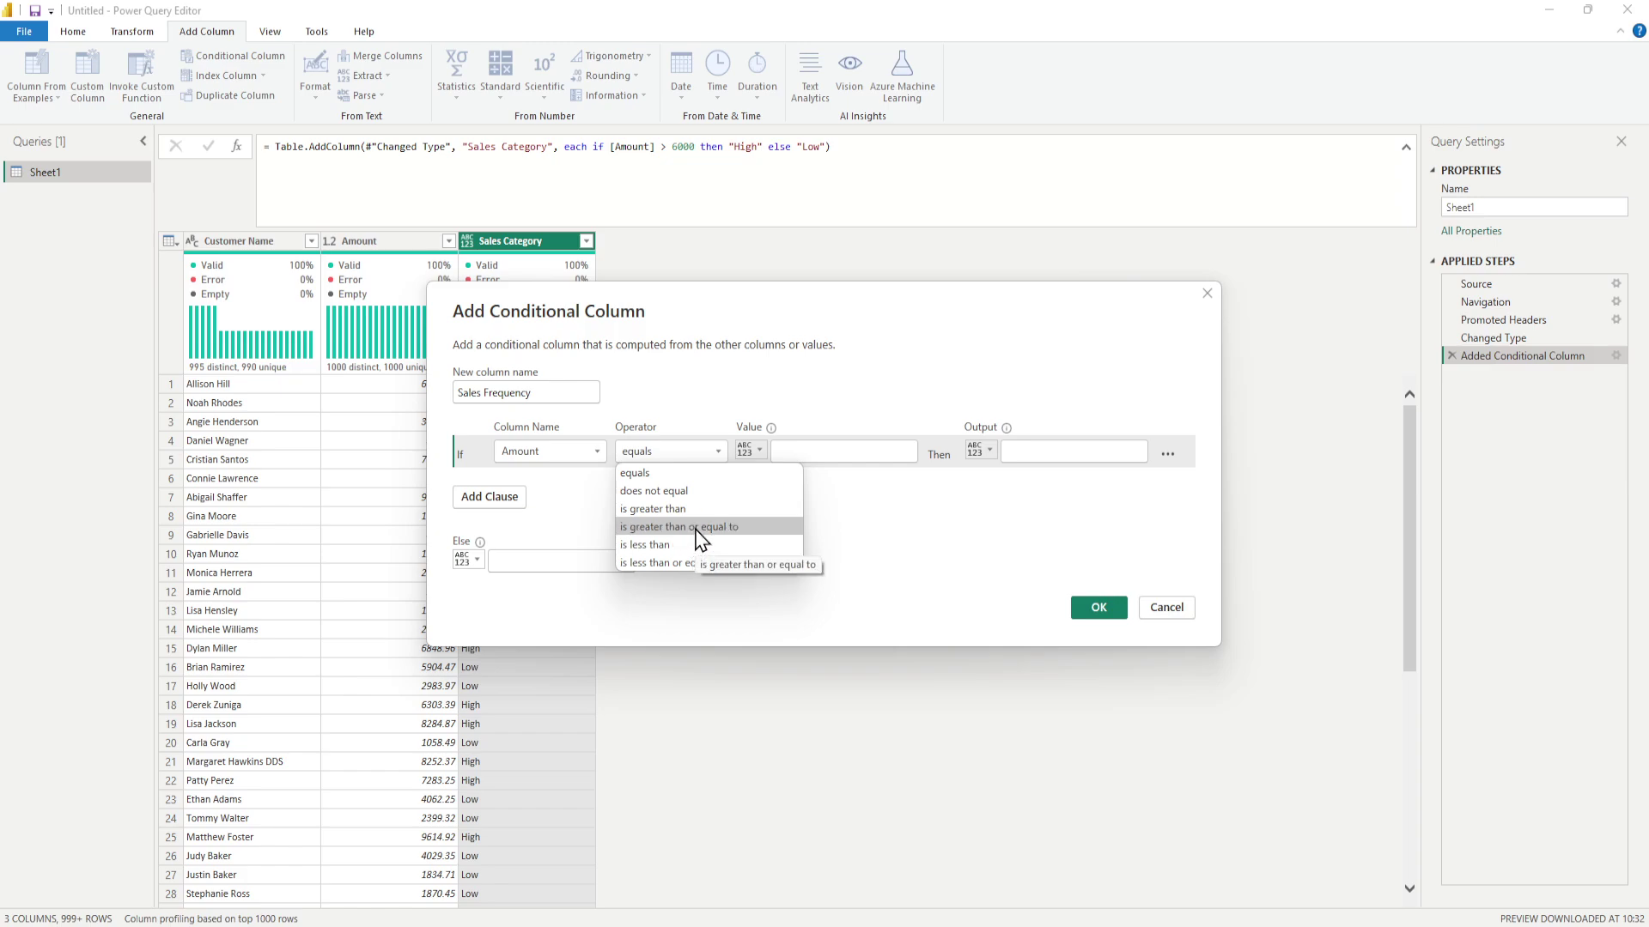
click(680, 509)
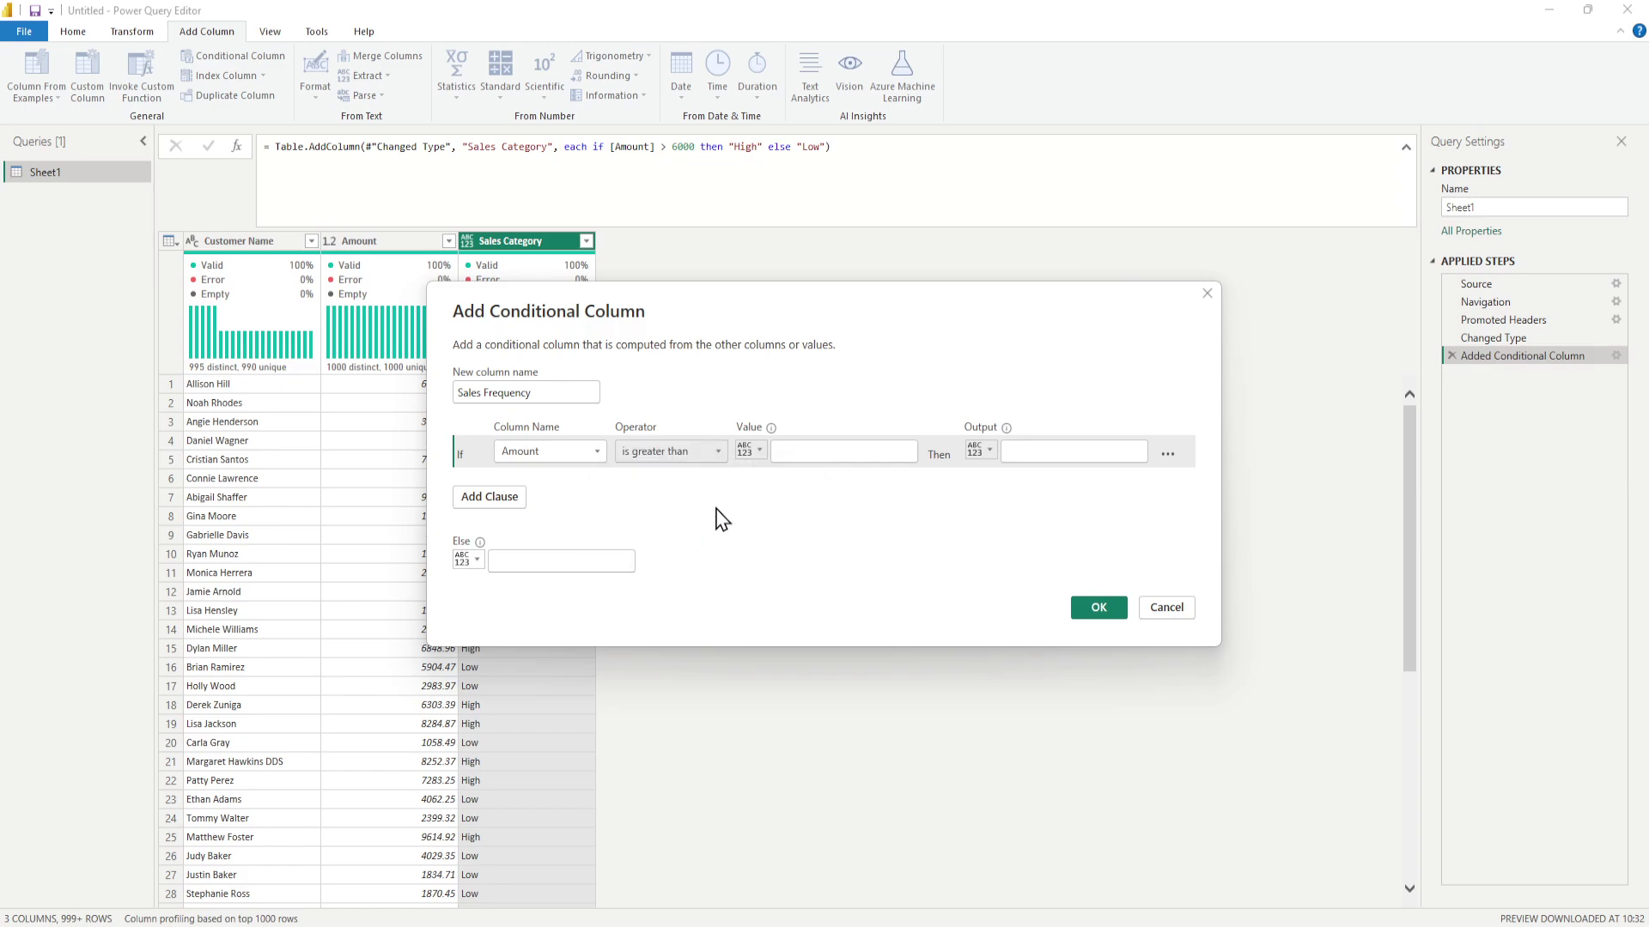
click(807, 454)
text(2500)
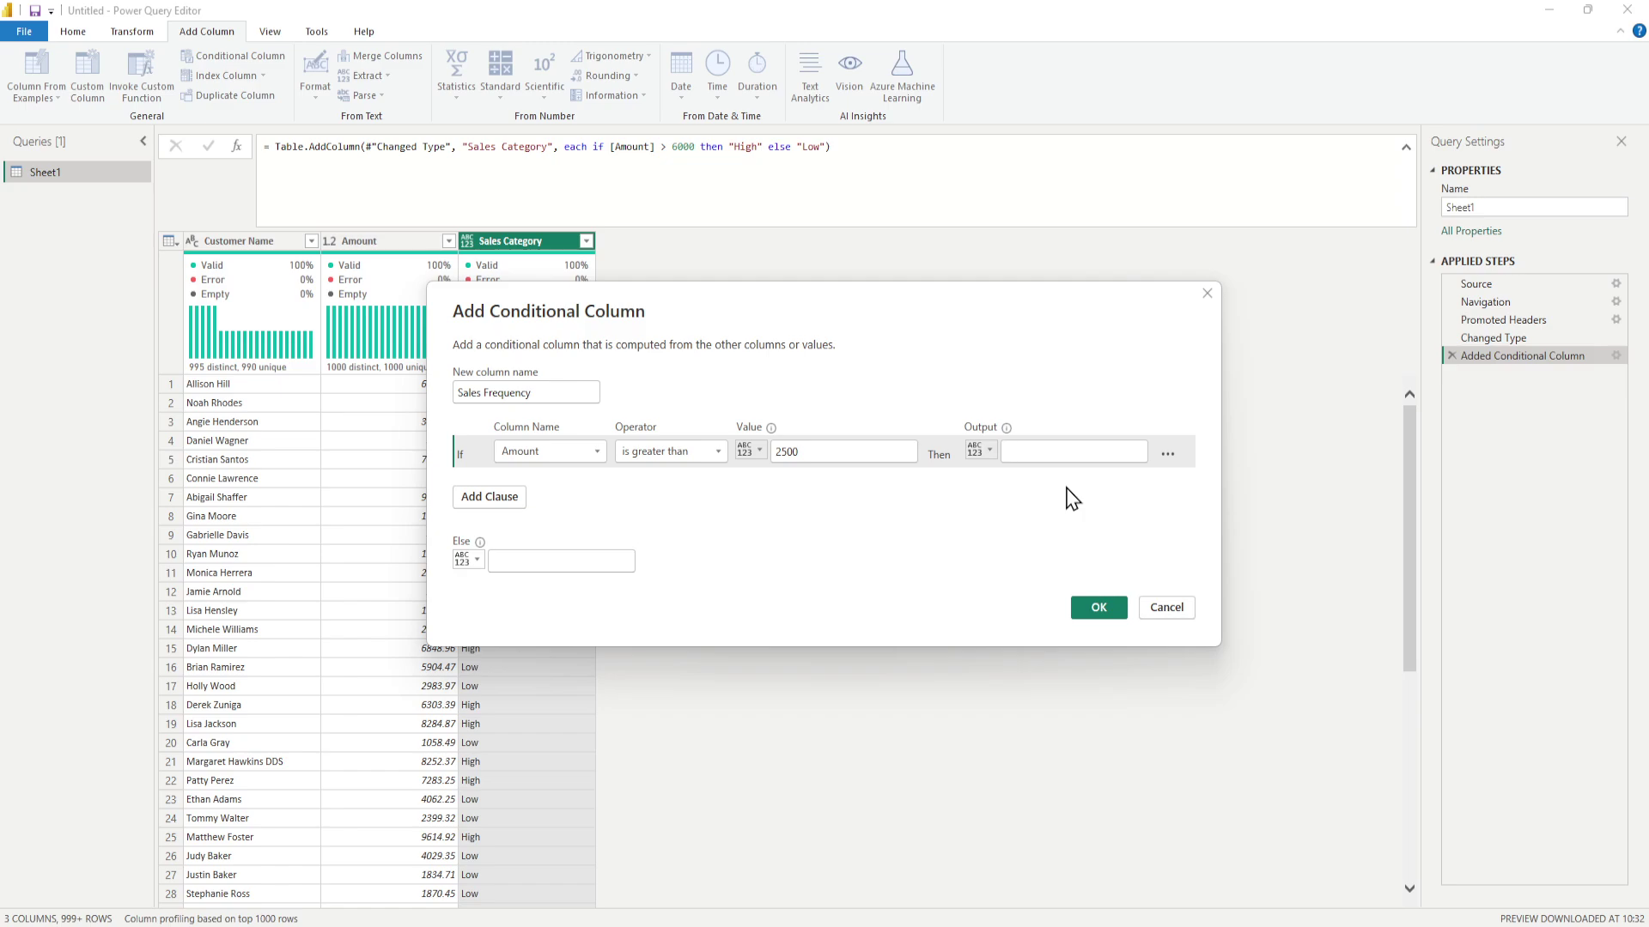
key(Tab)
Change the first rule's operator to less than and clear its High output for Low.
click(714, 454)
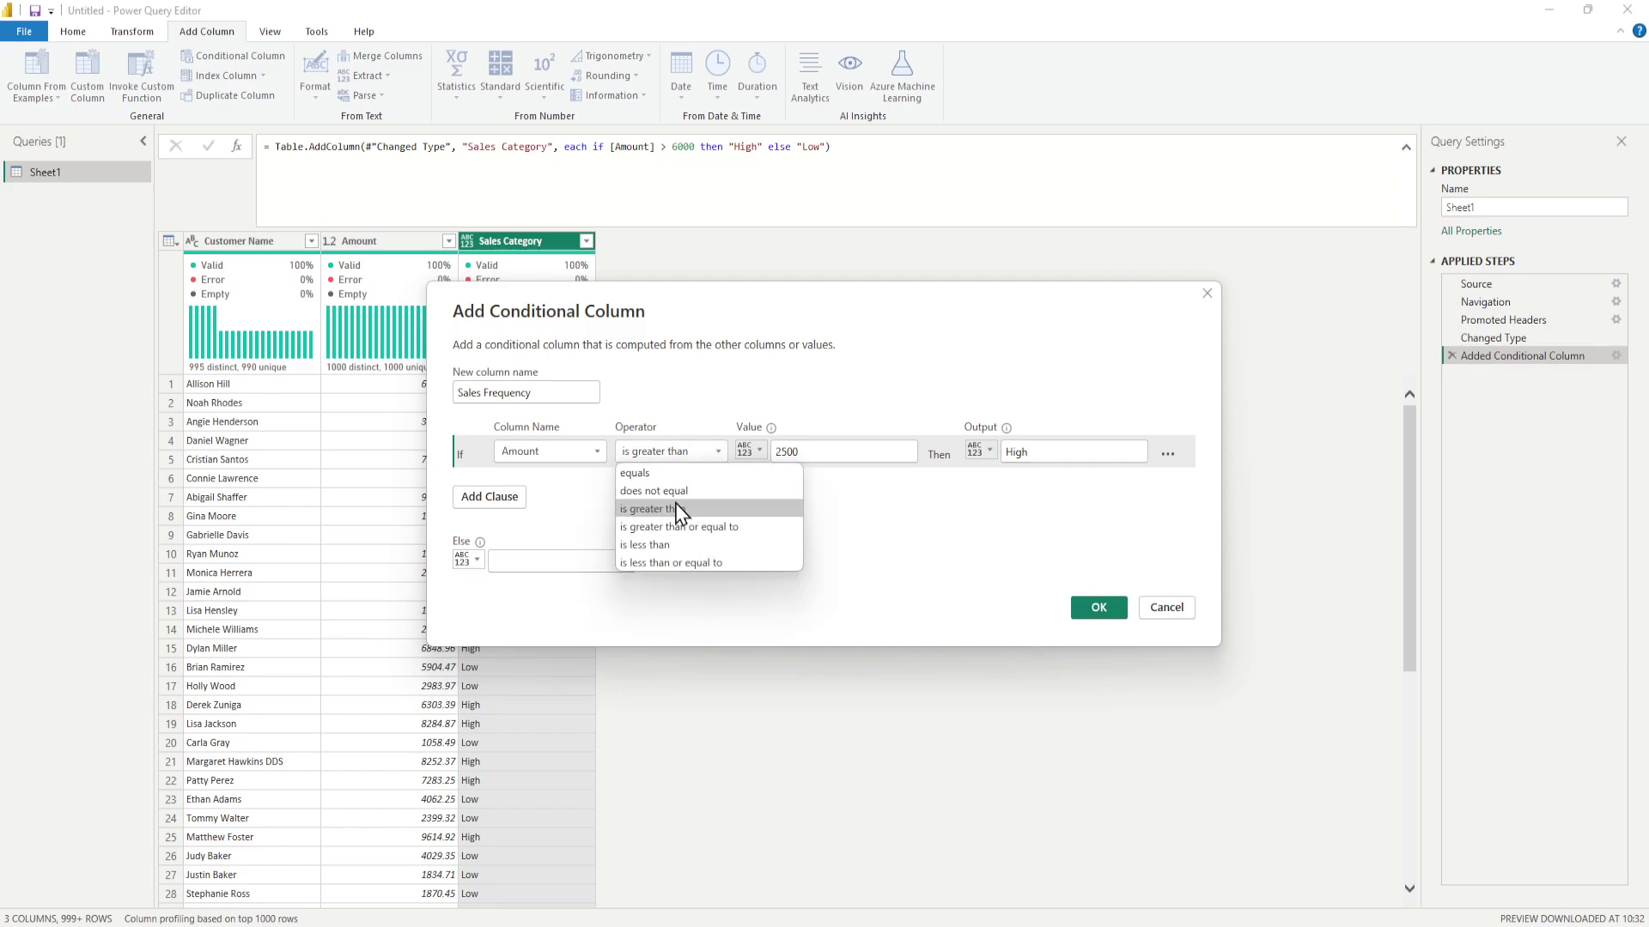
click(666, 544)
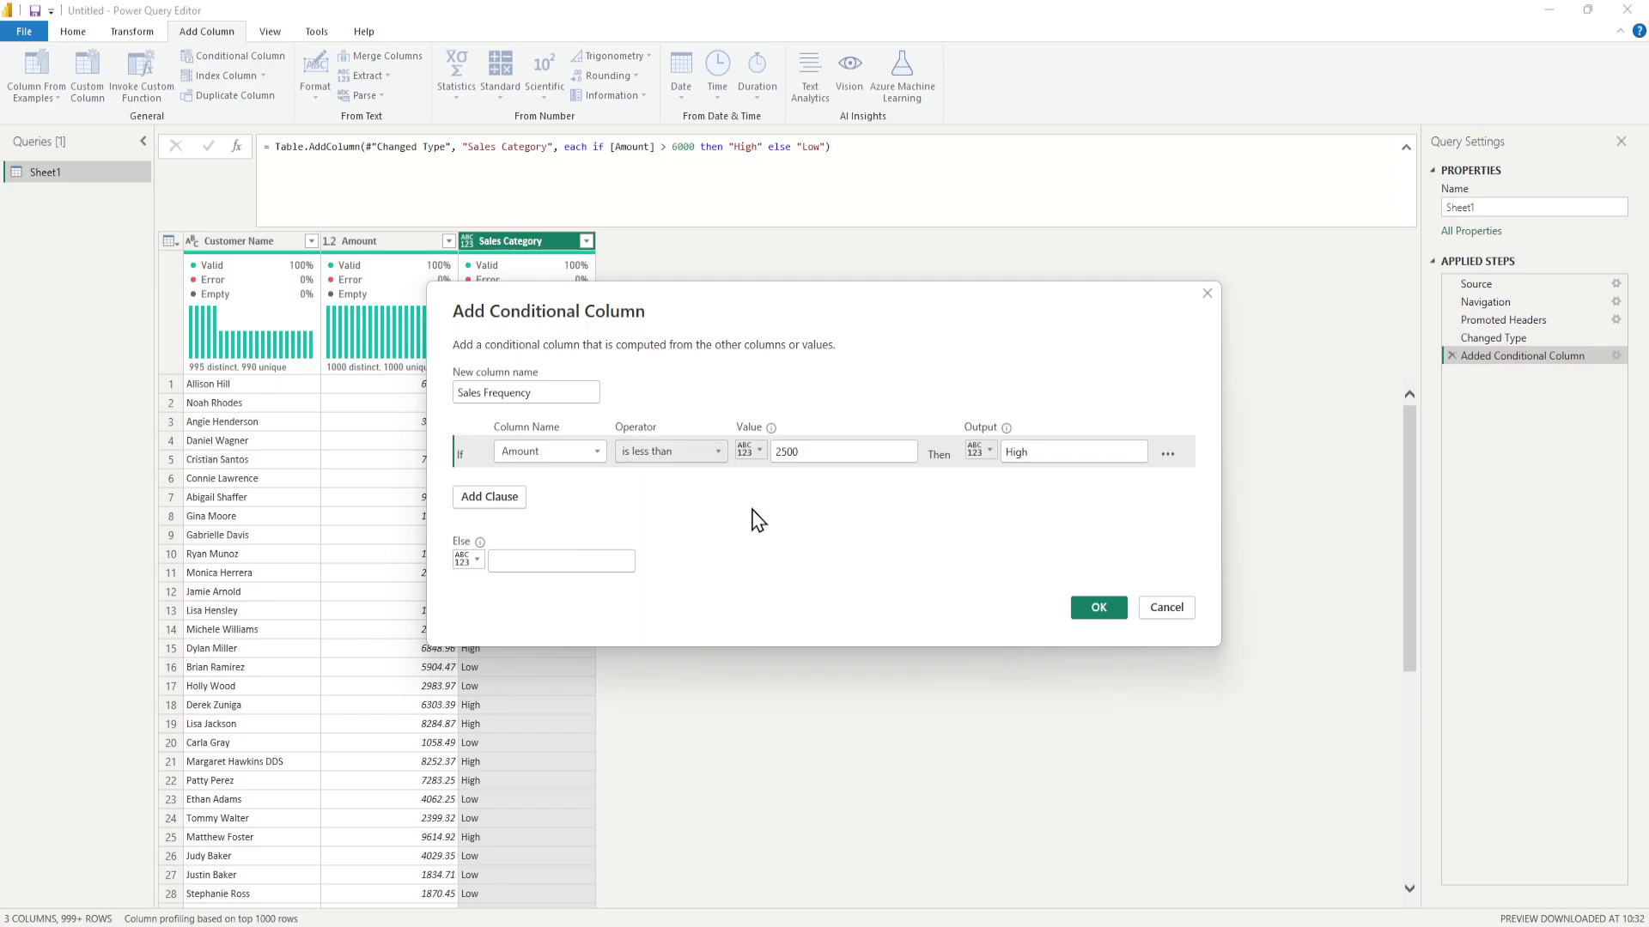
click(1050, 458)
key(BackSpace)
key(BackSpace)
key(BackSpace)
key(BackSpace)
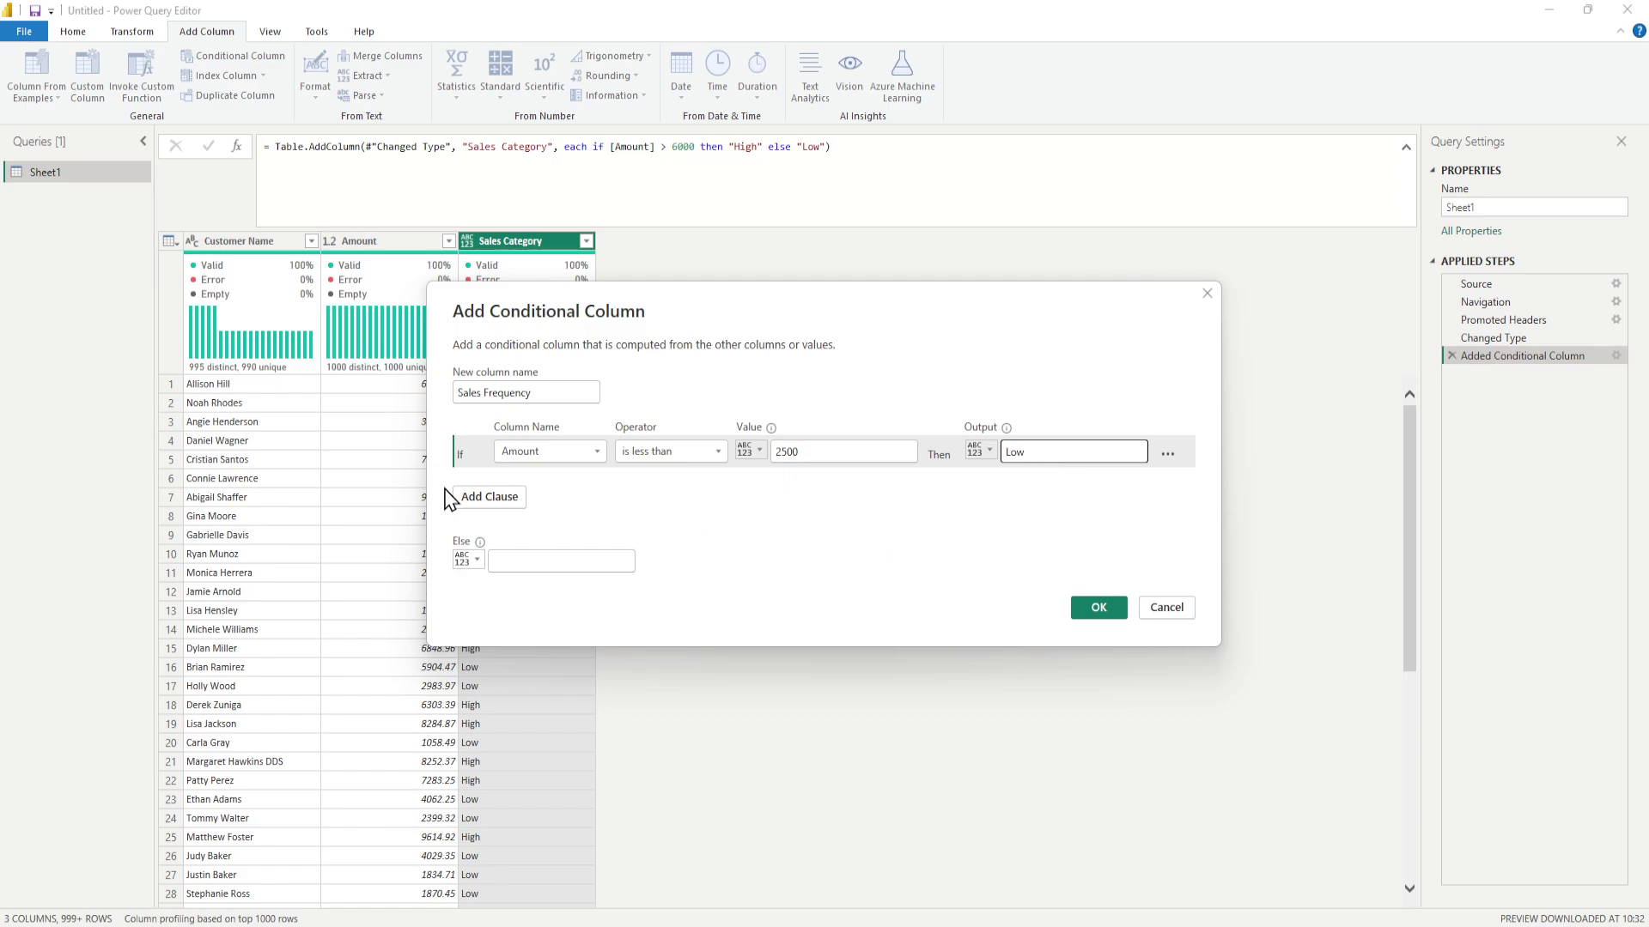
Add a rule labelling Amount less than 5000 as Moderate.
click(473, 498)
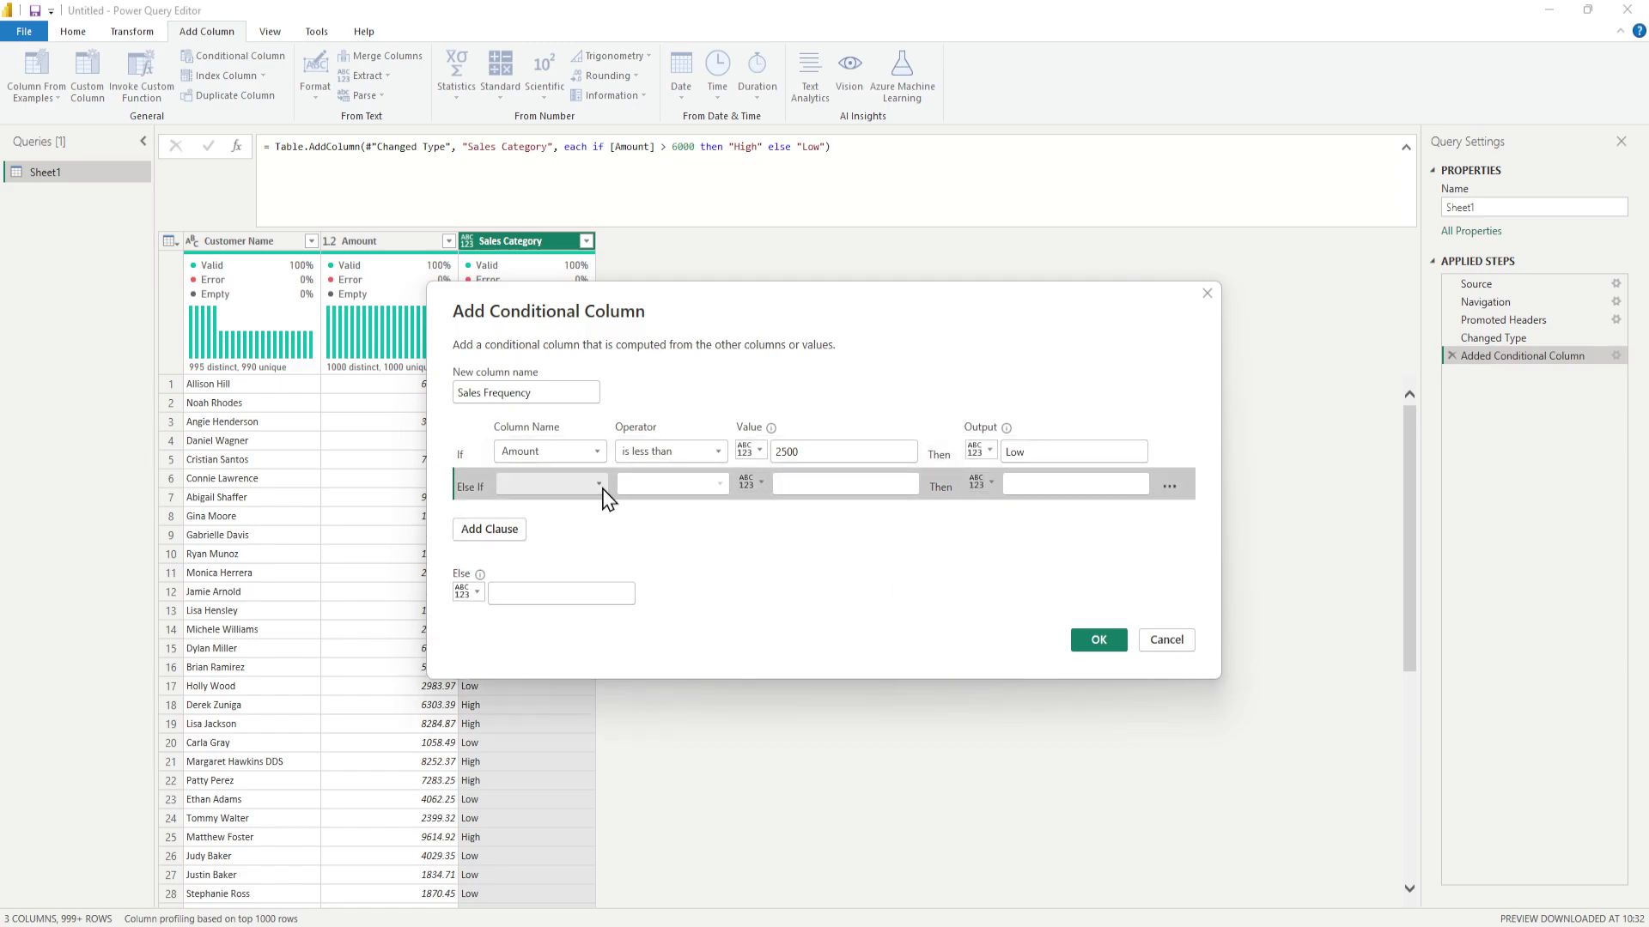
click(601, 487)
click(553, 525)
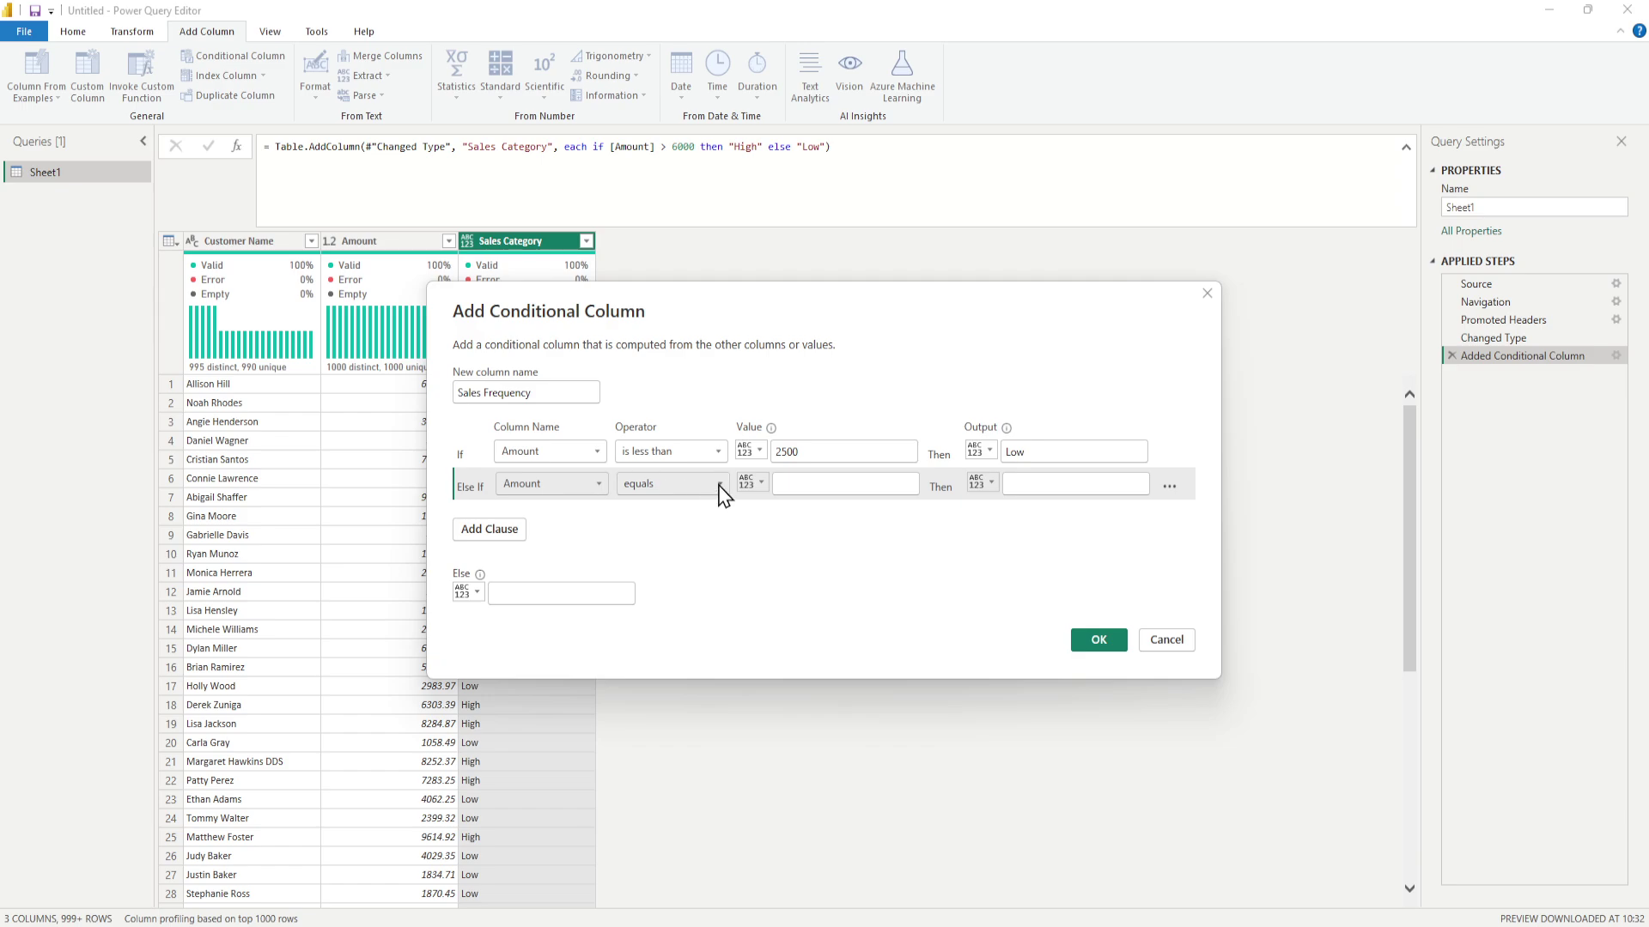
click(719, 485)
click(659, 574)
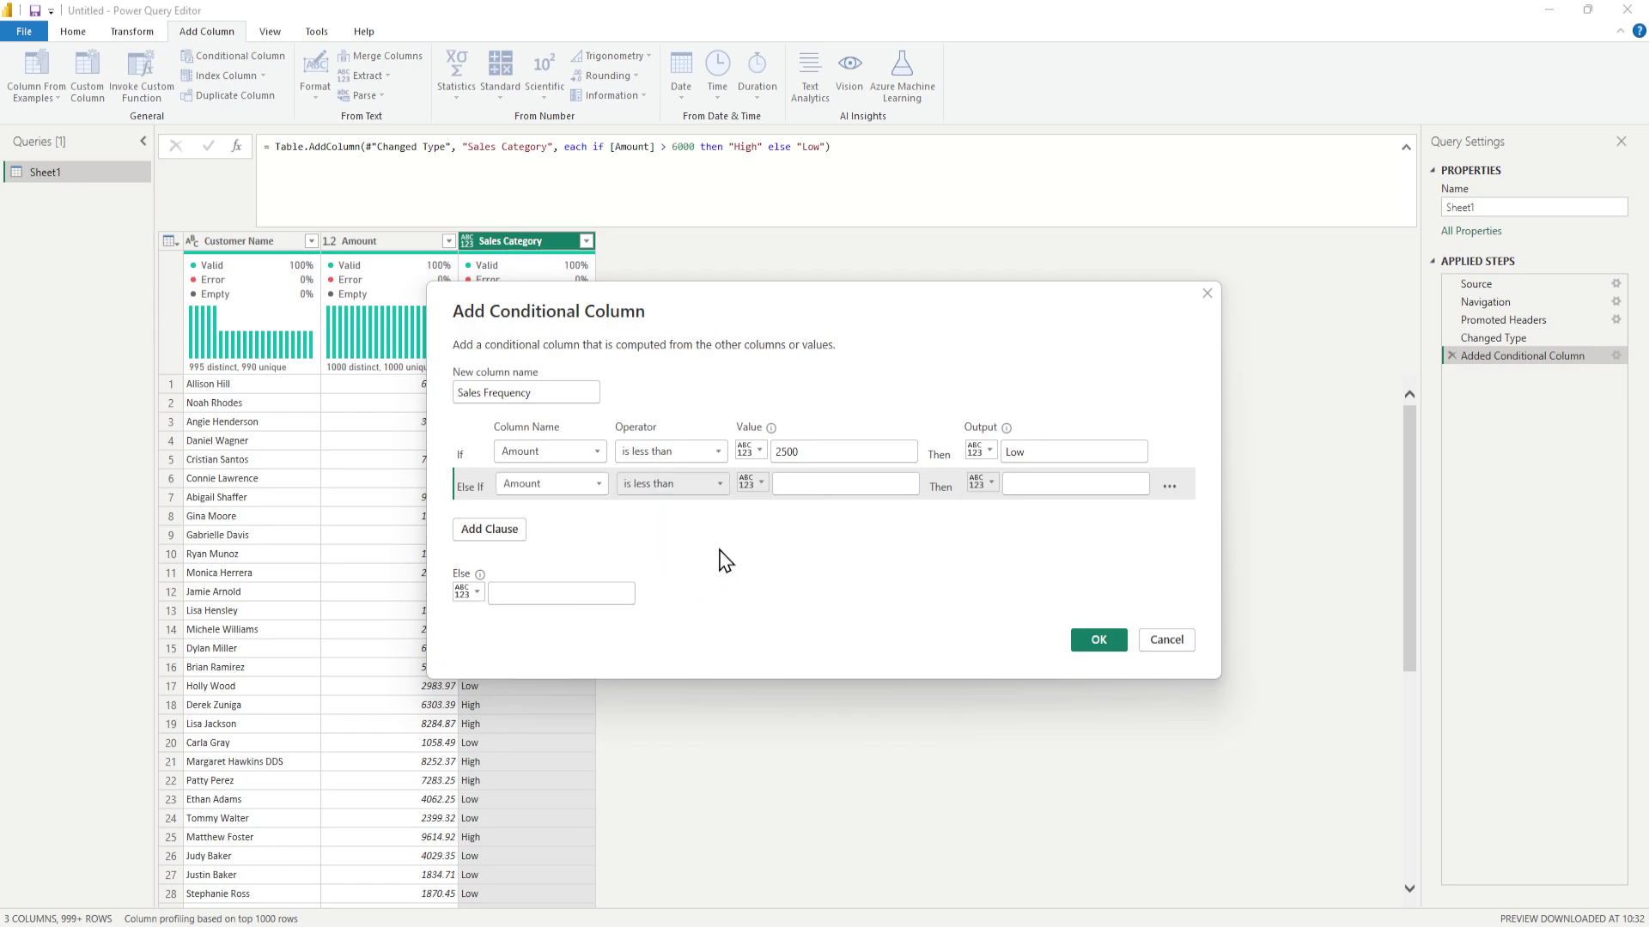
click(807, 489)
text(5000)
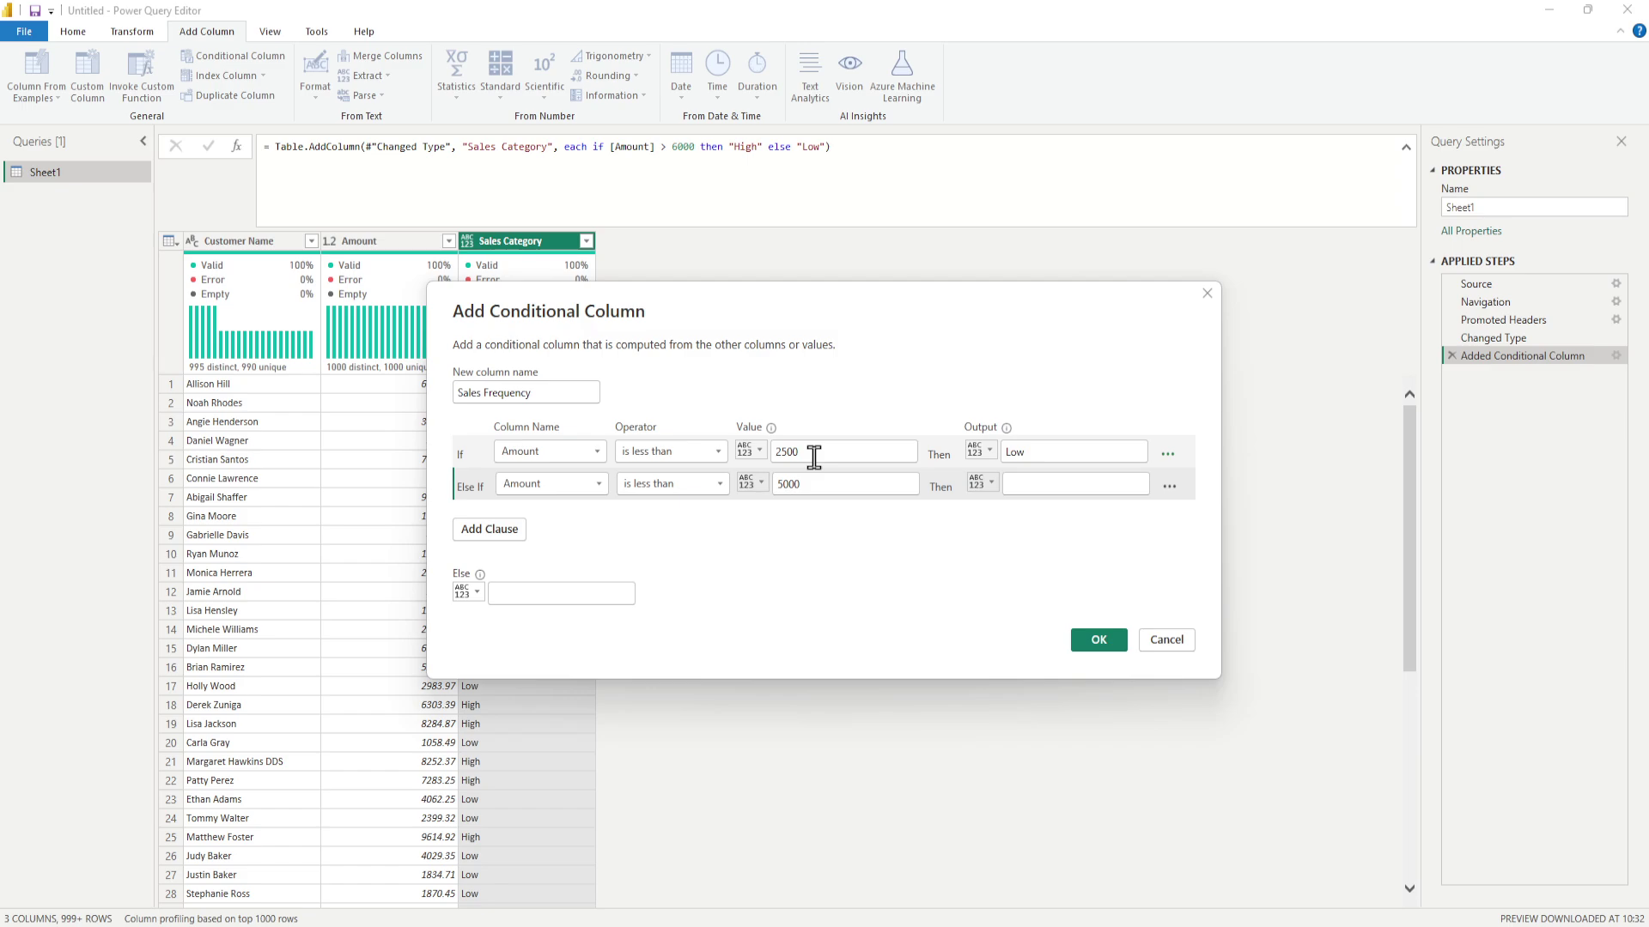
click(1039, 485)
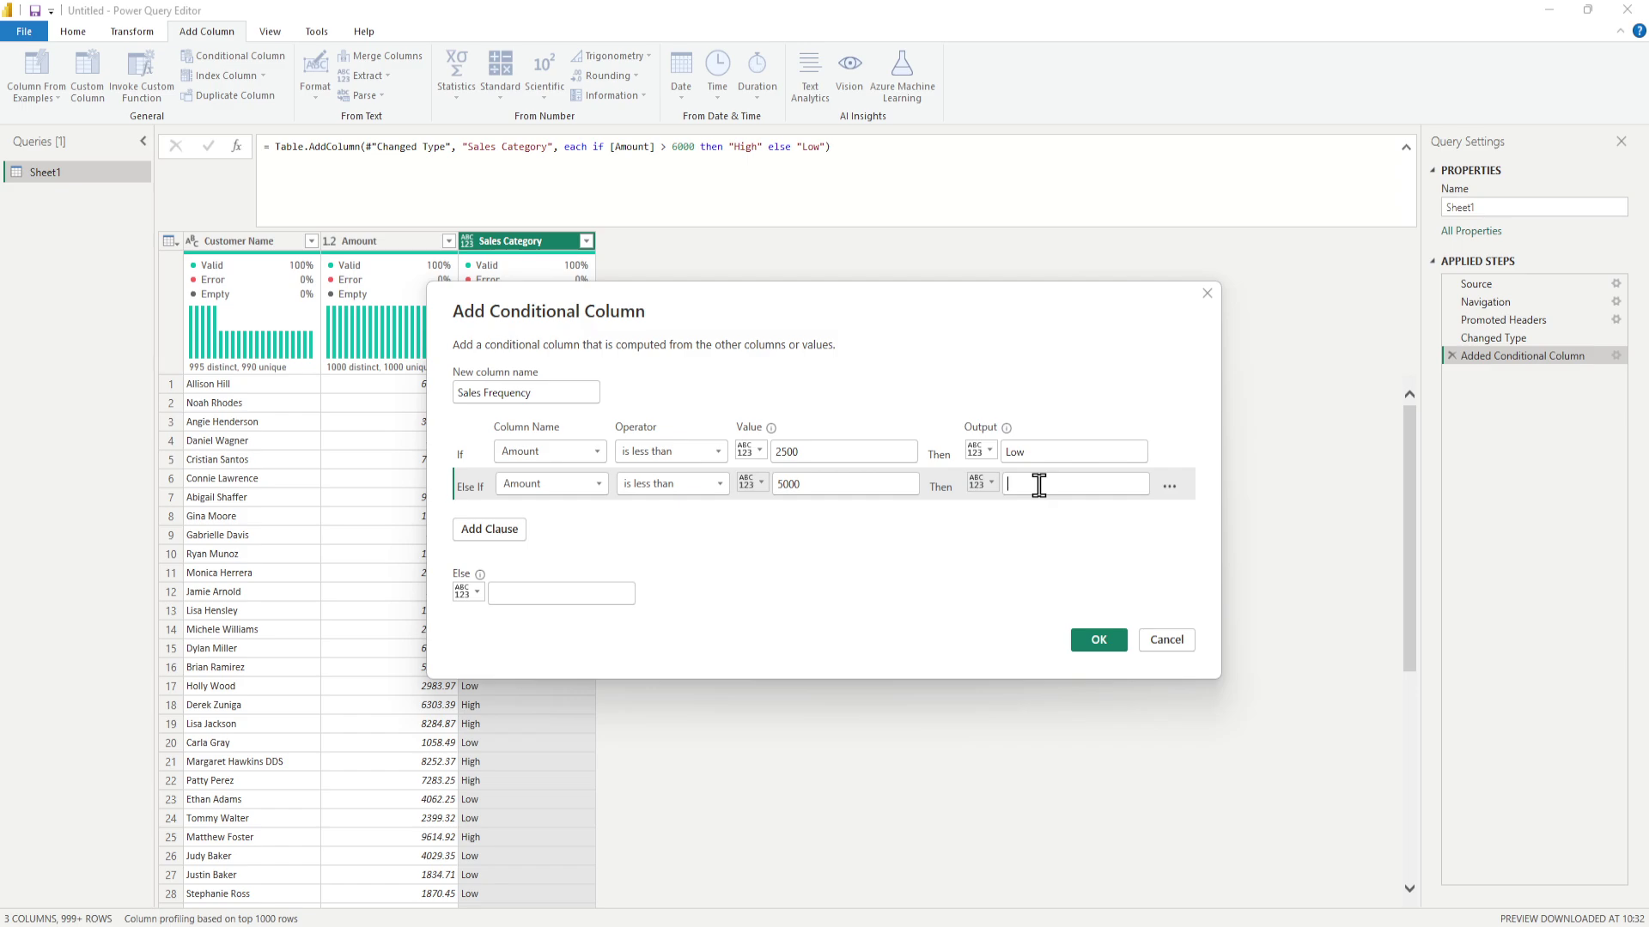
text(Moderate)
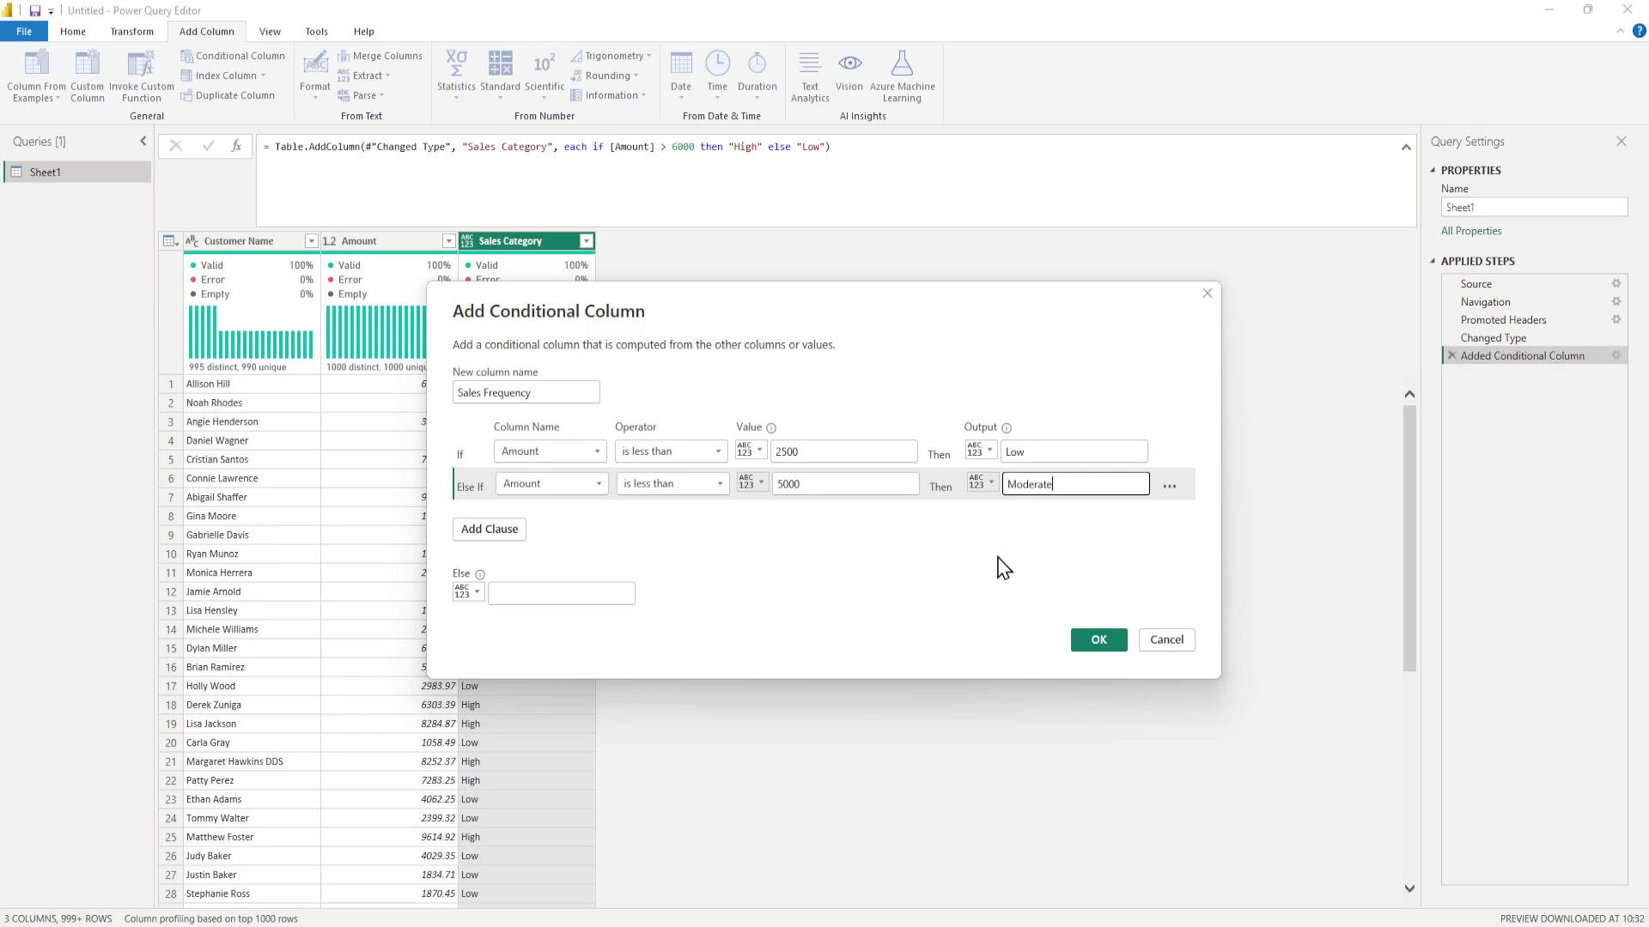
Add a rule labelling Amount less than 7000 as Good.
click(505, 539)
click(601, 521)
click(553, 556)
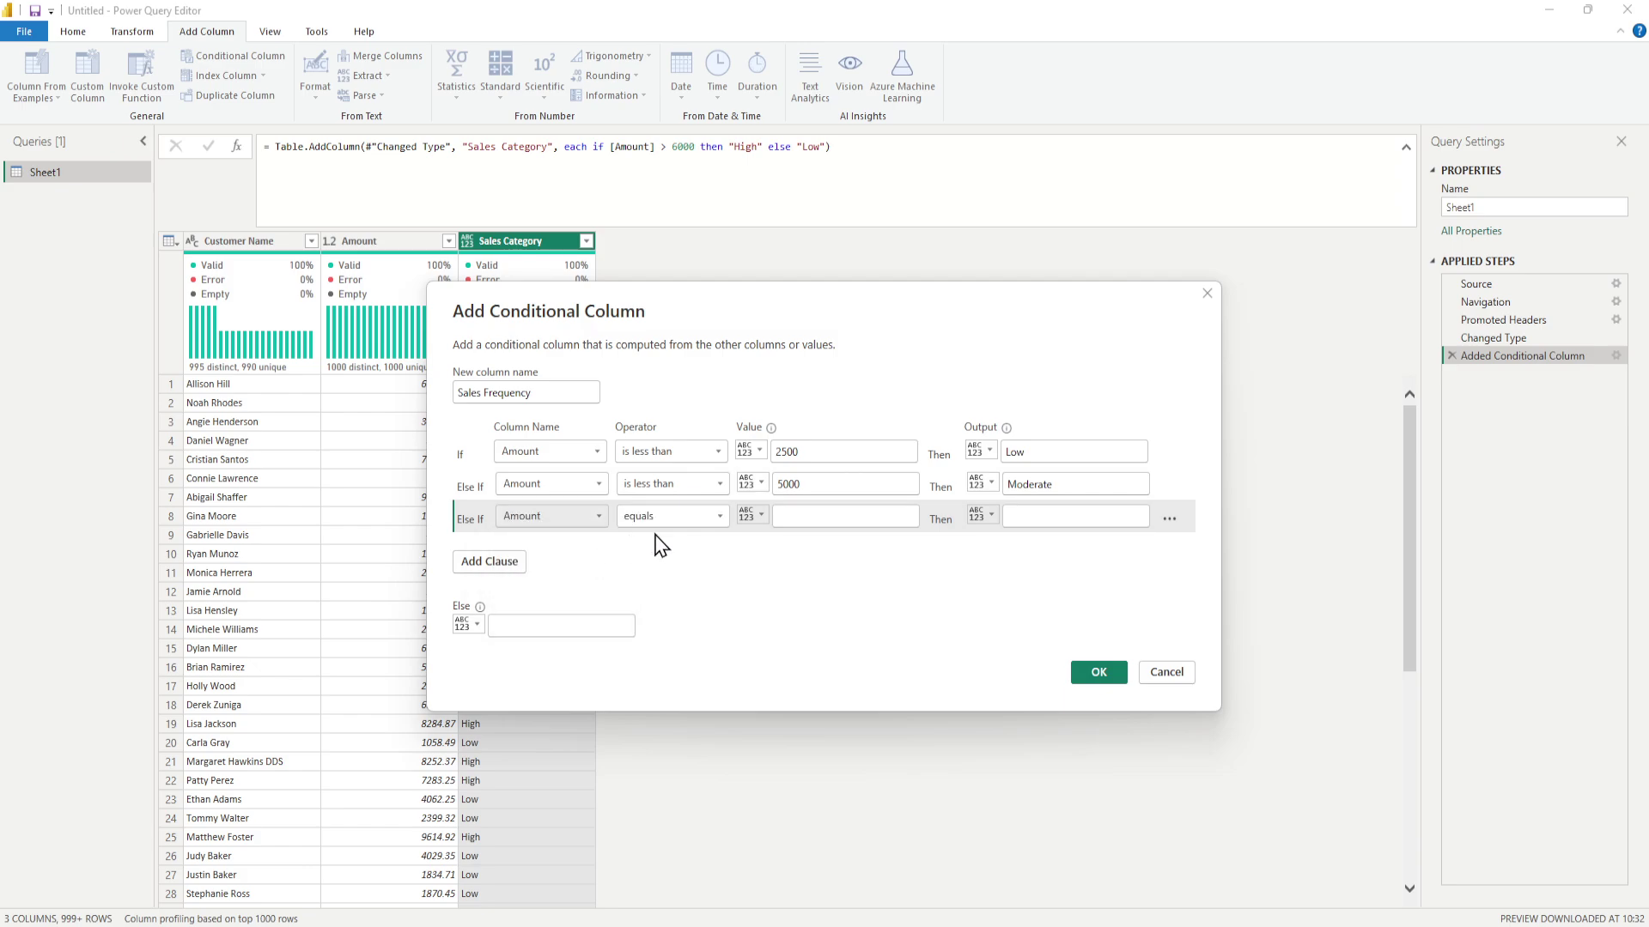
click(720, 516)
click(669, 611)
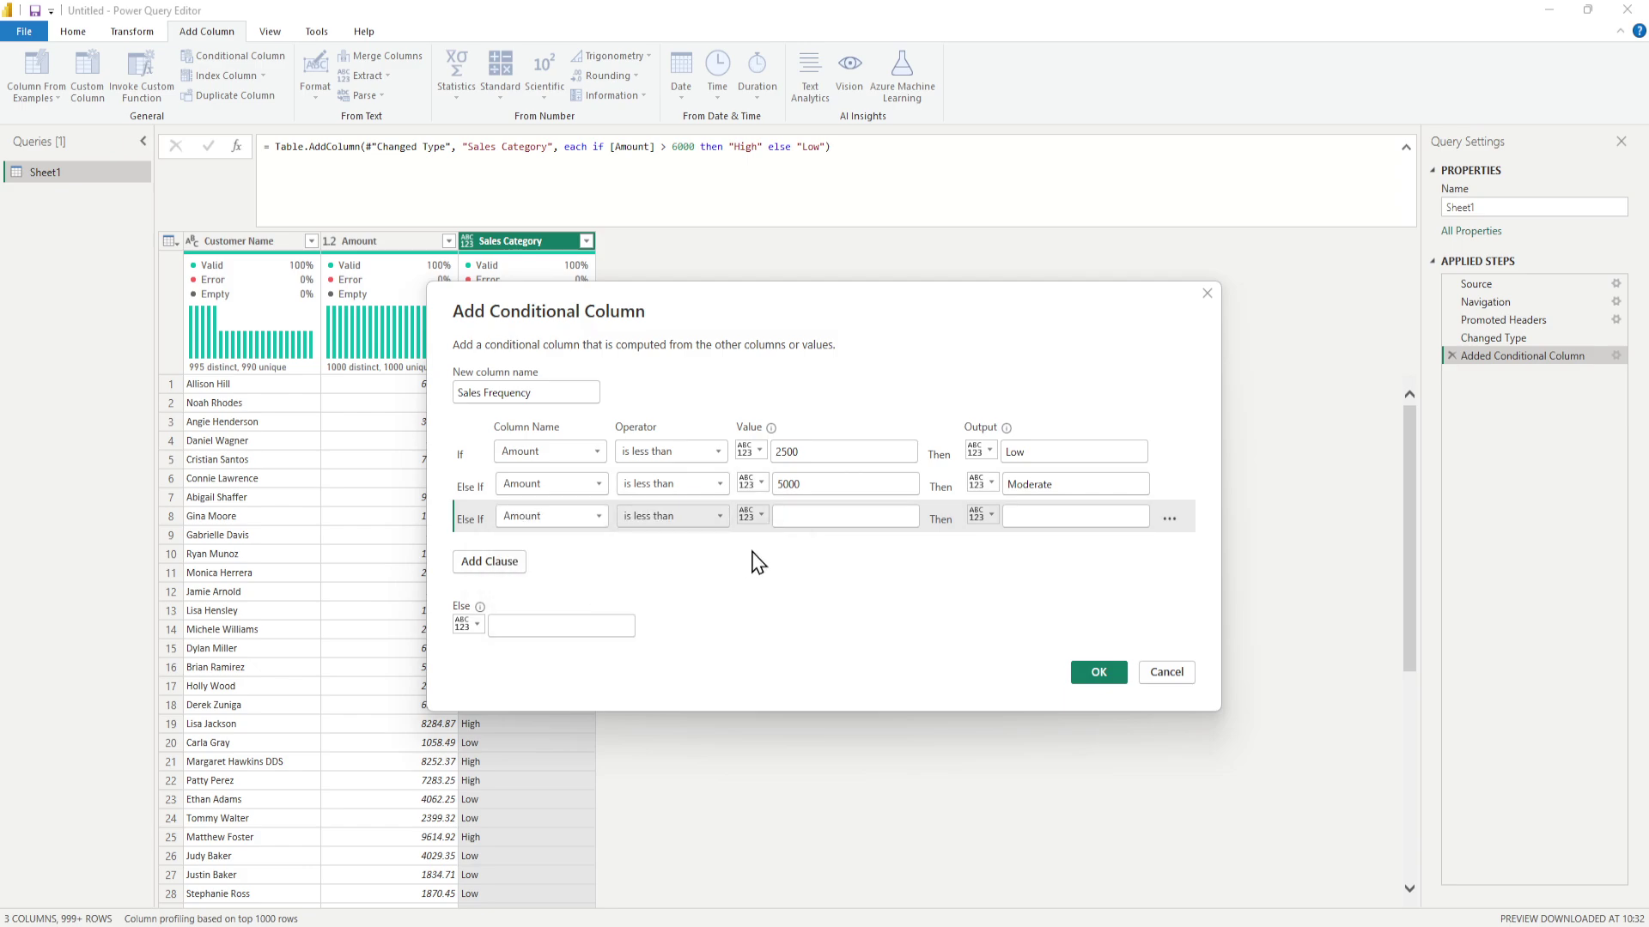
click(832, 515)
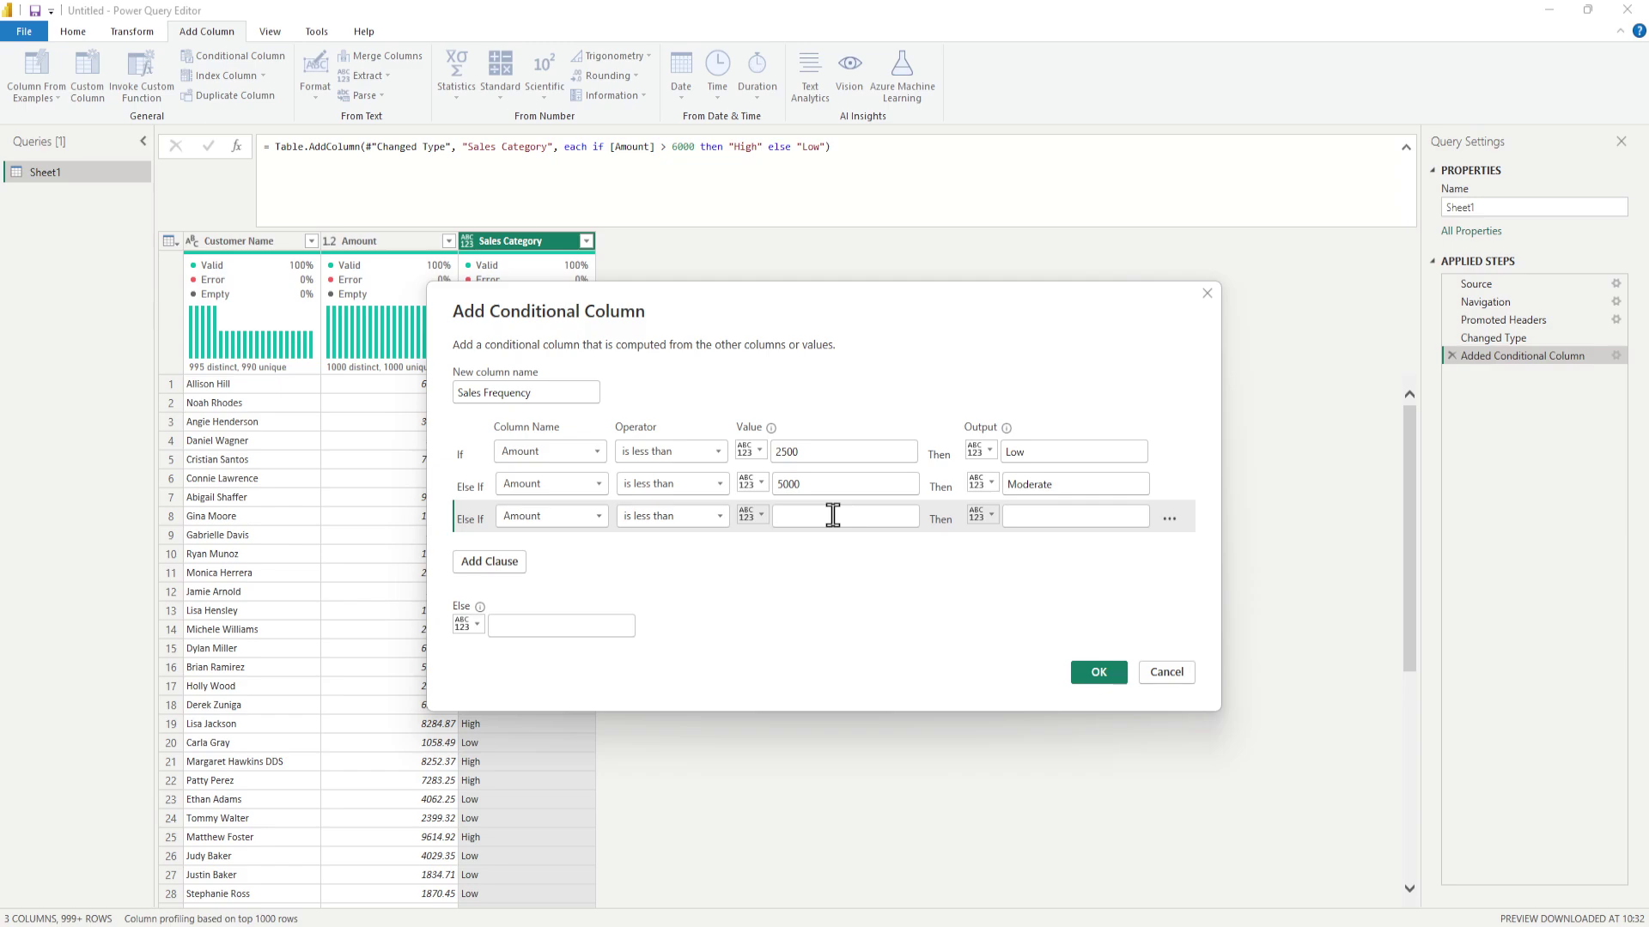
text(7000)
click(1036, 516)
text(Good)
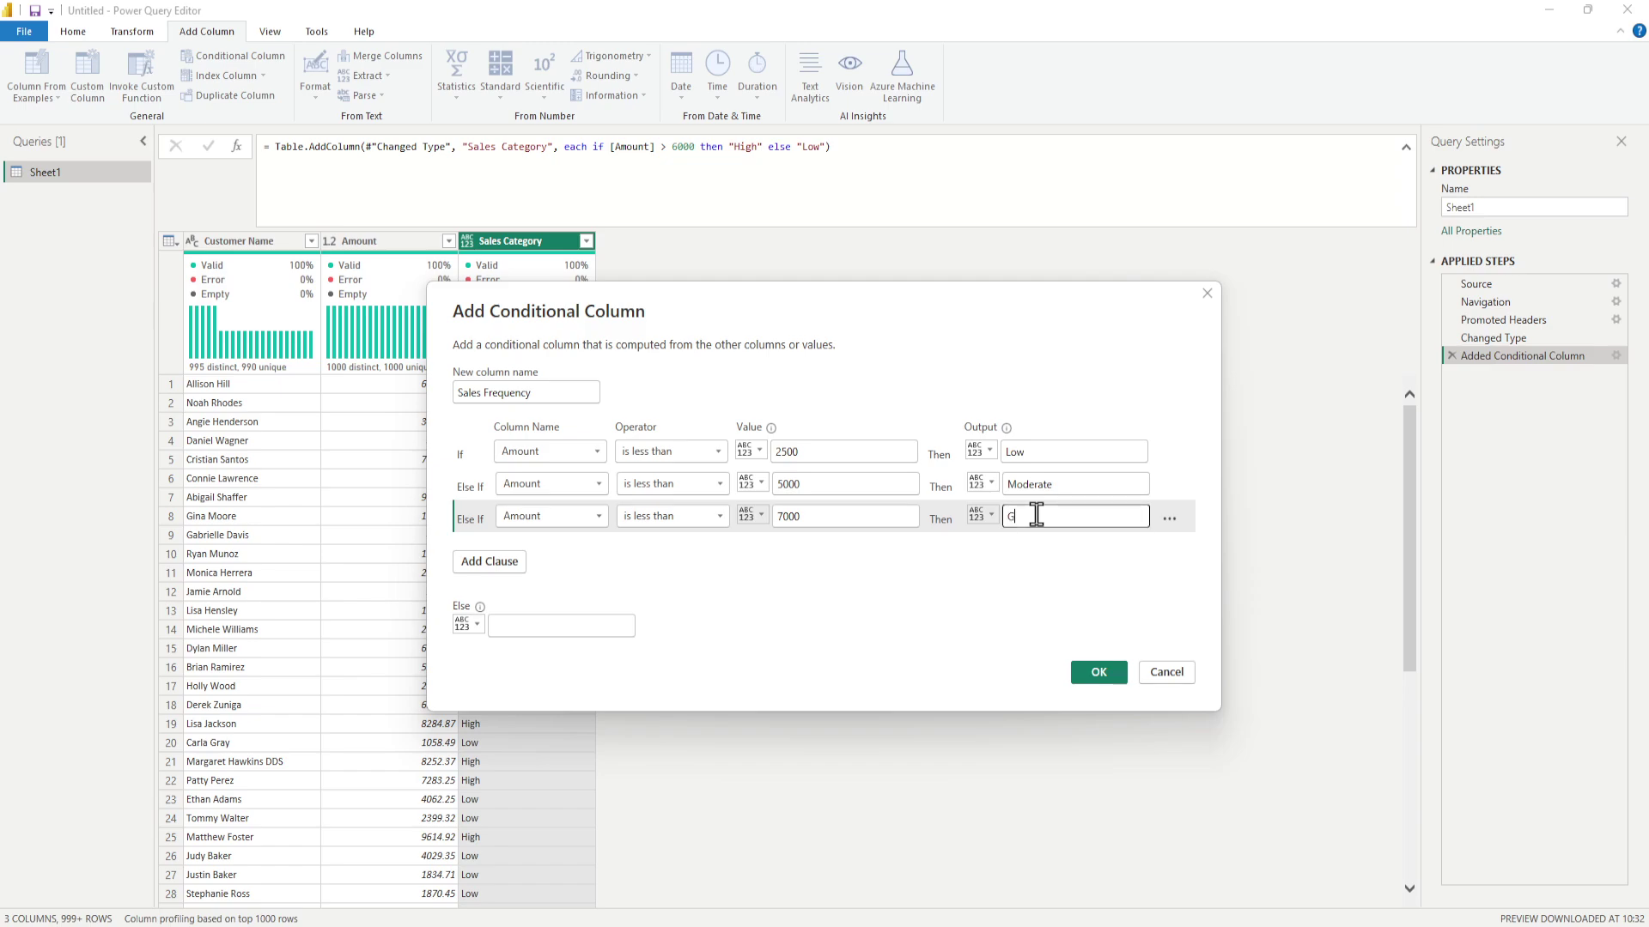
Add a rule labelling Amount less than 9000 as Great.
click(498, 563)
click(598, 550)
click(540, 588)
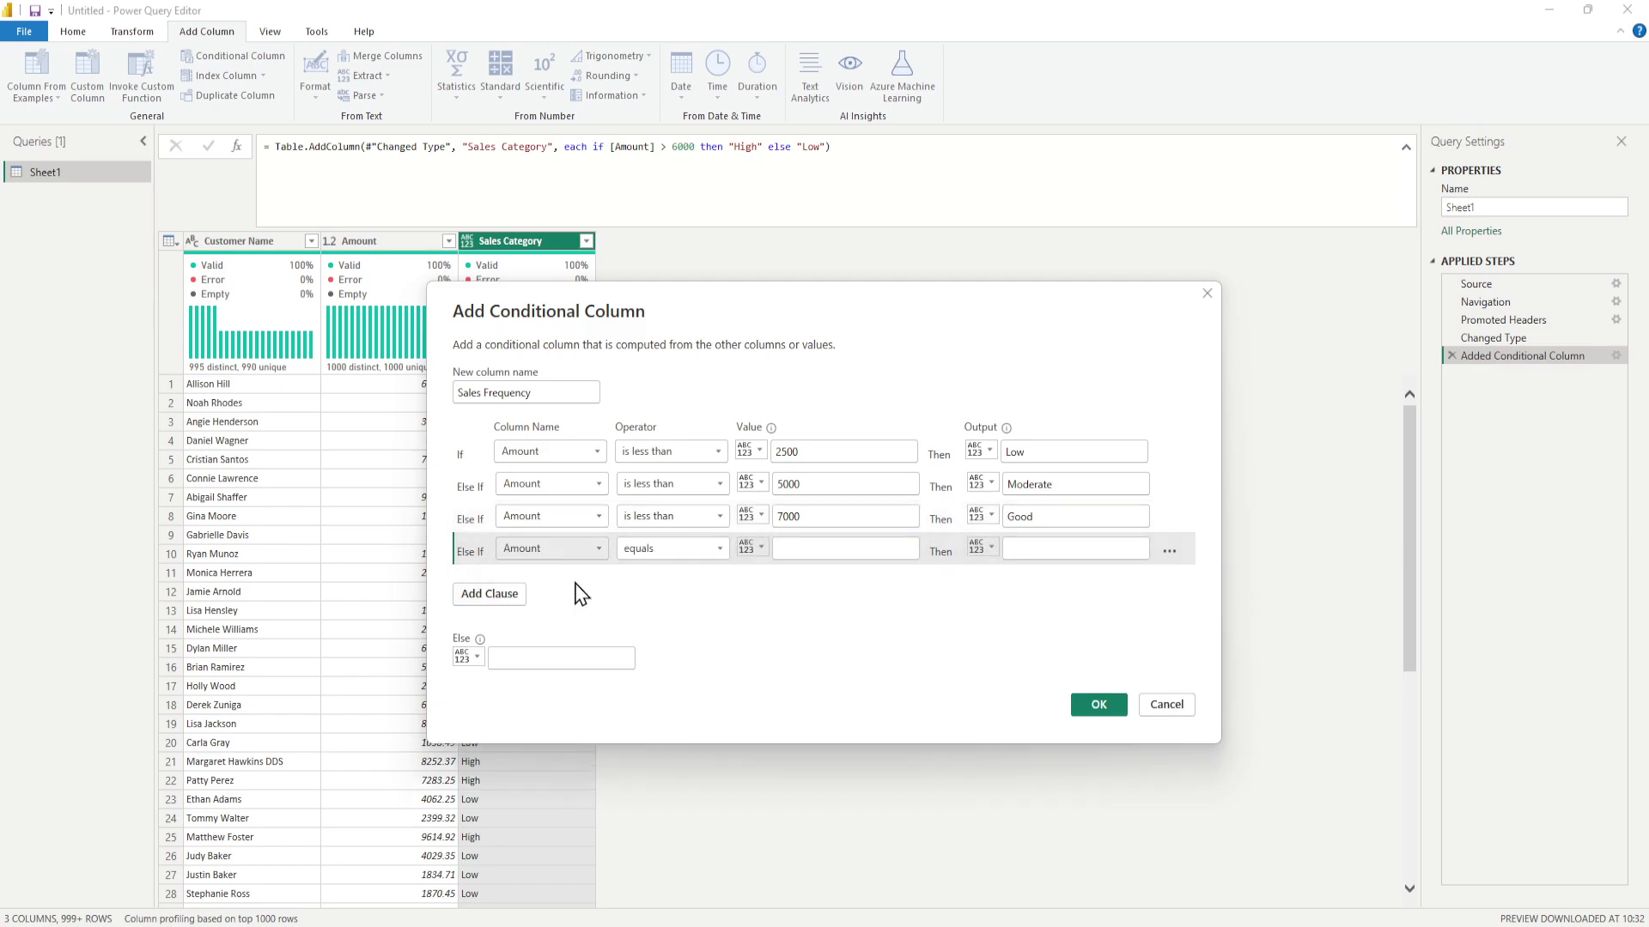
click(697, 552)
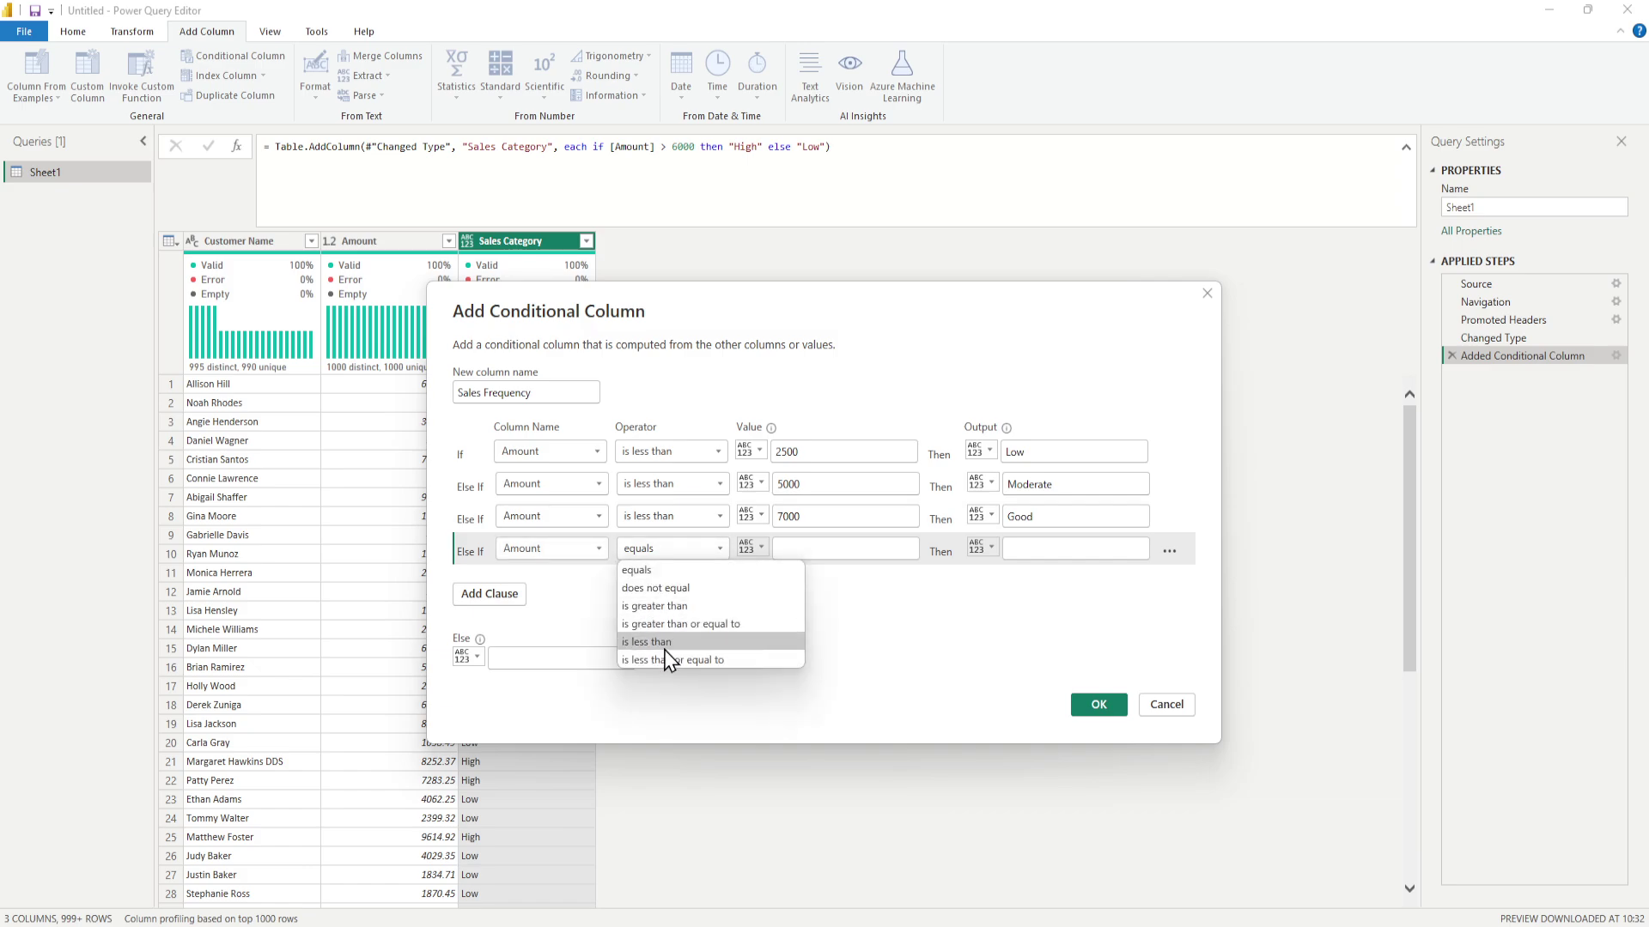
click(674, 642)
click(790, 546)
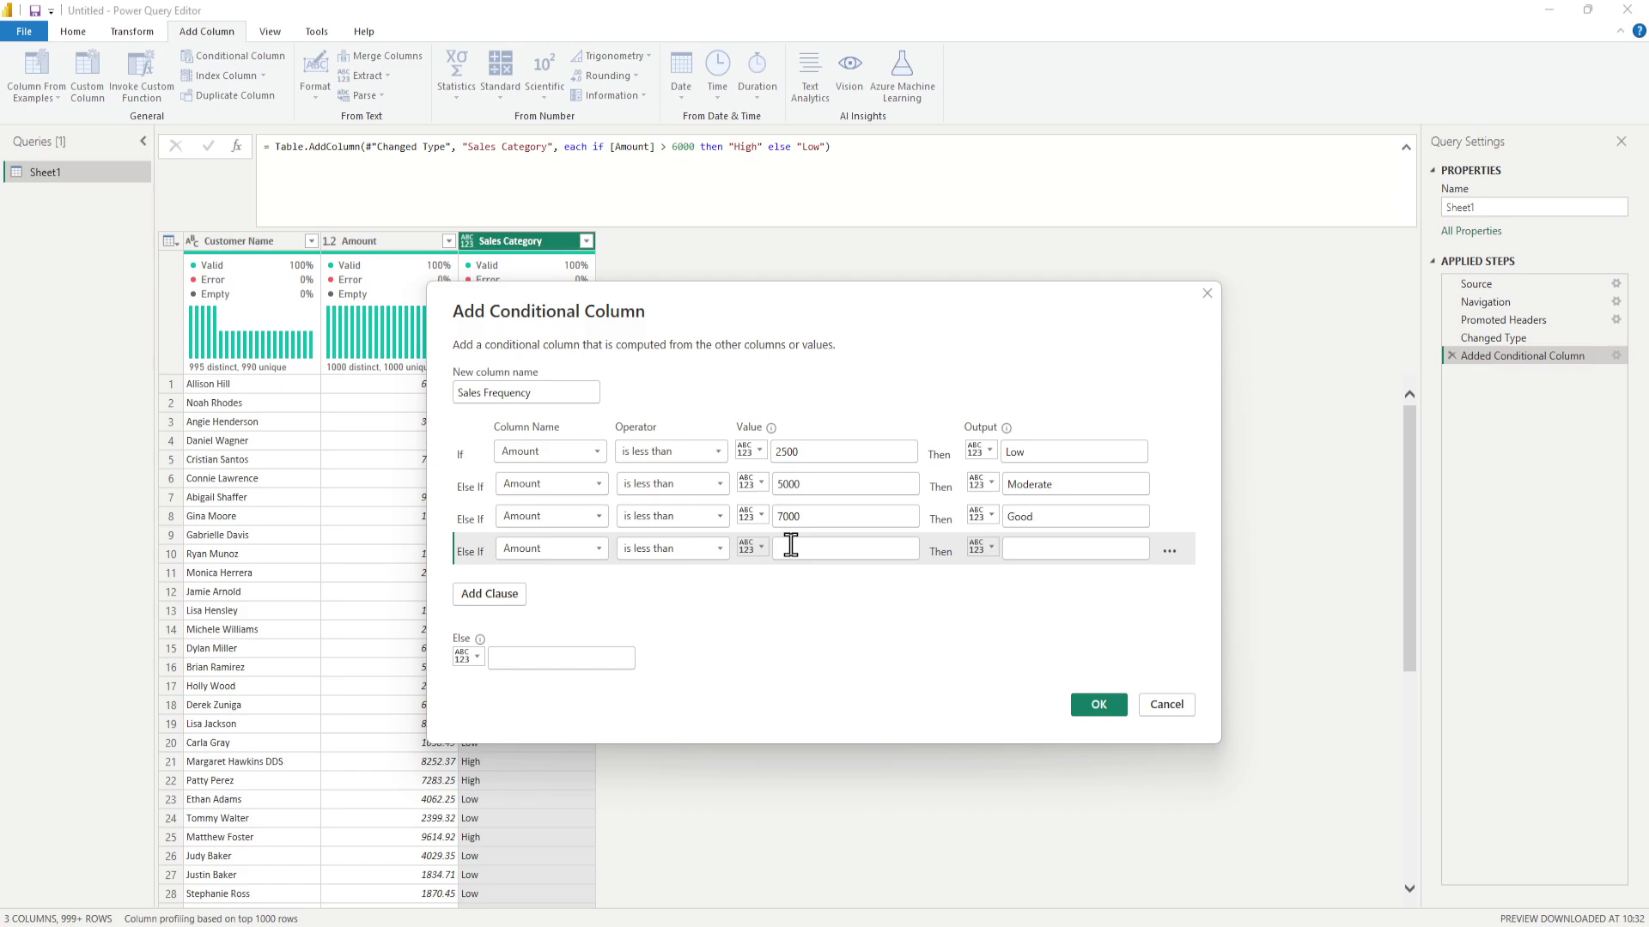
text(9000)
click(1089, 552)
text(Great)
Add a final rule labelling Amount of 9000 or more as Wow, and create the column.
click(505, 599)
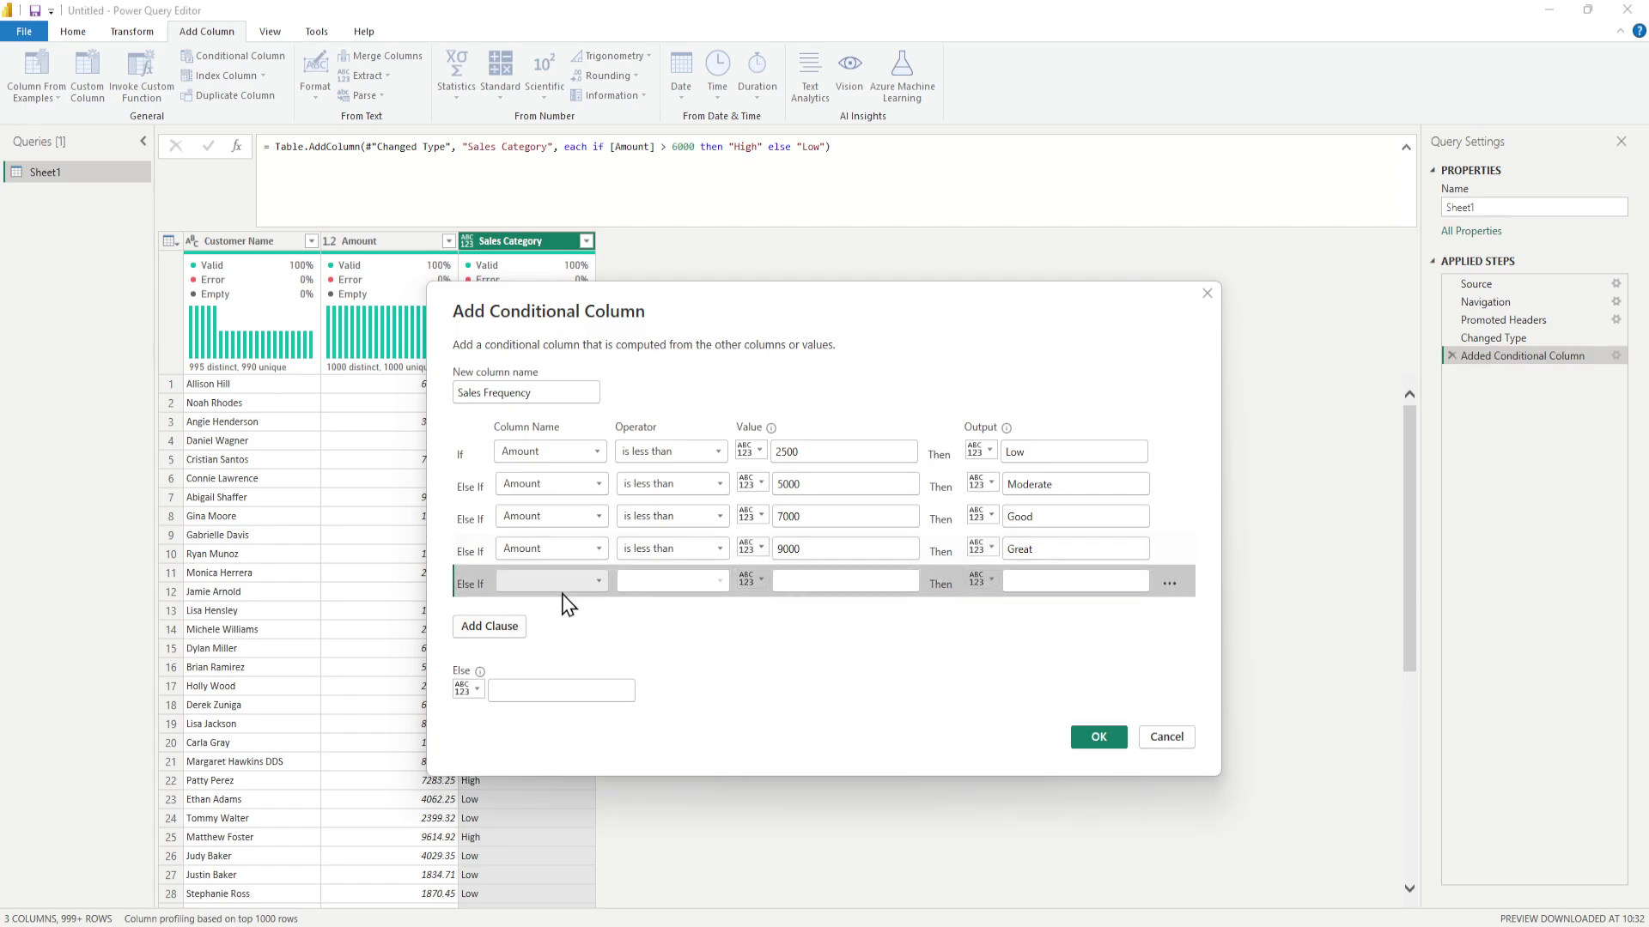
click(598, 582)
click(567, 620)
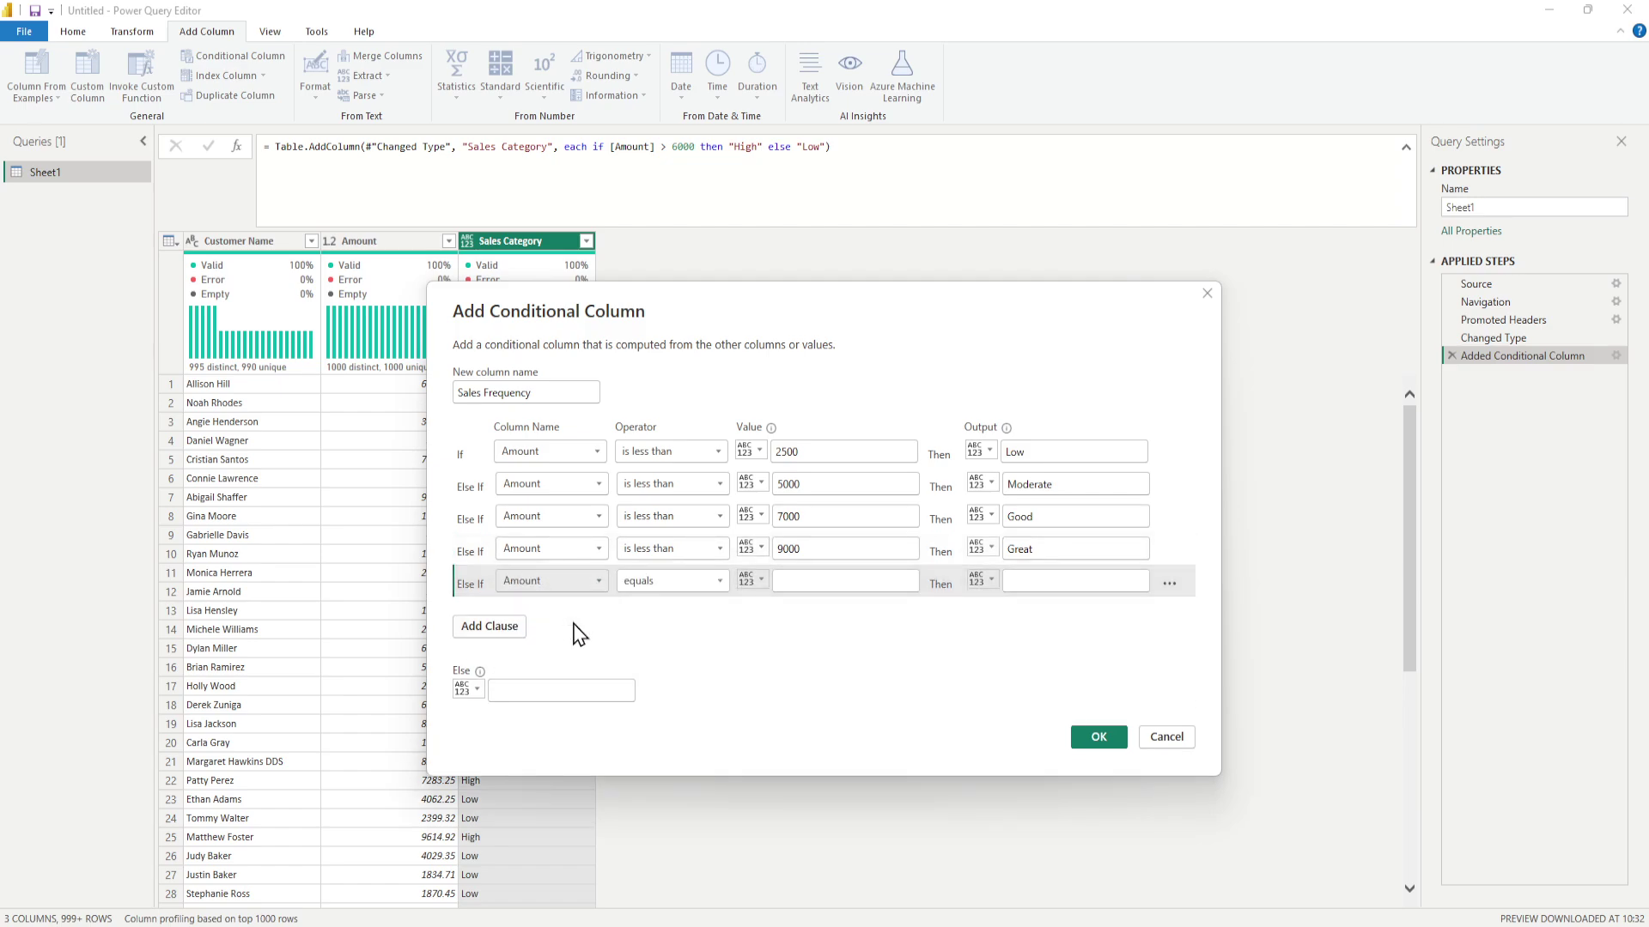
click(719, 583)
click(683, 657)
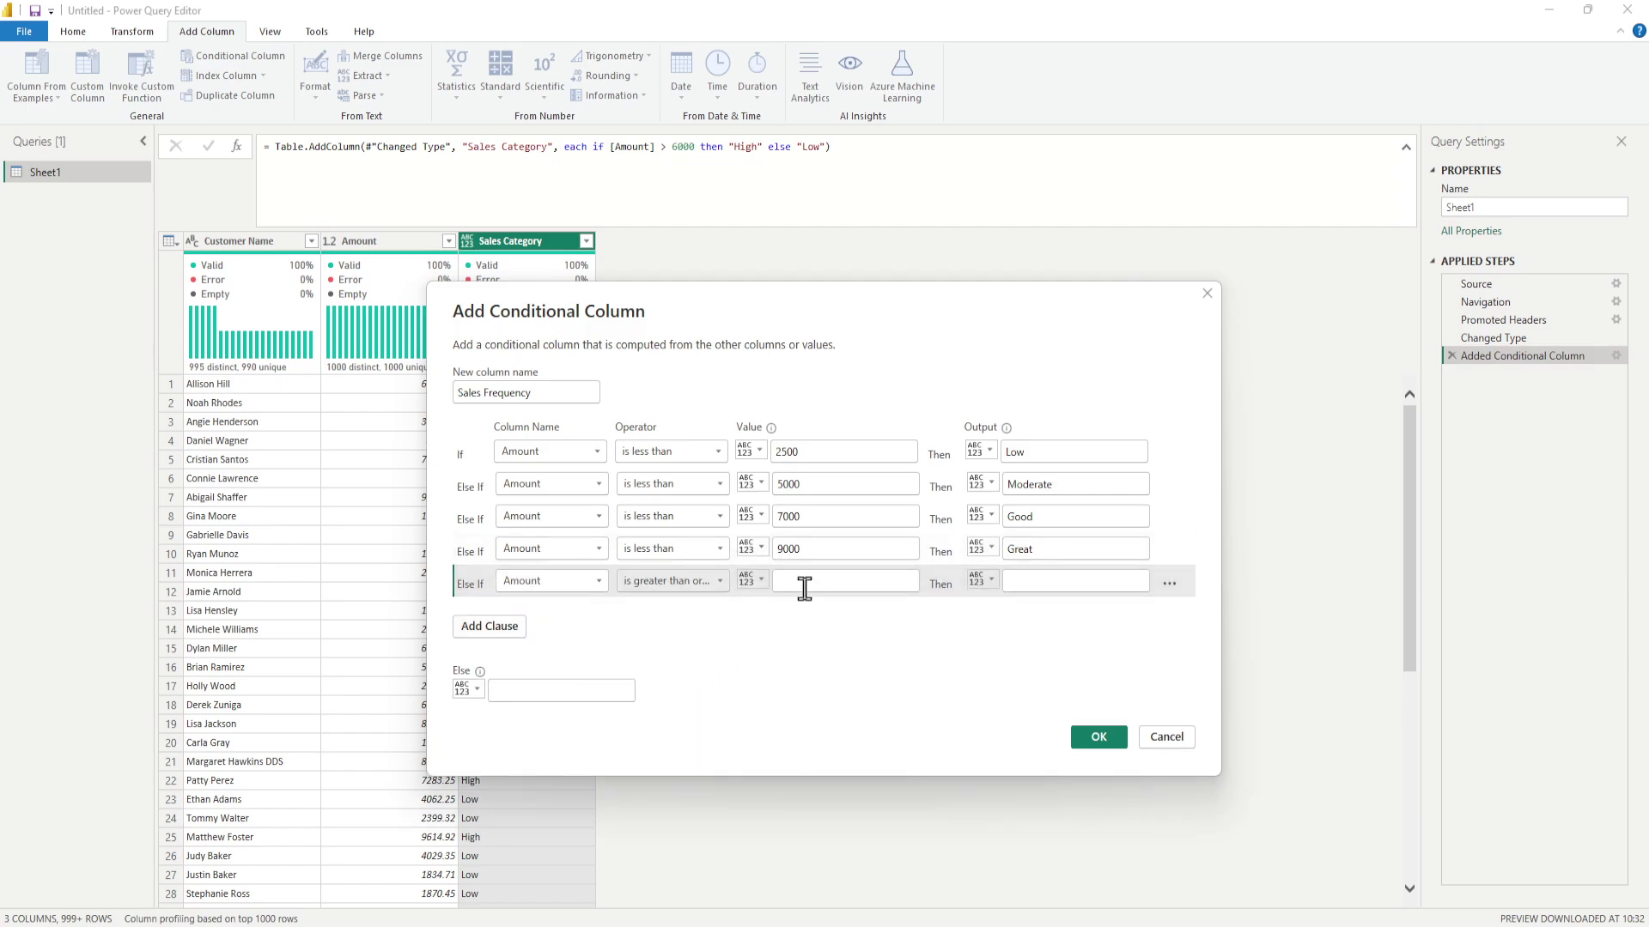
click(802, 583)
text(9000)
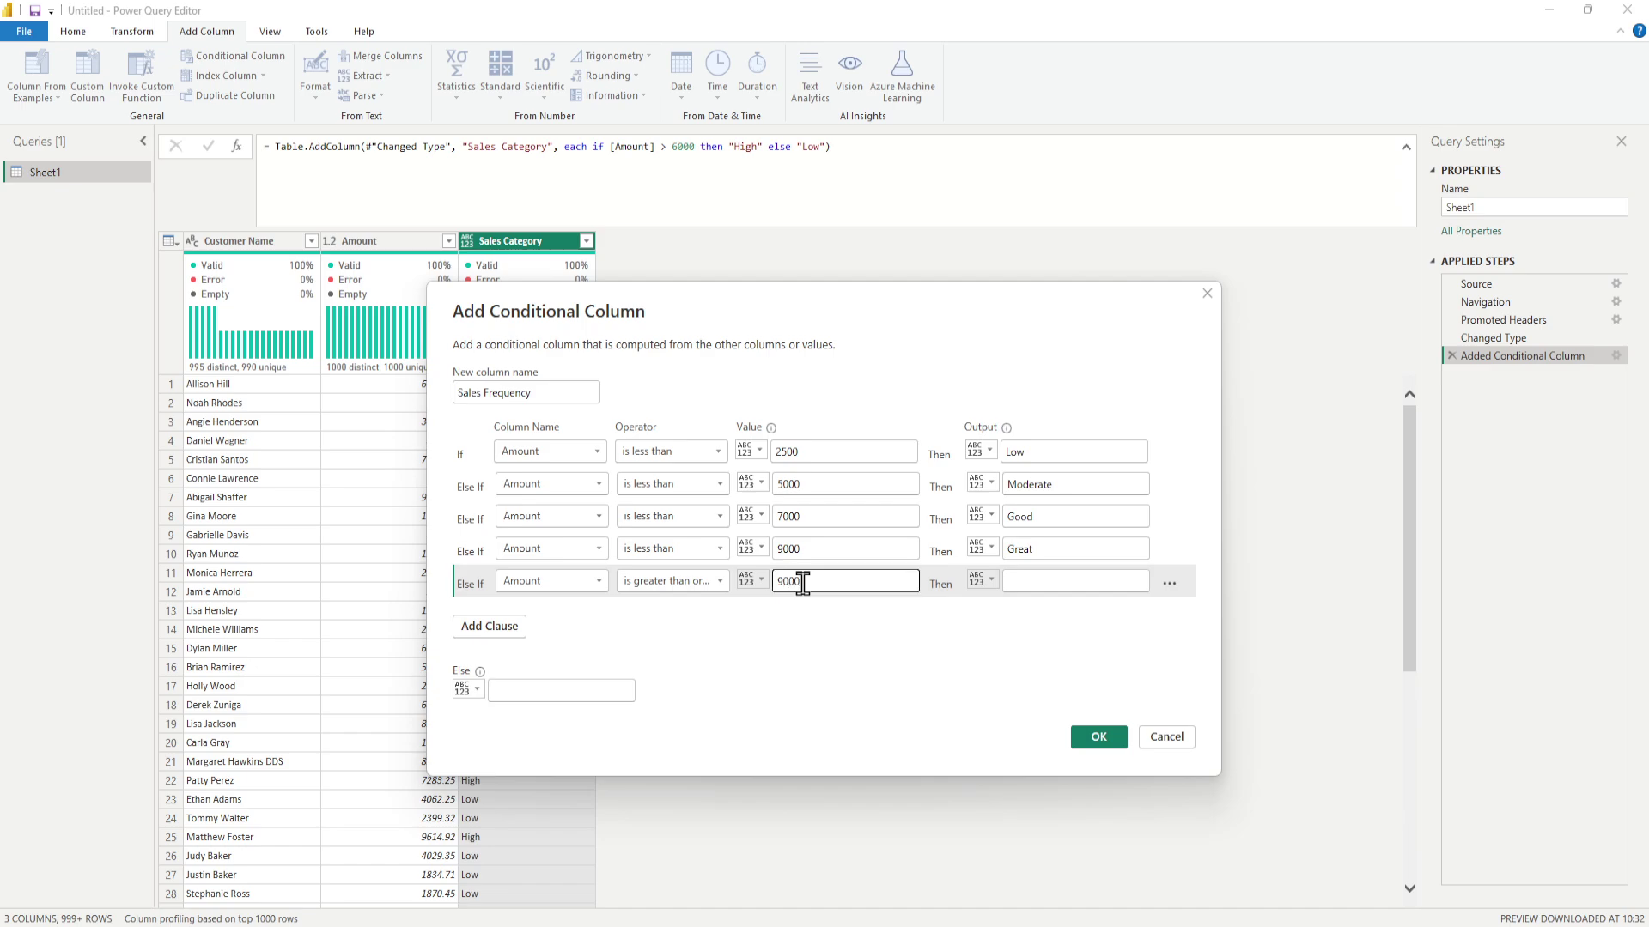
click(1034, 589)
text(Wow)
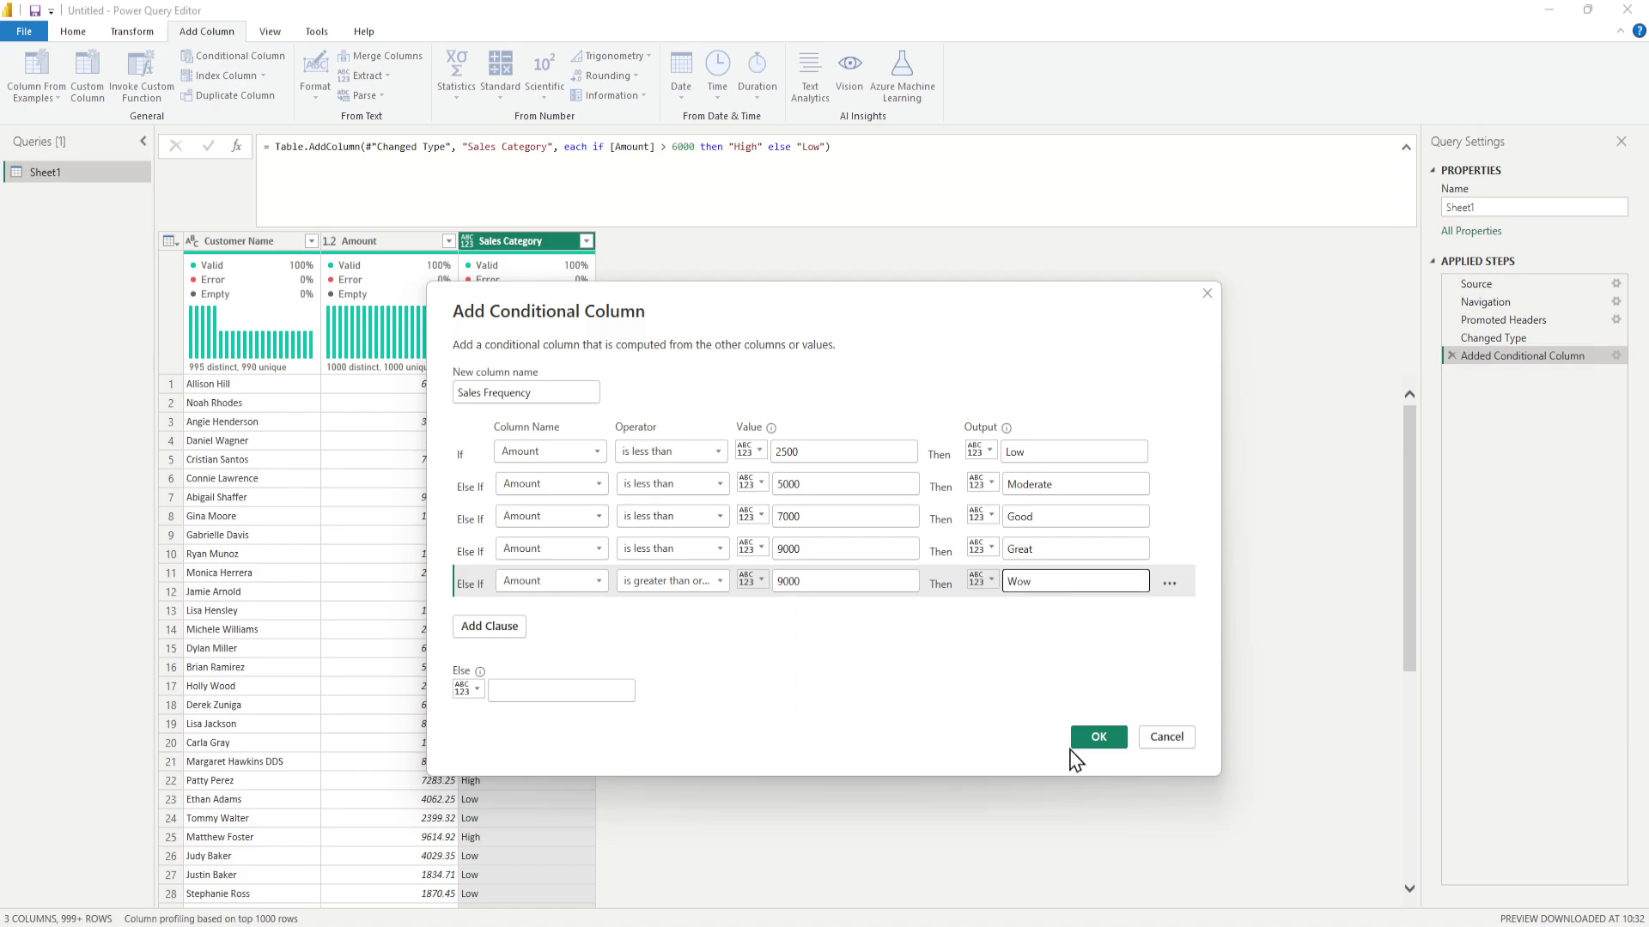
click(1095, 740)
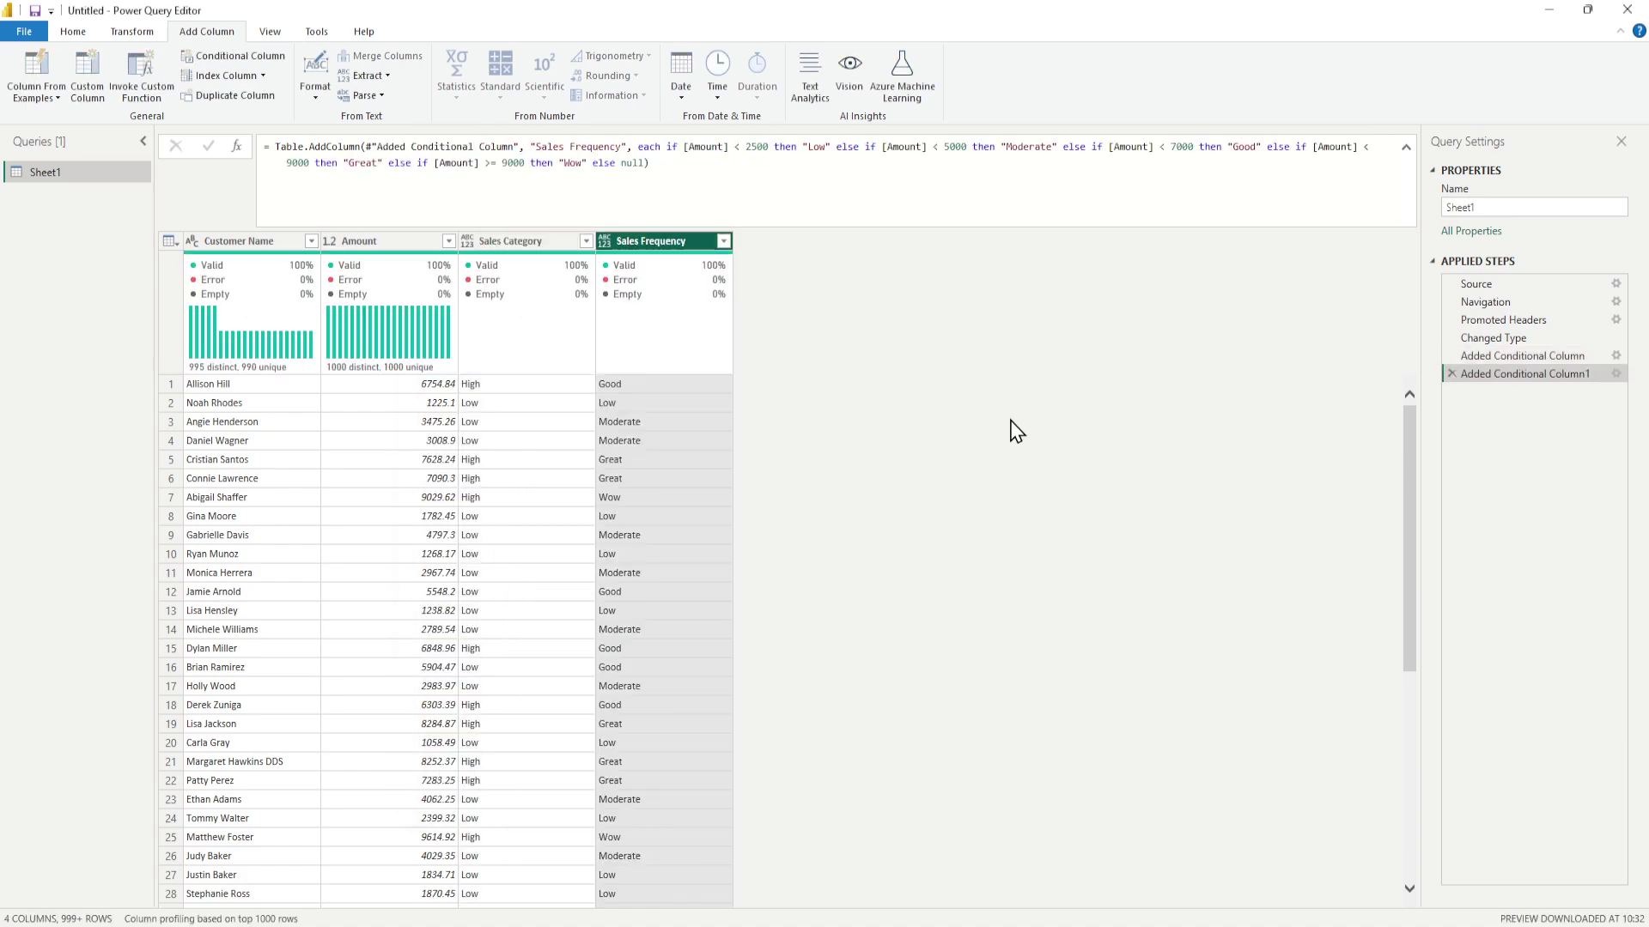
Sort the rows by Sales Frequency in descending order.
click(687, 249)
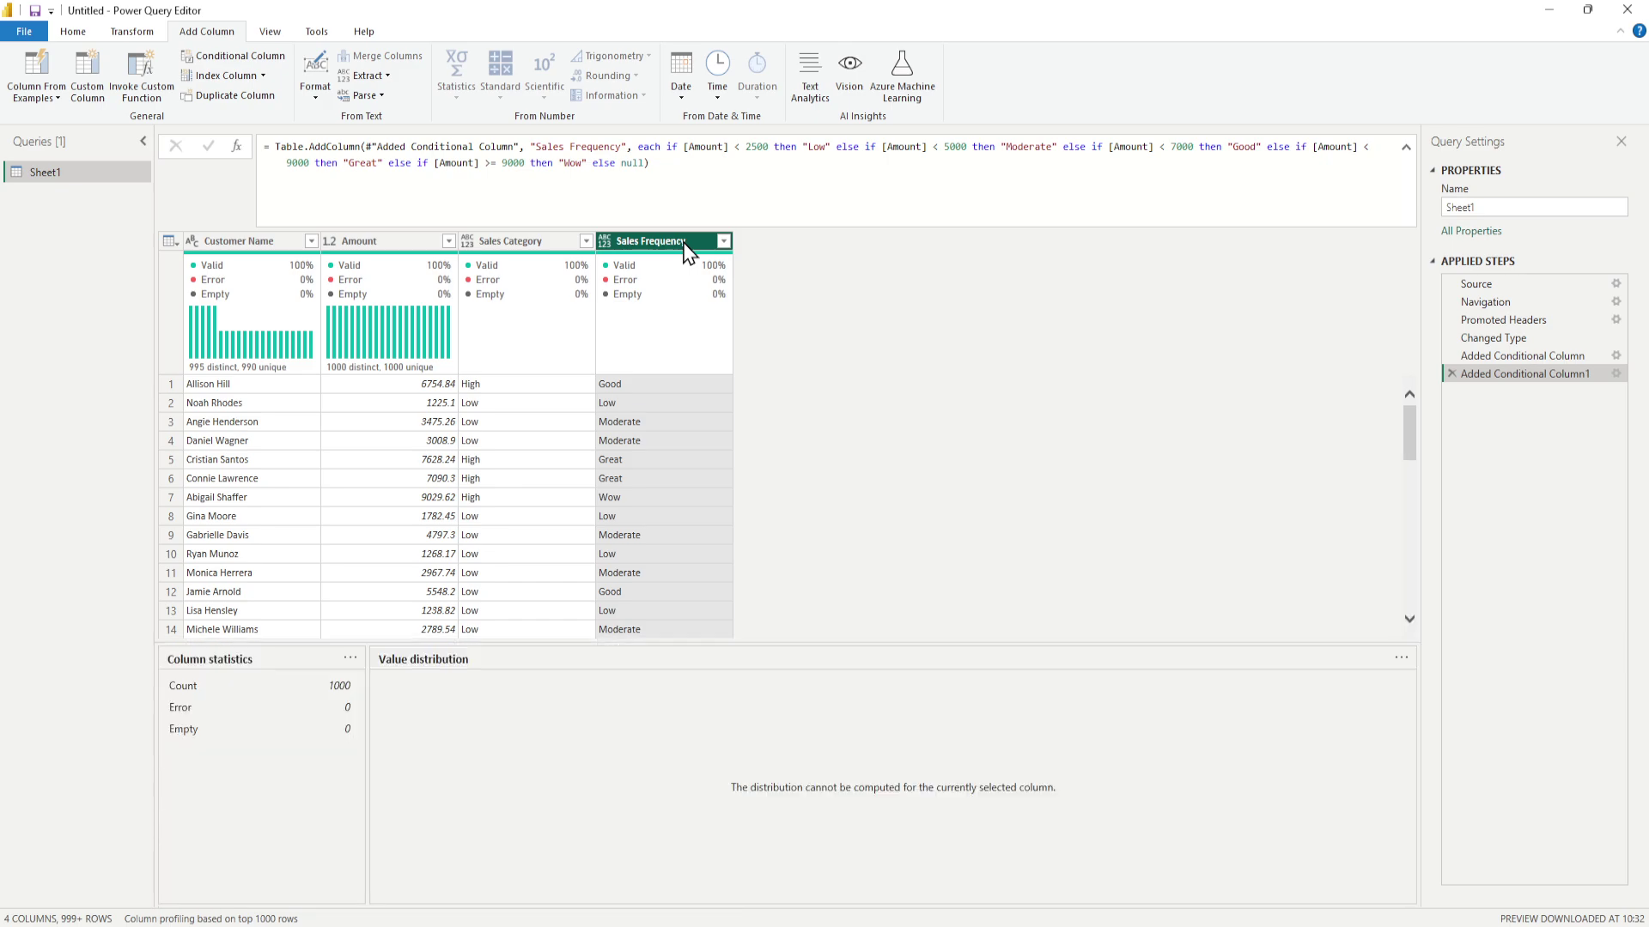
click(723, 241)
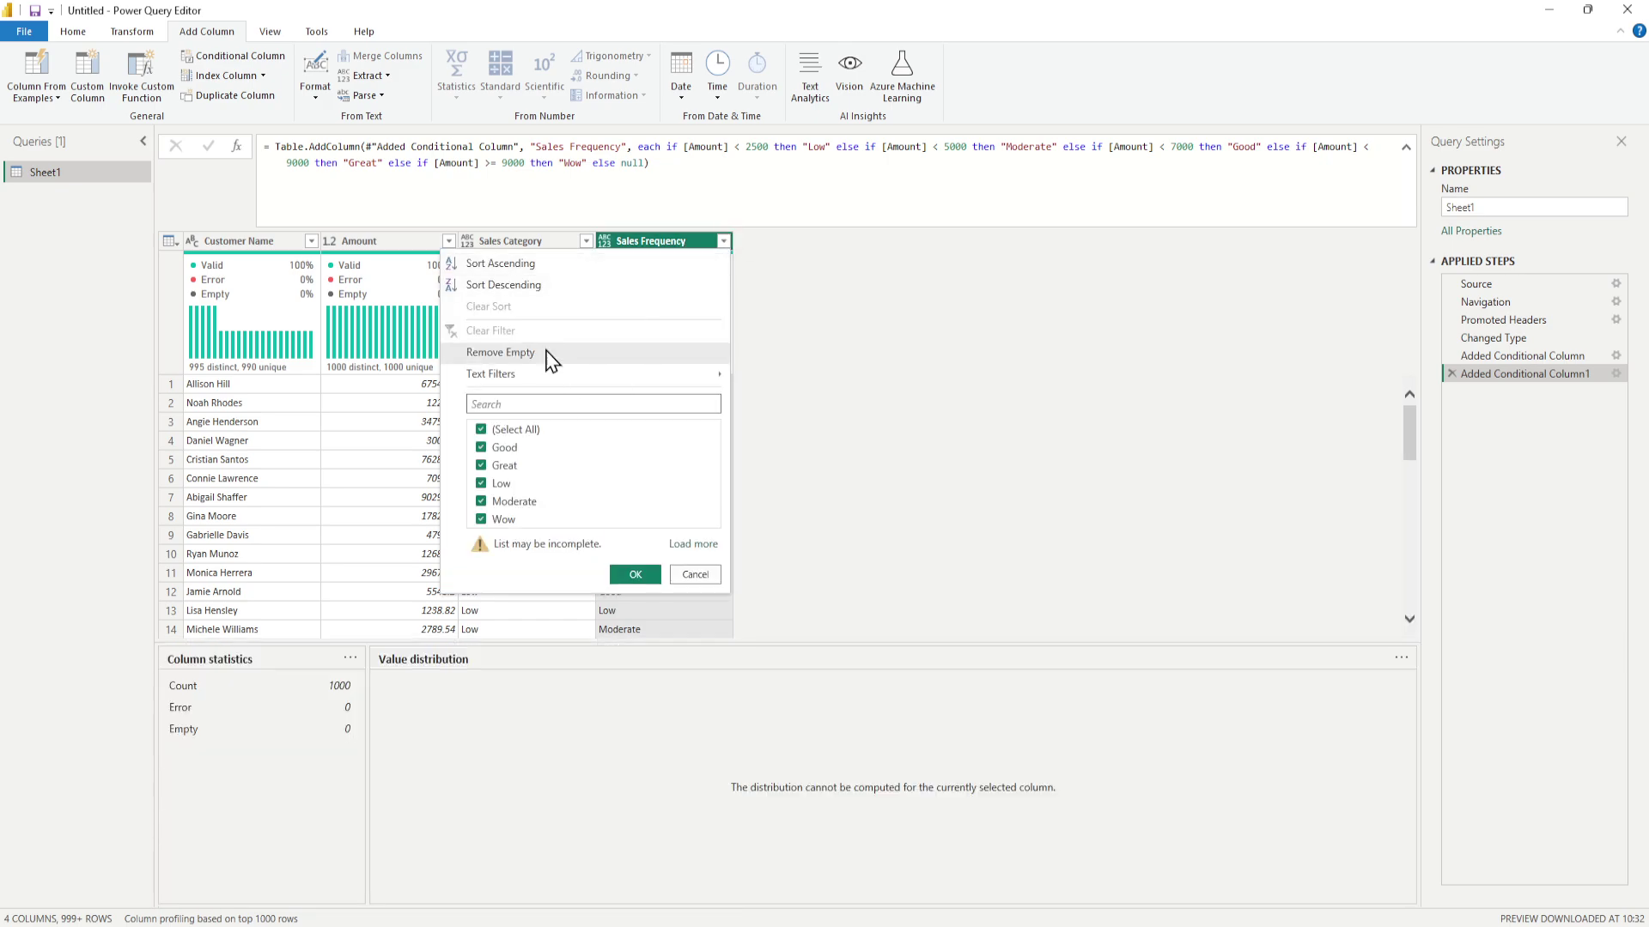
click(552, 284)
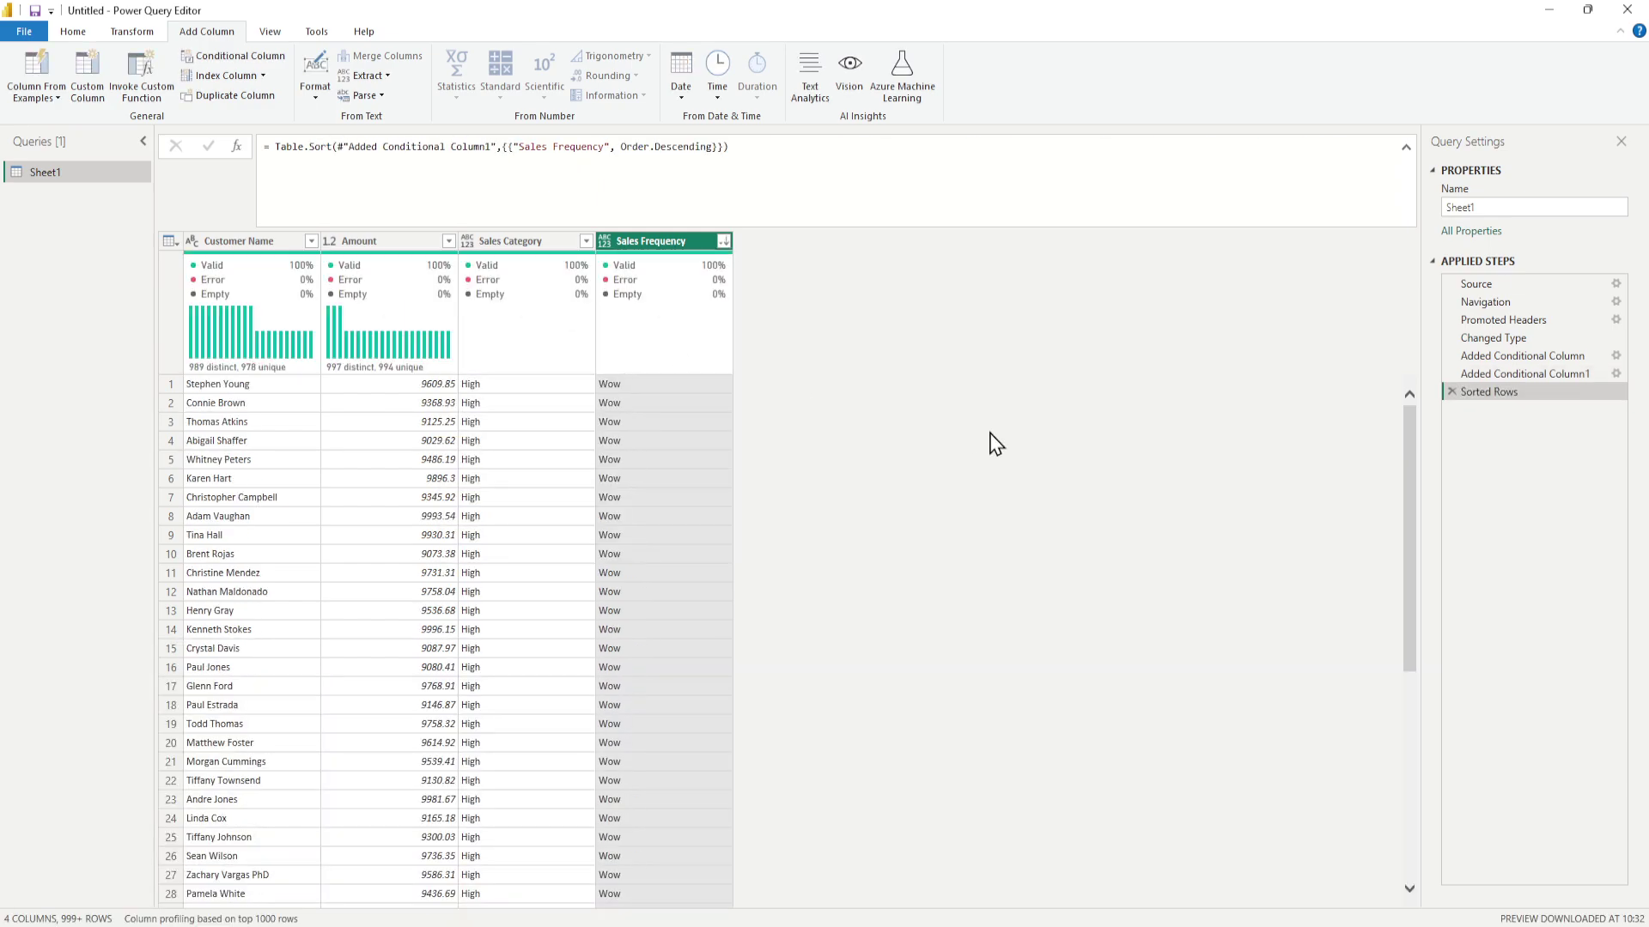
Add a secondary sort on Amount, highest first.
scroll(994, 444, down, 20)
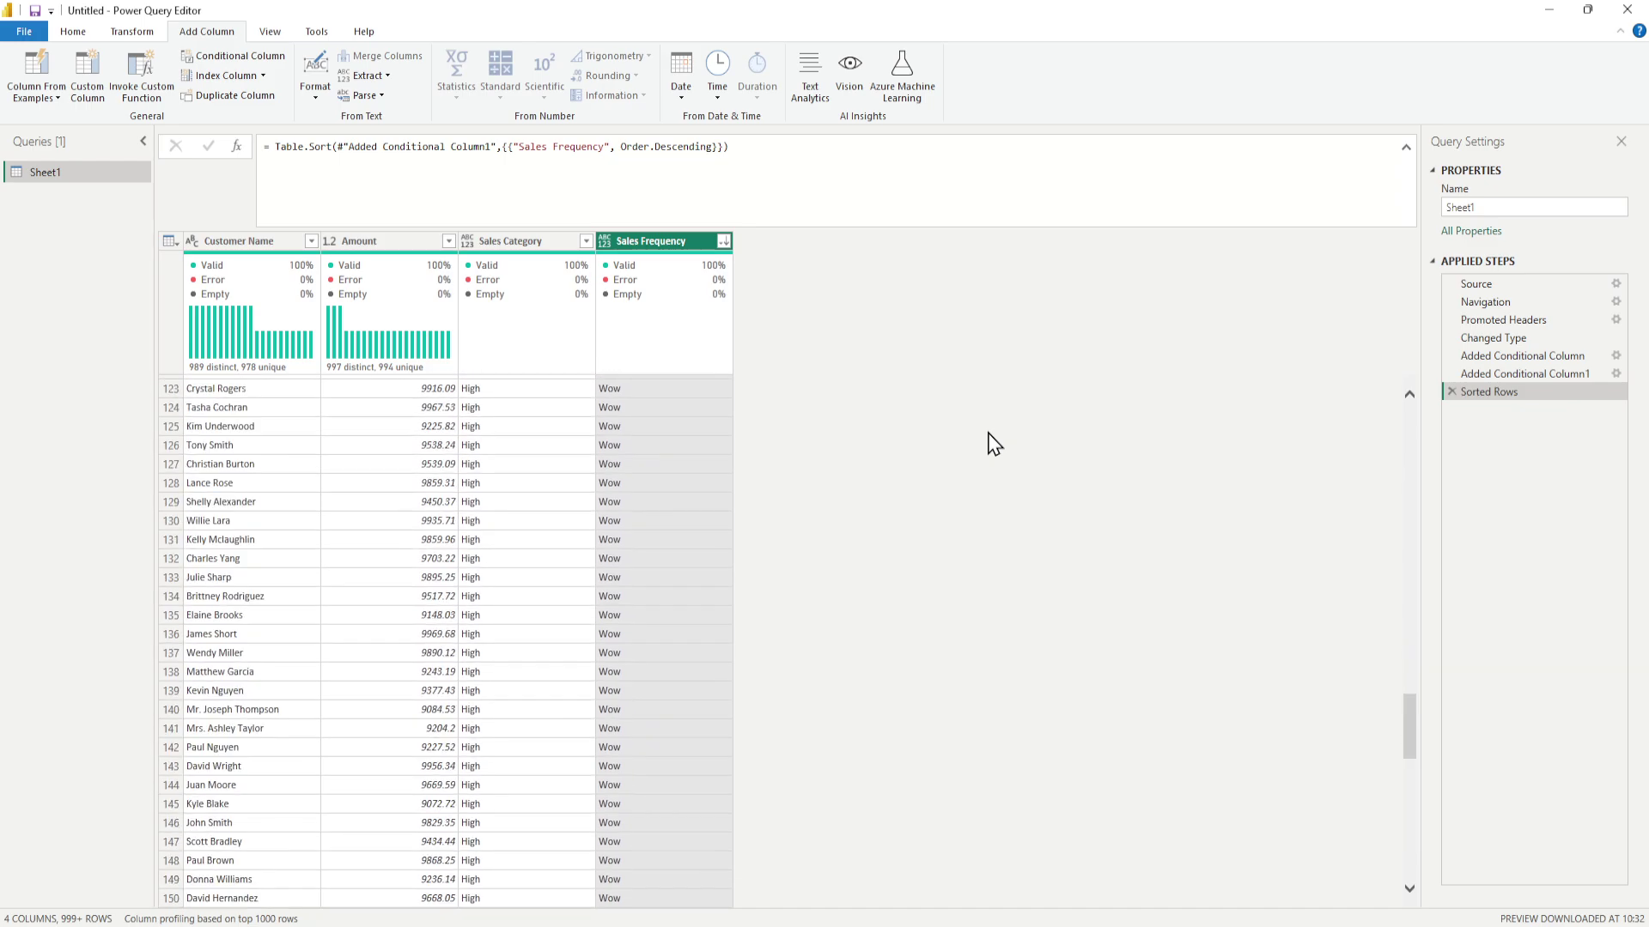
scroll(995, 444, down, 20)
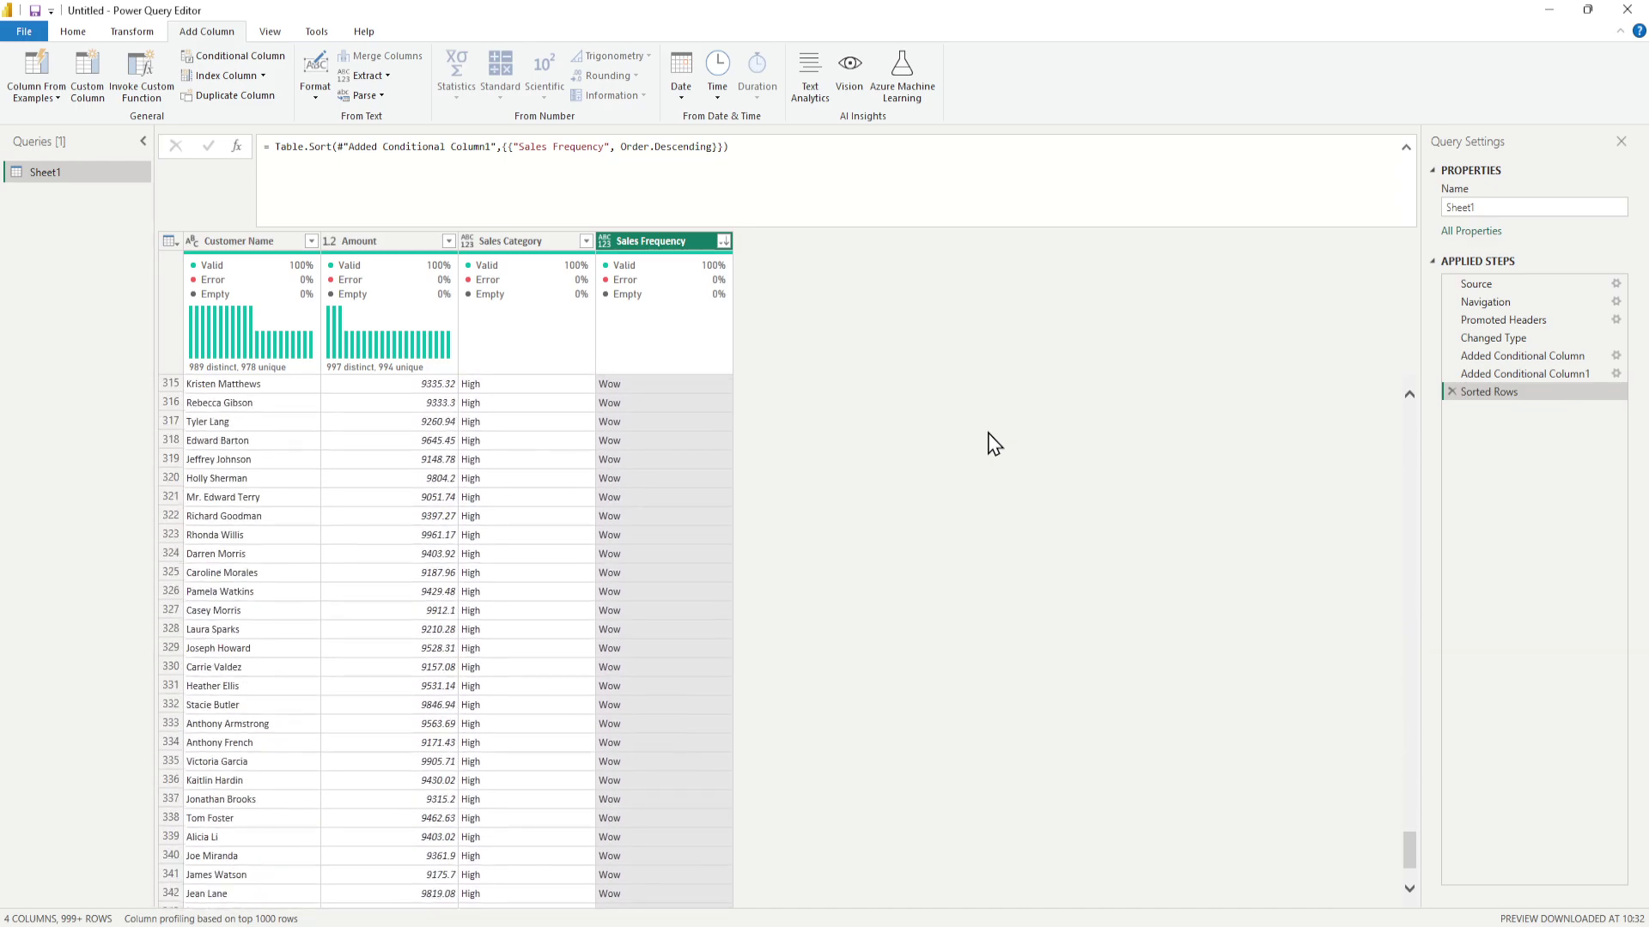
scroll(995, 444, down, 20)
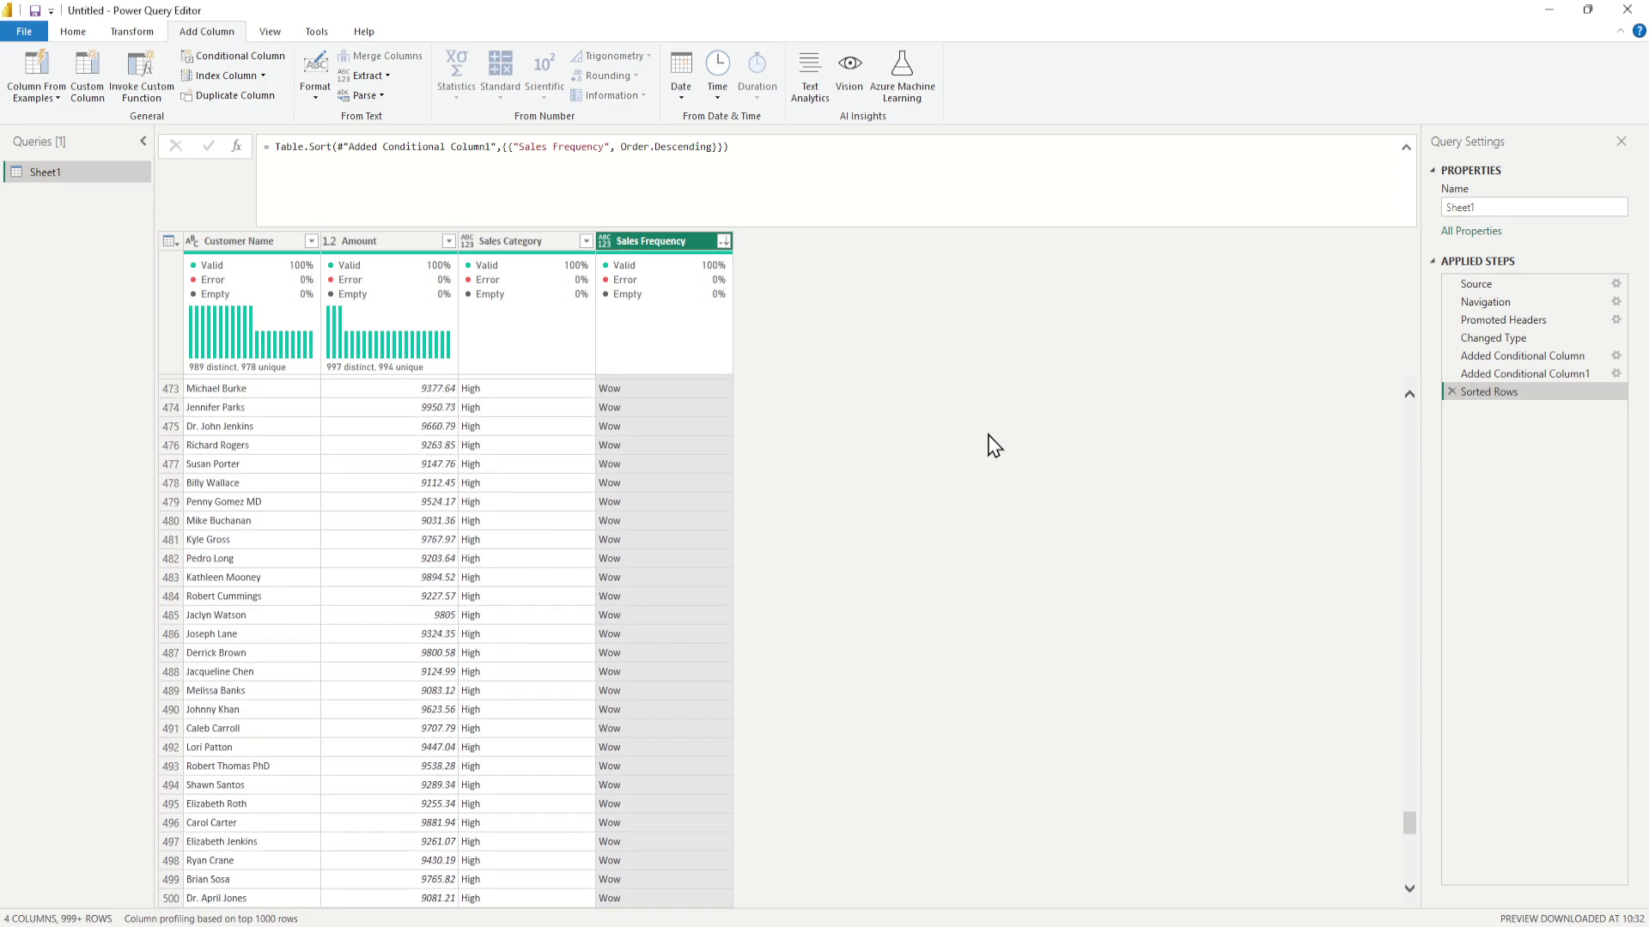
scroll(994, 444, down, 13)
drag(1408, 828, 1430, 297)
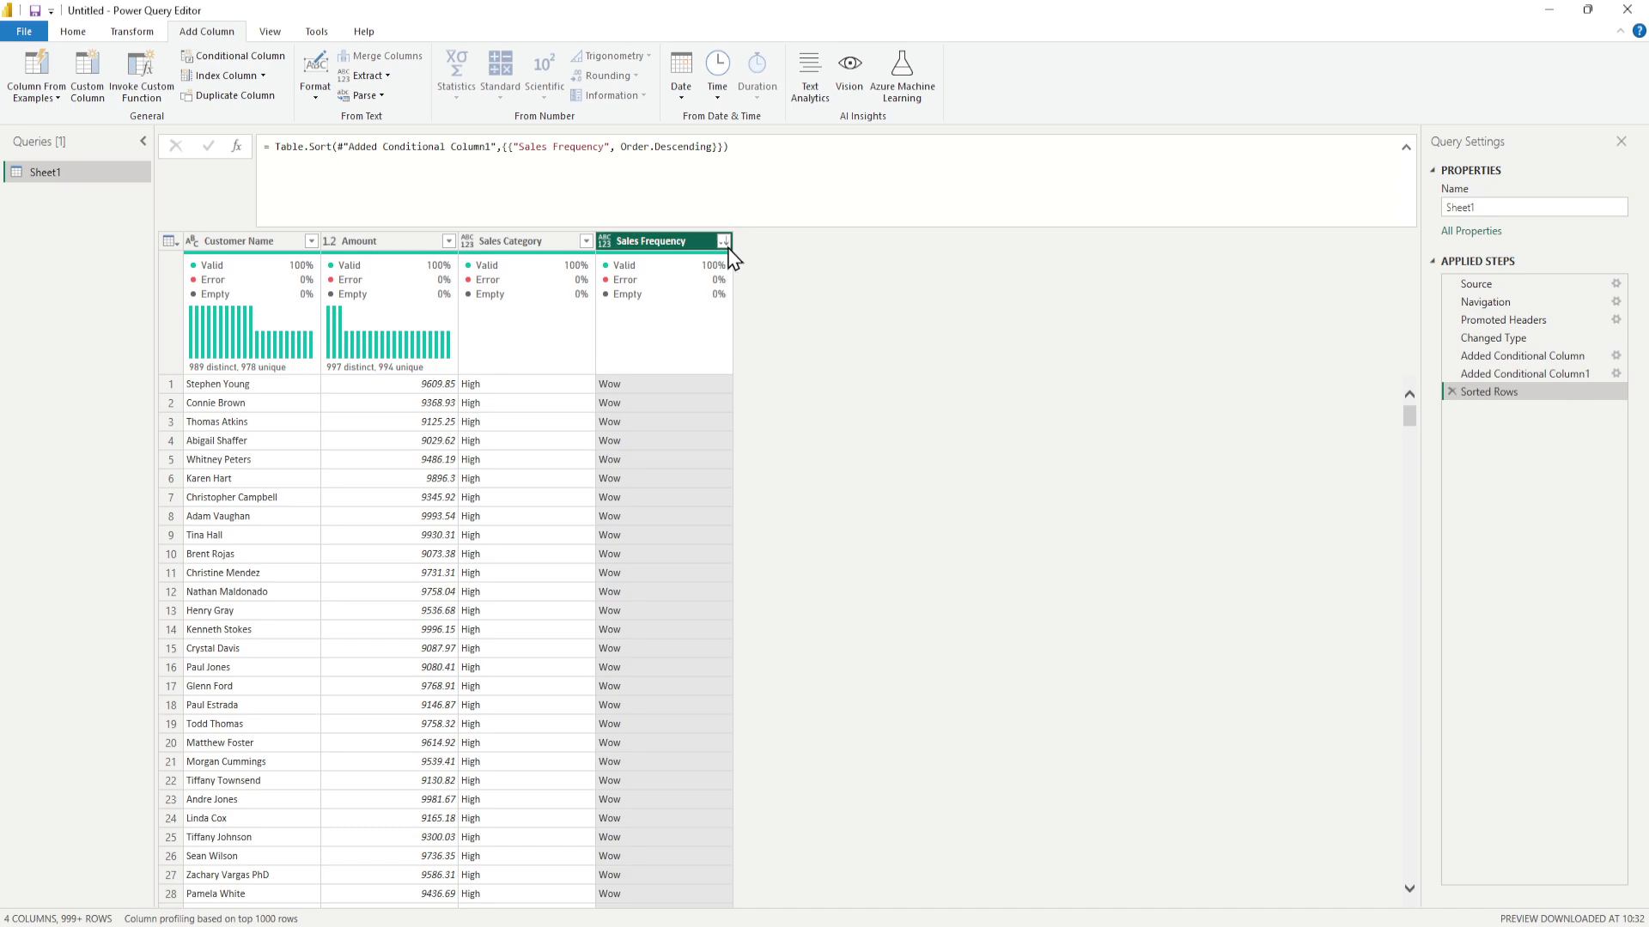
click(449, 240)
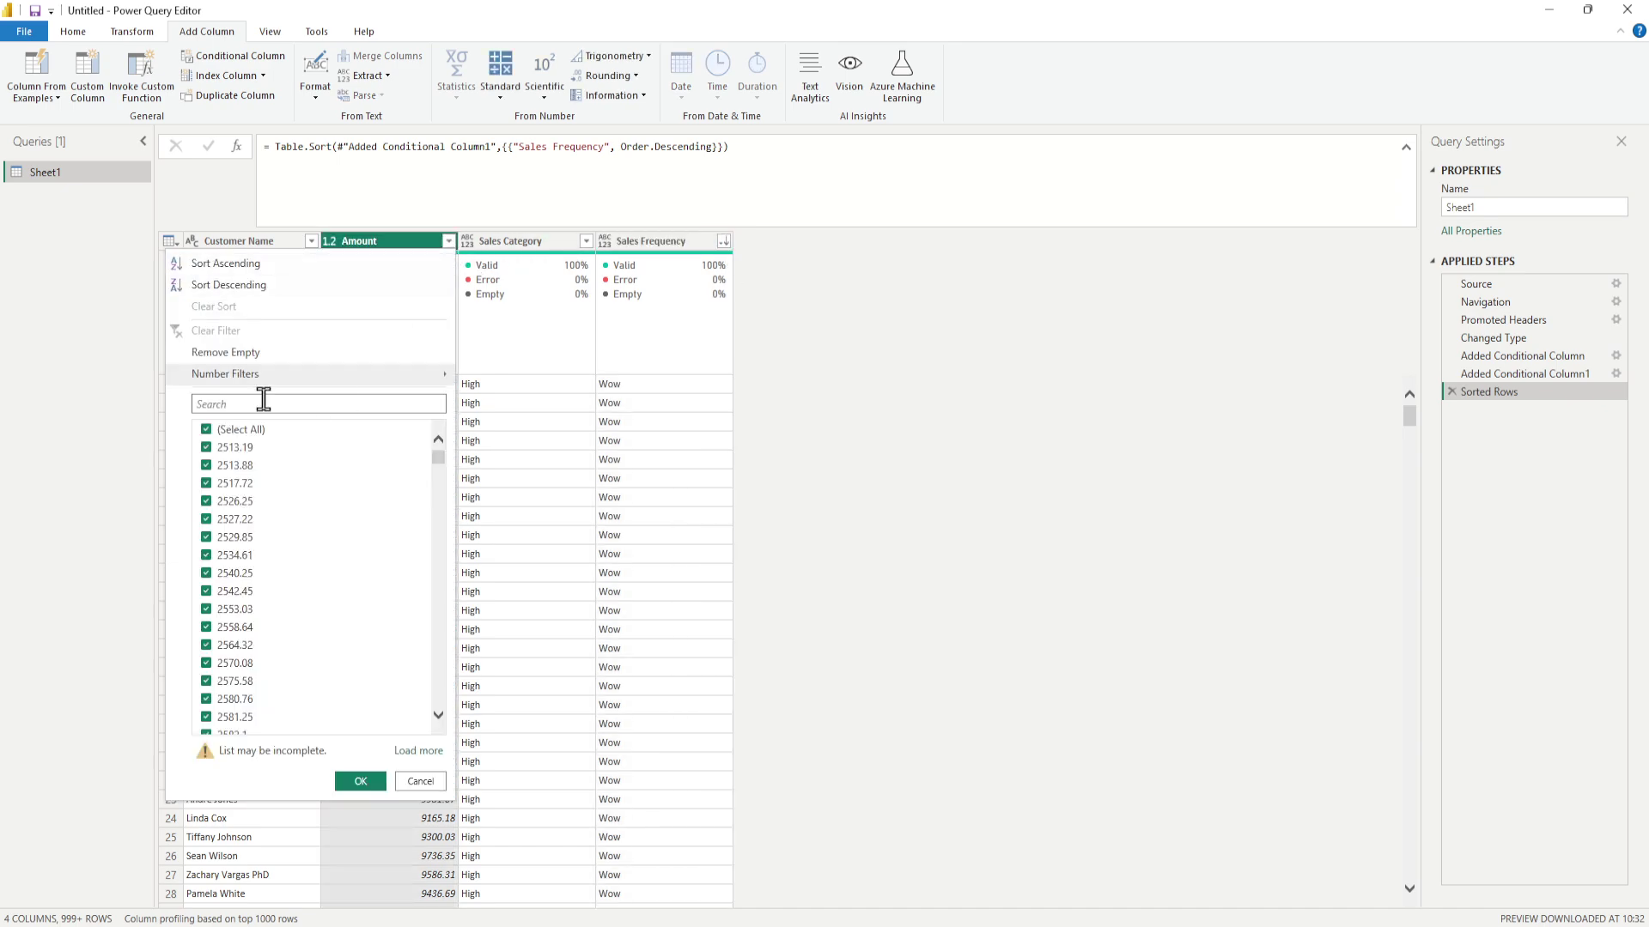
click(266, 286)
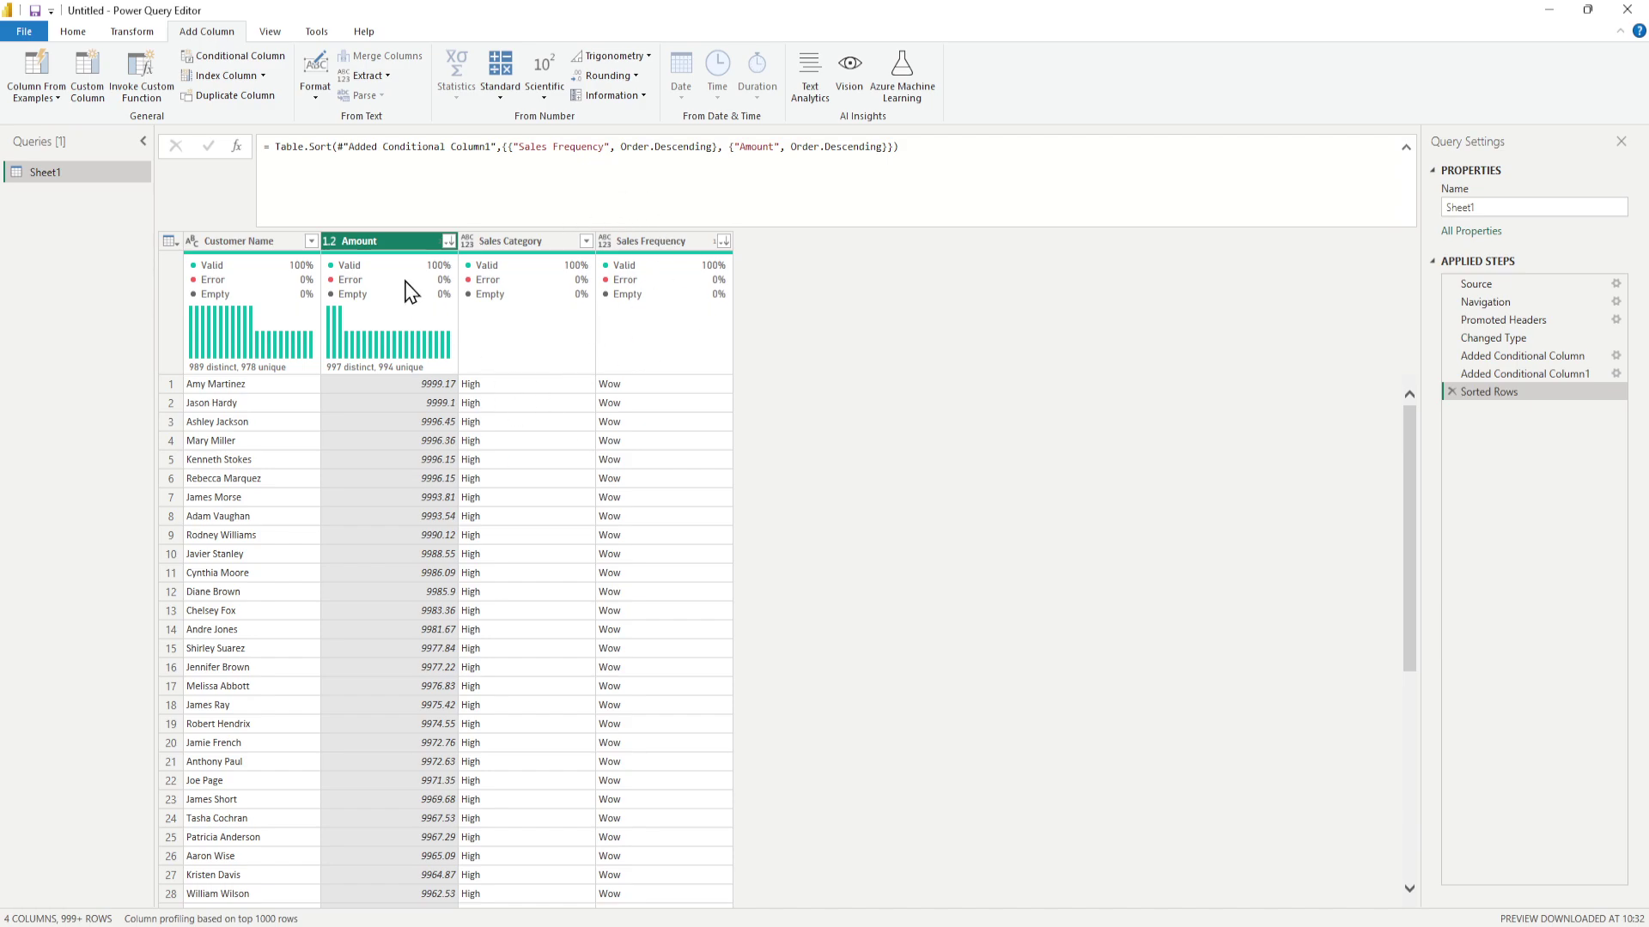
Close & Apply the query changes and add a new Page 2 to the report.
click(74, 35)
click(24, 97)
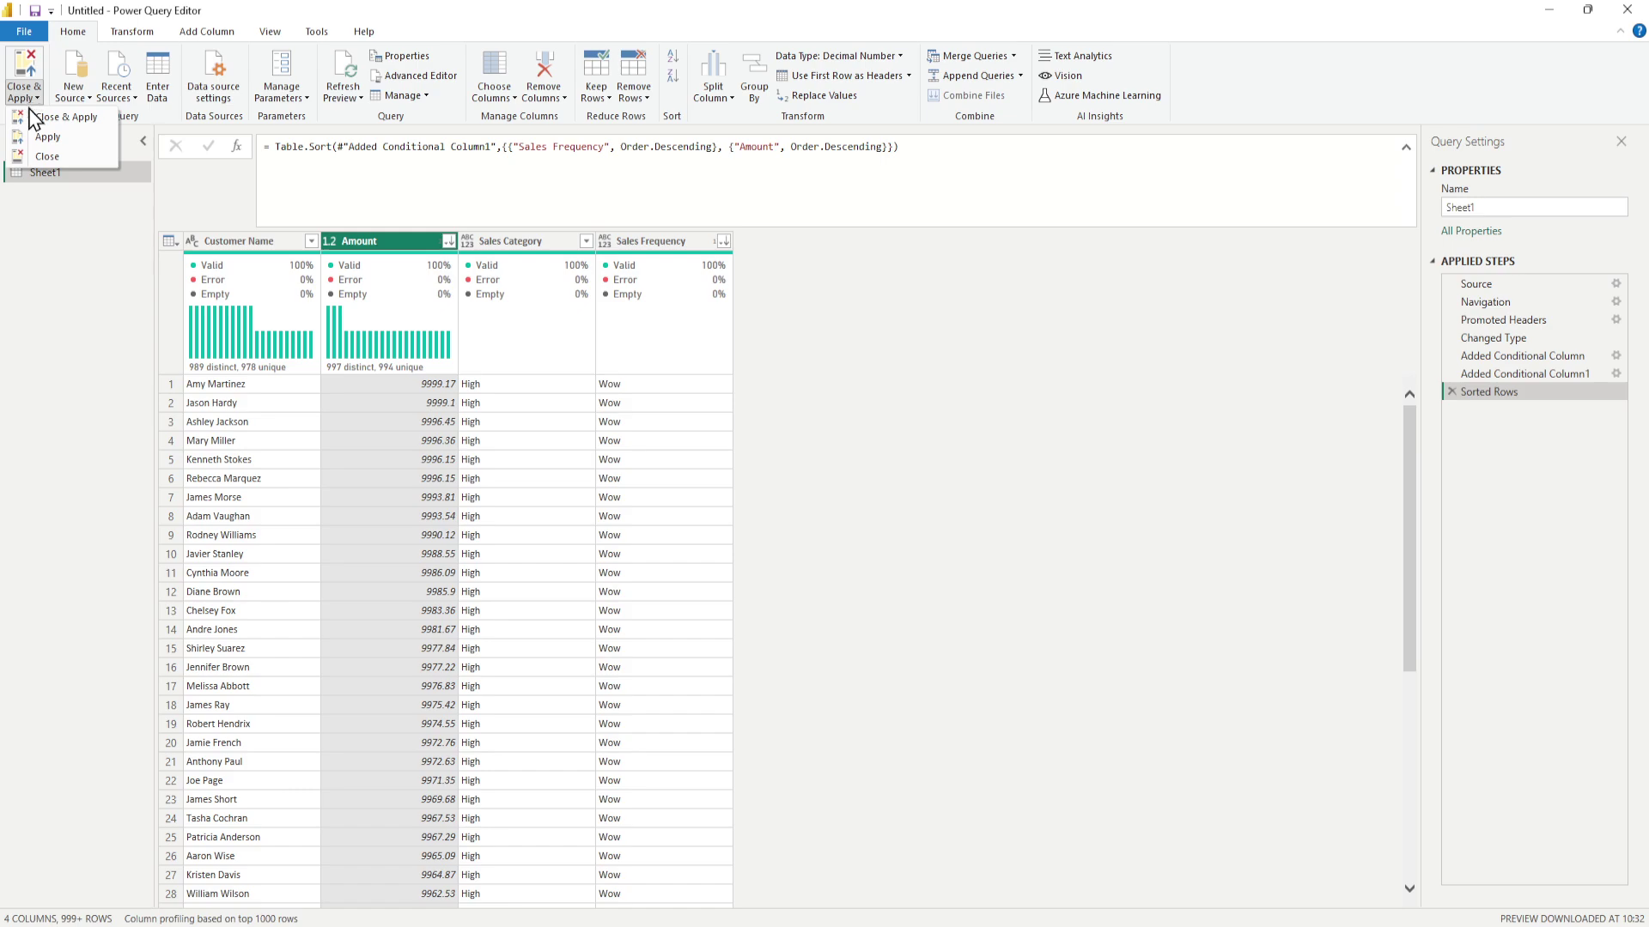
click(34, 121)
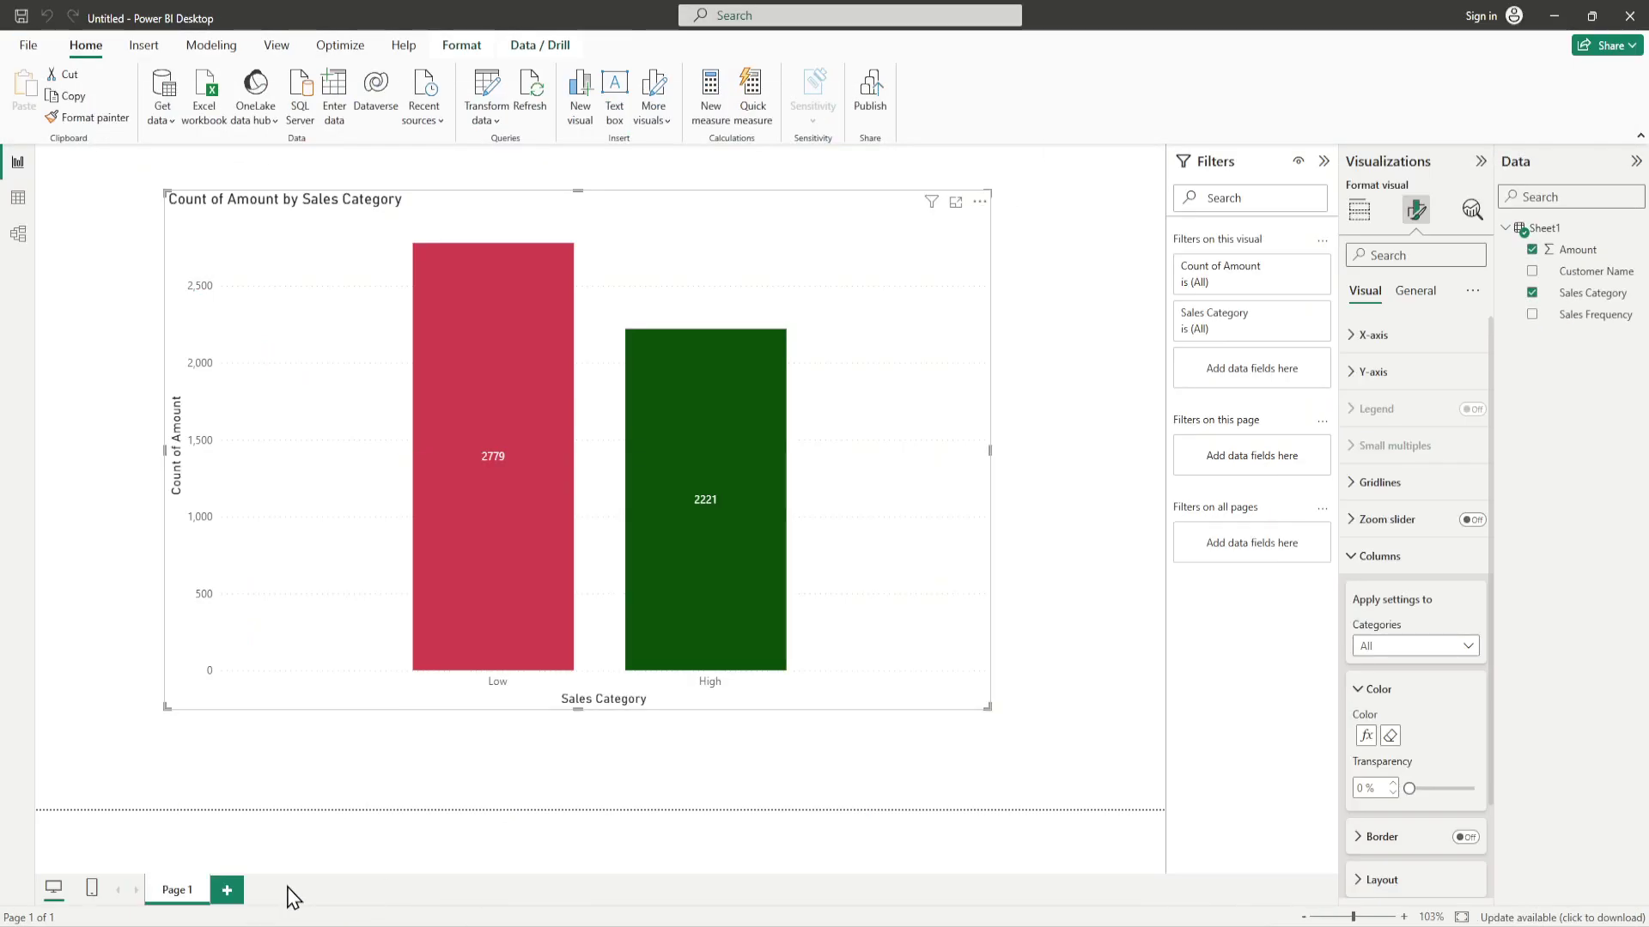
click(228, 893)
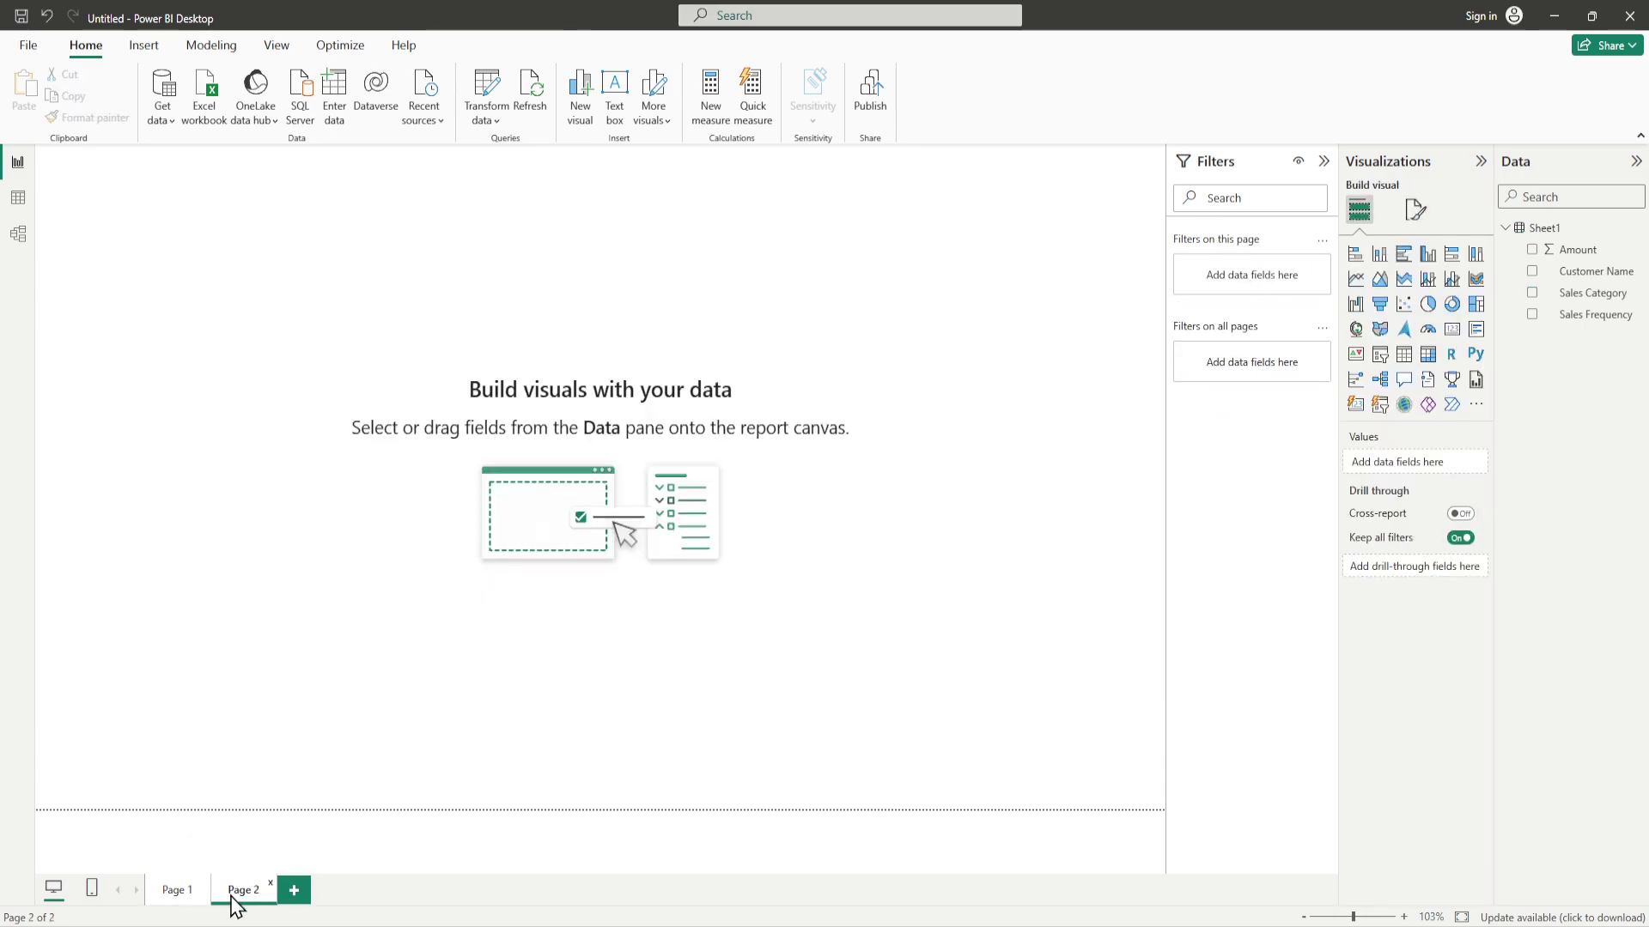
click(180, 893)
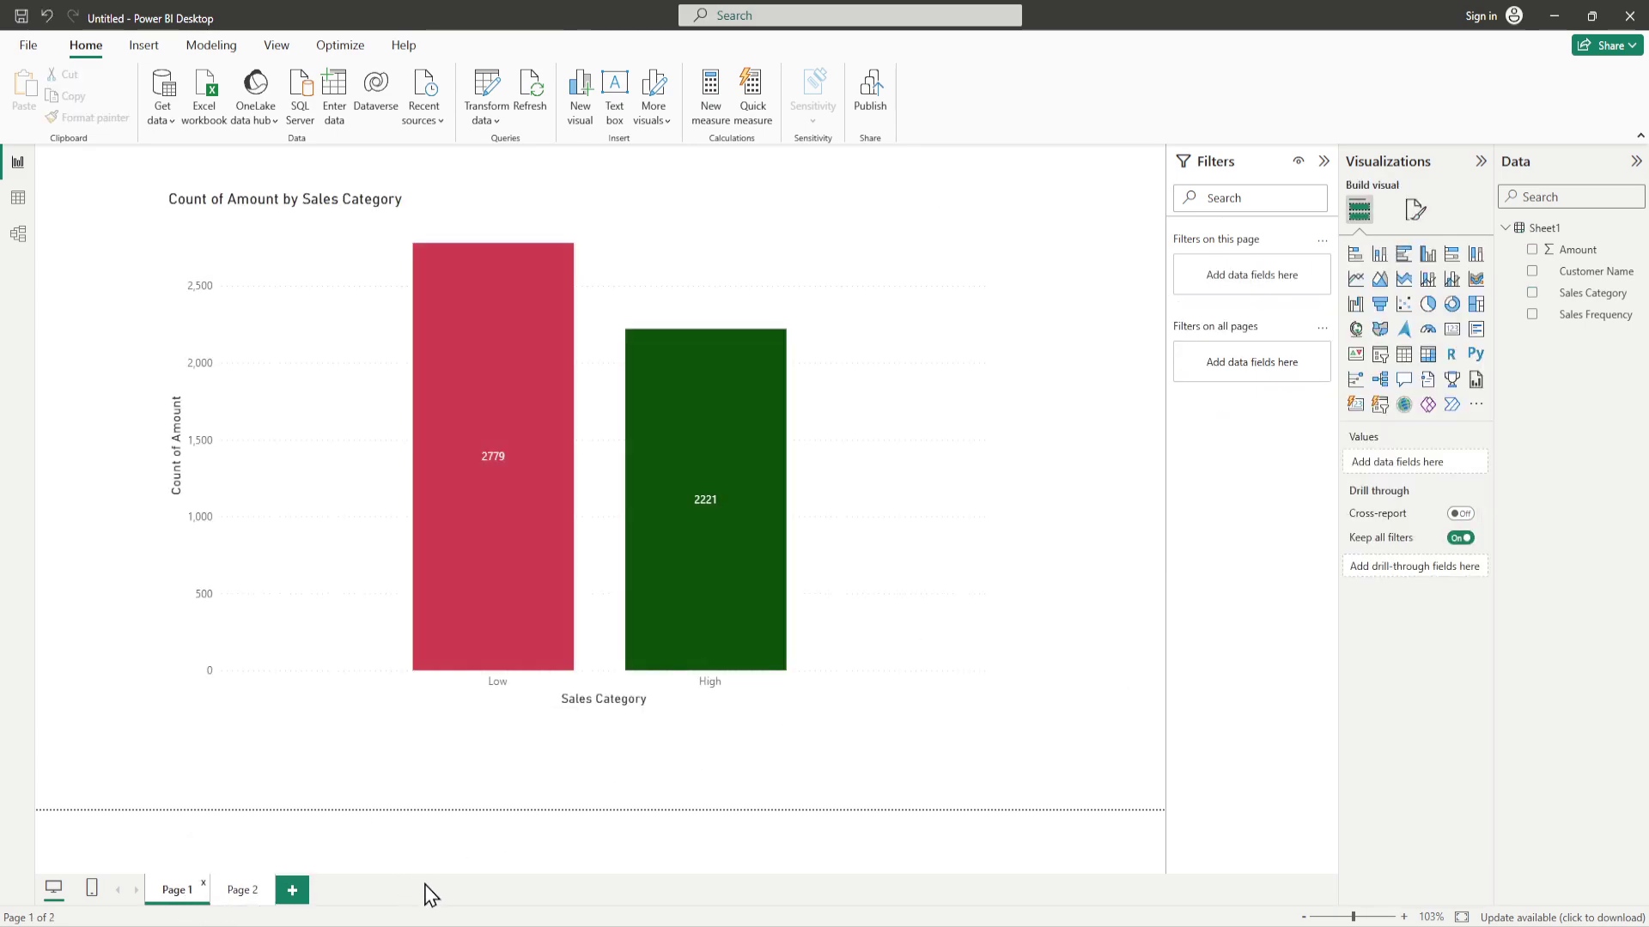
click(244, 891)
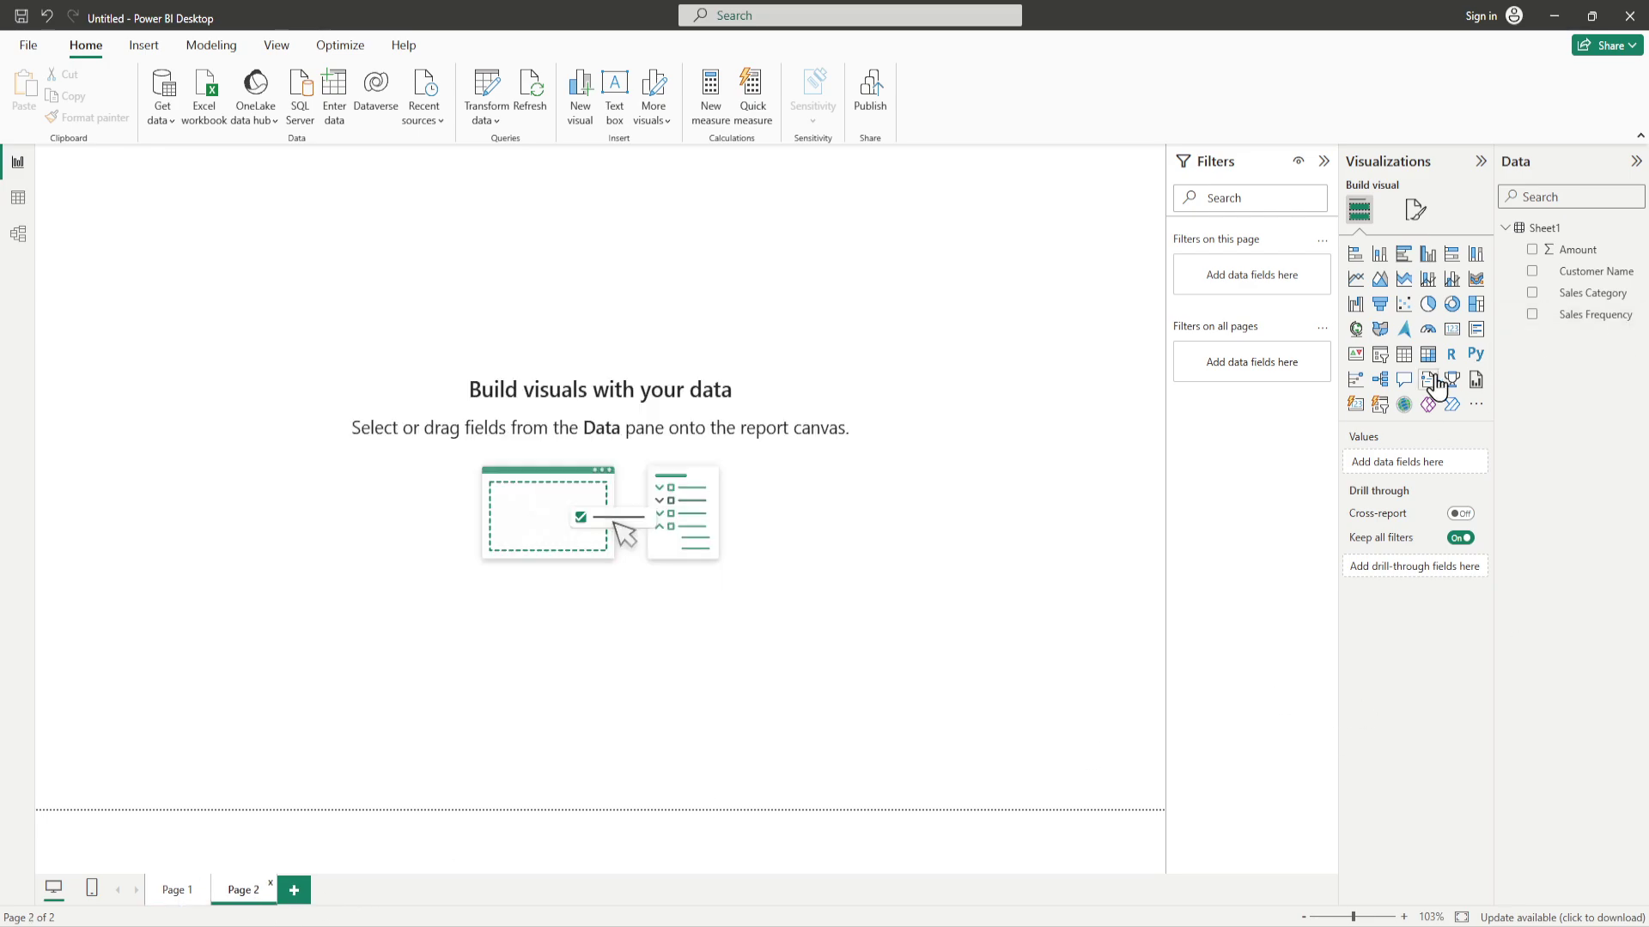
Insert a centred clustered column chart with Sales Frequency on the X-axis and Amount on the Y-axis.
click(1427, 253)
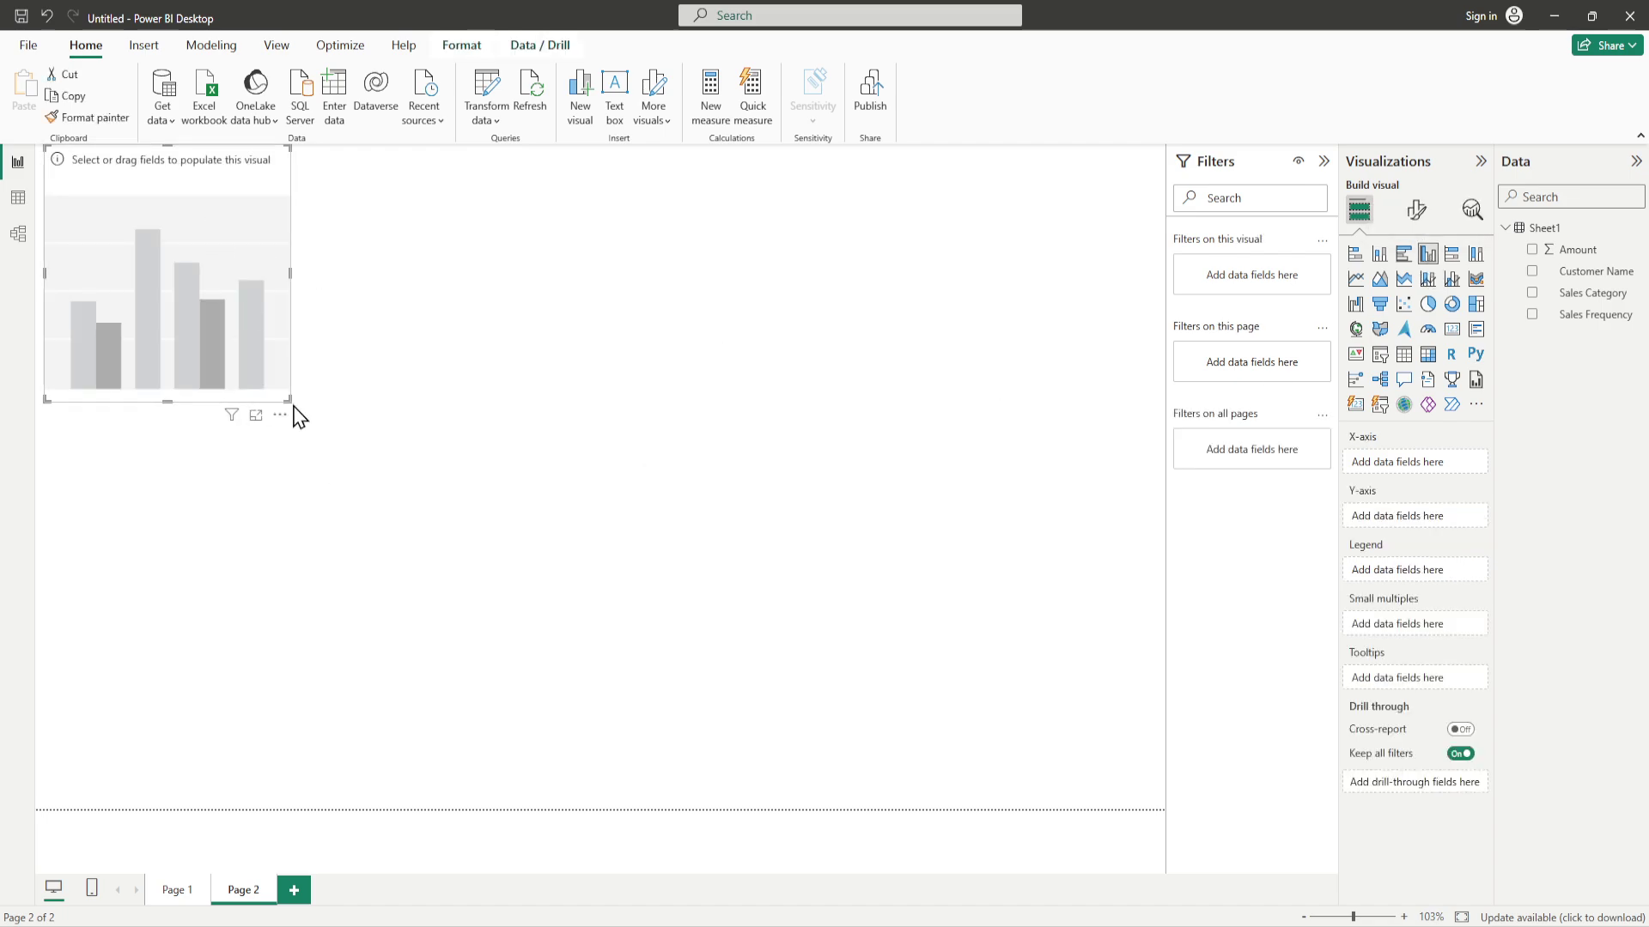
drag(293, 404, 884, 661)
drag(564, 203, 686, 262)
drag(1563, 316, 1417, 463)
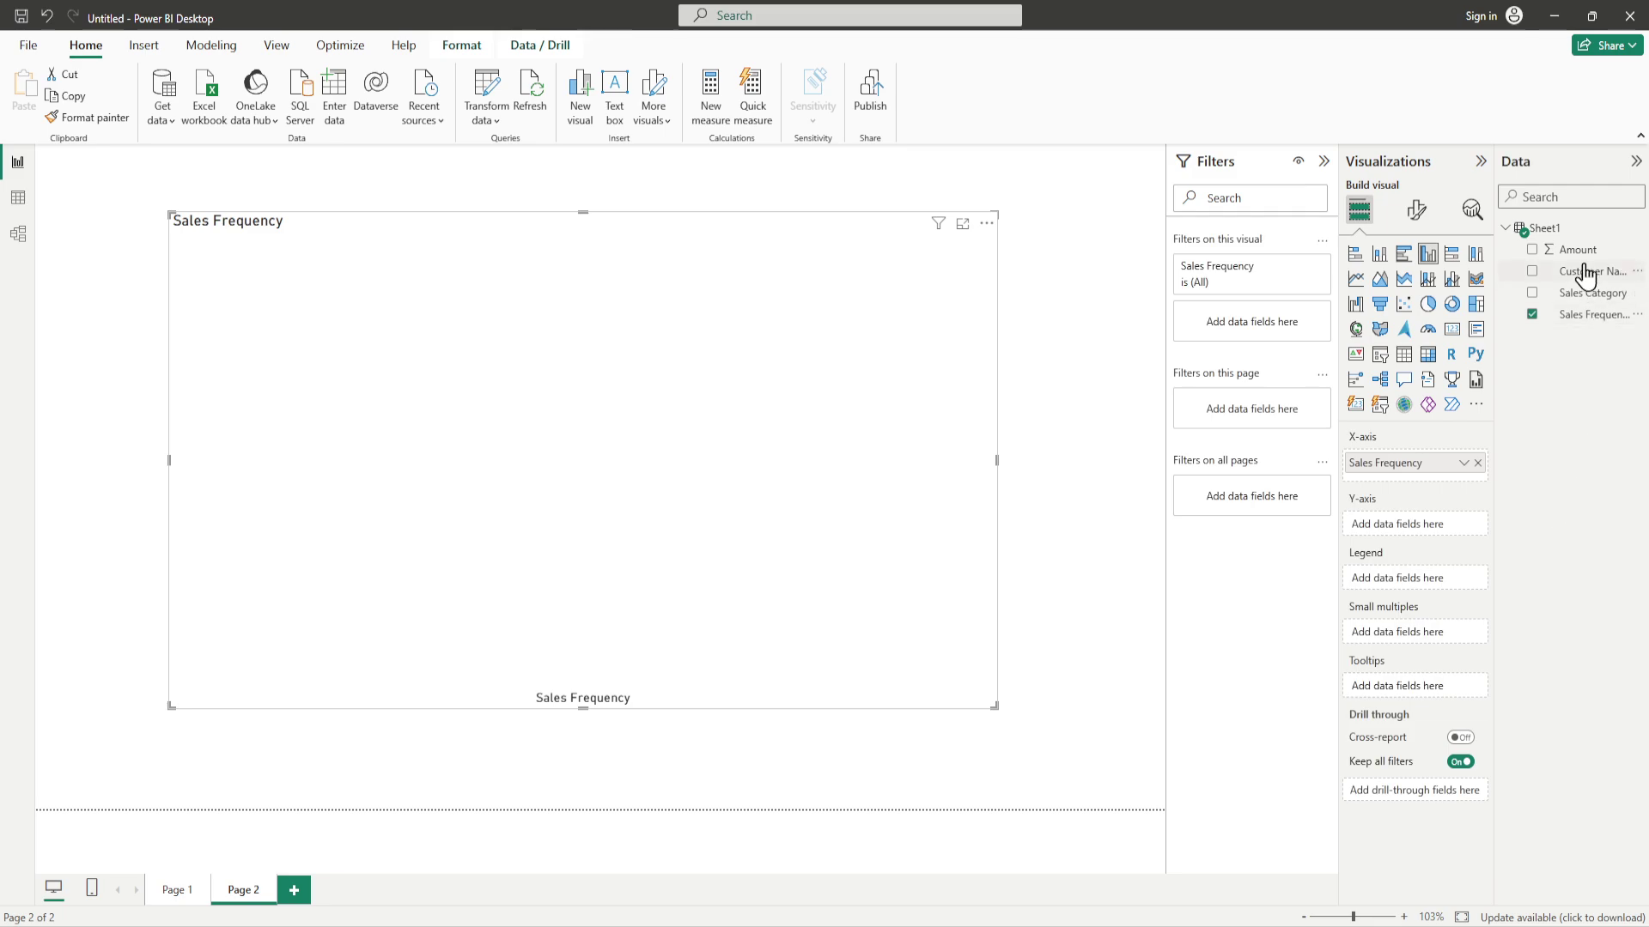
drag(1580, 250, 1458, 528)
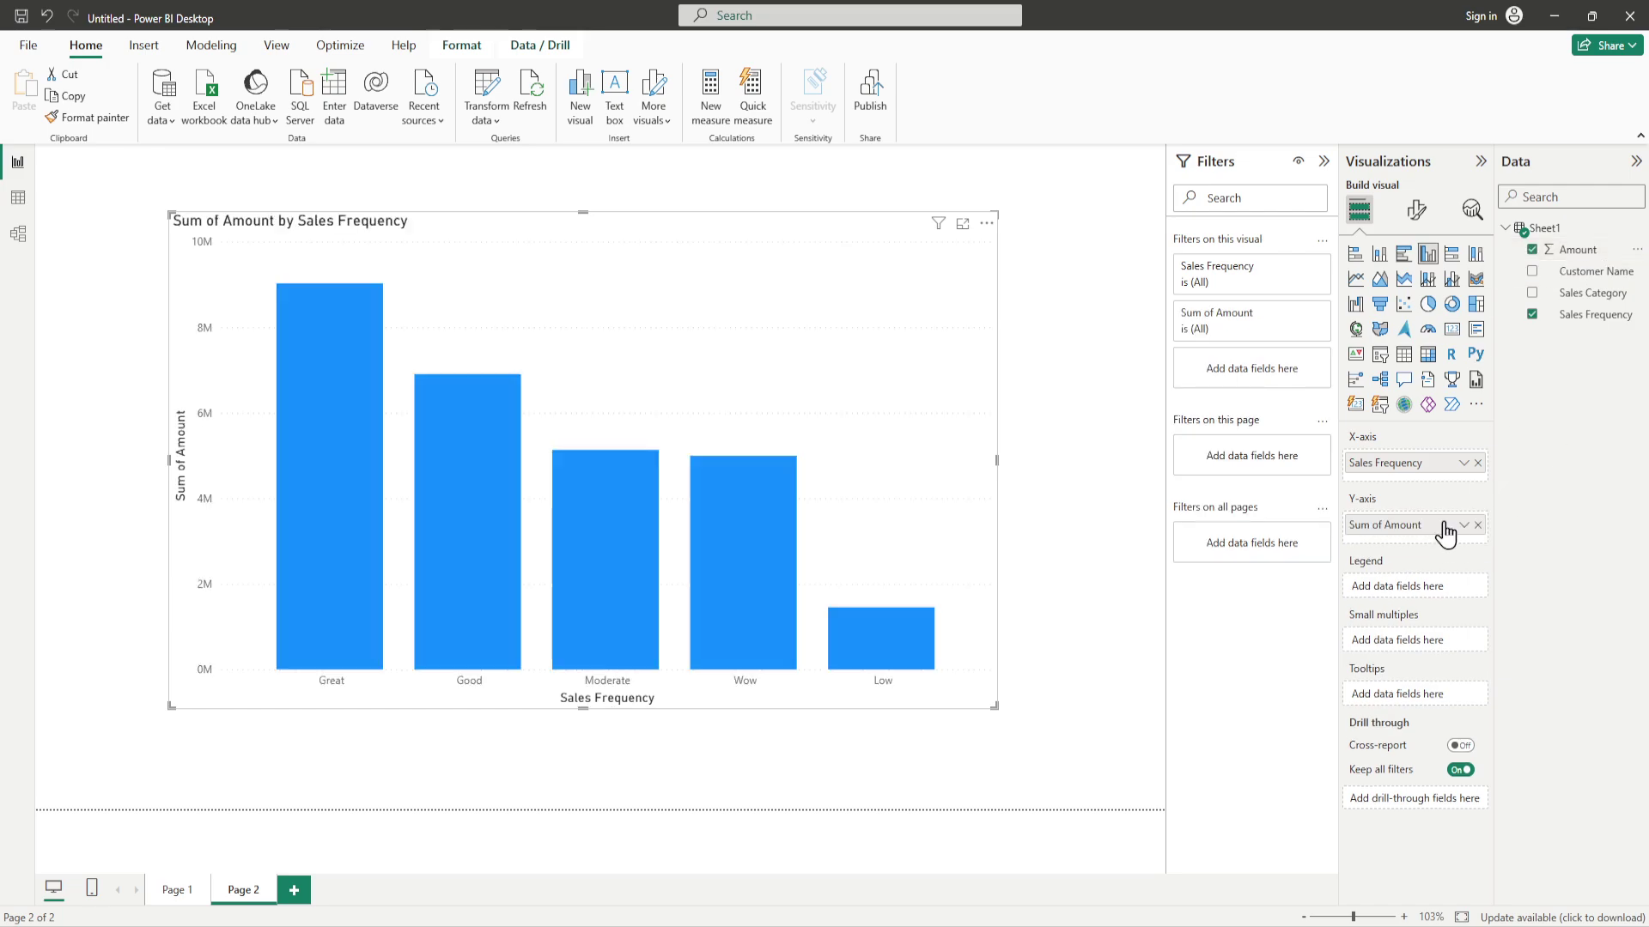
Switch the Amount aggregation to Count and sort the chart axis by Sales Frequency.
click(1463, 526)
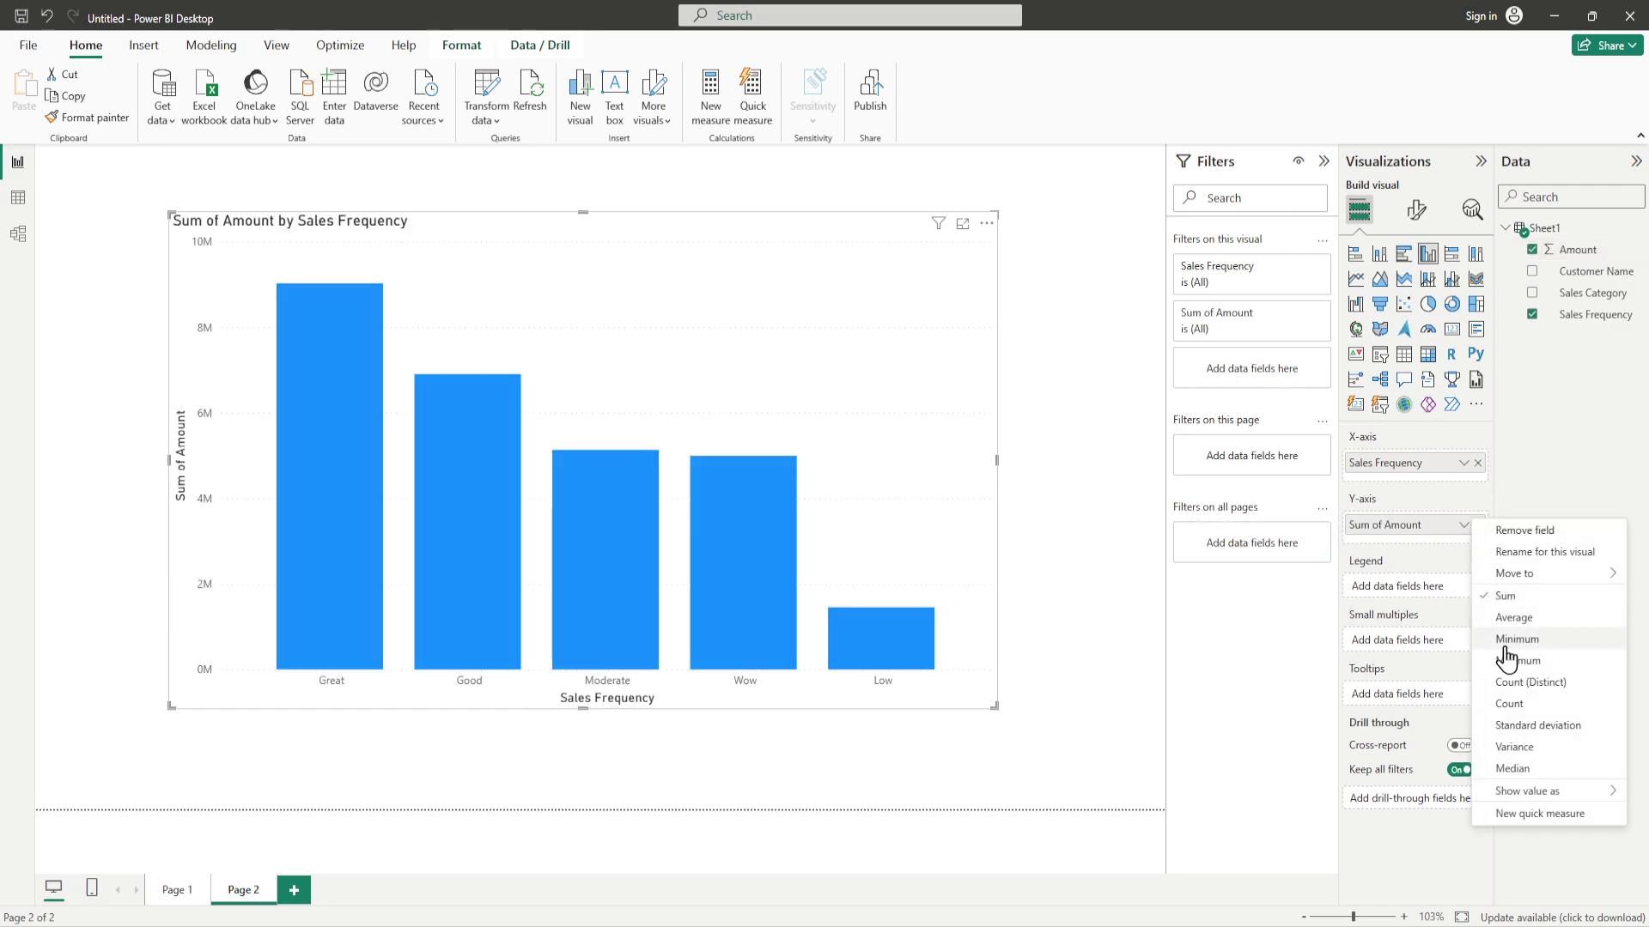
click(1508, 704)
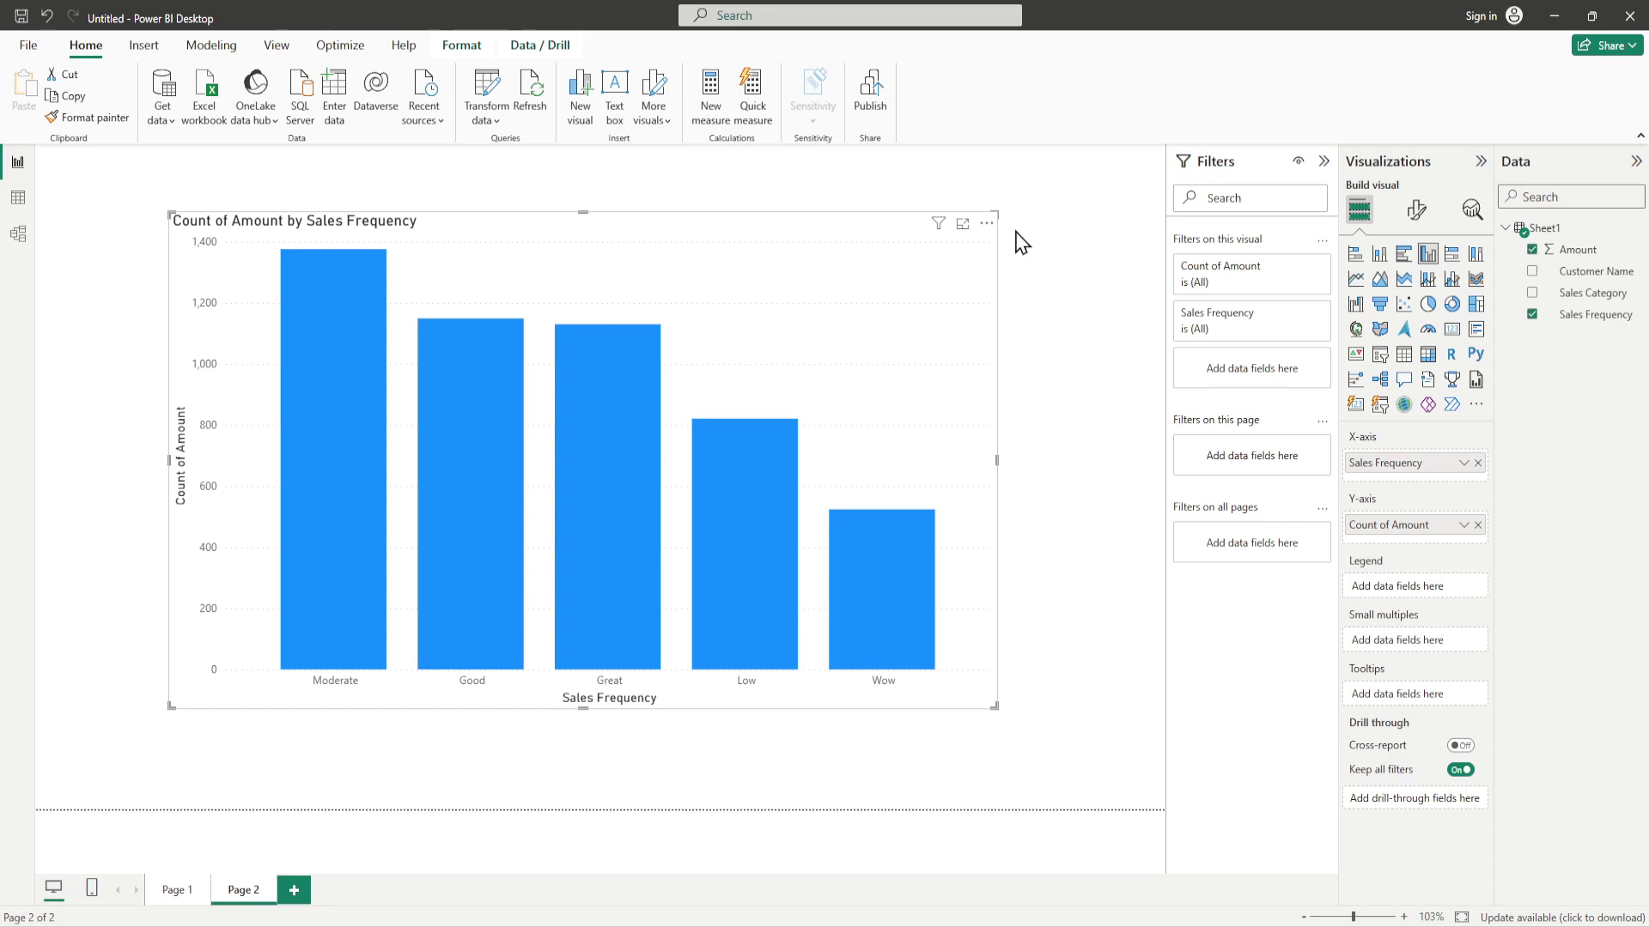
click(987, 223)
mouse_move(1074, 331)
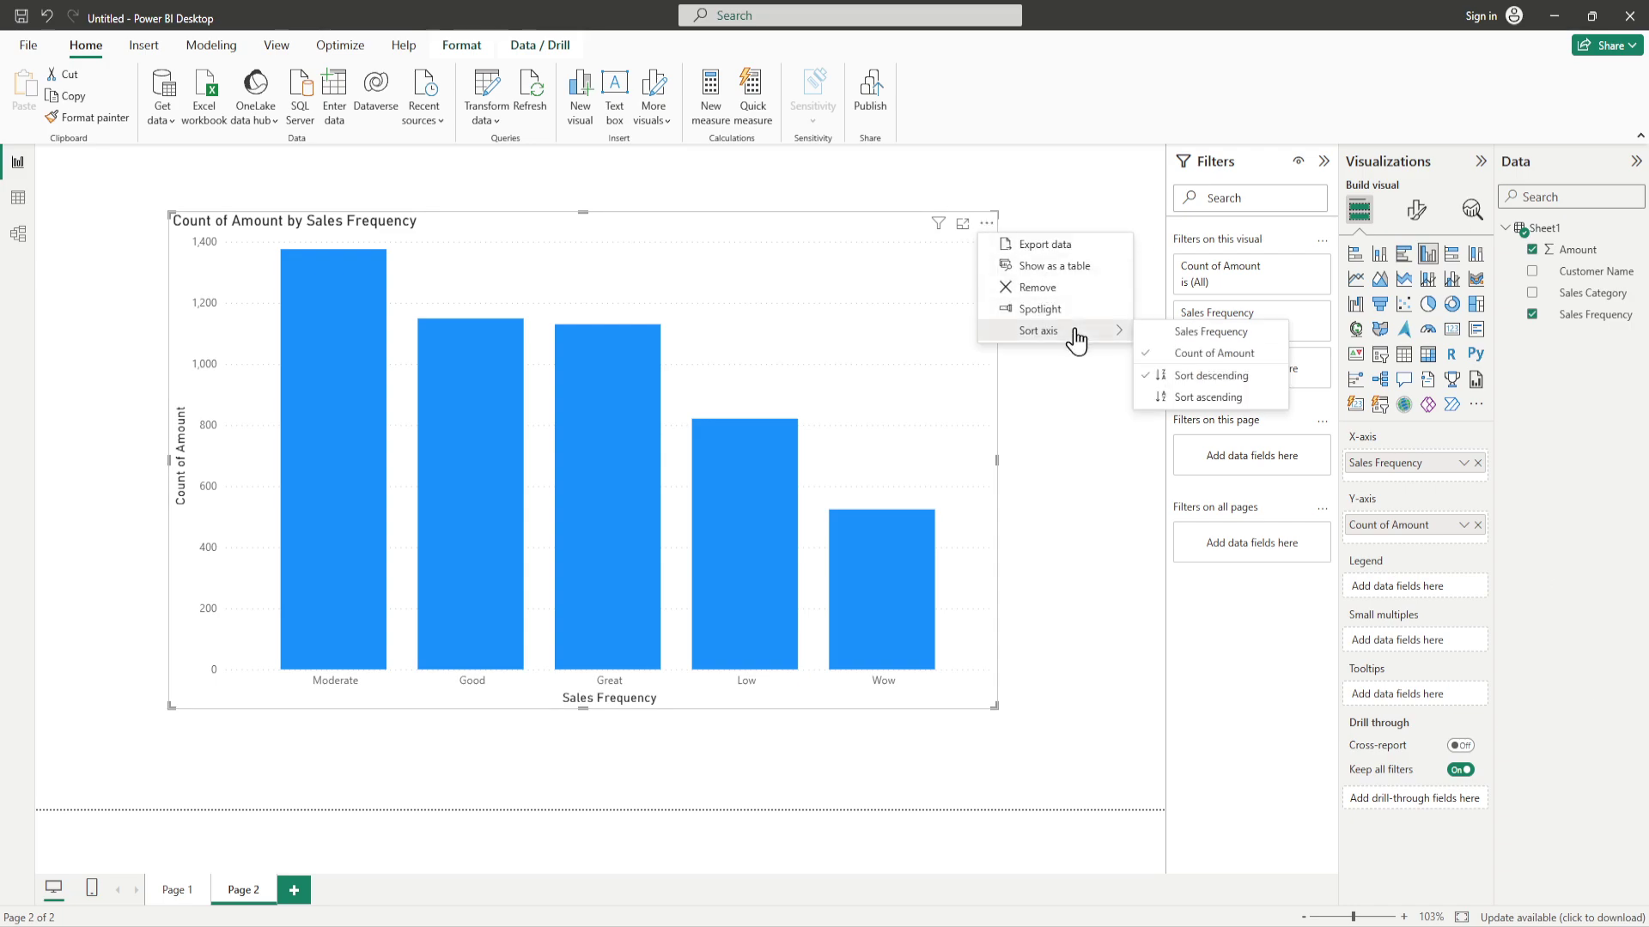
click(1199, 335)
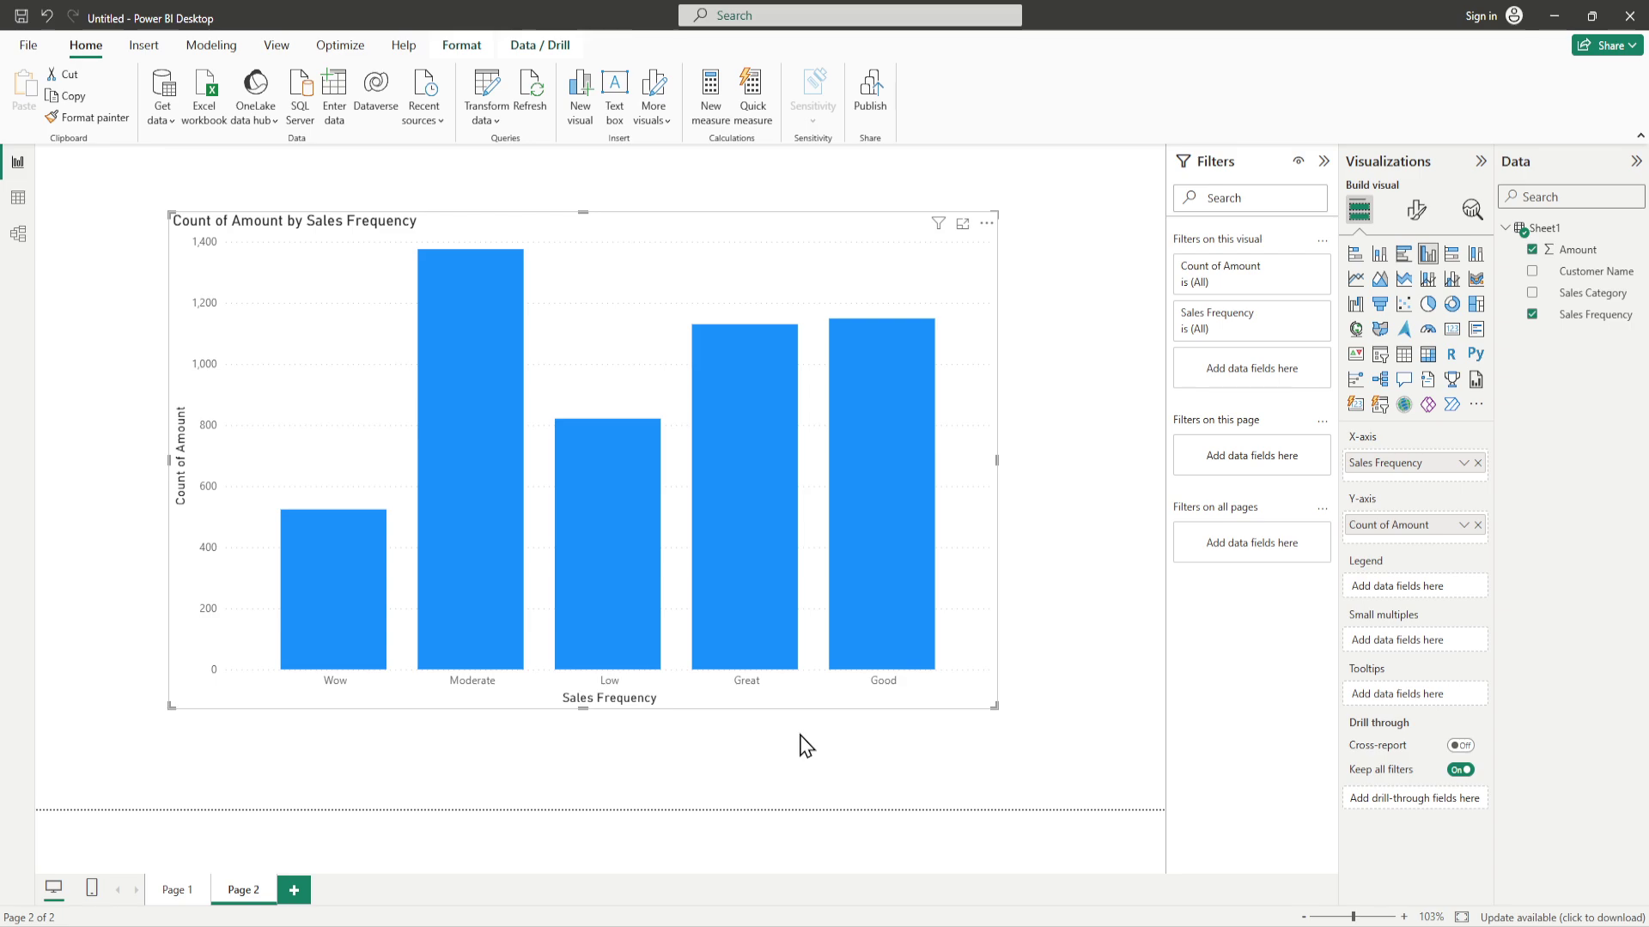
Turn on data labels positioned at Inside base of each column.
click(1418, 216)
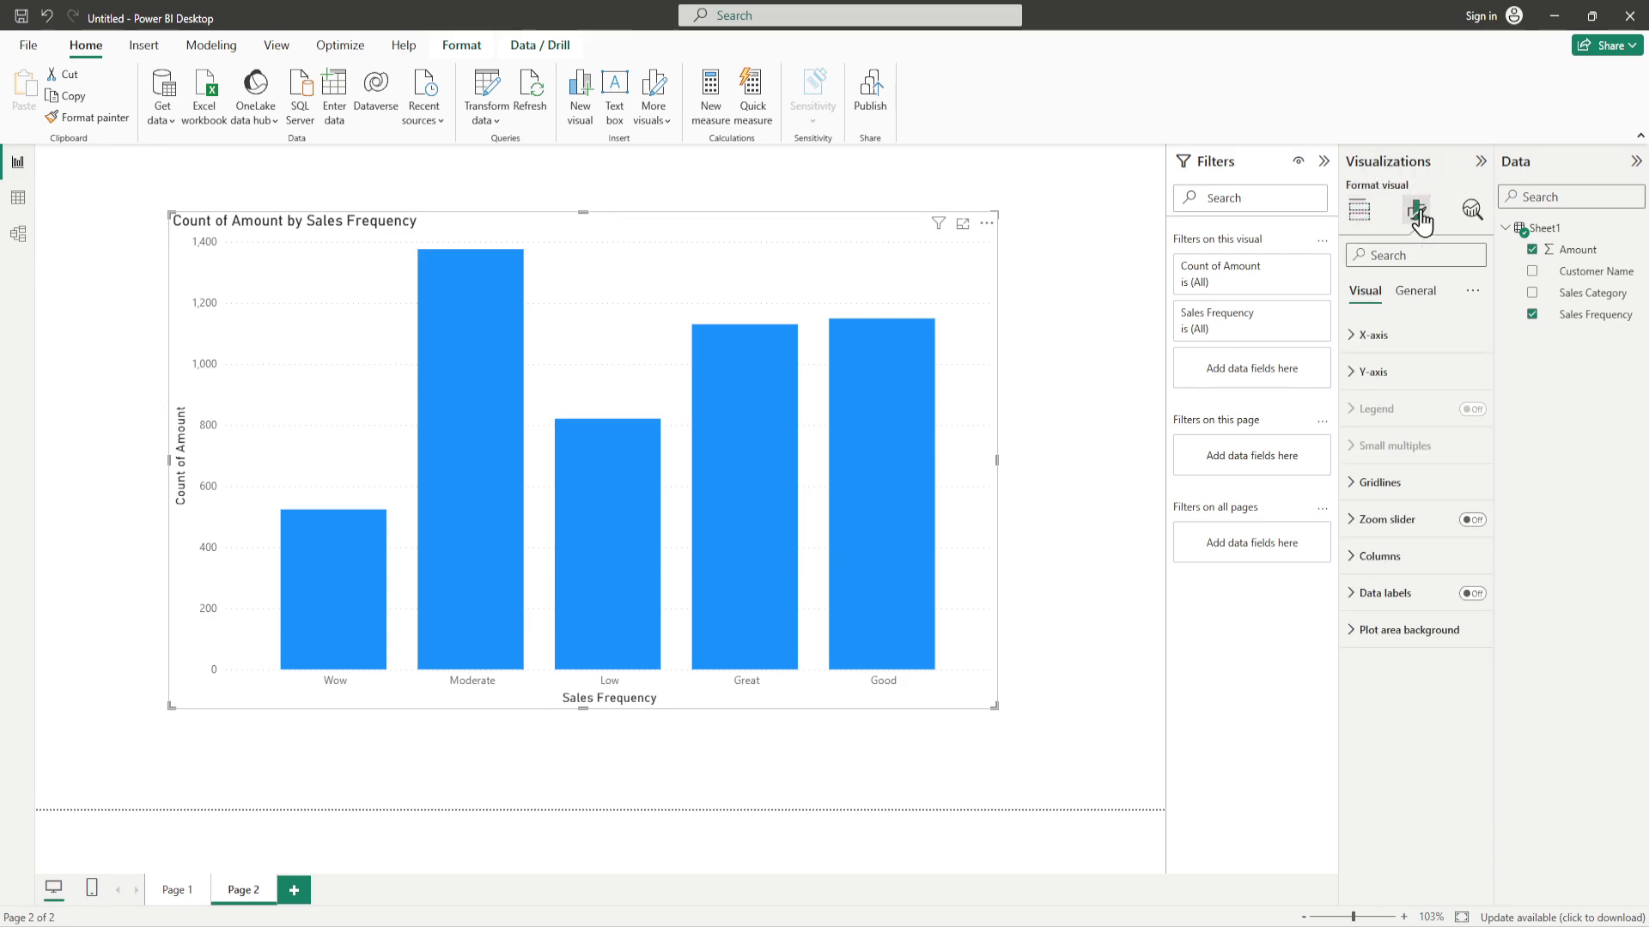
click(1474, 593)
click(1369, 602)
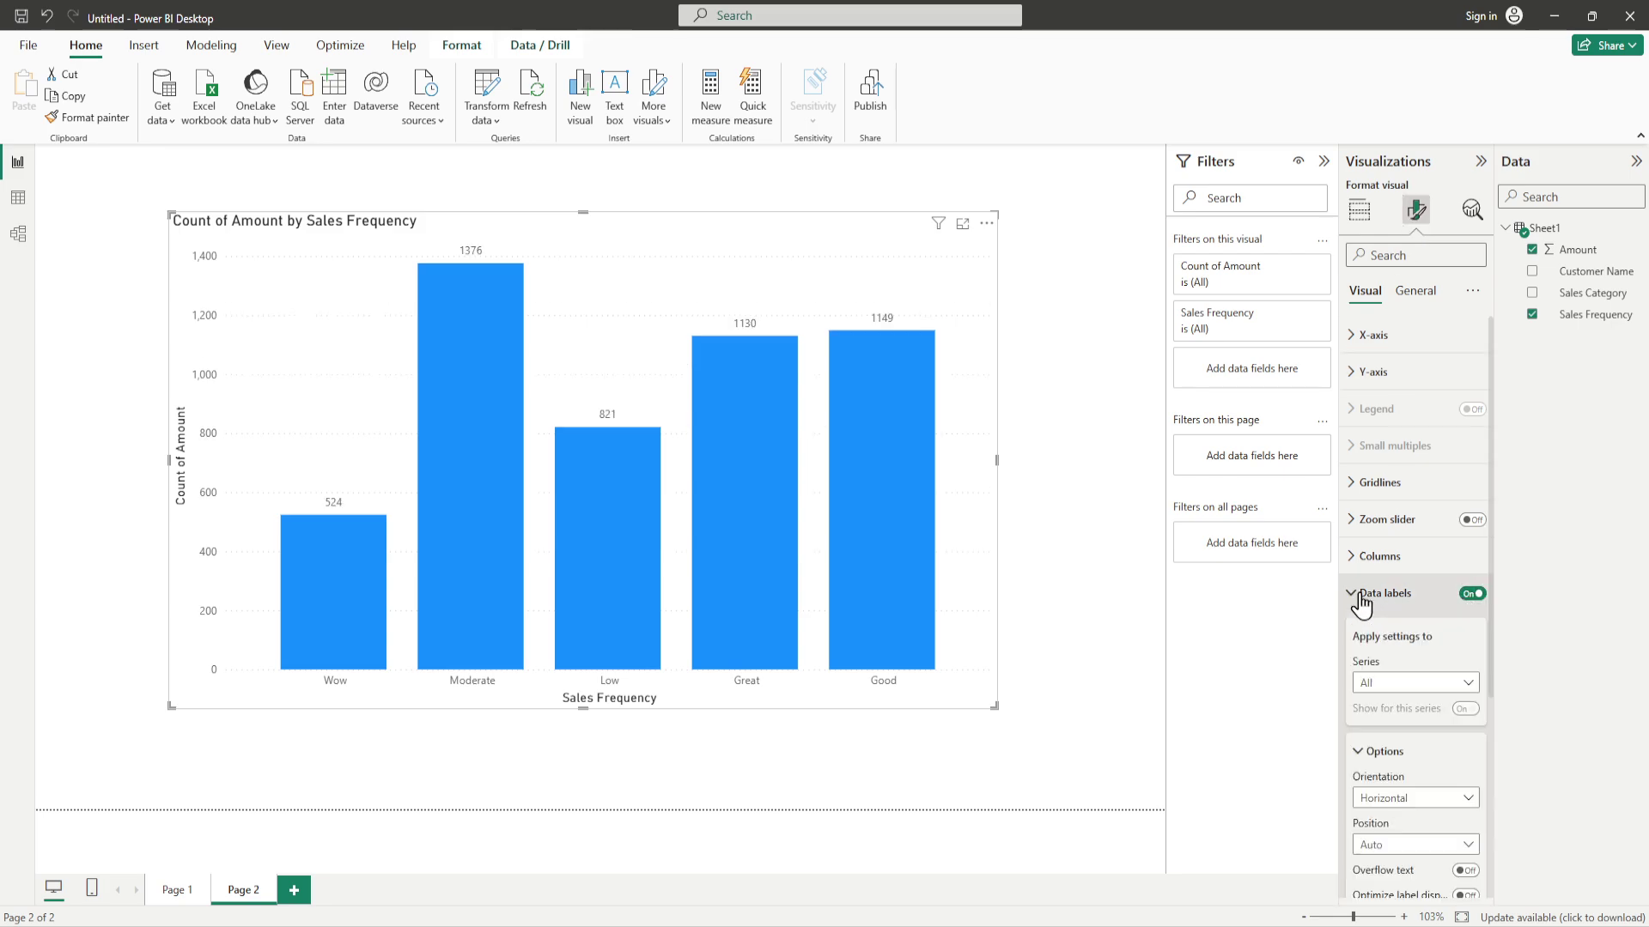
click(1462, 846)
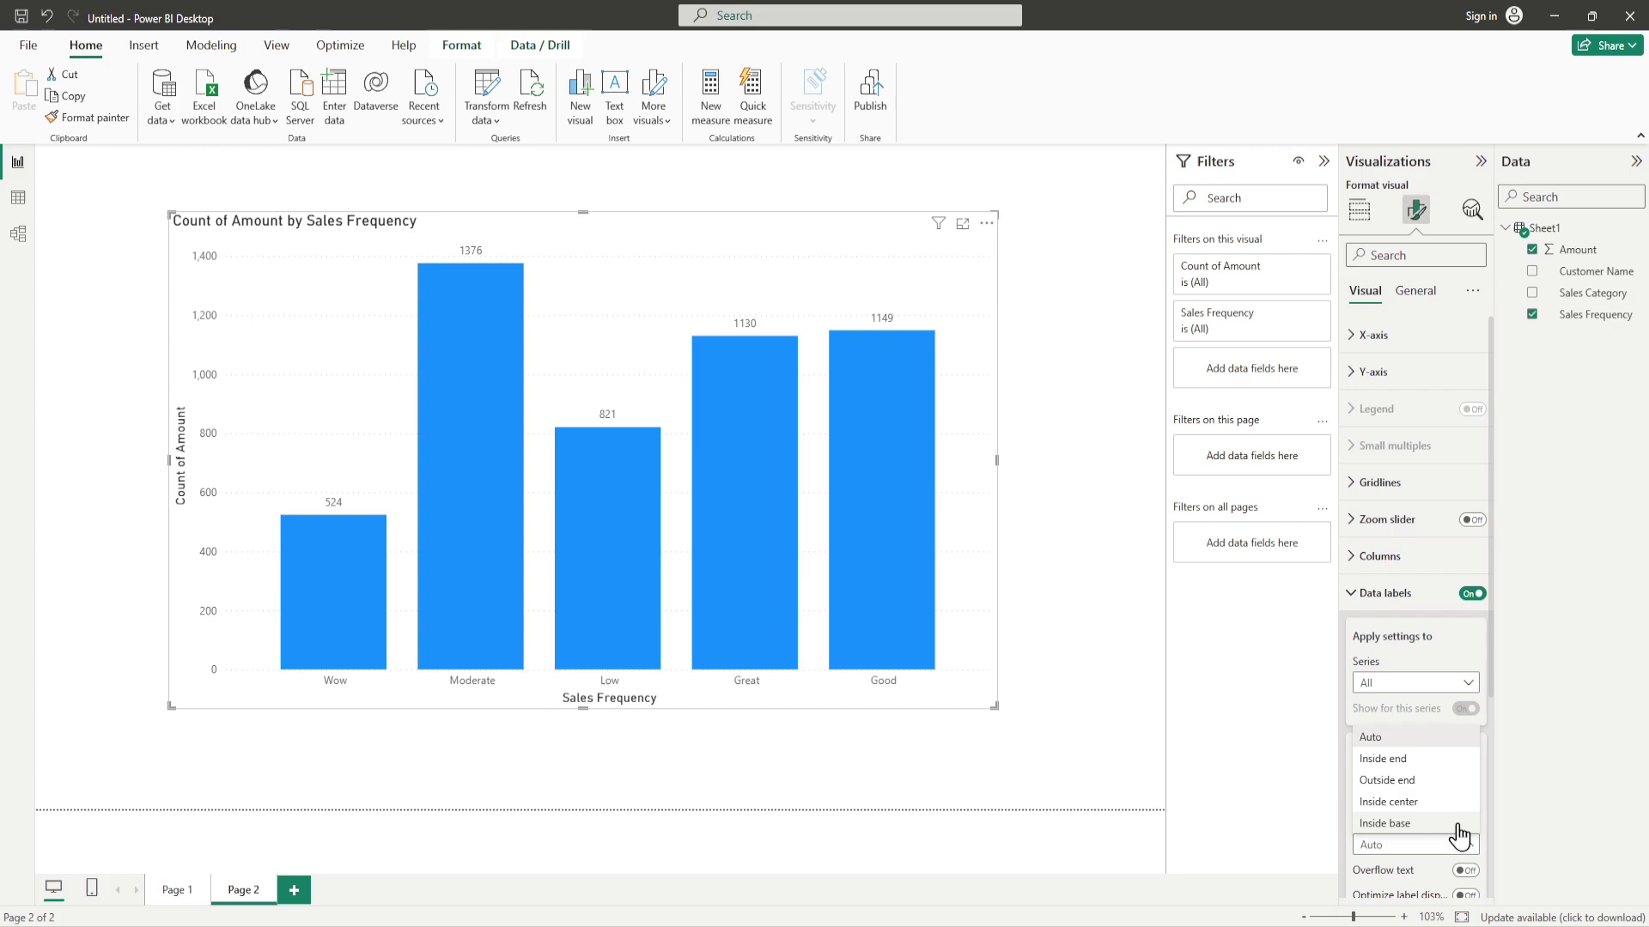
click(1431, 825)
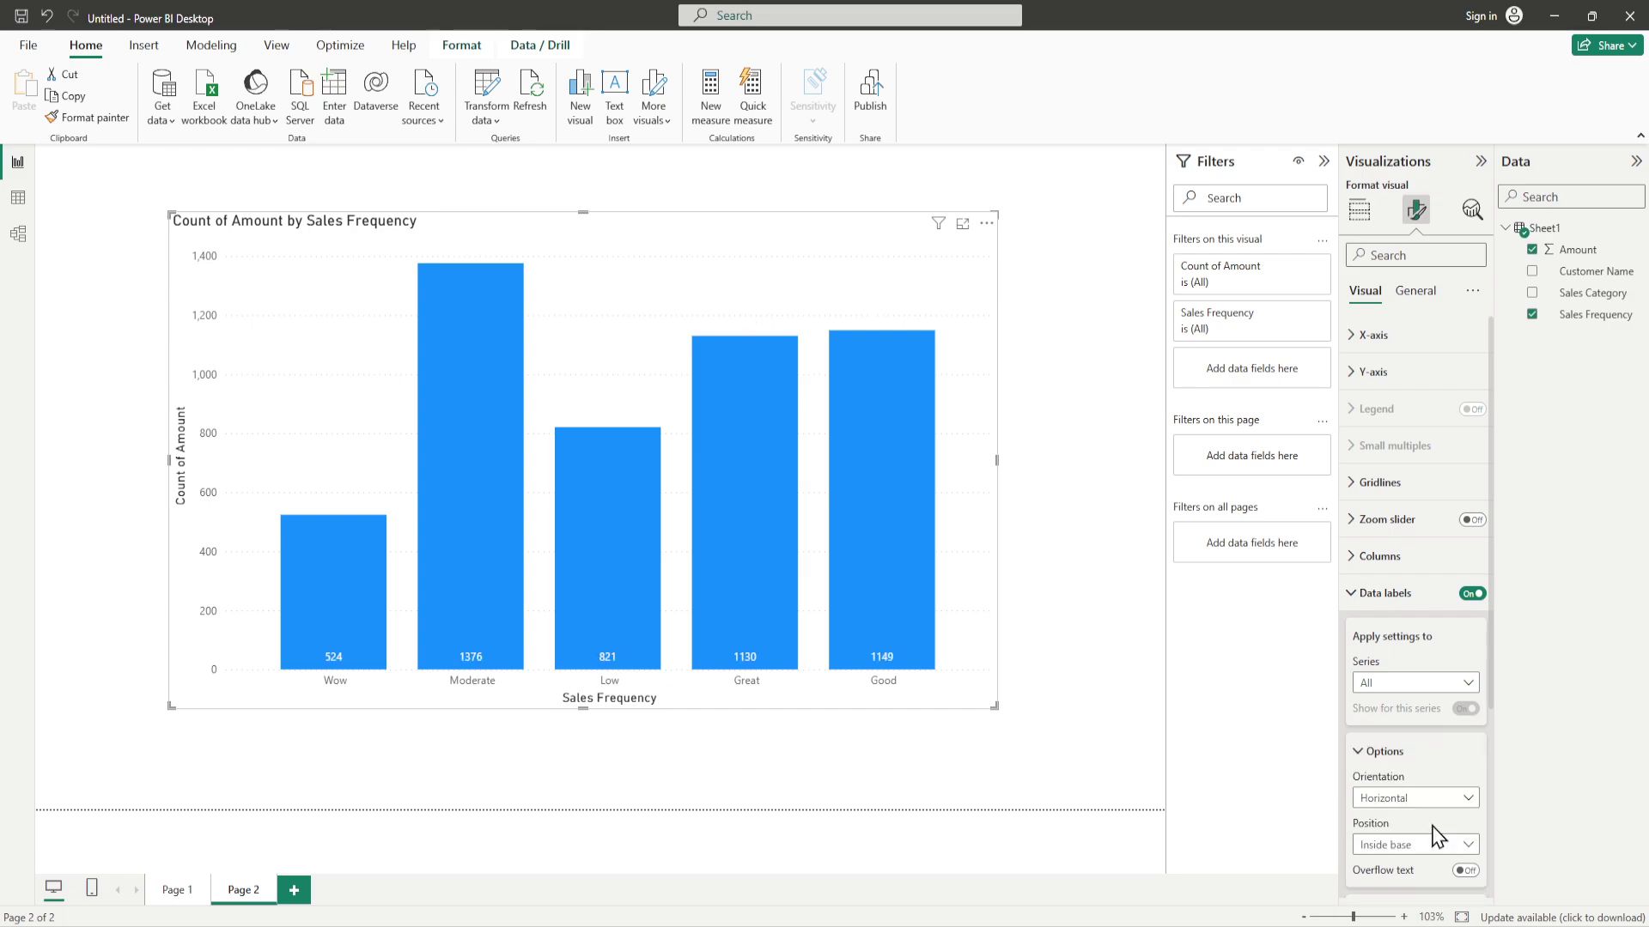
Turn on the chart's visual border and drop shadow effects.
click(1067, 731)
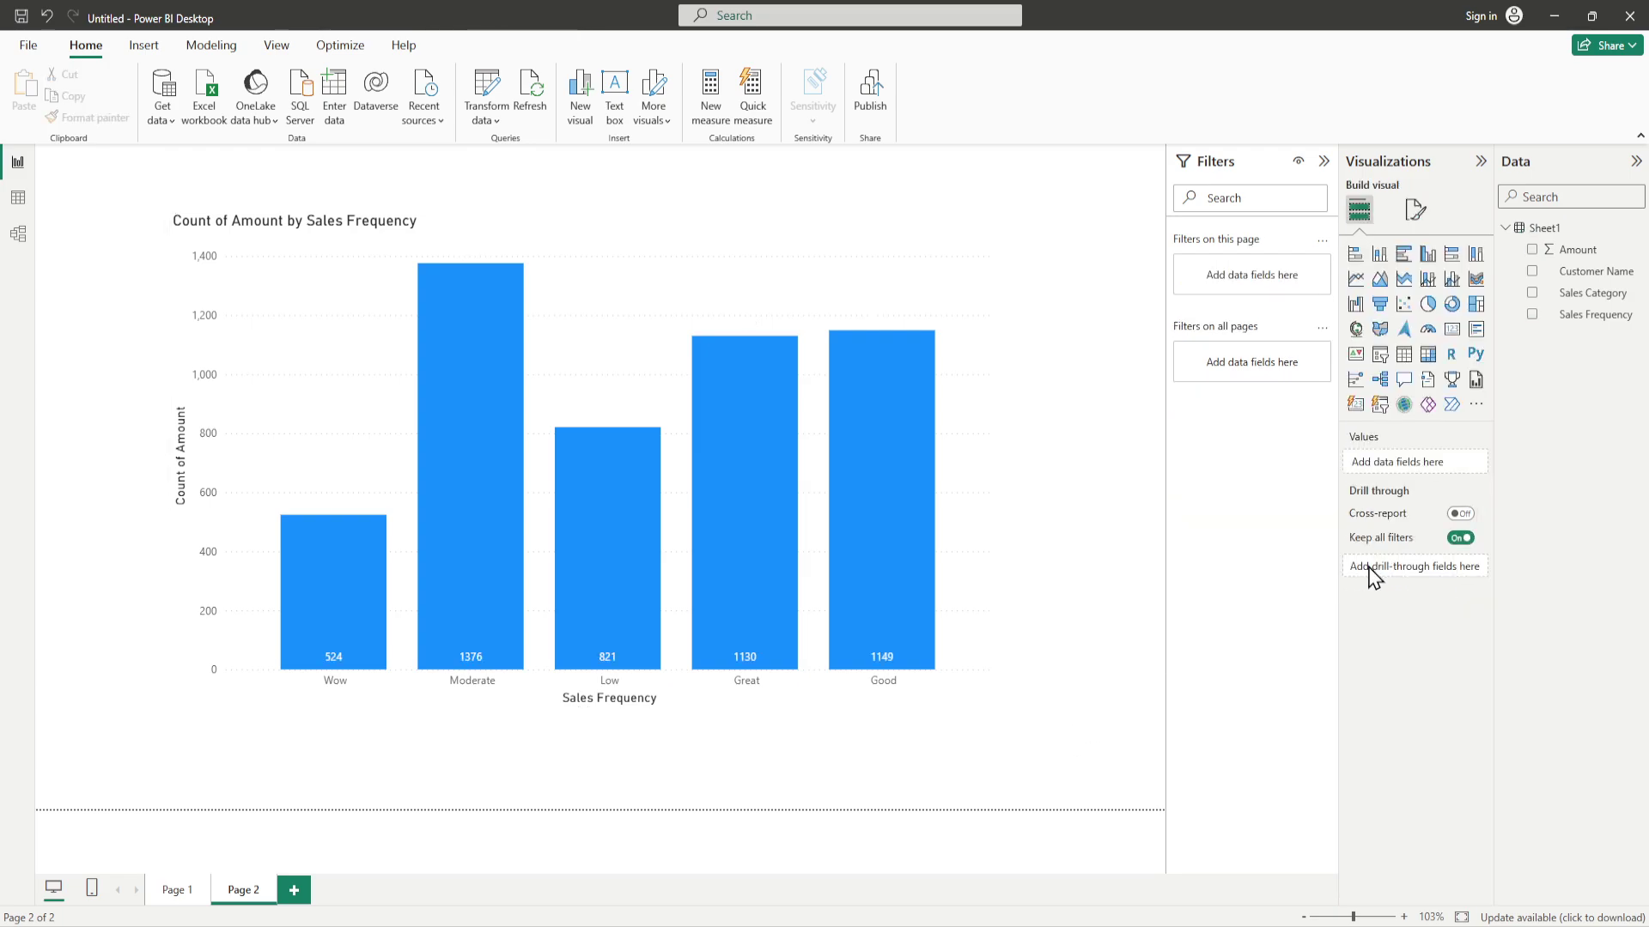
click(986, 589)
click(1416, 209)
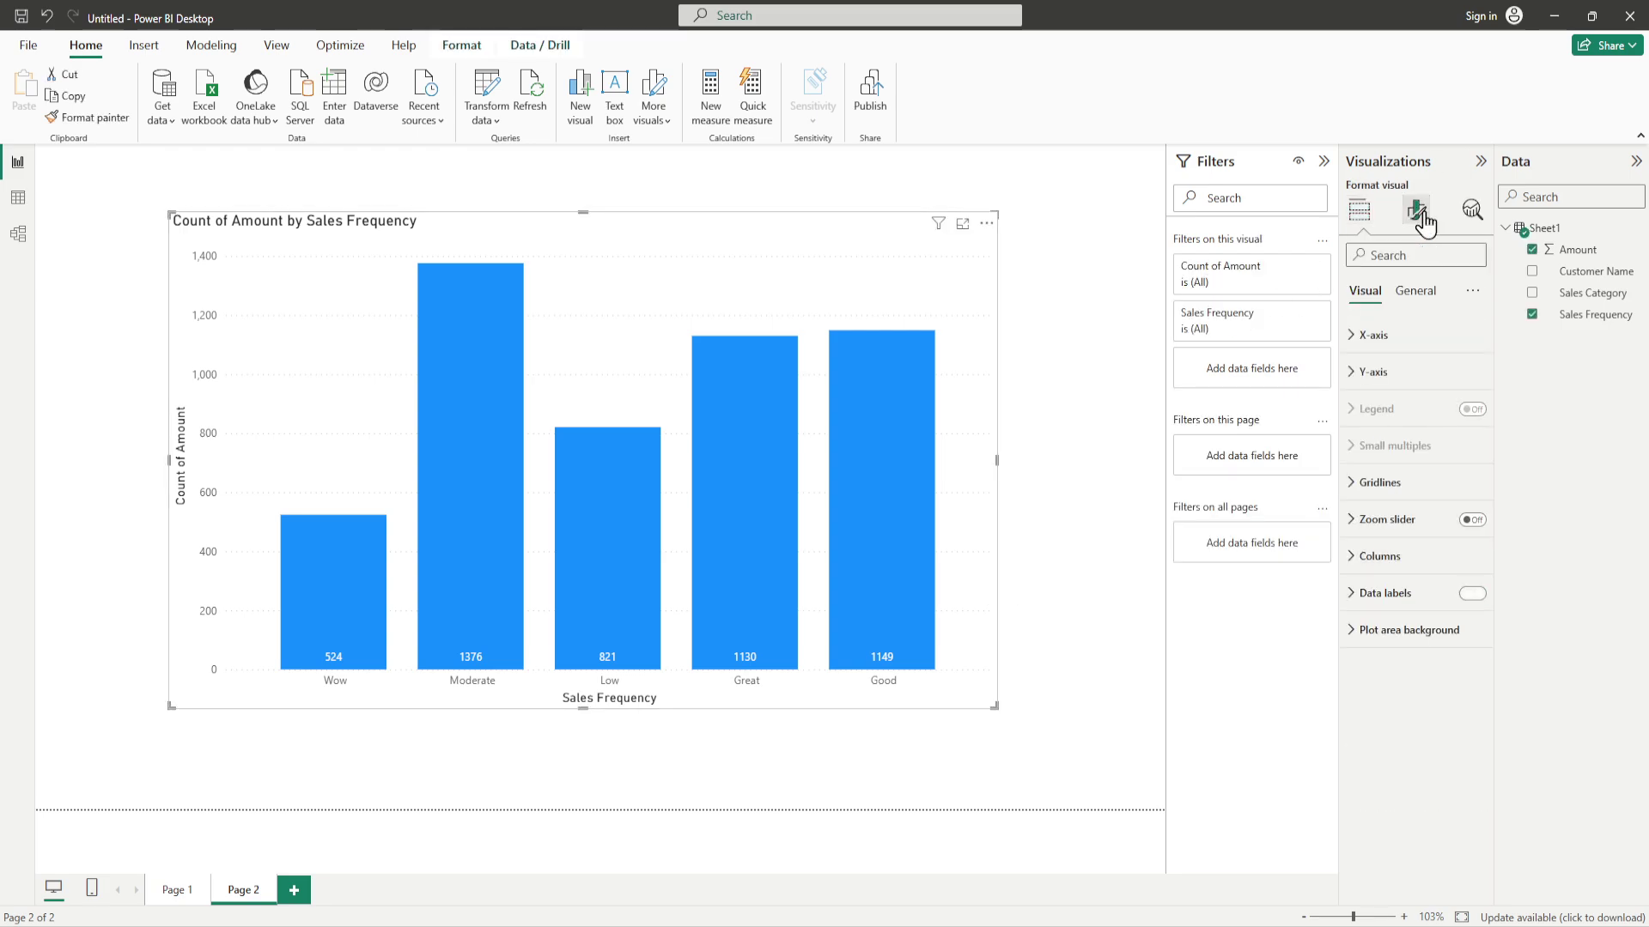
click(1419, 294)
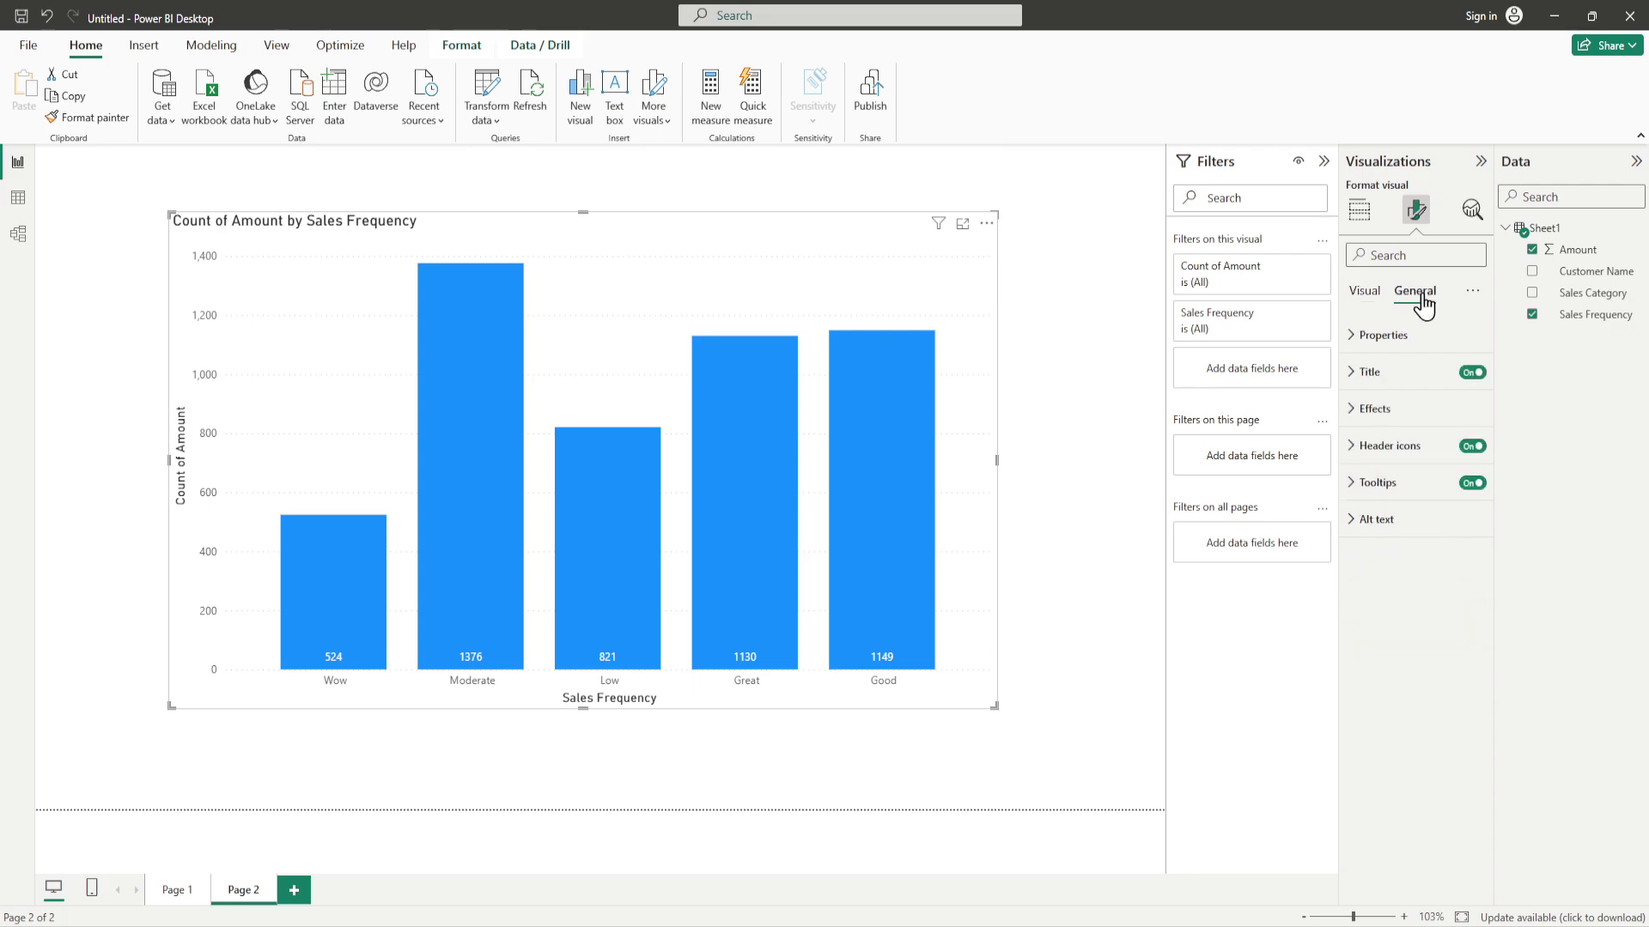
click(1375, 410)
click(1466, 600)
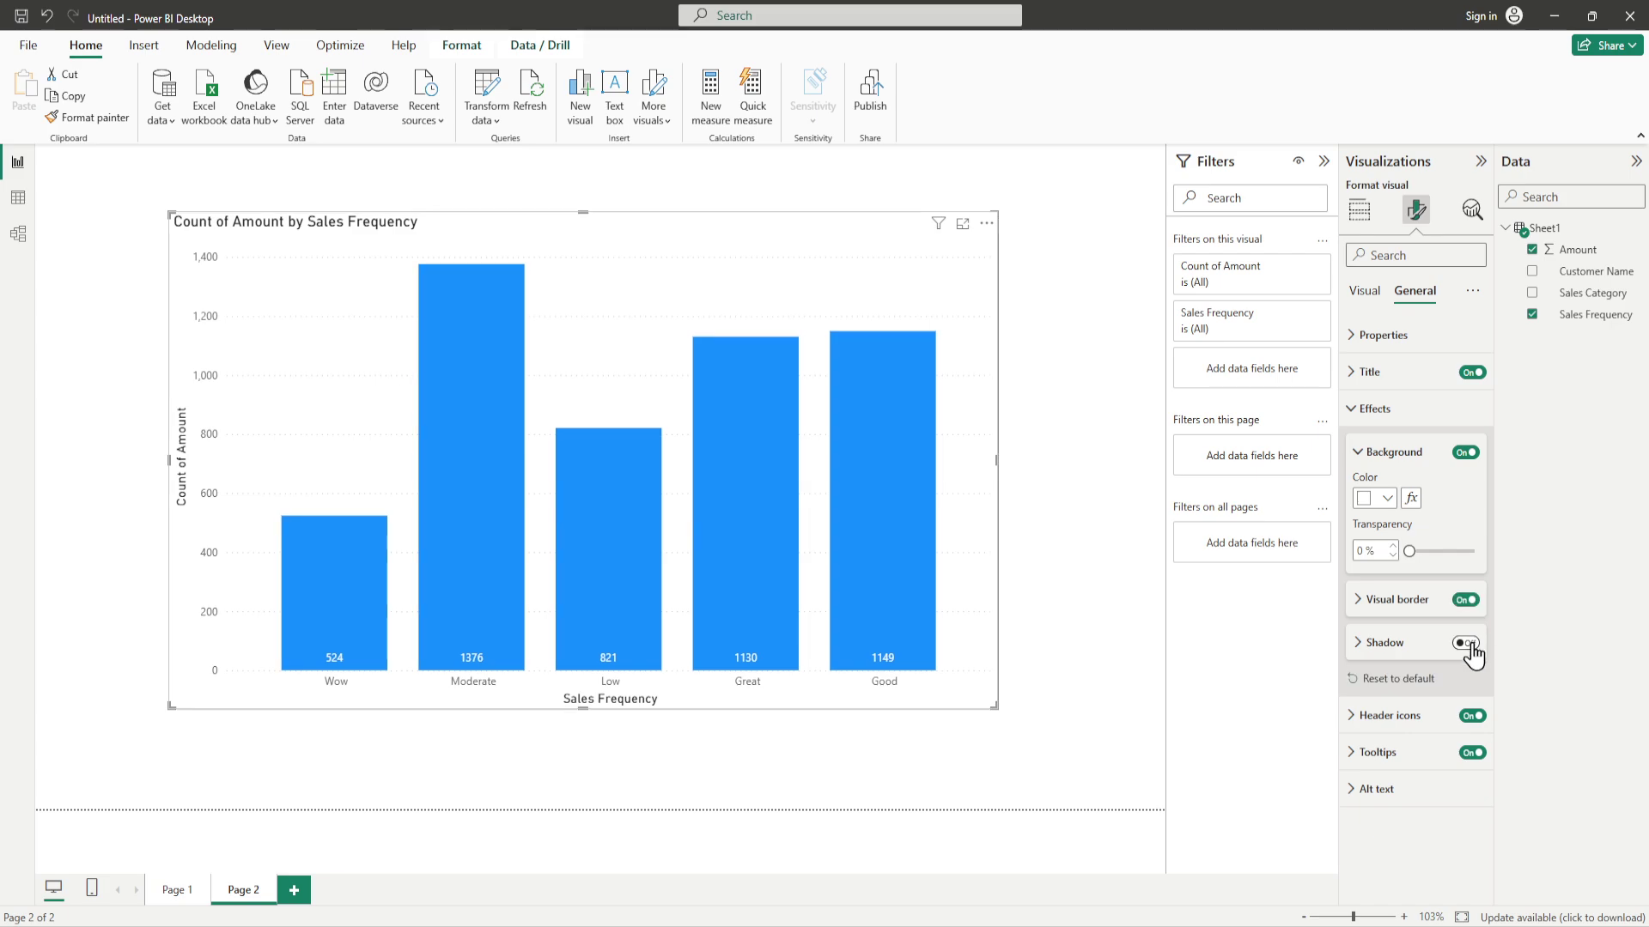
click(1465, 643)
click(1130, 716)
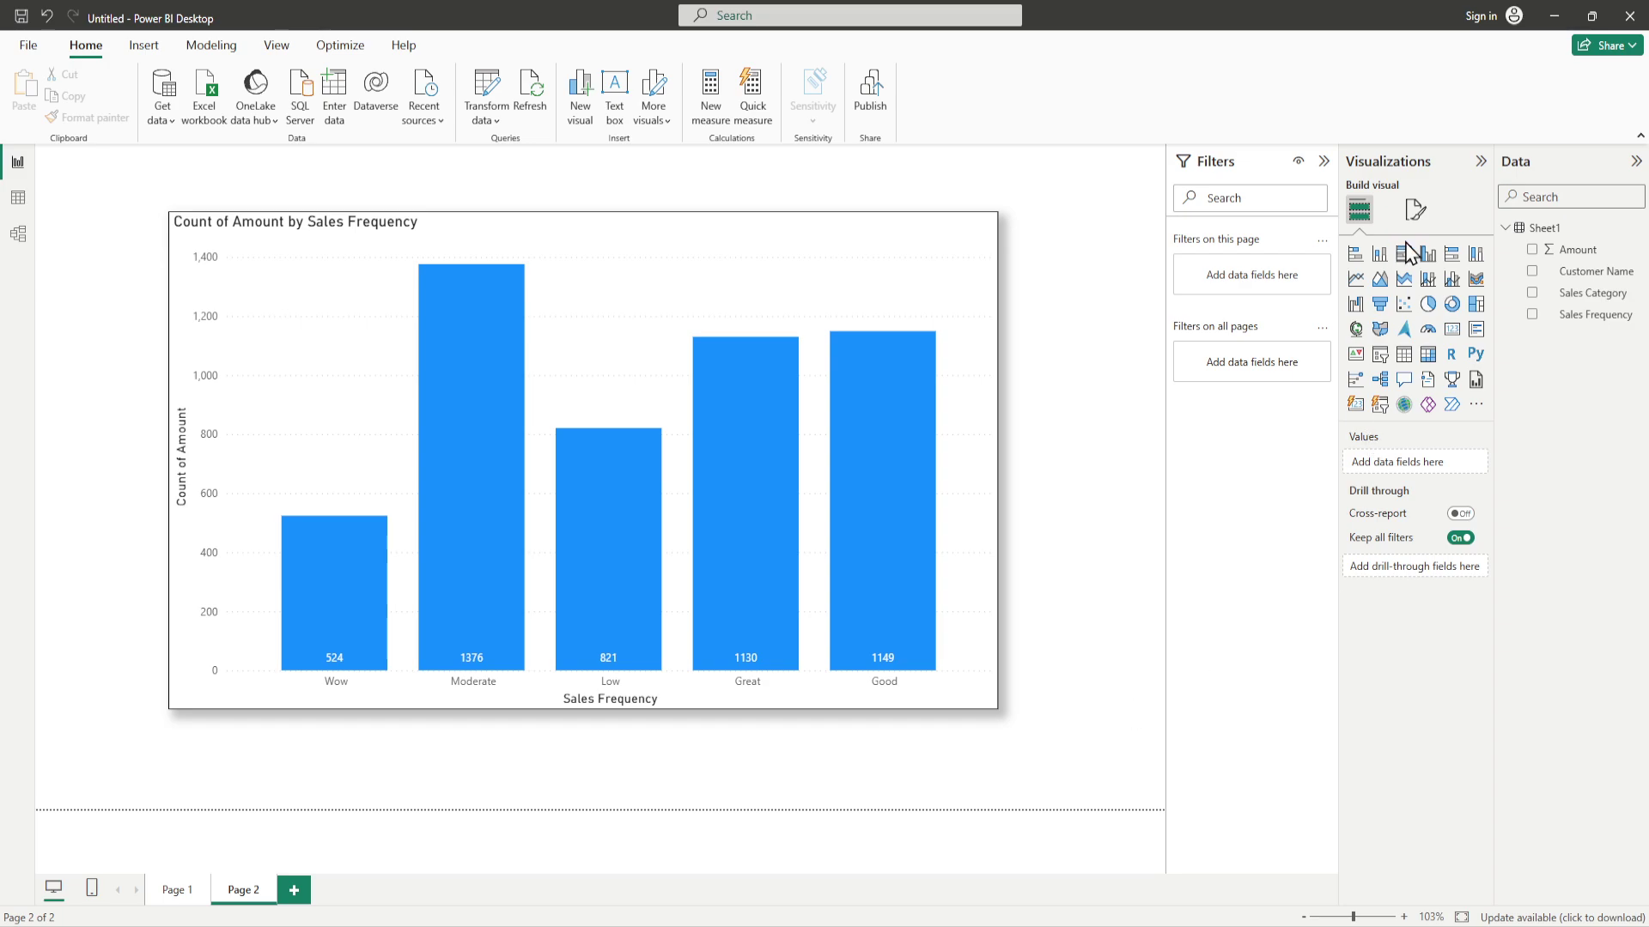
Open conditional formatting for the column colour and switch it to a Gradient style.
click(960, 515)
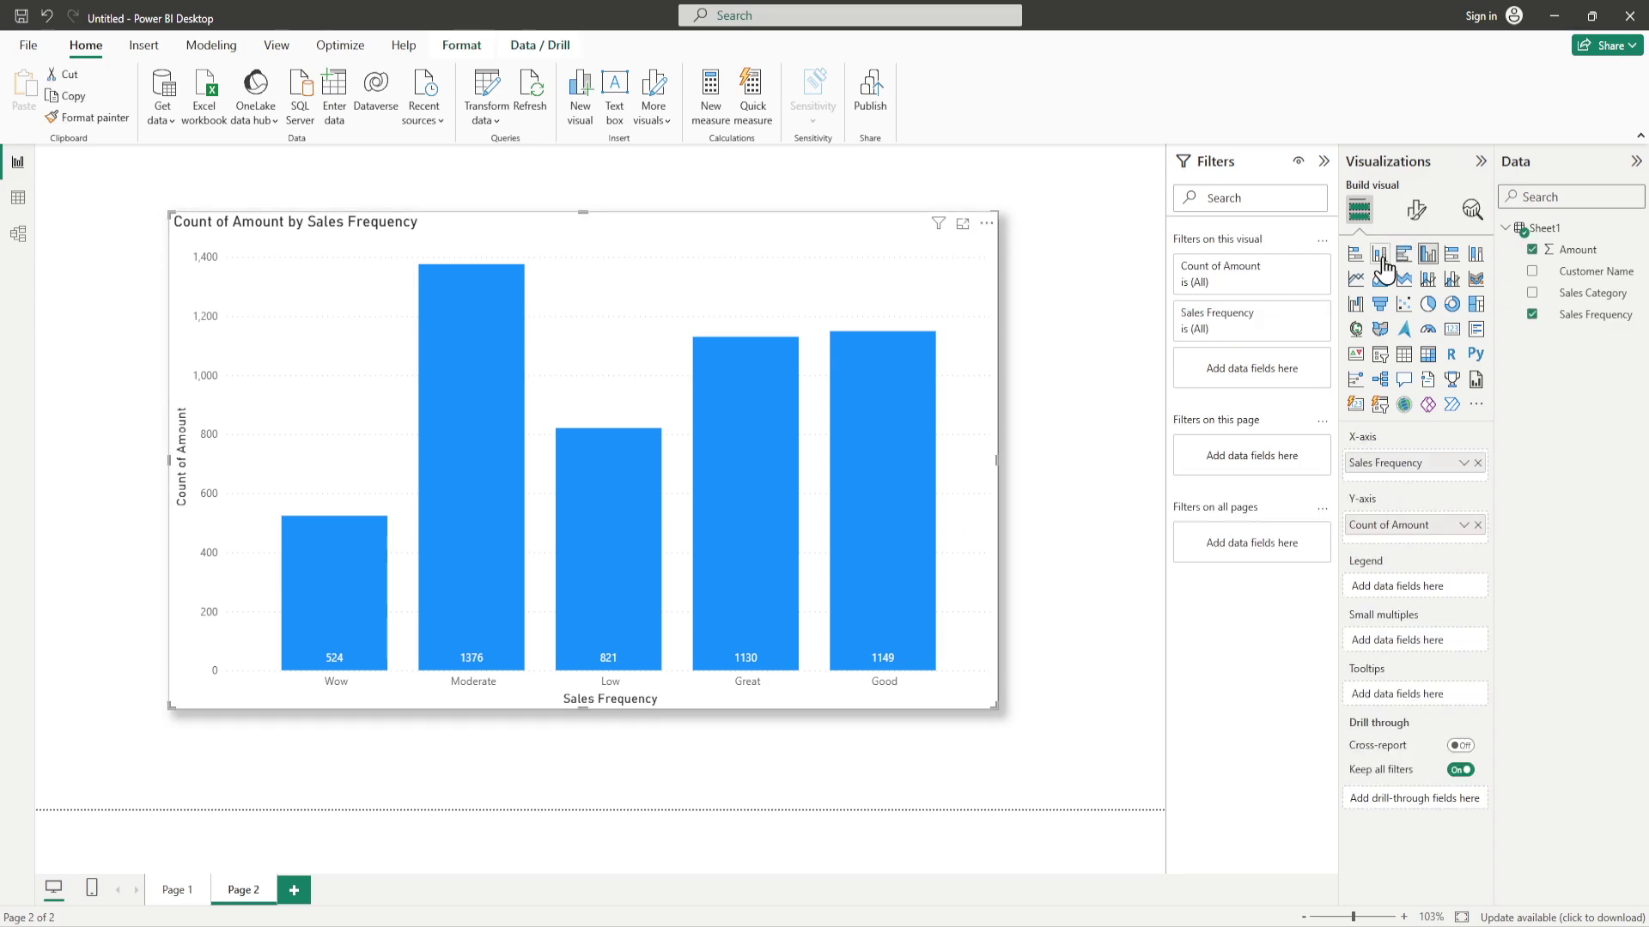
click(1416, 210)
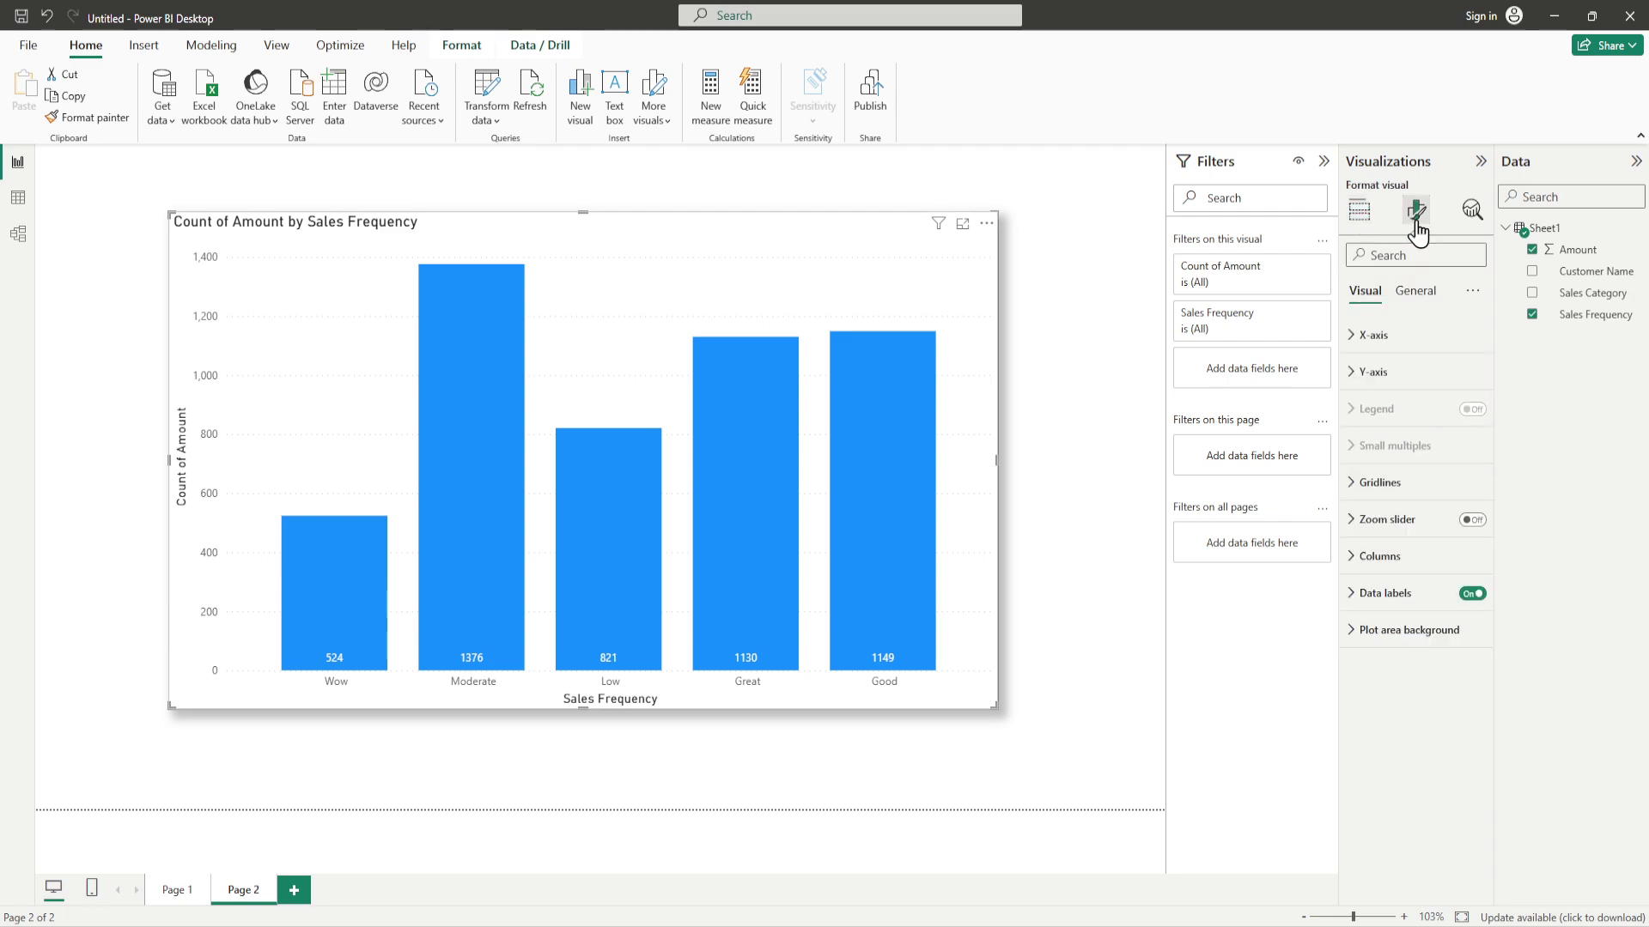
click(1366, 557)
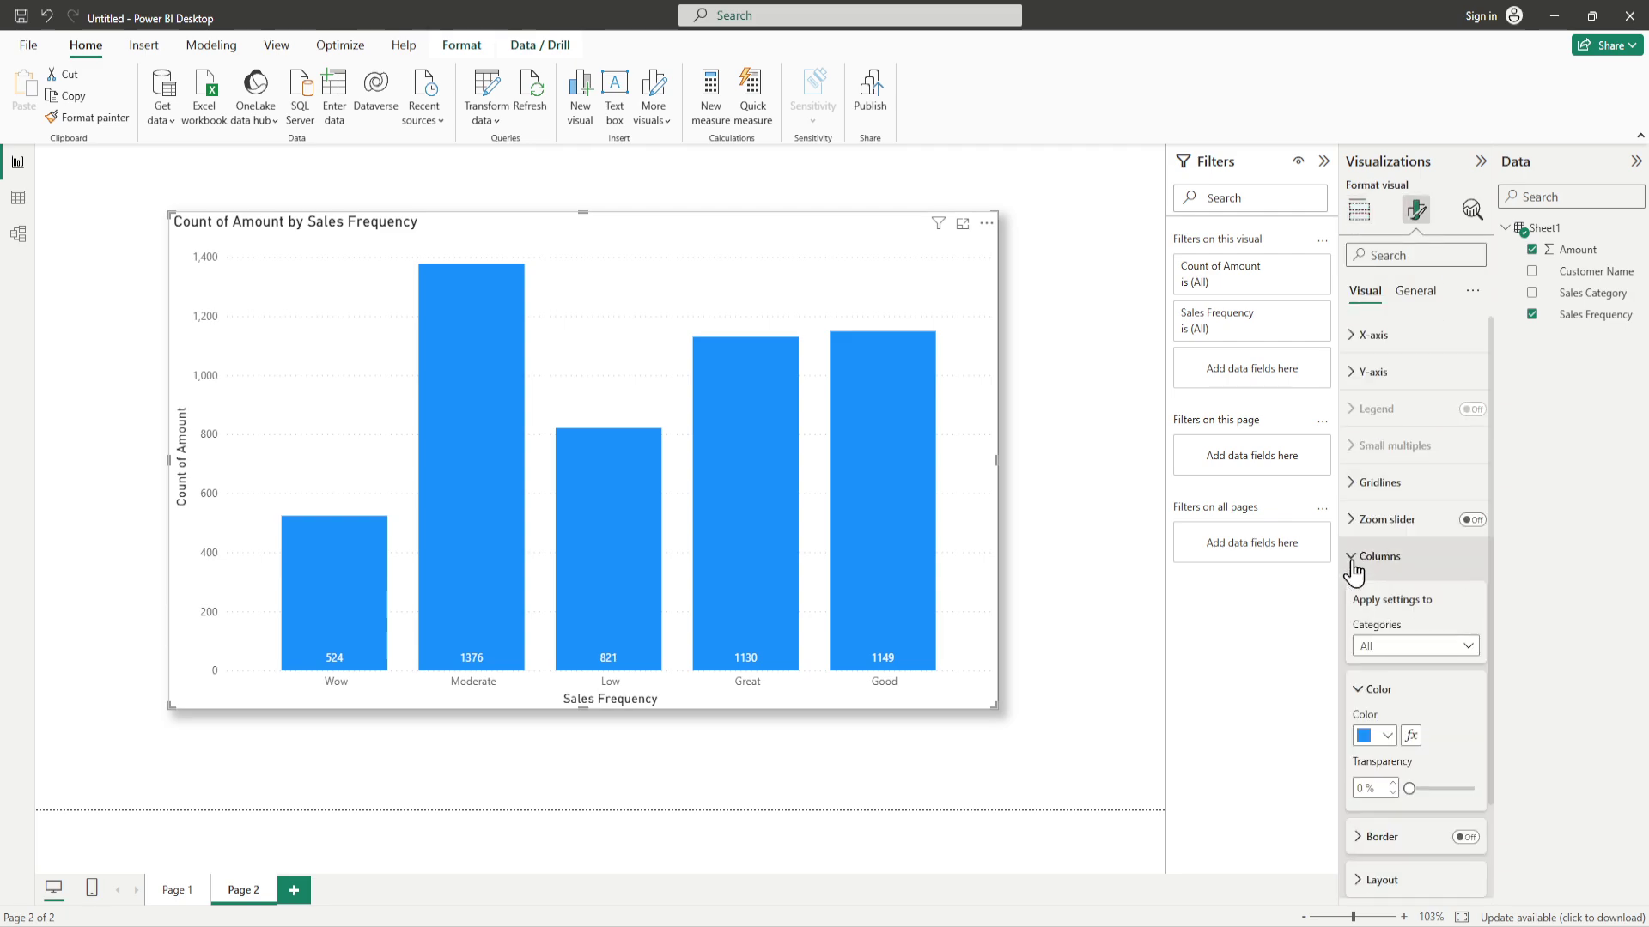
click(1411, 735)
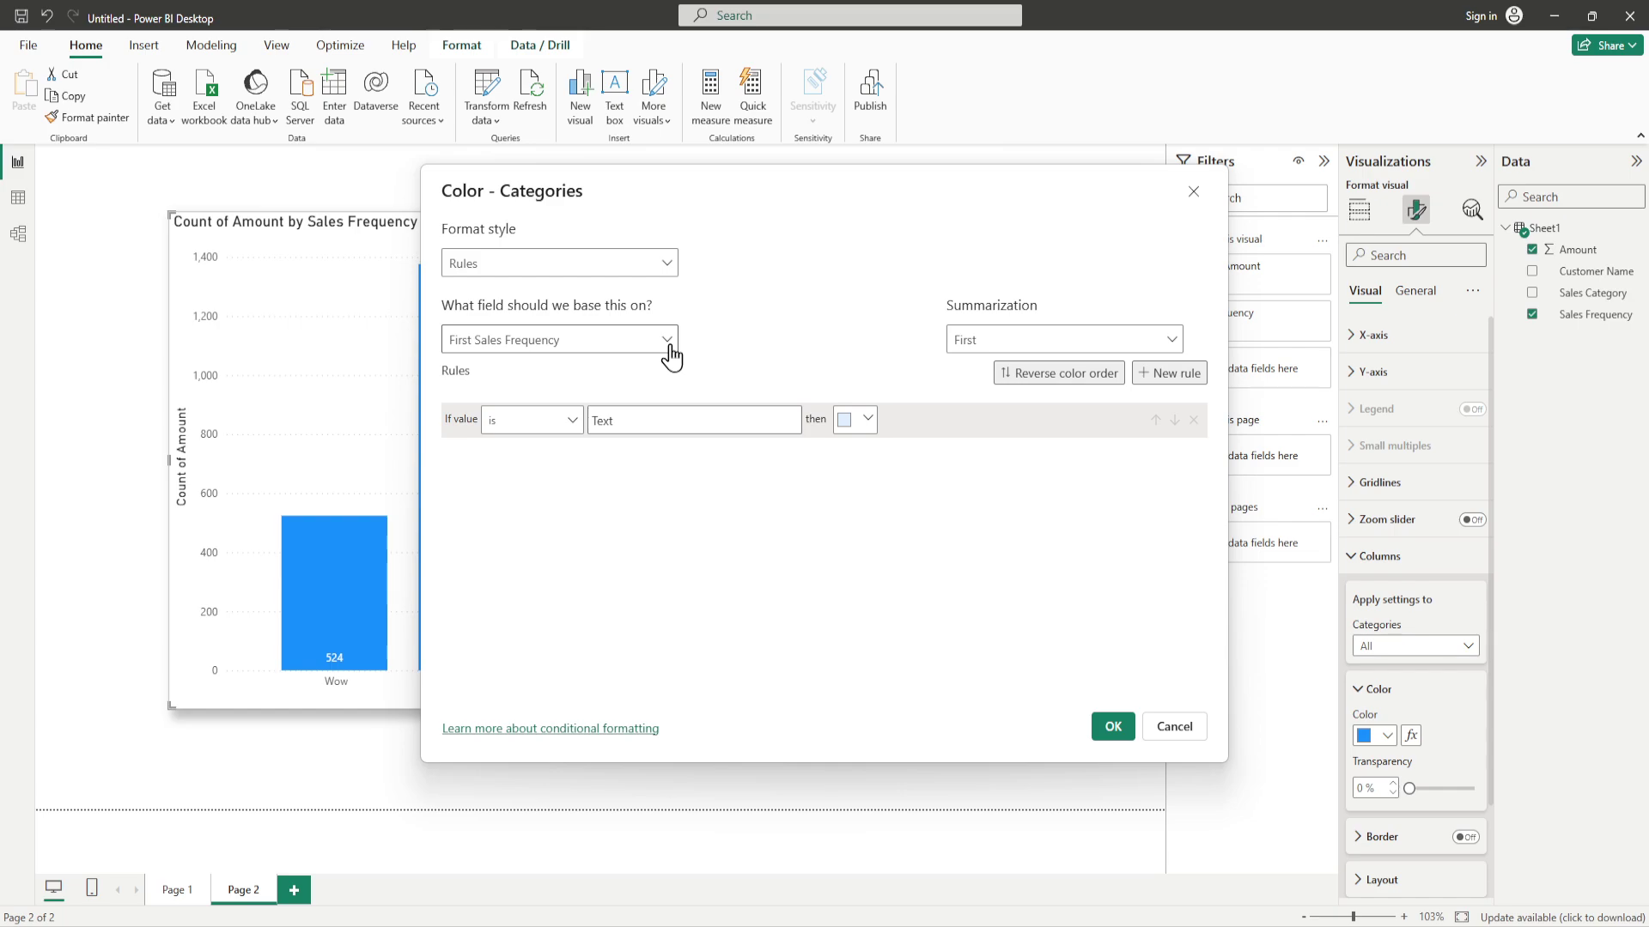
click(668, 344)
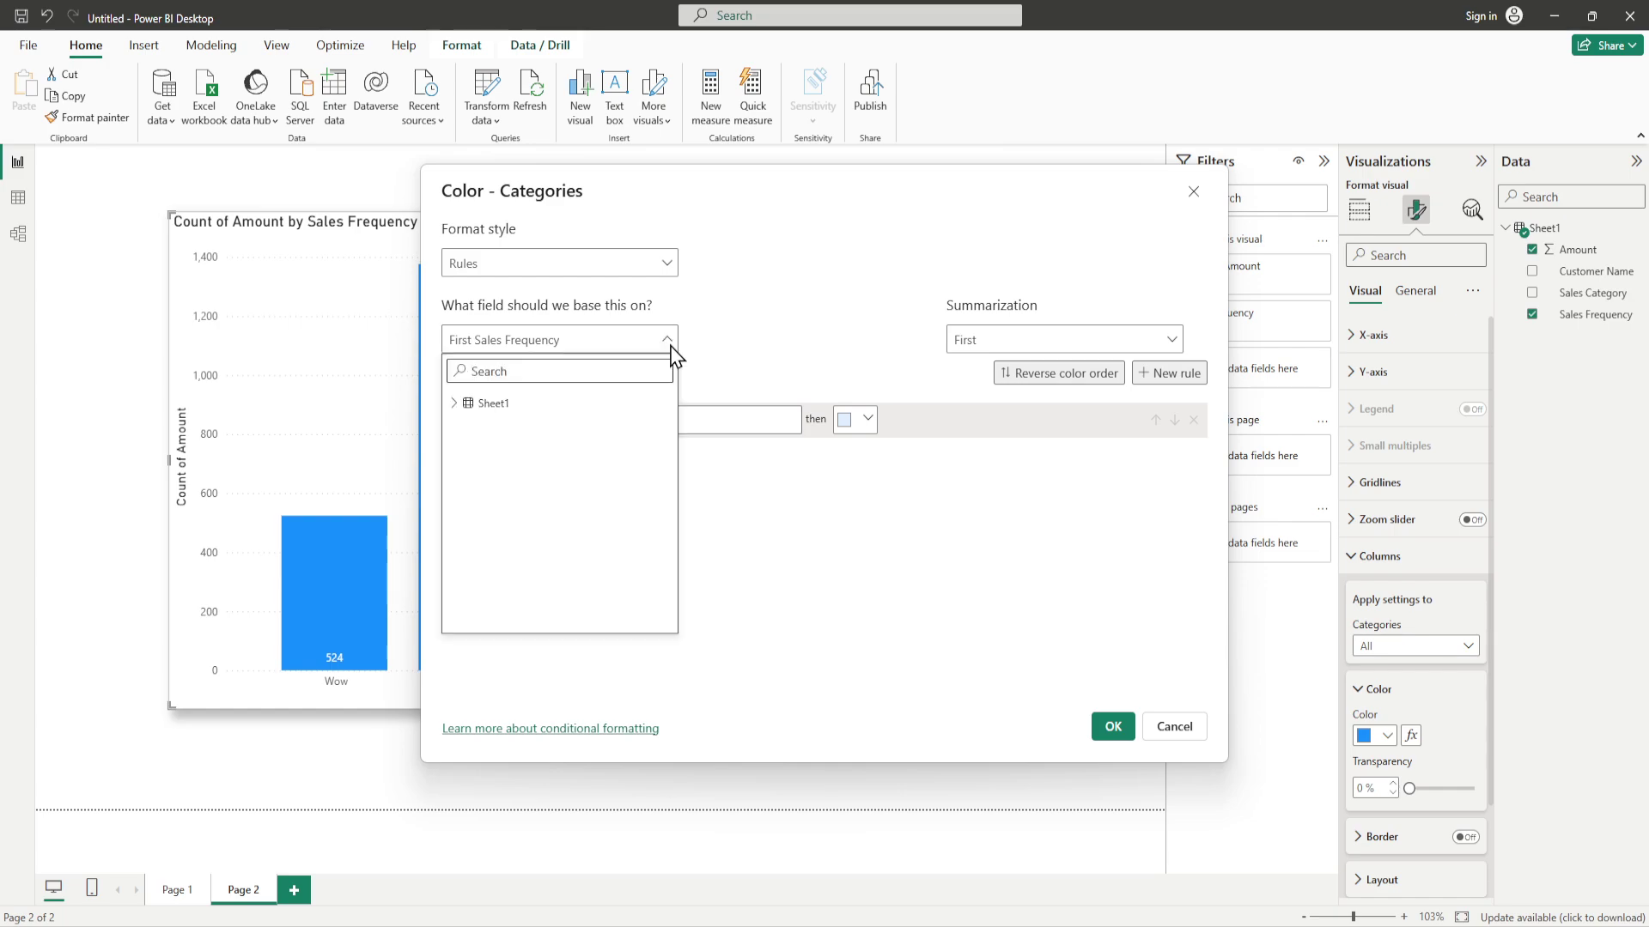
click(739, 347)
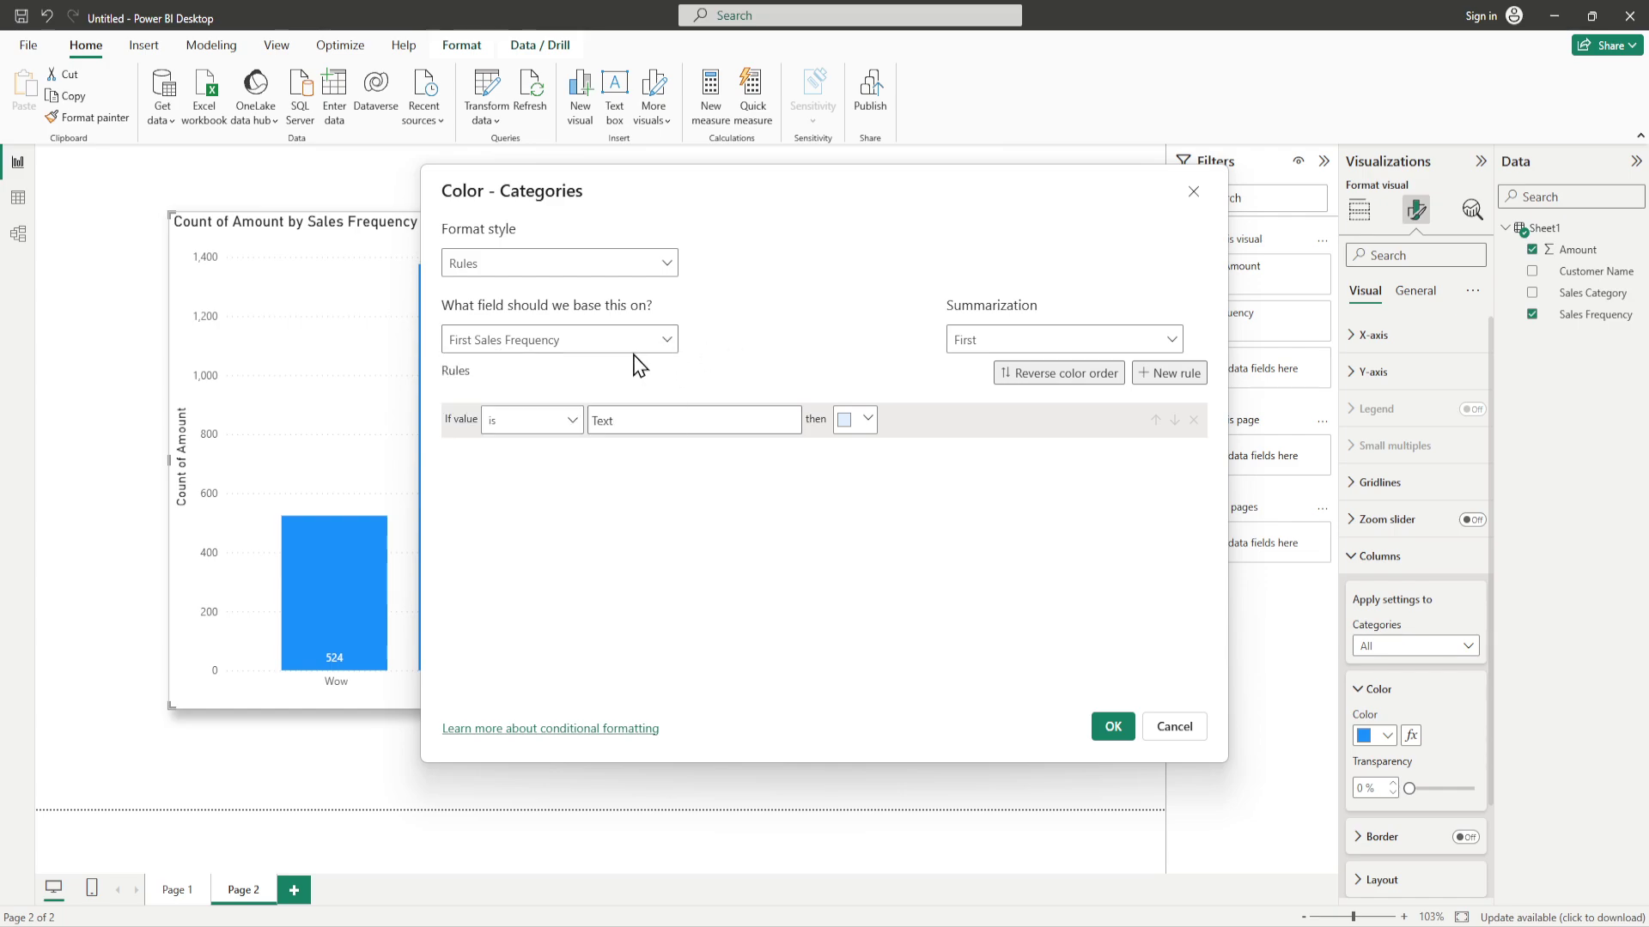
click(667, 264)
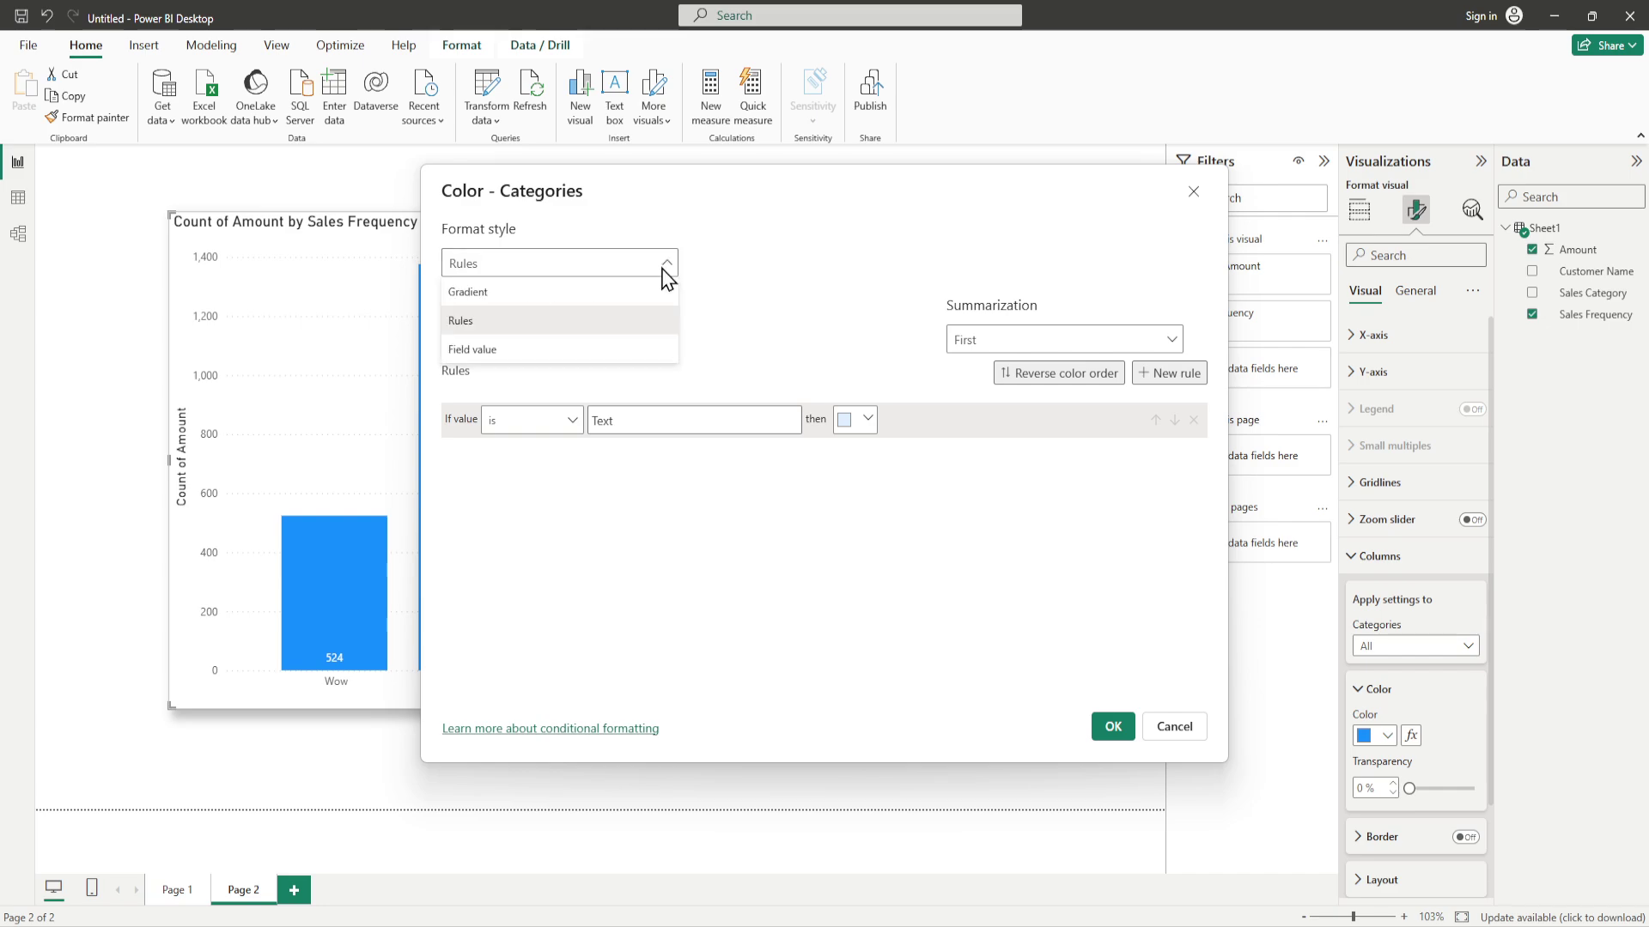
click(536, 296)
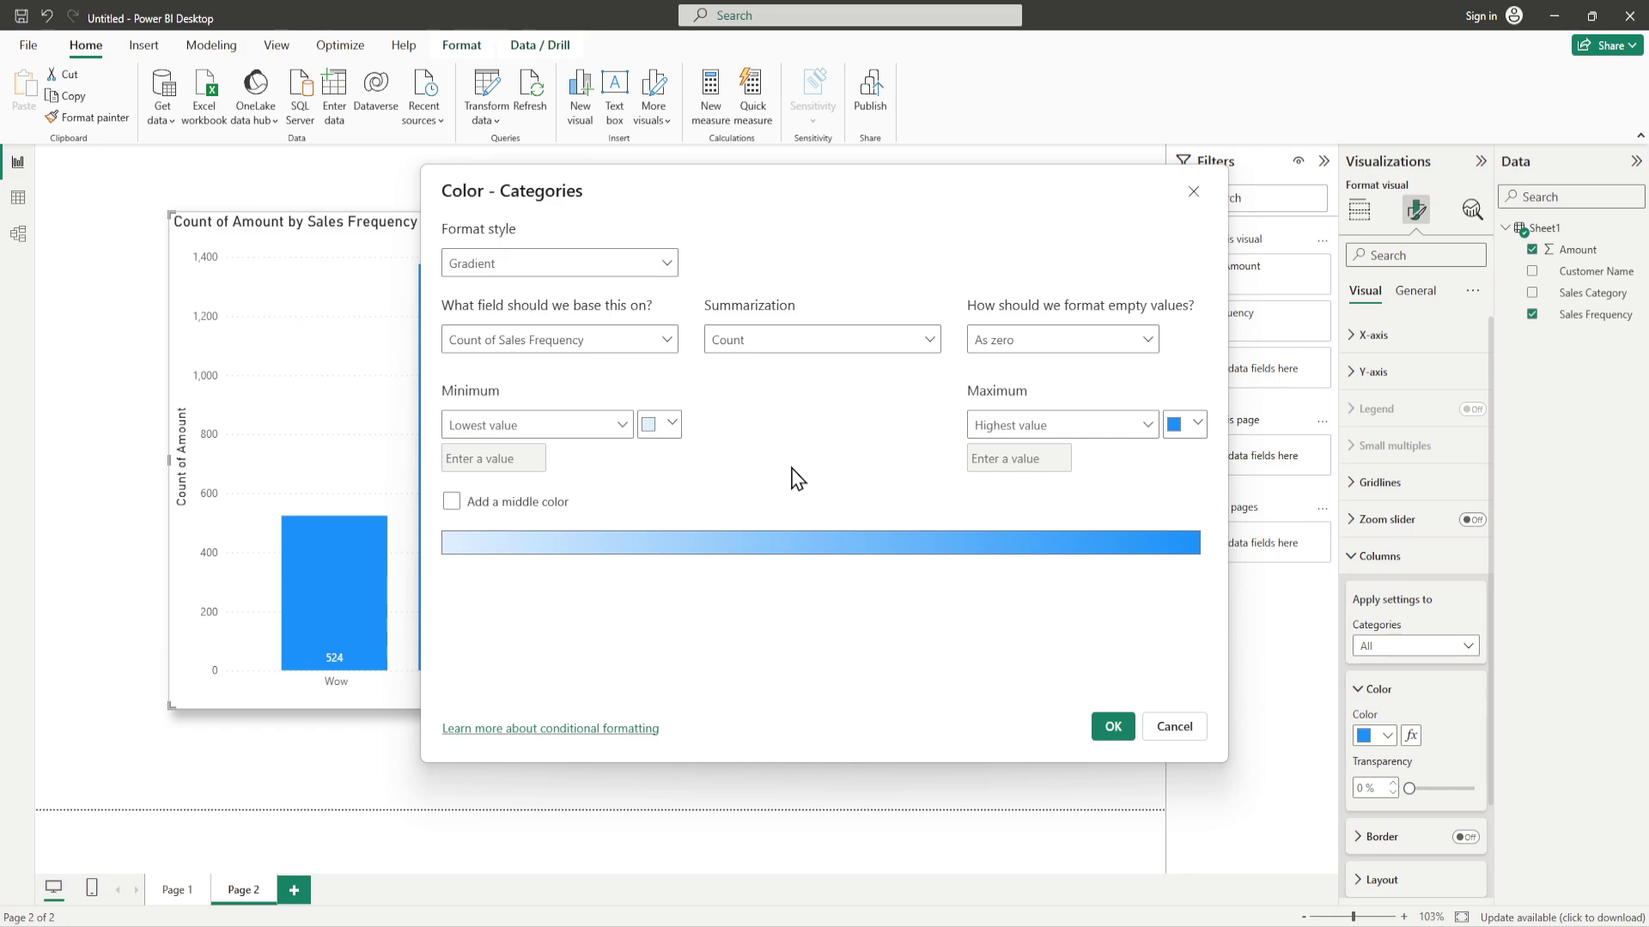
Set the gradient minimum to #D1F2D5 and maximum to #13480B, then apply it.
click(657, 425)
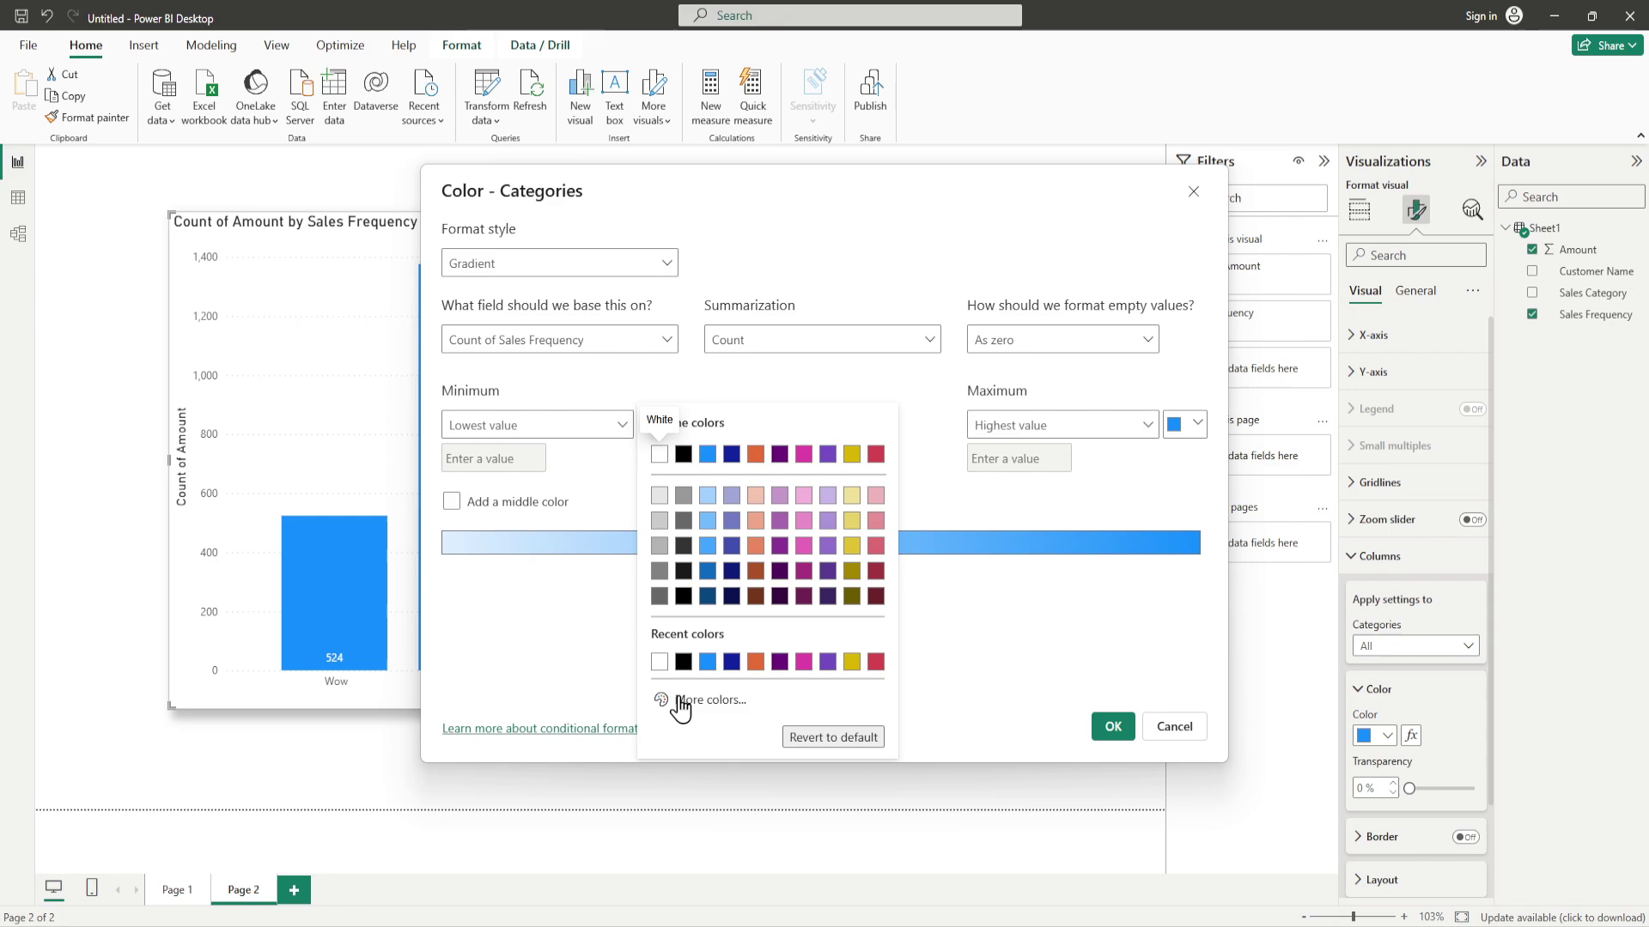
click(687, 701)
click(732, 638)
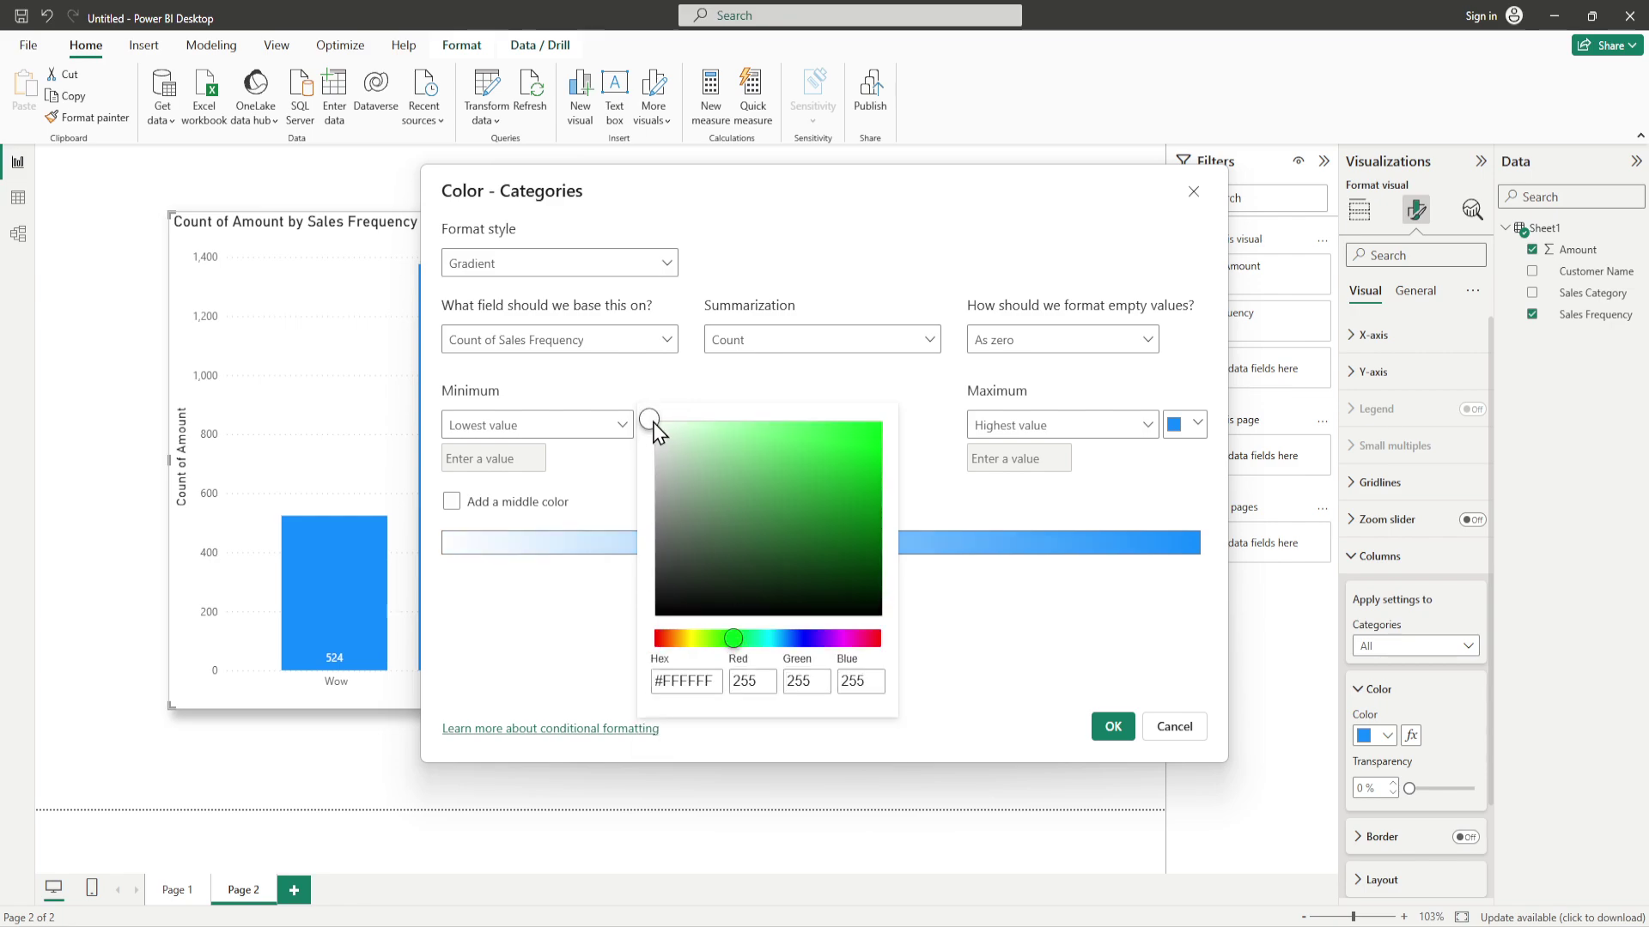
click(680, 428)
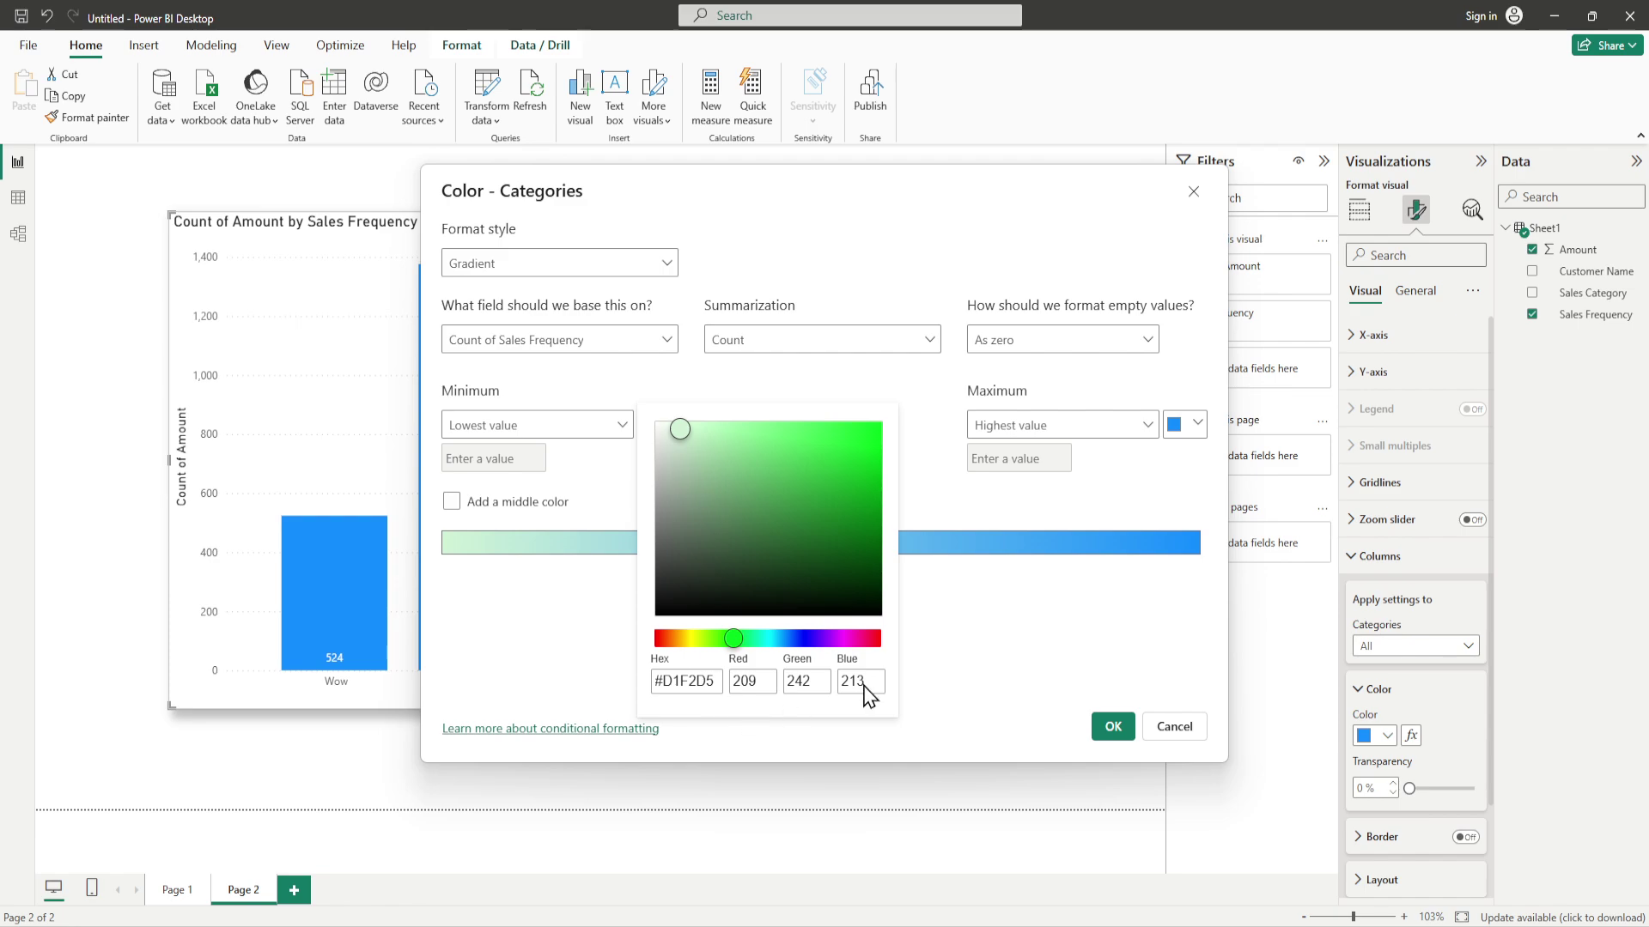
click(987, 662)
click(1197, 425)
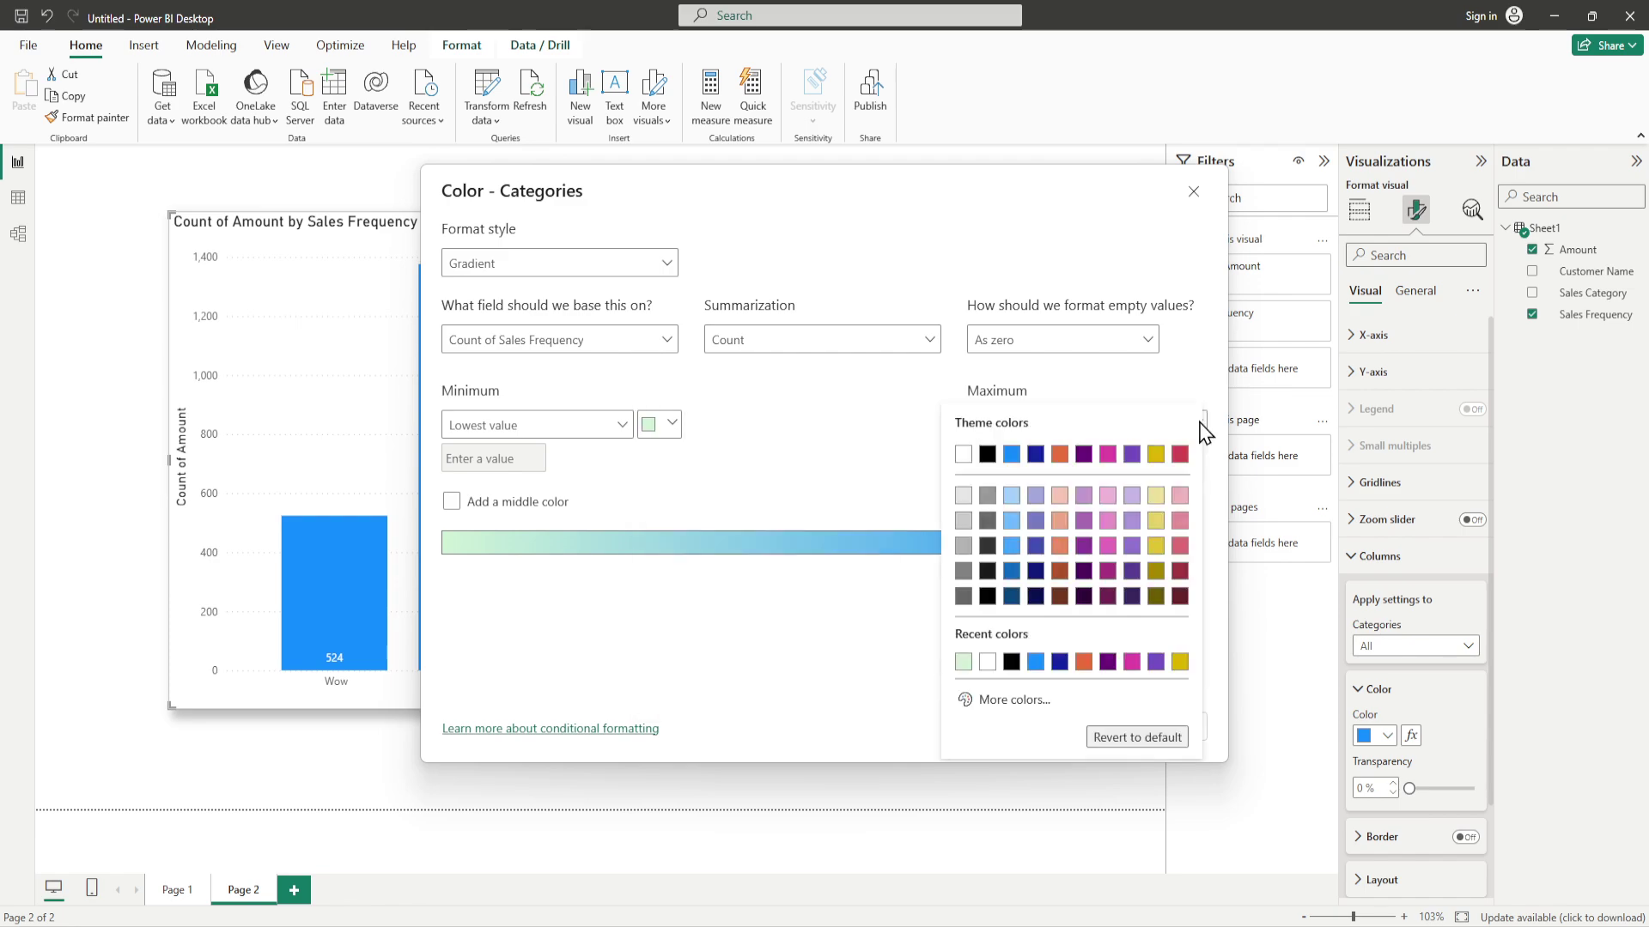
click(983, 703)
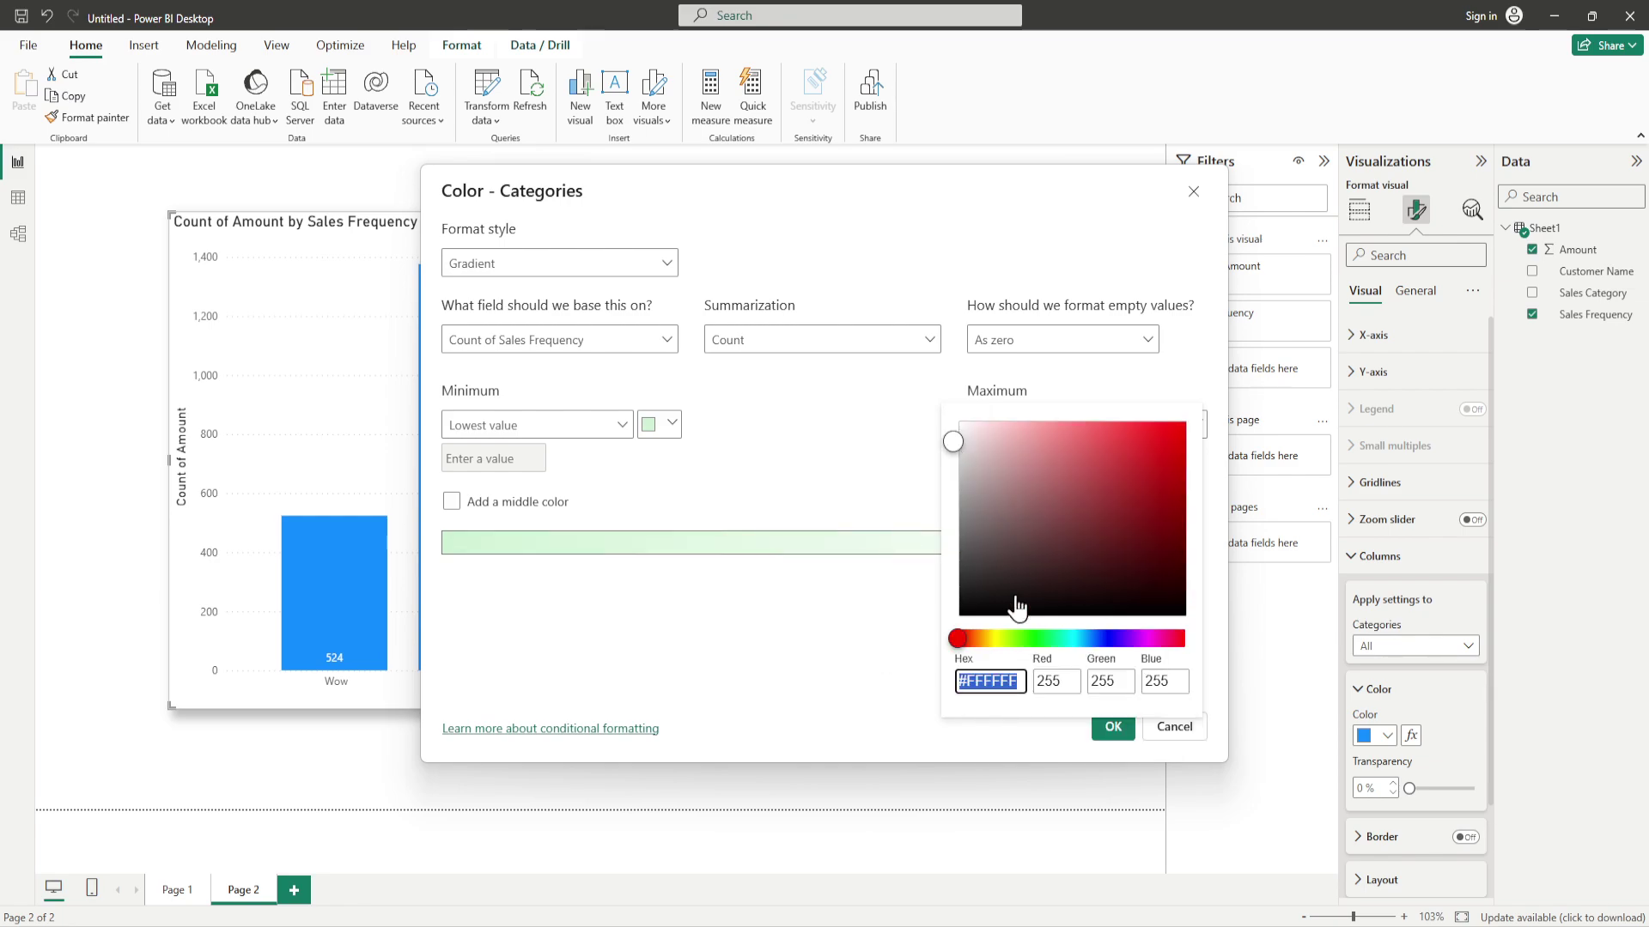
click(1028, 638)
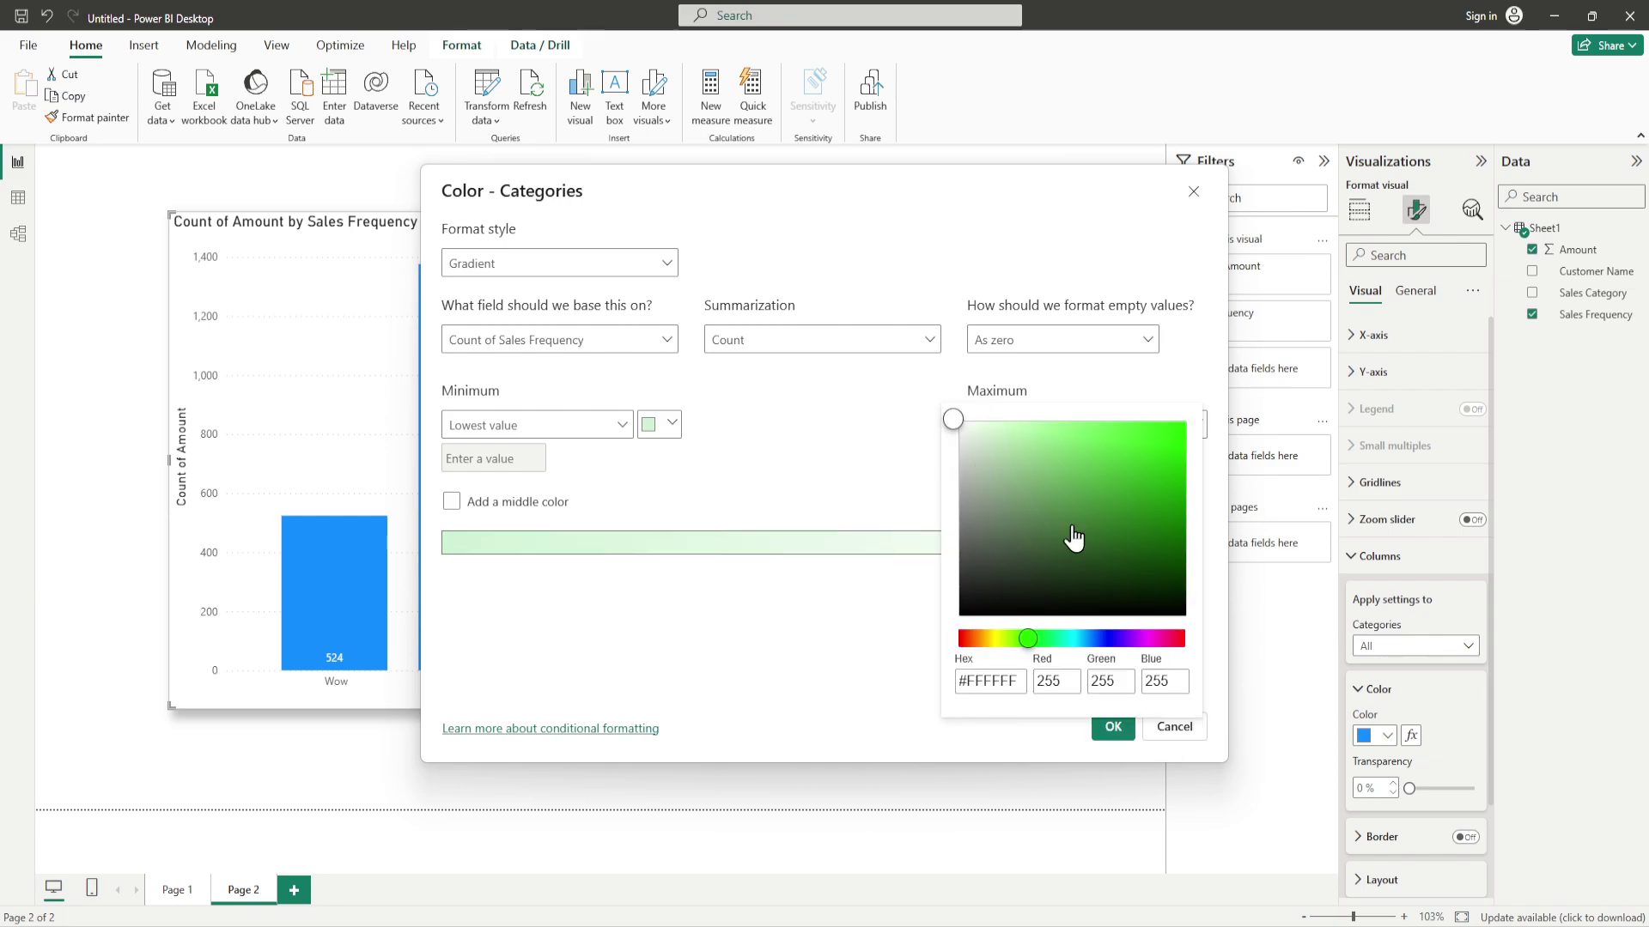
click(1147, 560)
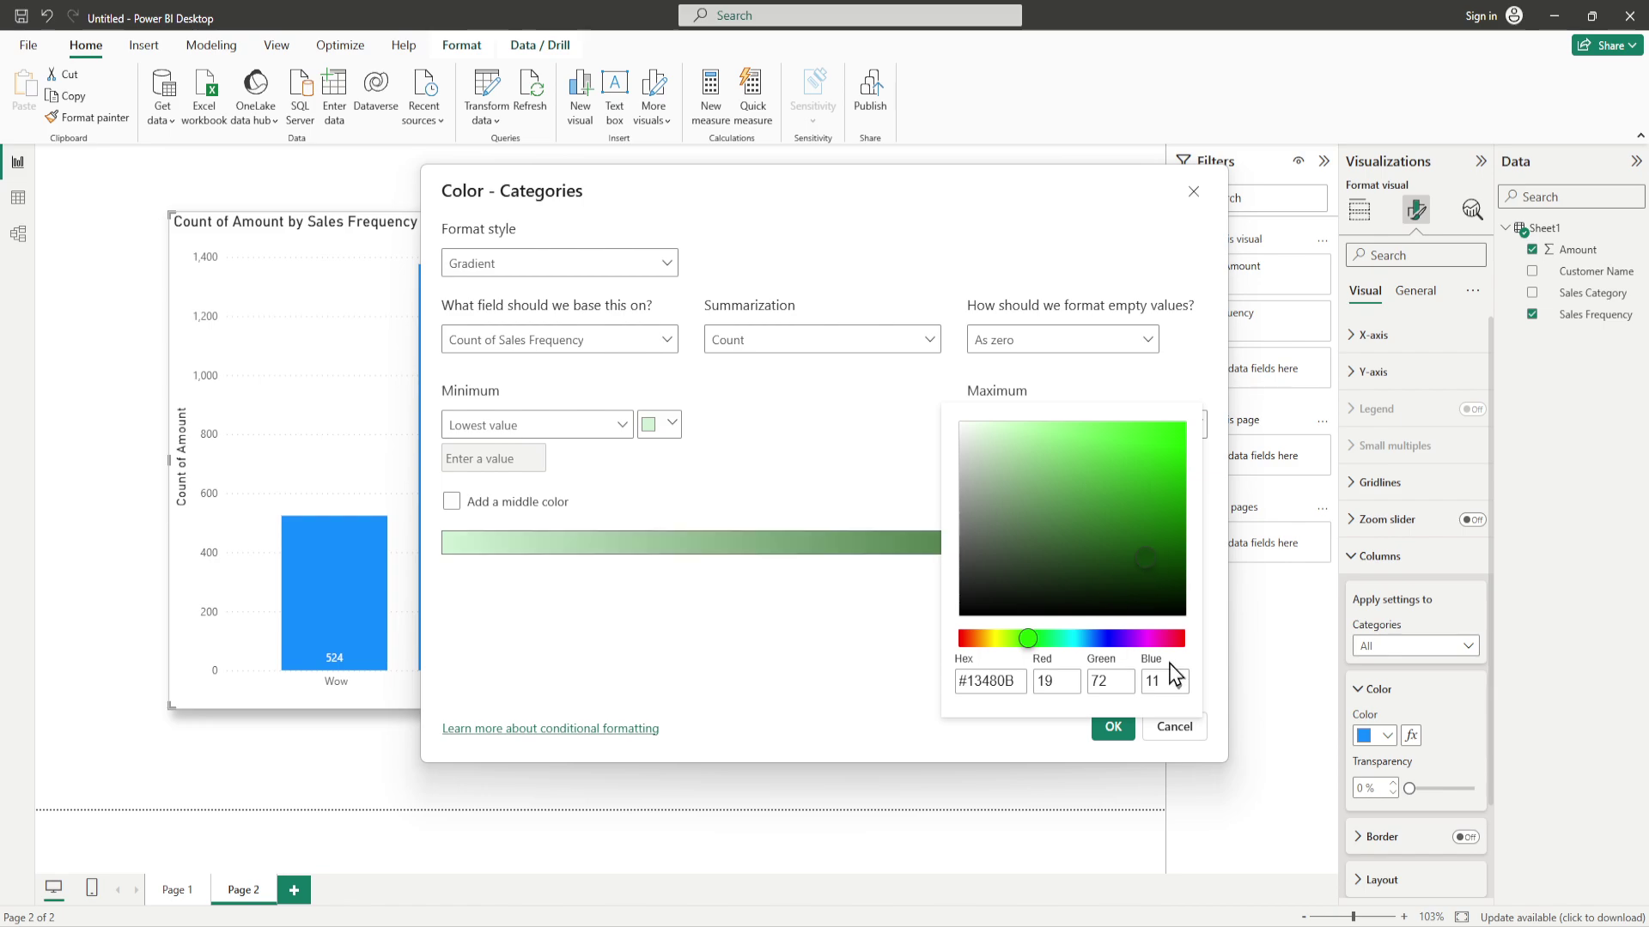
click(818, 678)
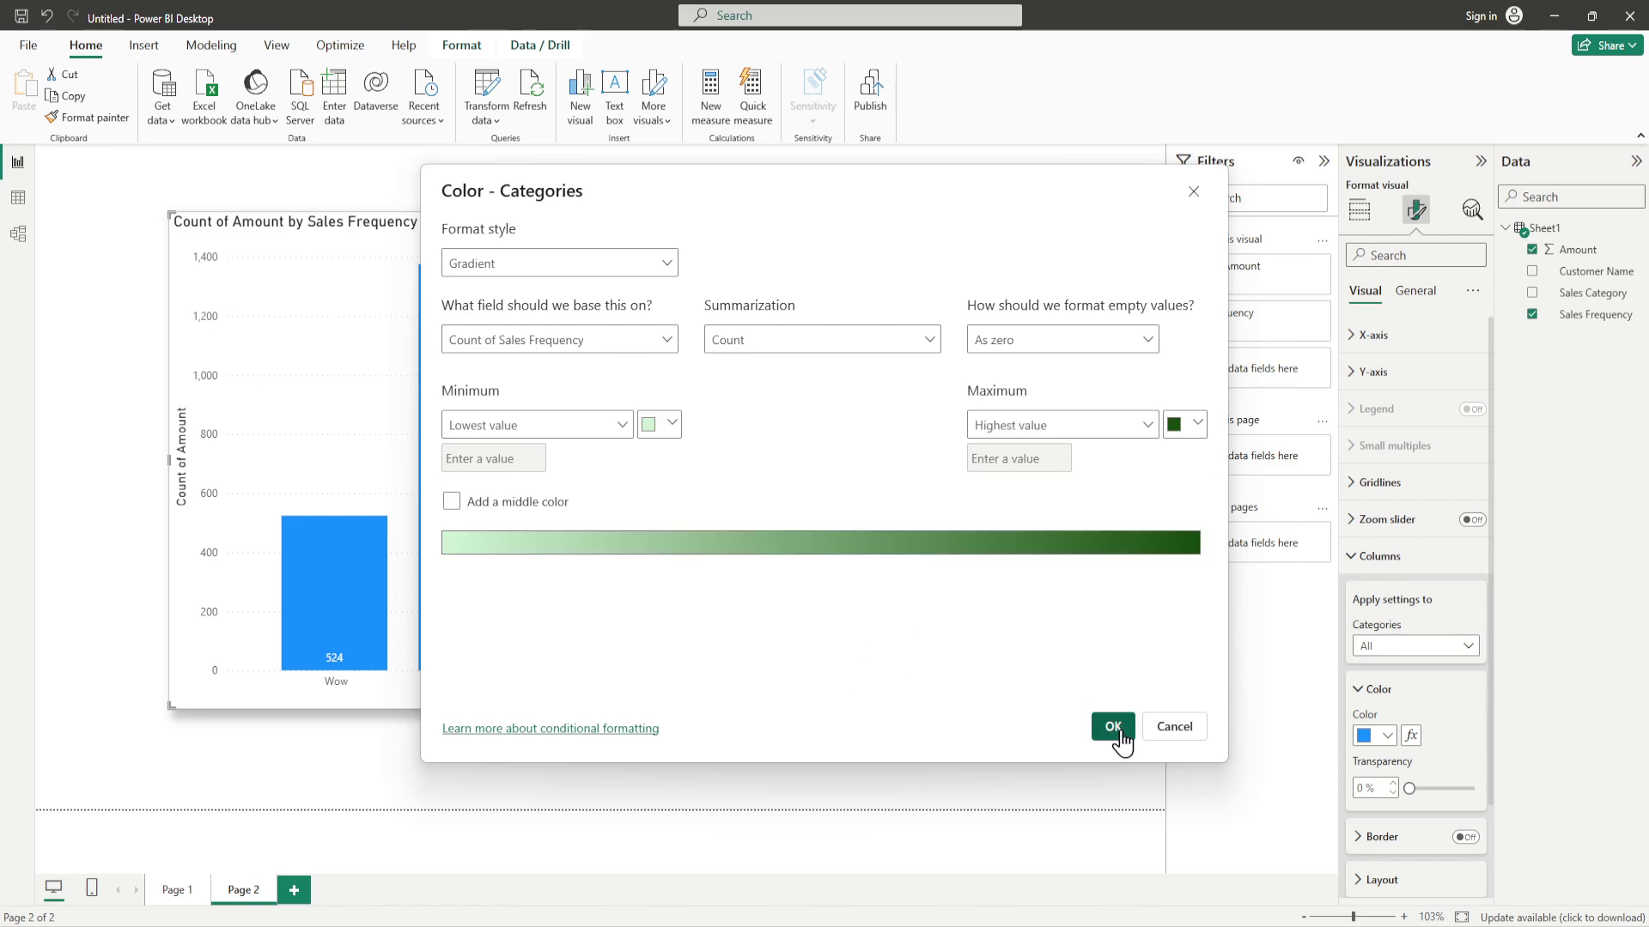
click(1108, 728)
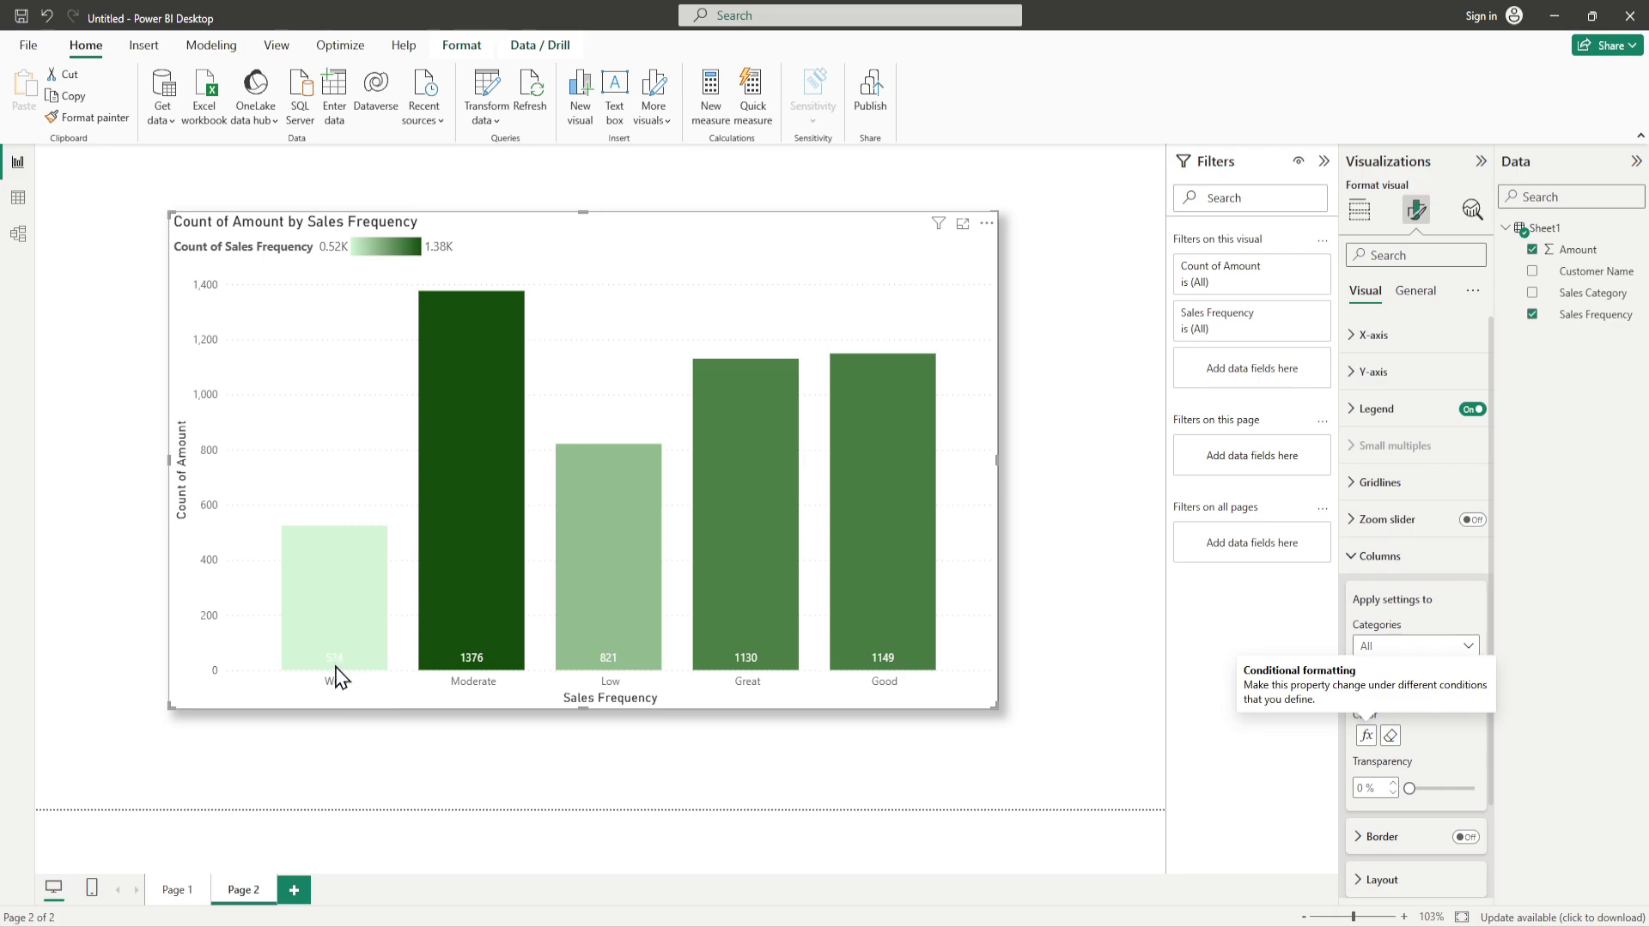
Change the gradient's minimum colour to medium green #81D38B and apply it.
mouse_move(340, 675)
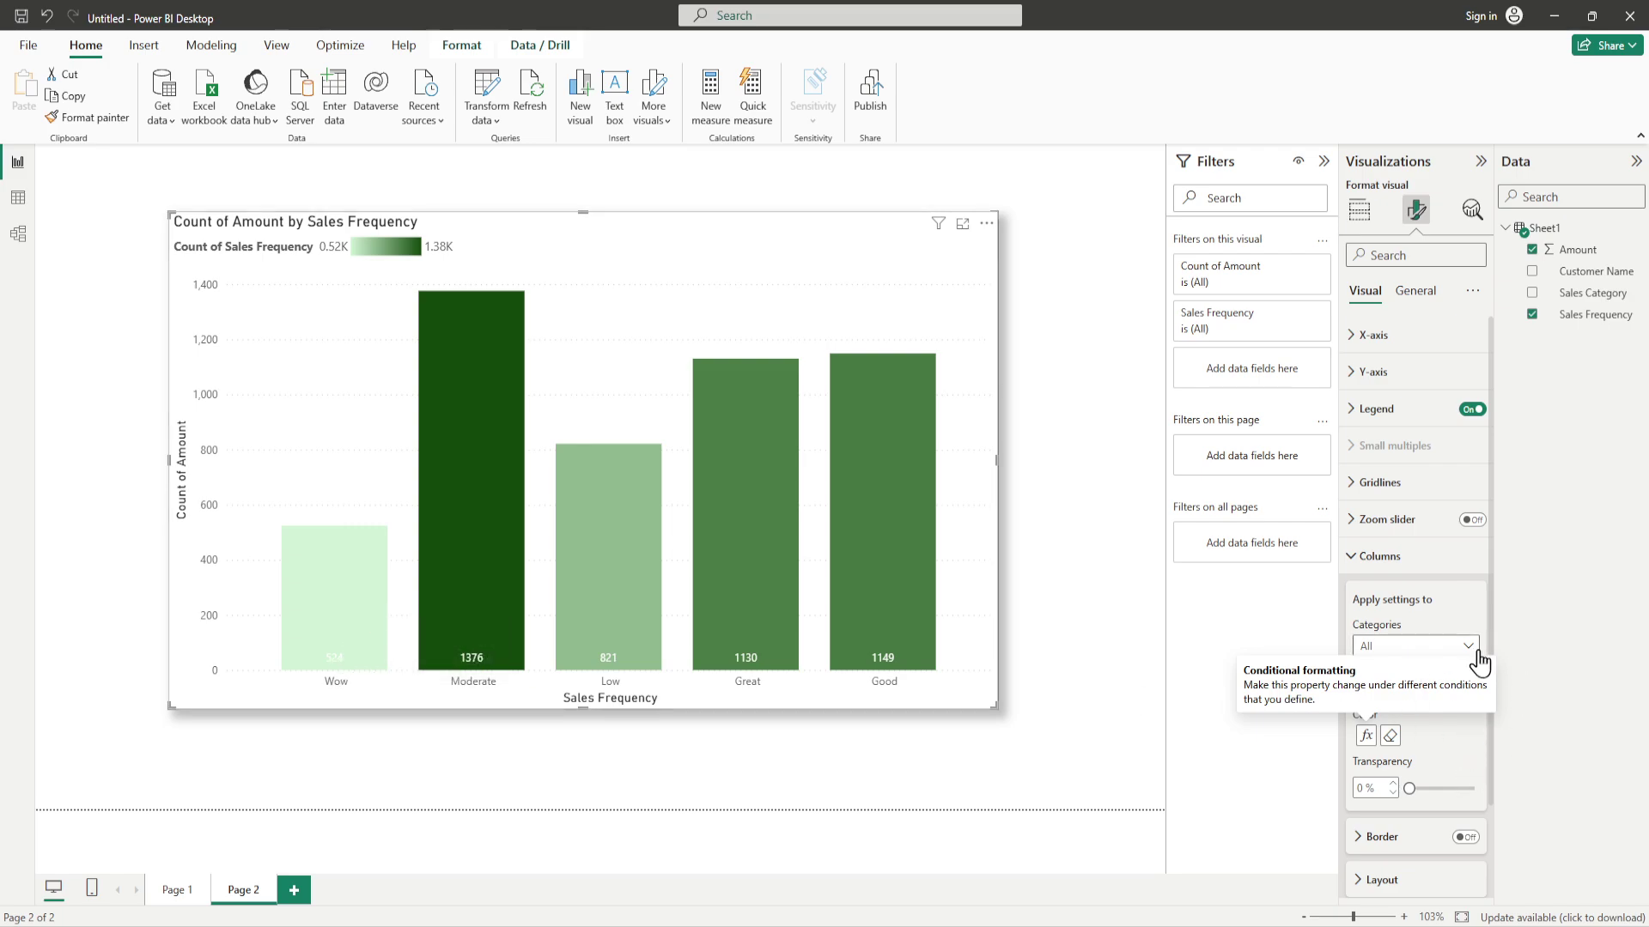
click(1365, 735)
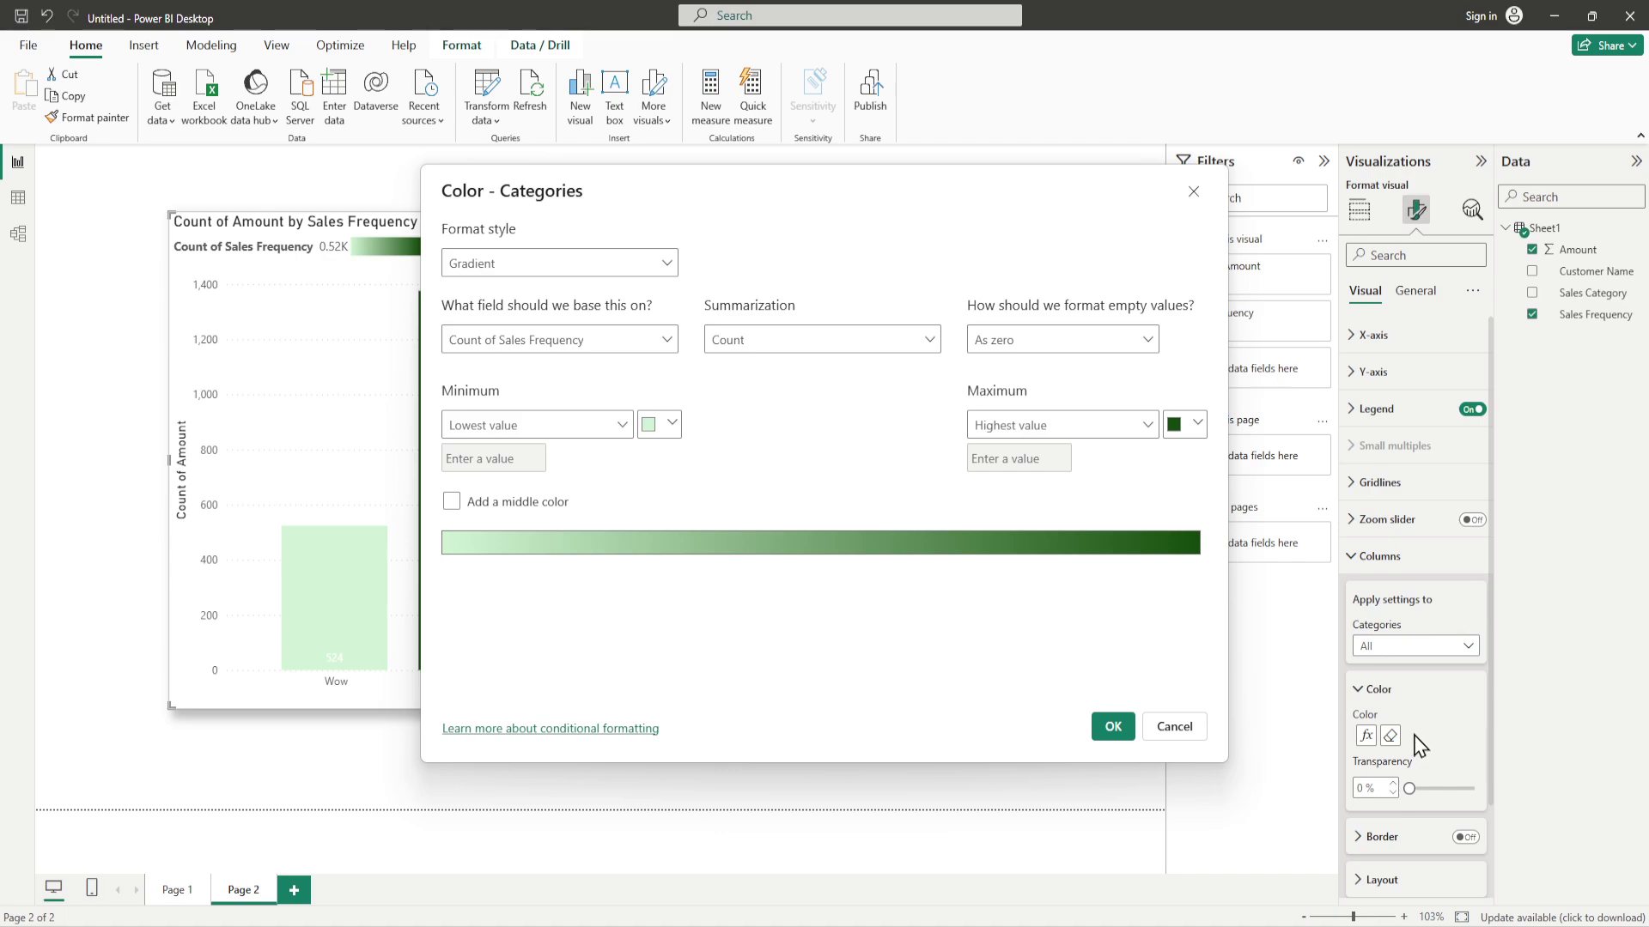
click(668, 425)
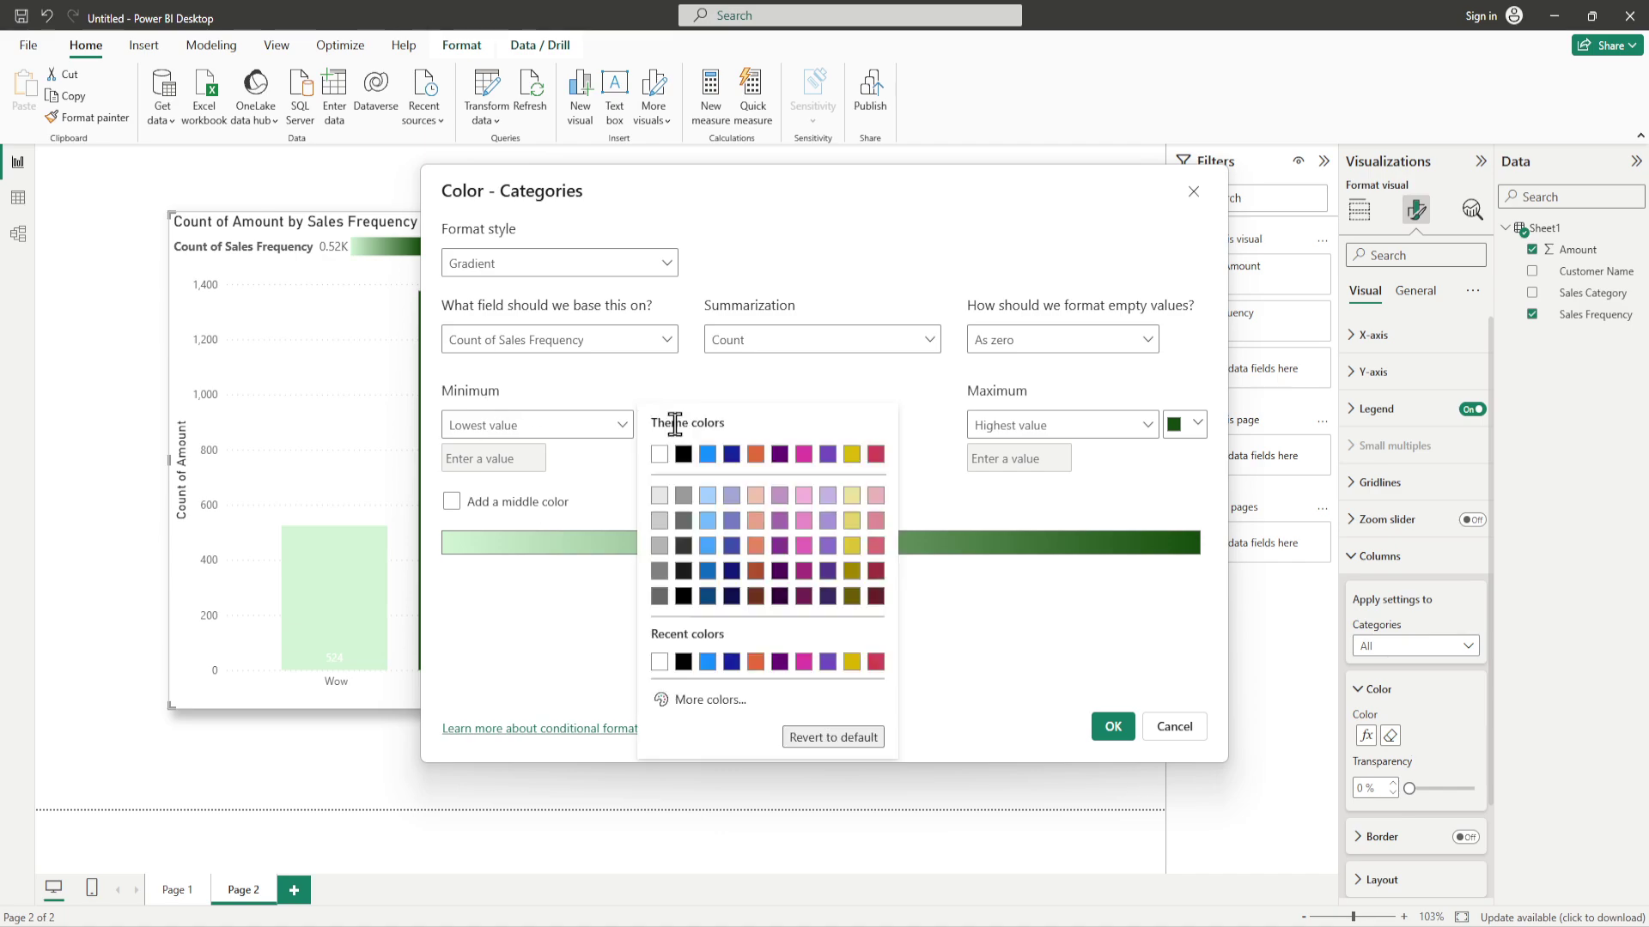
click(717, 704)
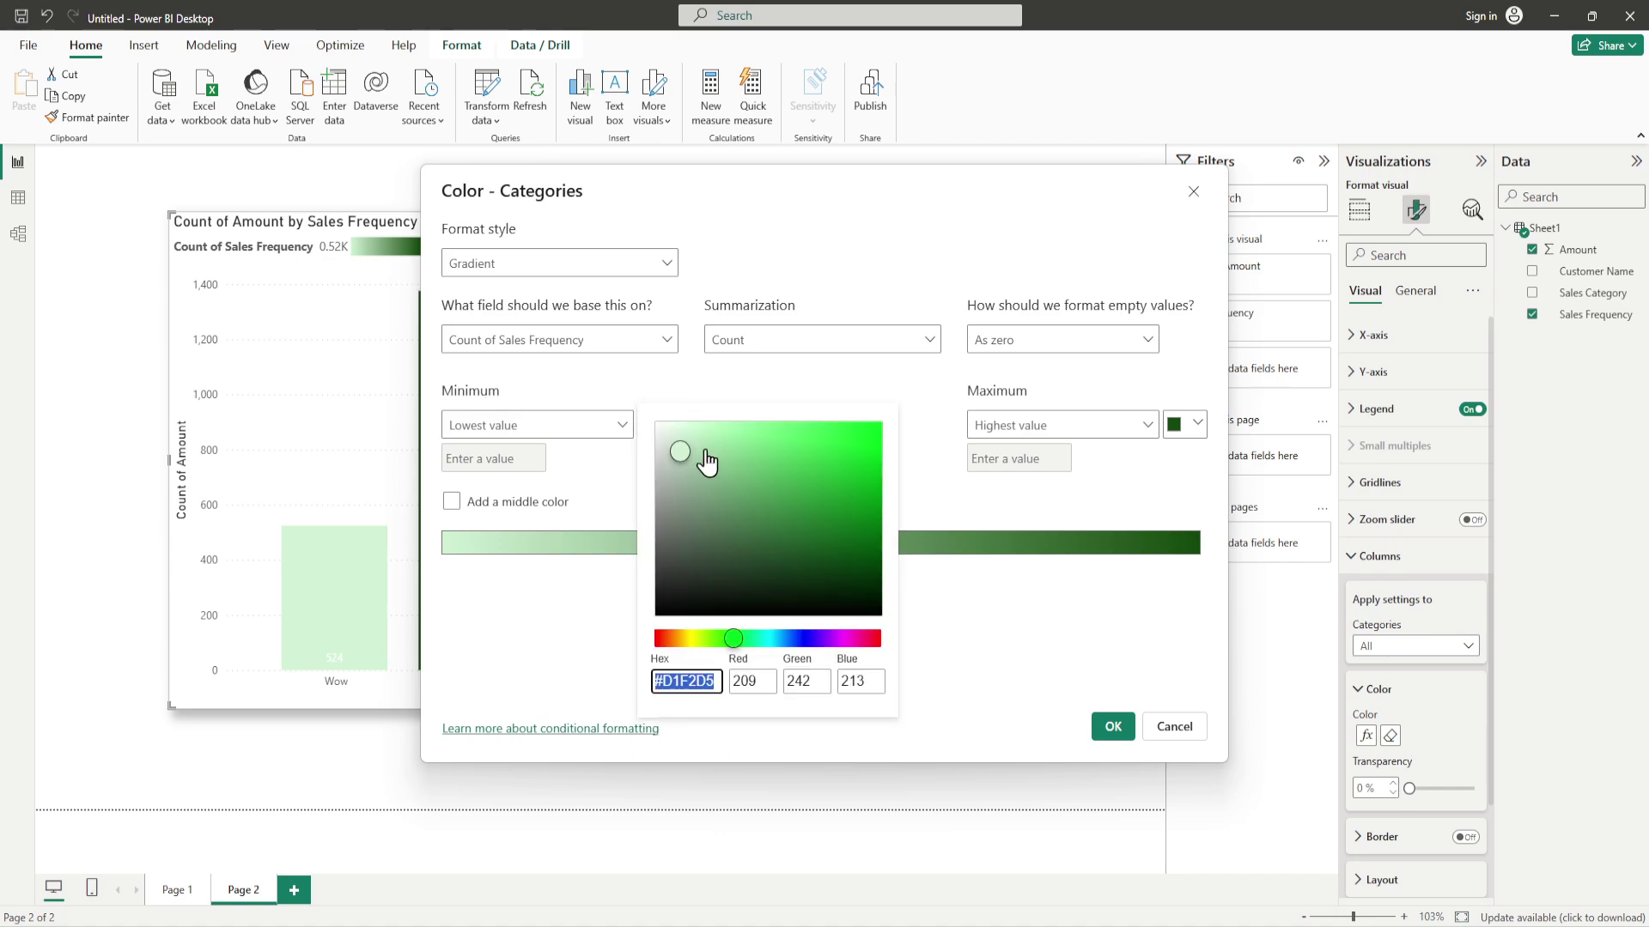
drag(680, 452, 736, 455)
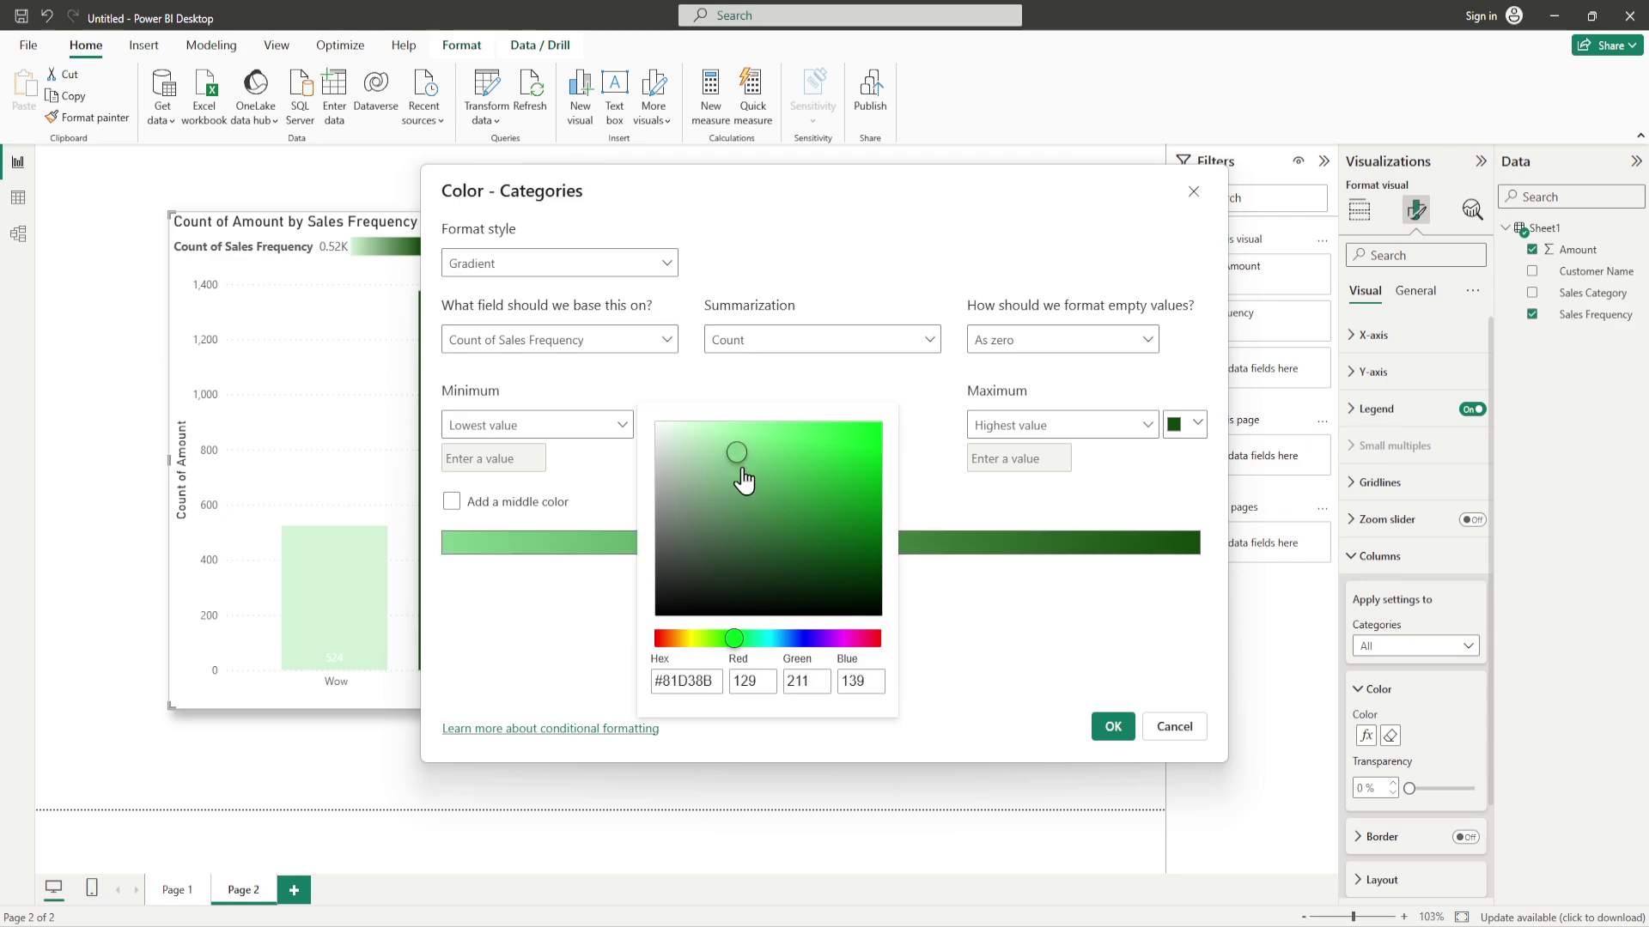
click(1064, 674)
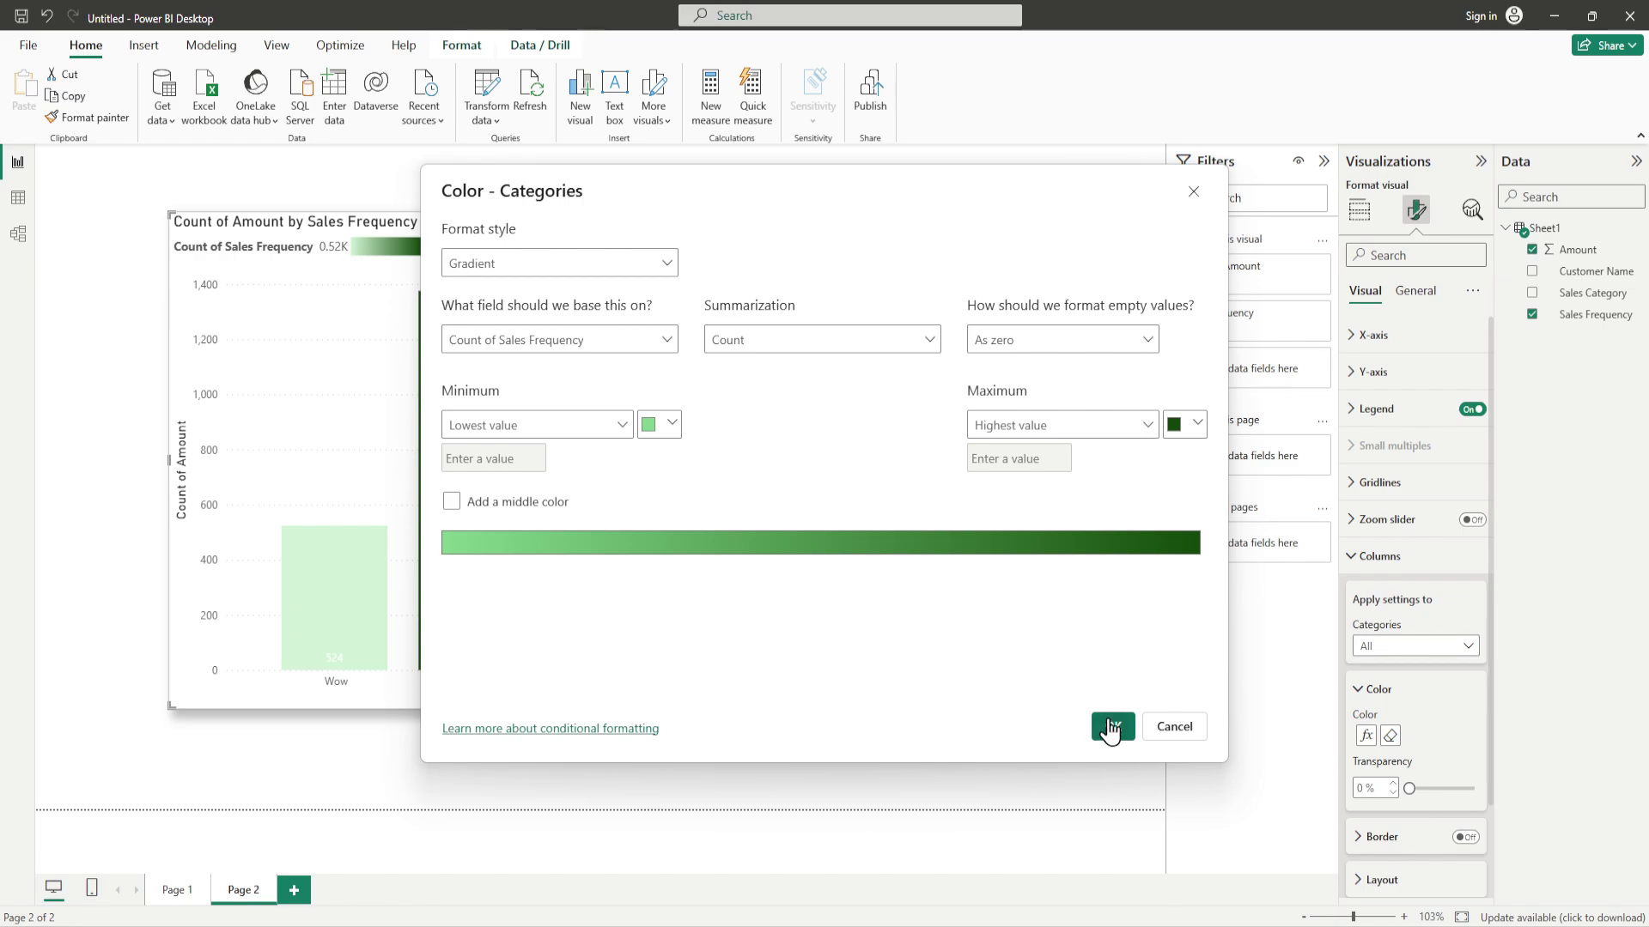
click(1112, 726)
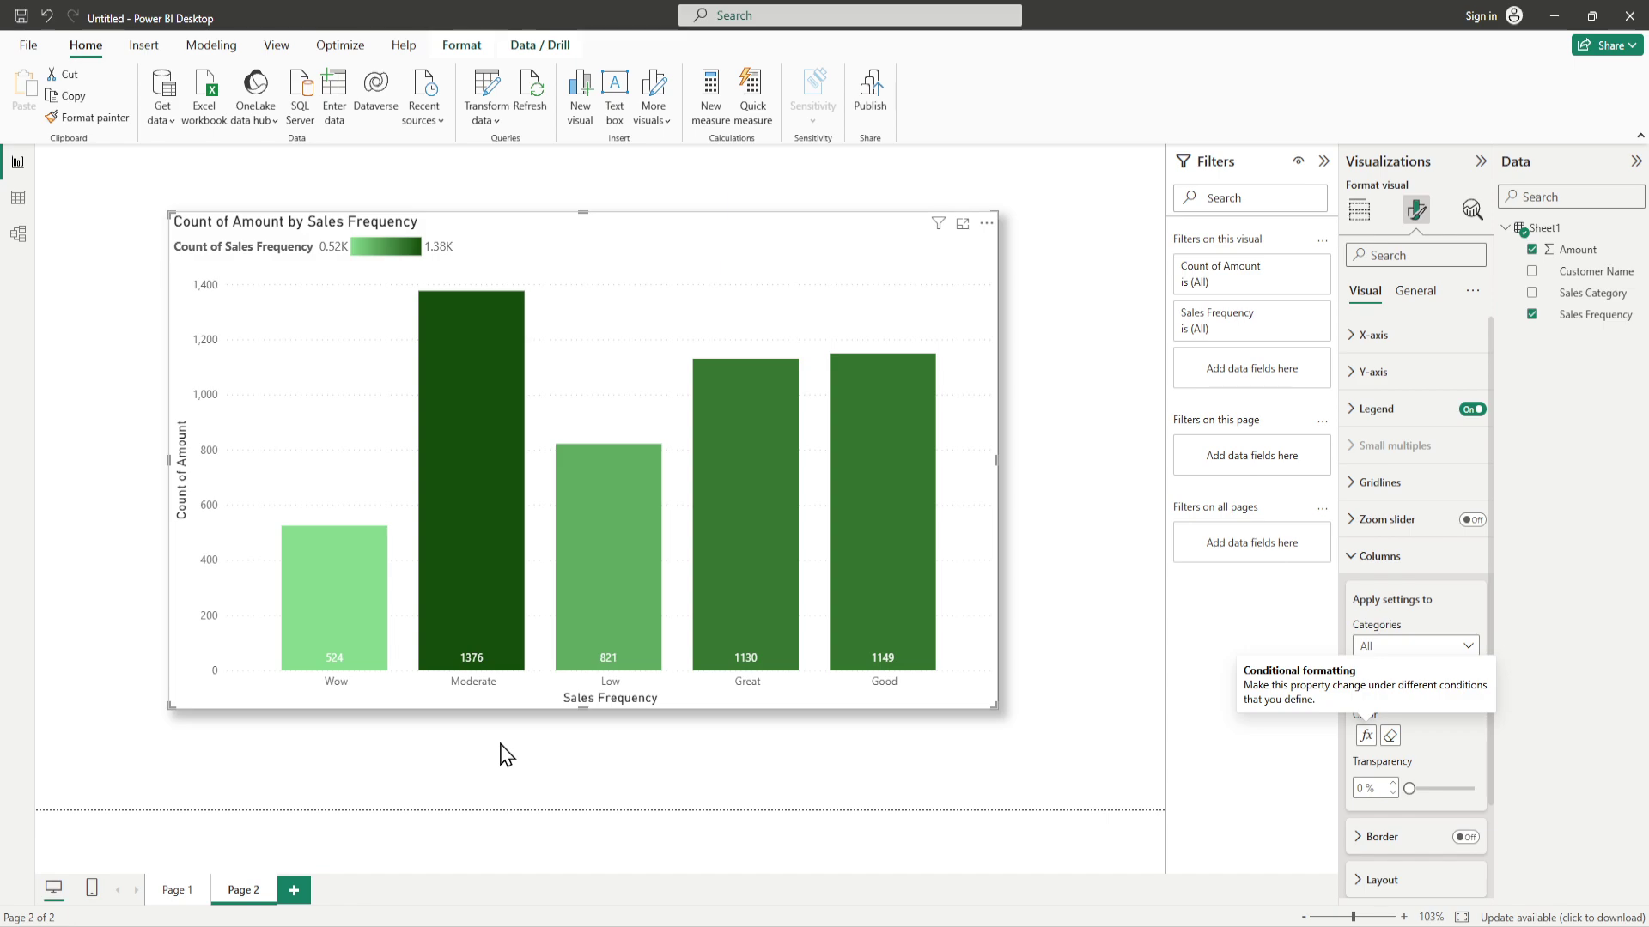
Turn on data label backgrounds in black at 0% transparency.
click(1350, 562)
click(1363, 595)
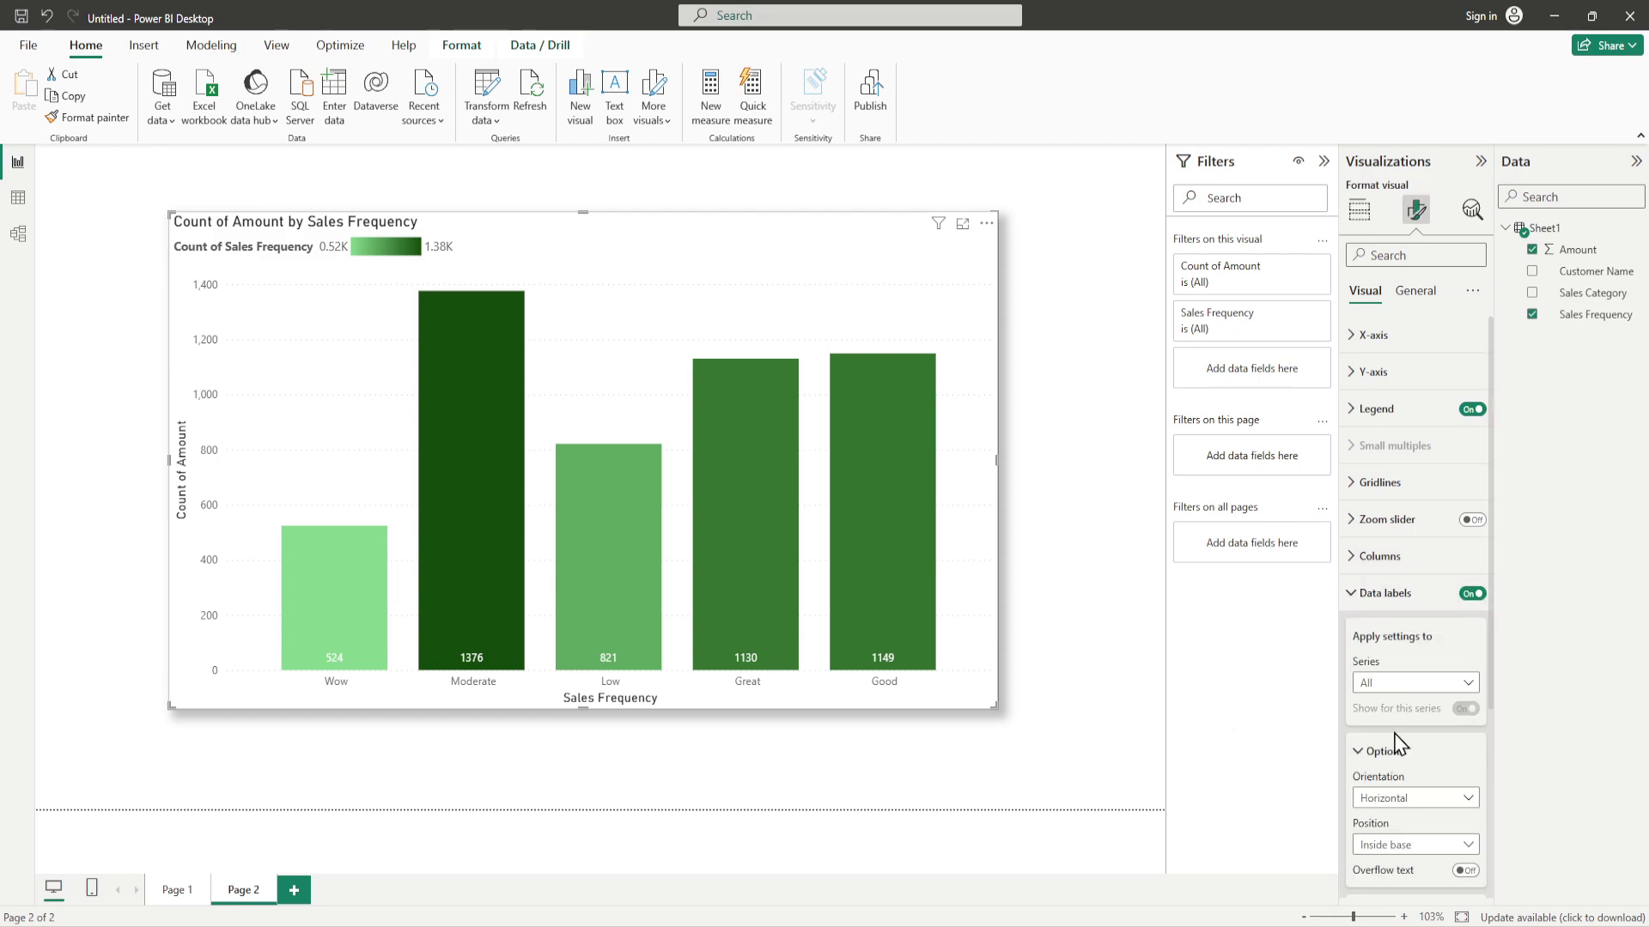
scroll(1419, 779, down, 3)
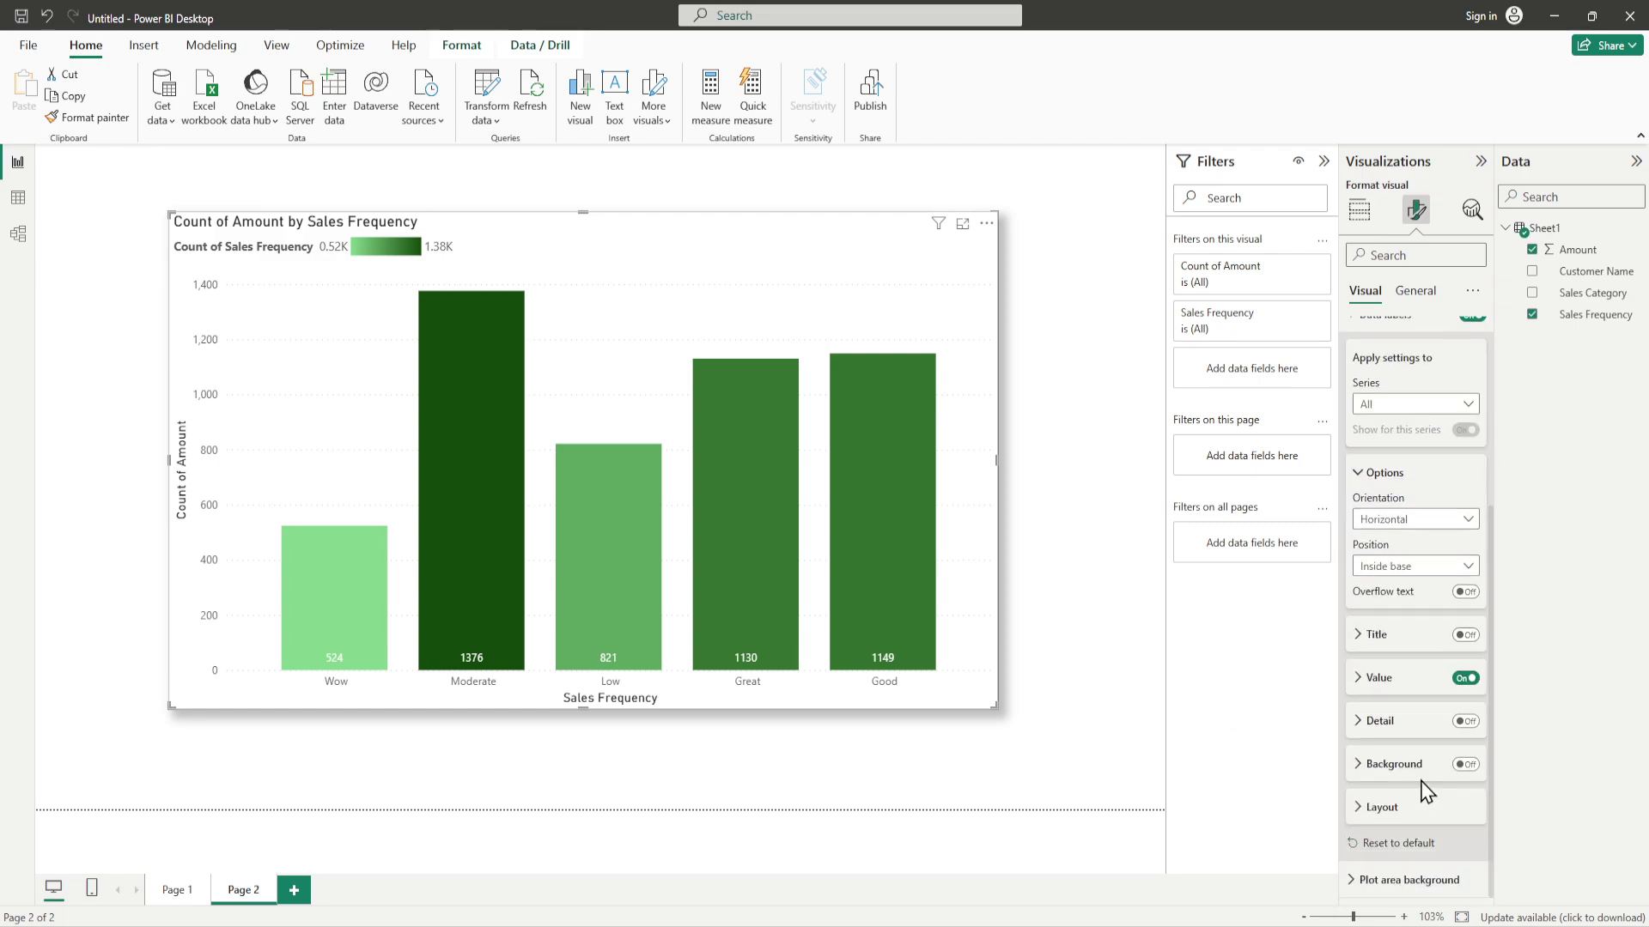
click(1466, 765)
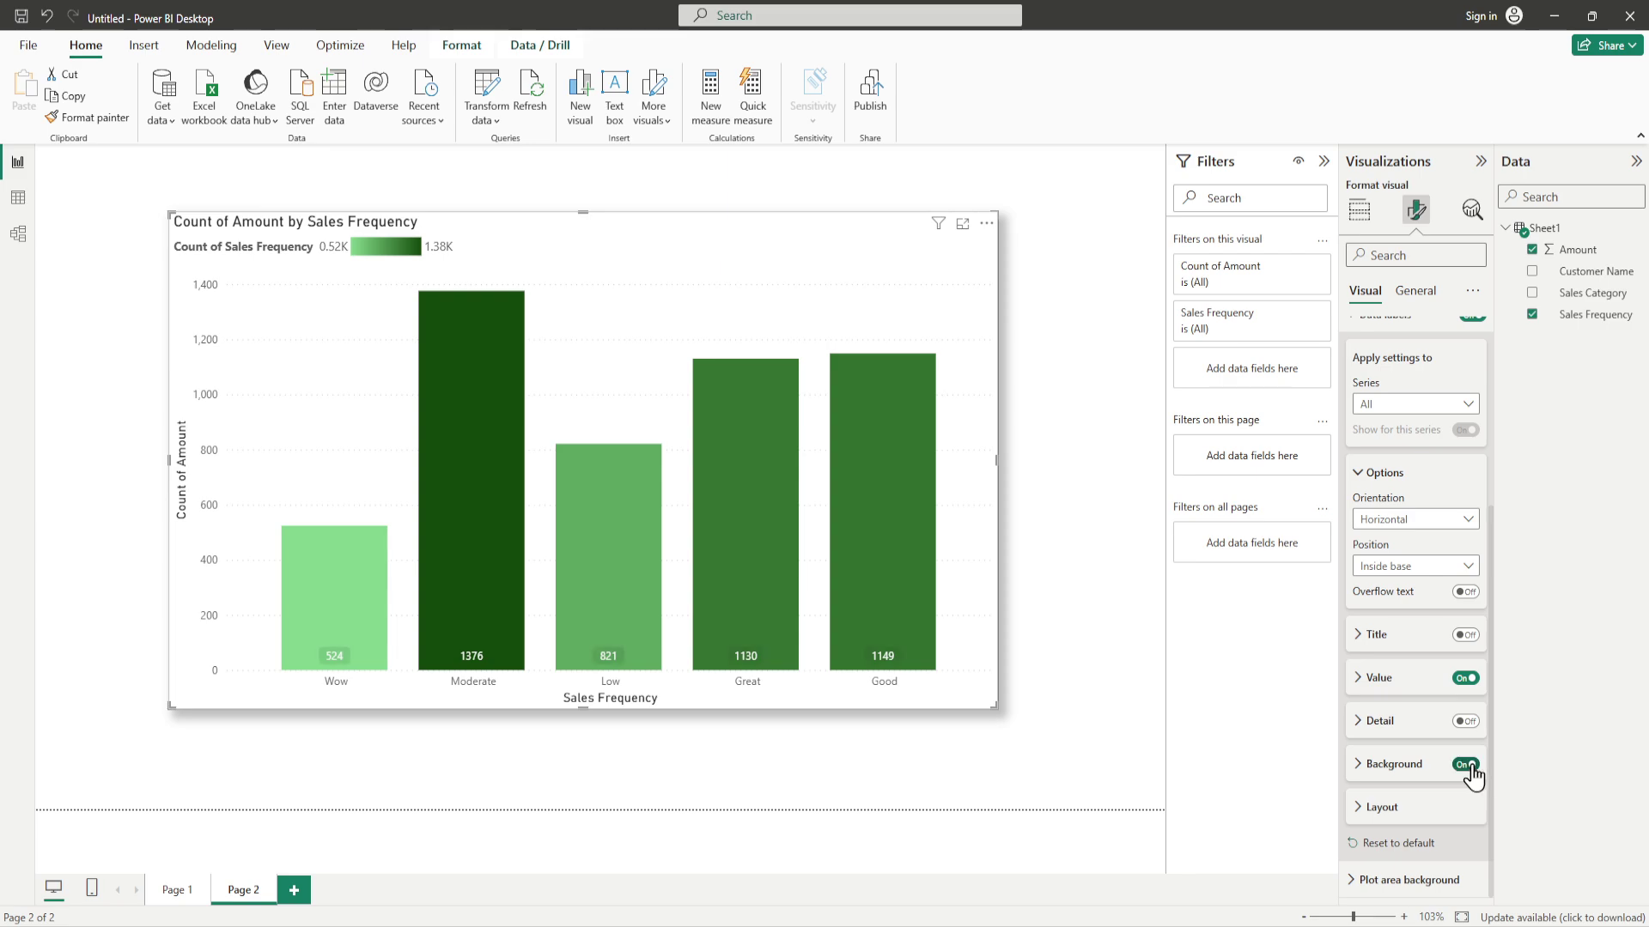
click(1368, 767)
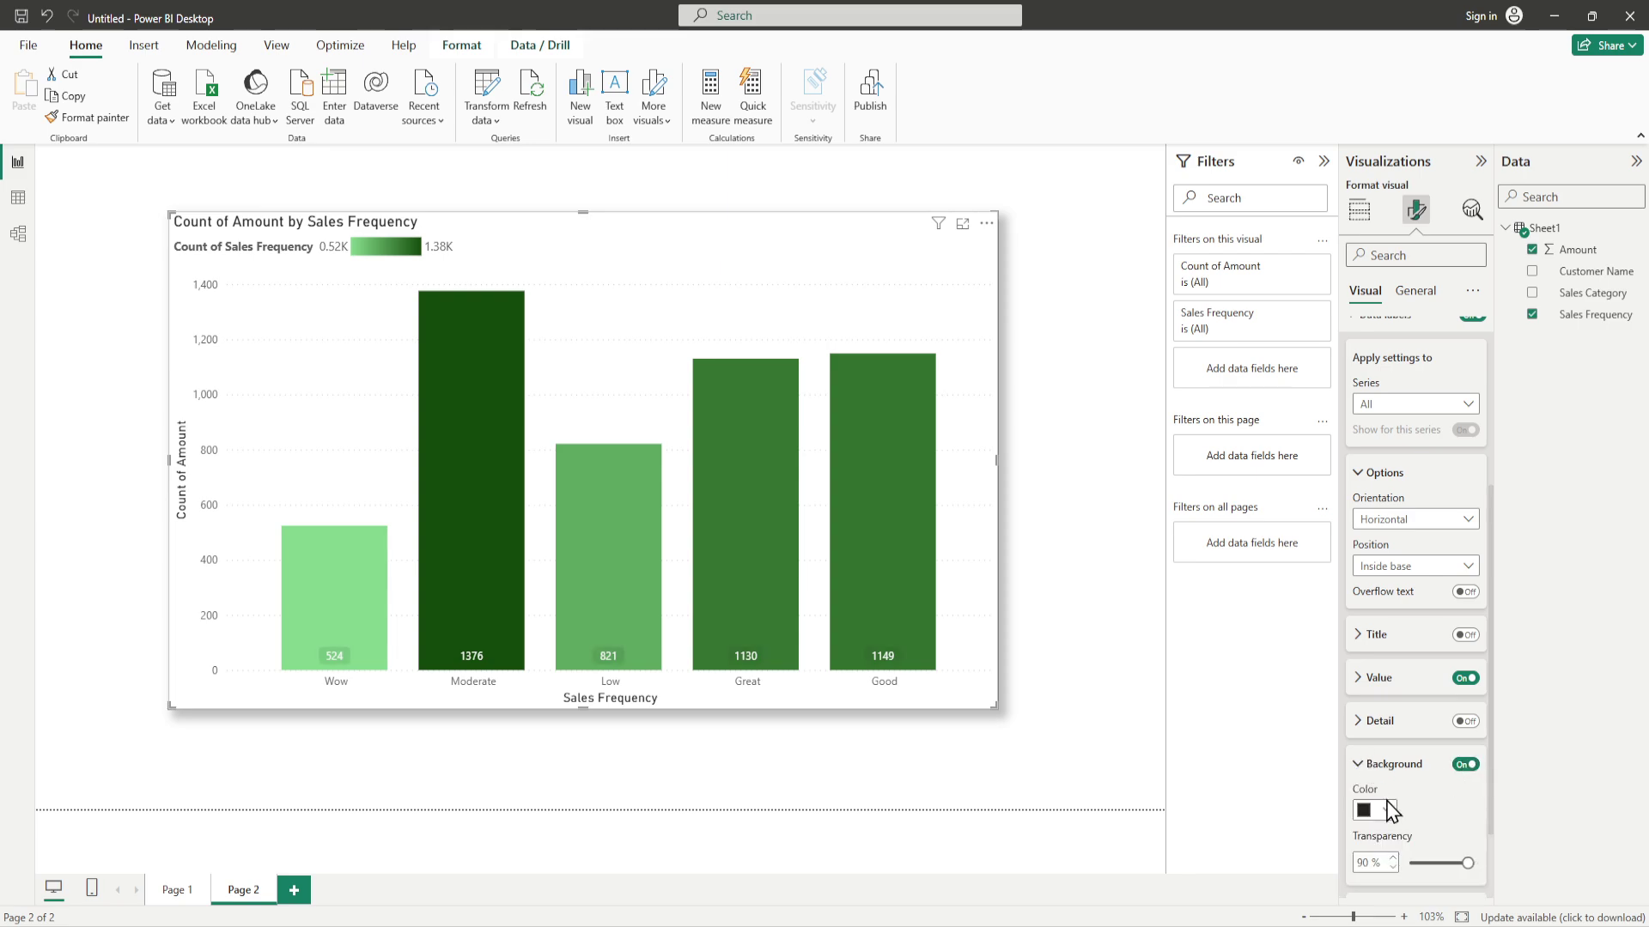
click(1387, 812)
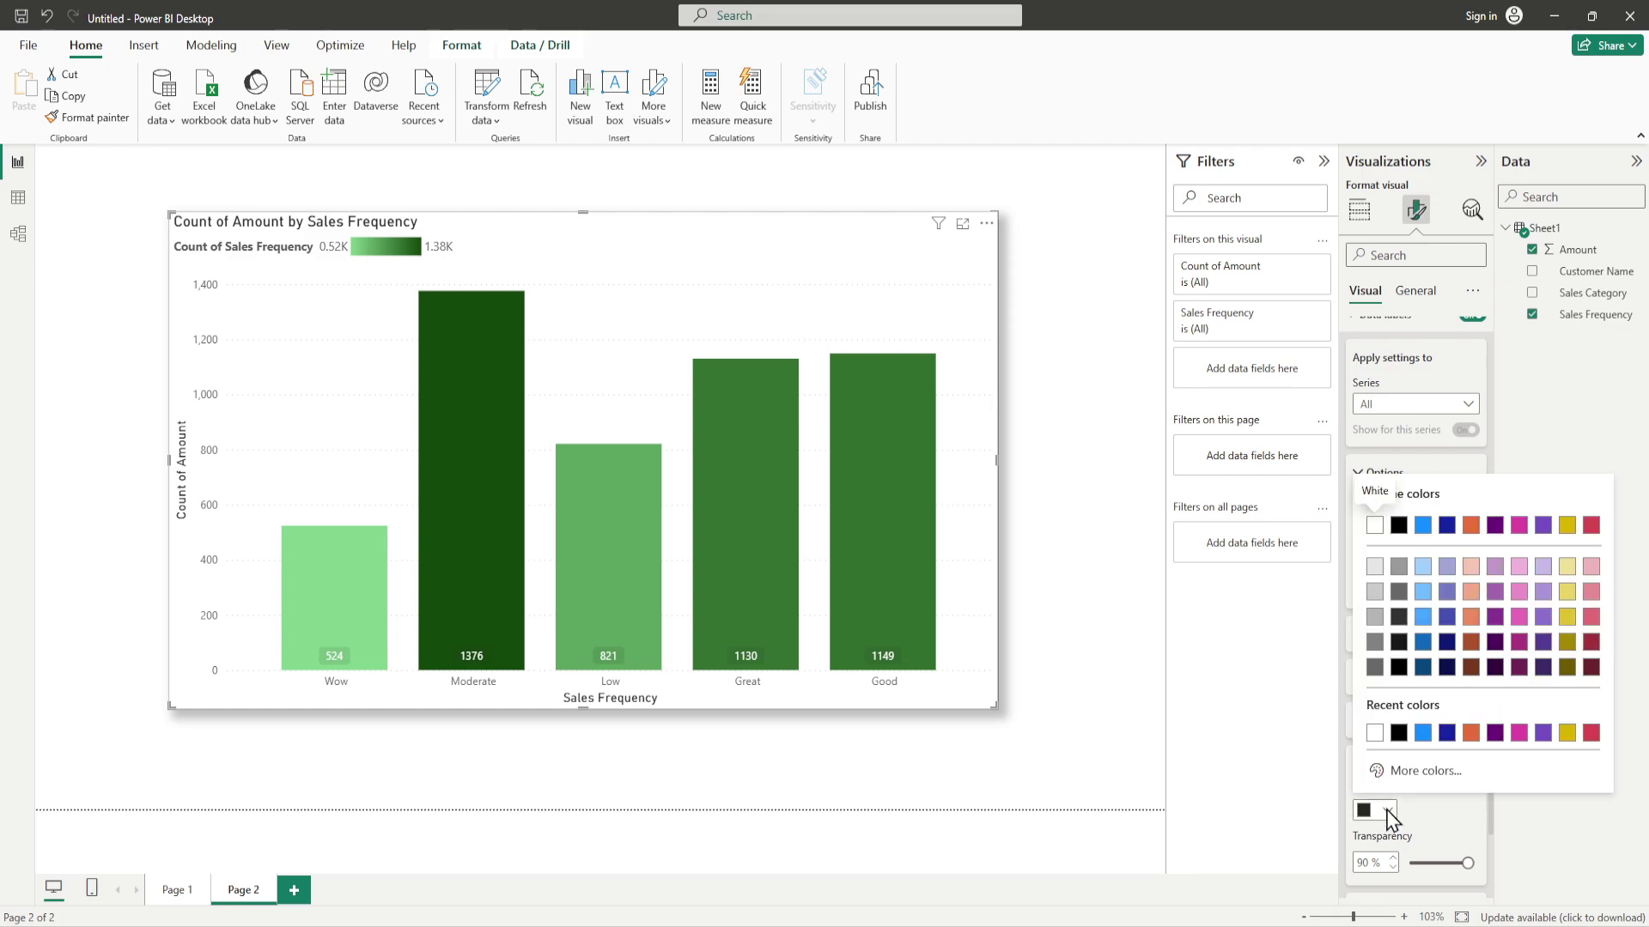
click(1398, 731)
drag(1467, 863, 1409, 863)
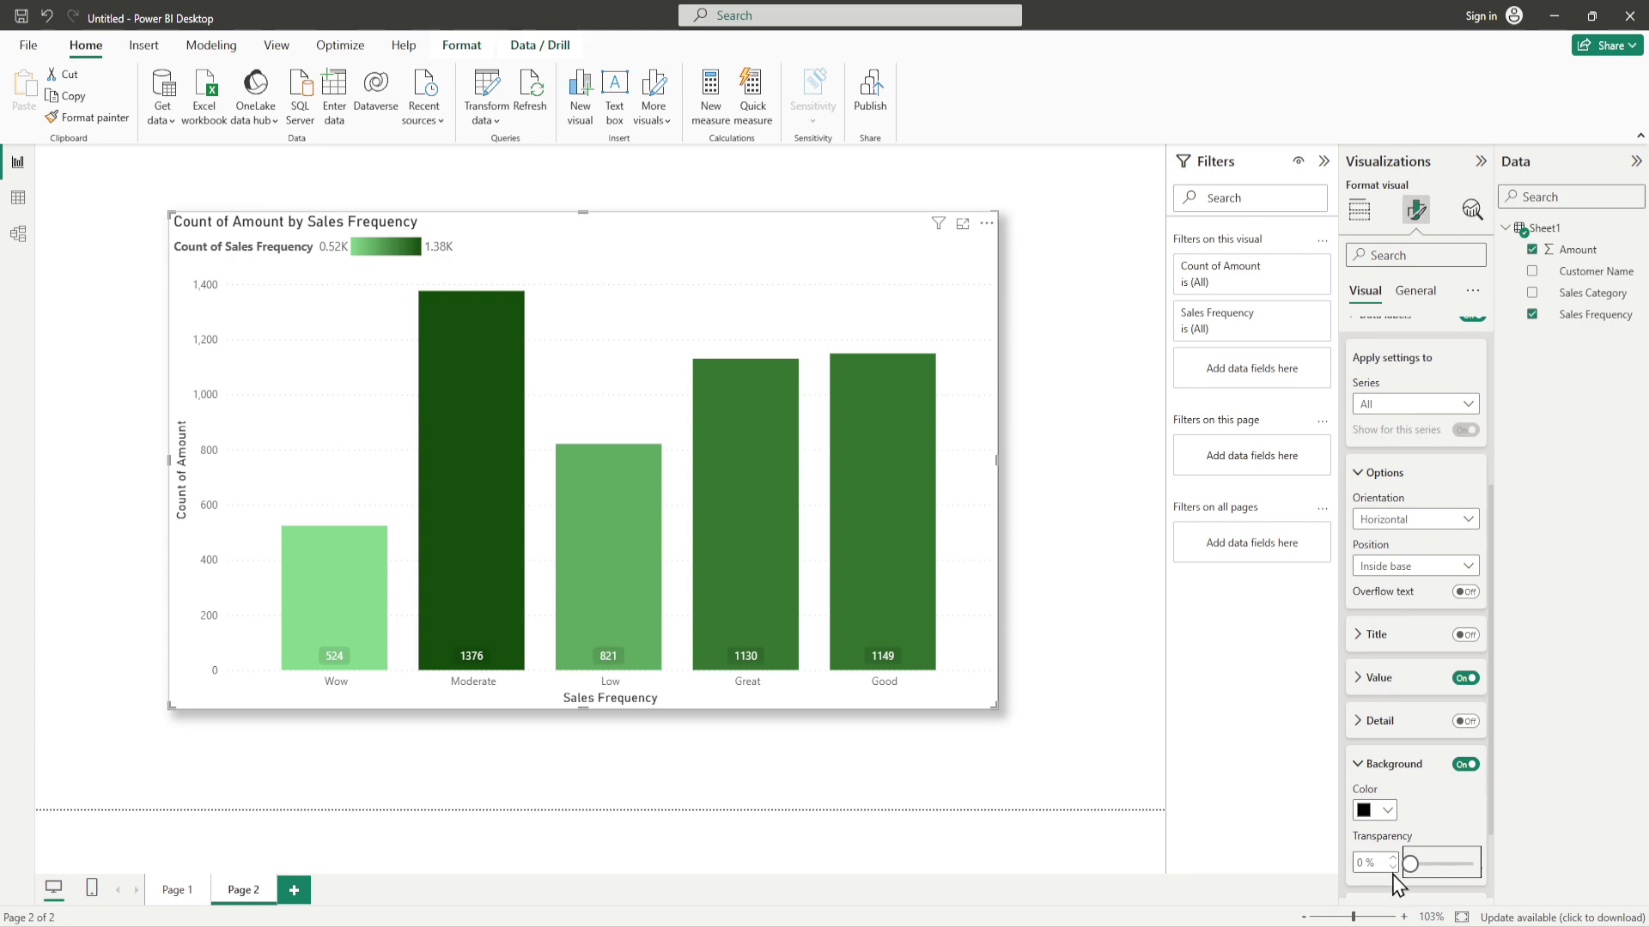
click(1001, 770)
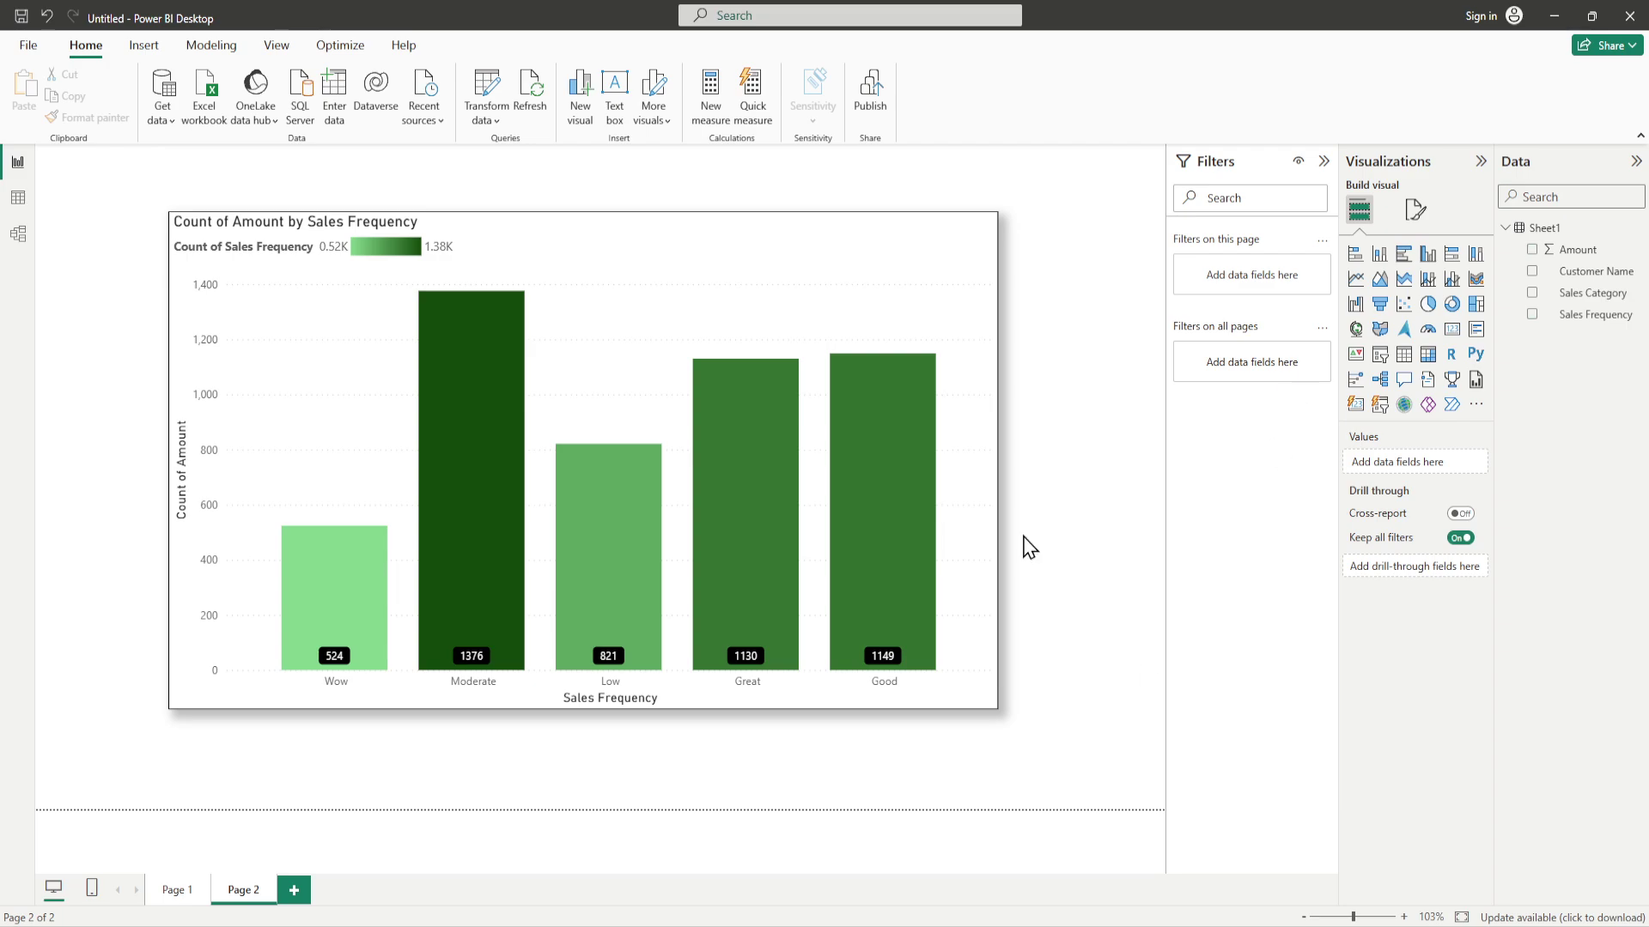
Make the data label values bold at font size 13, leaving italic and underline off.
click(959, 575)
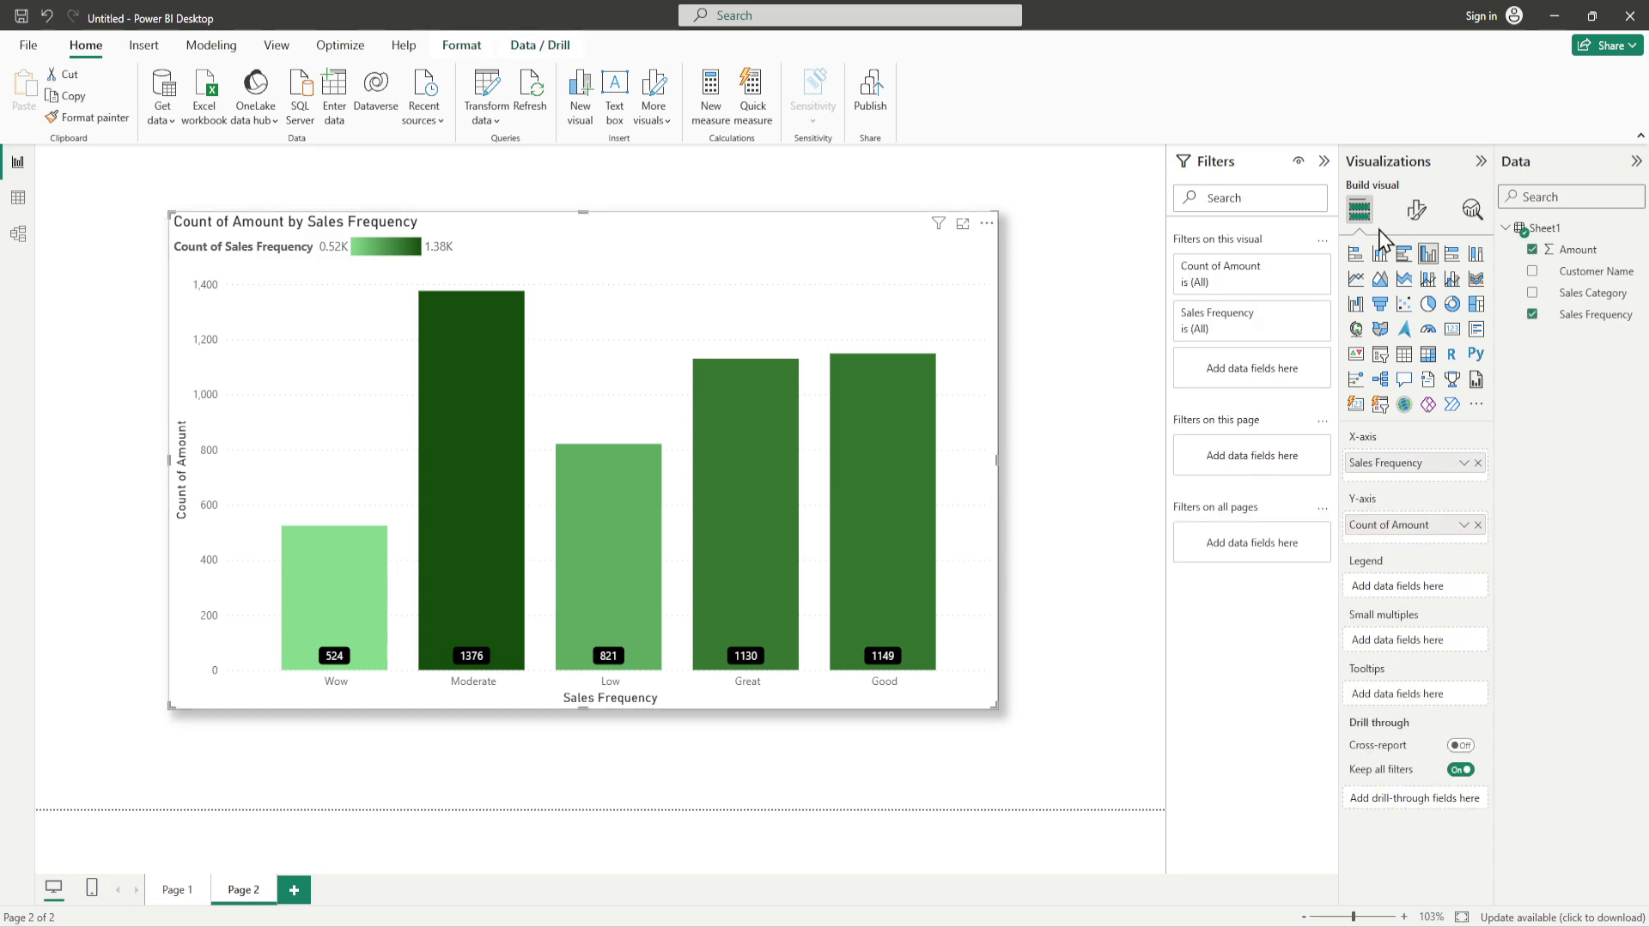
click(1416, 211)
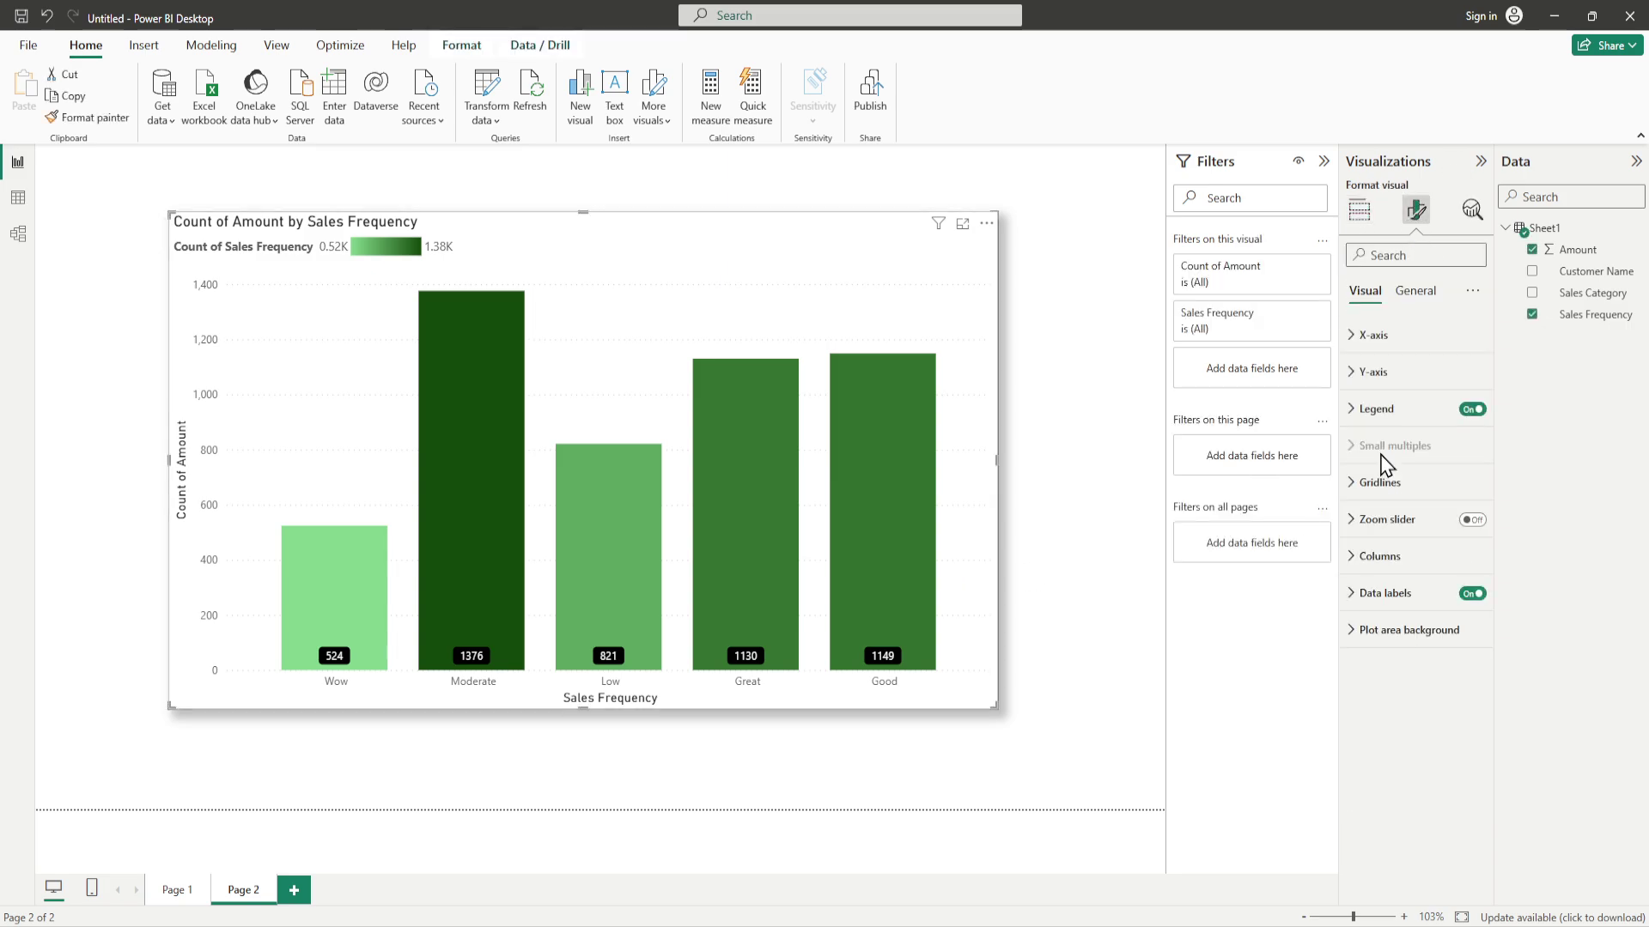
click(1357, 594)
scroll(1395, 743, down, 3)
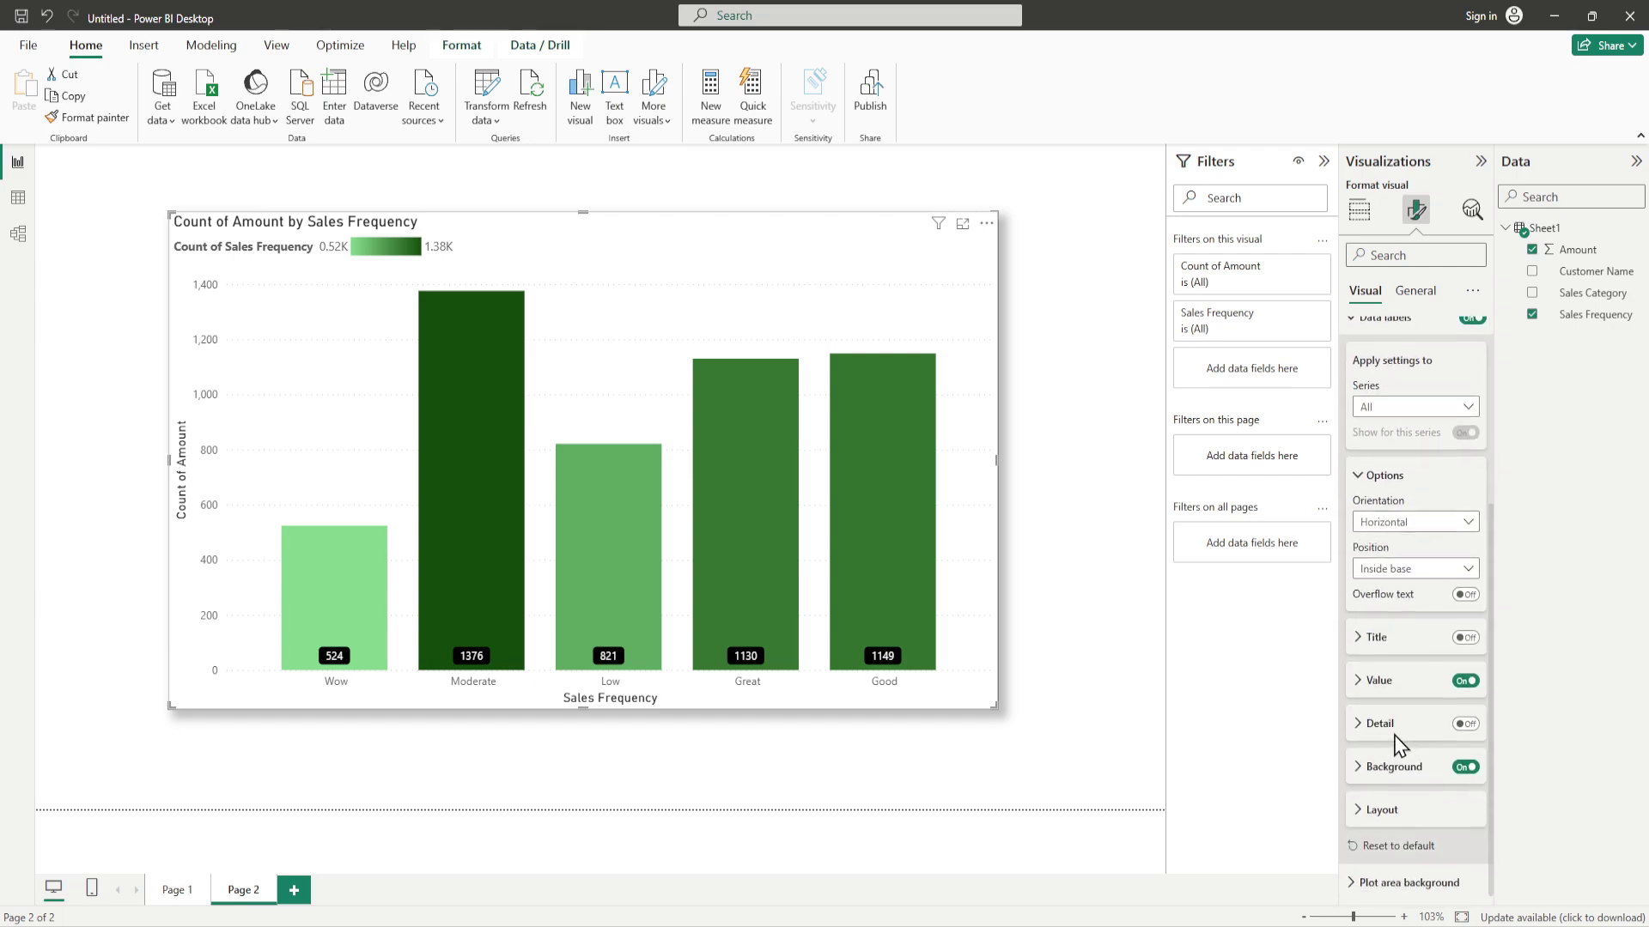
click(1375, 681)
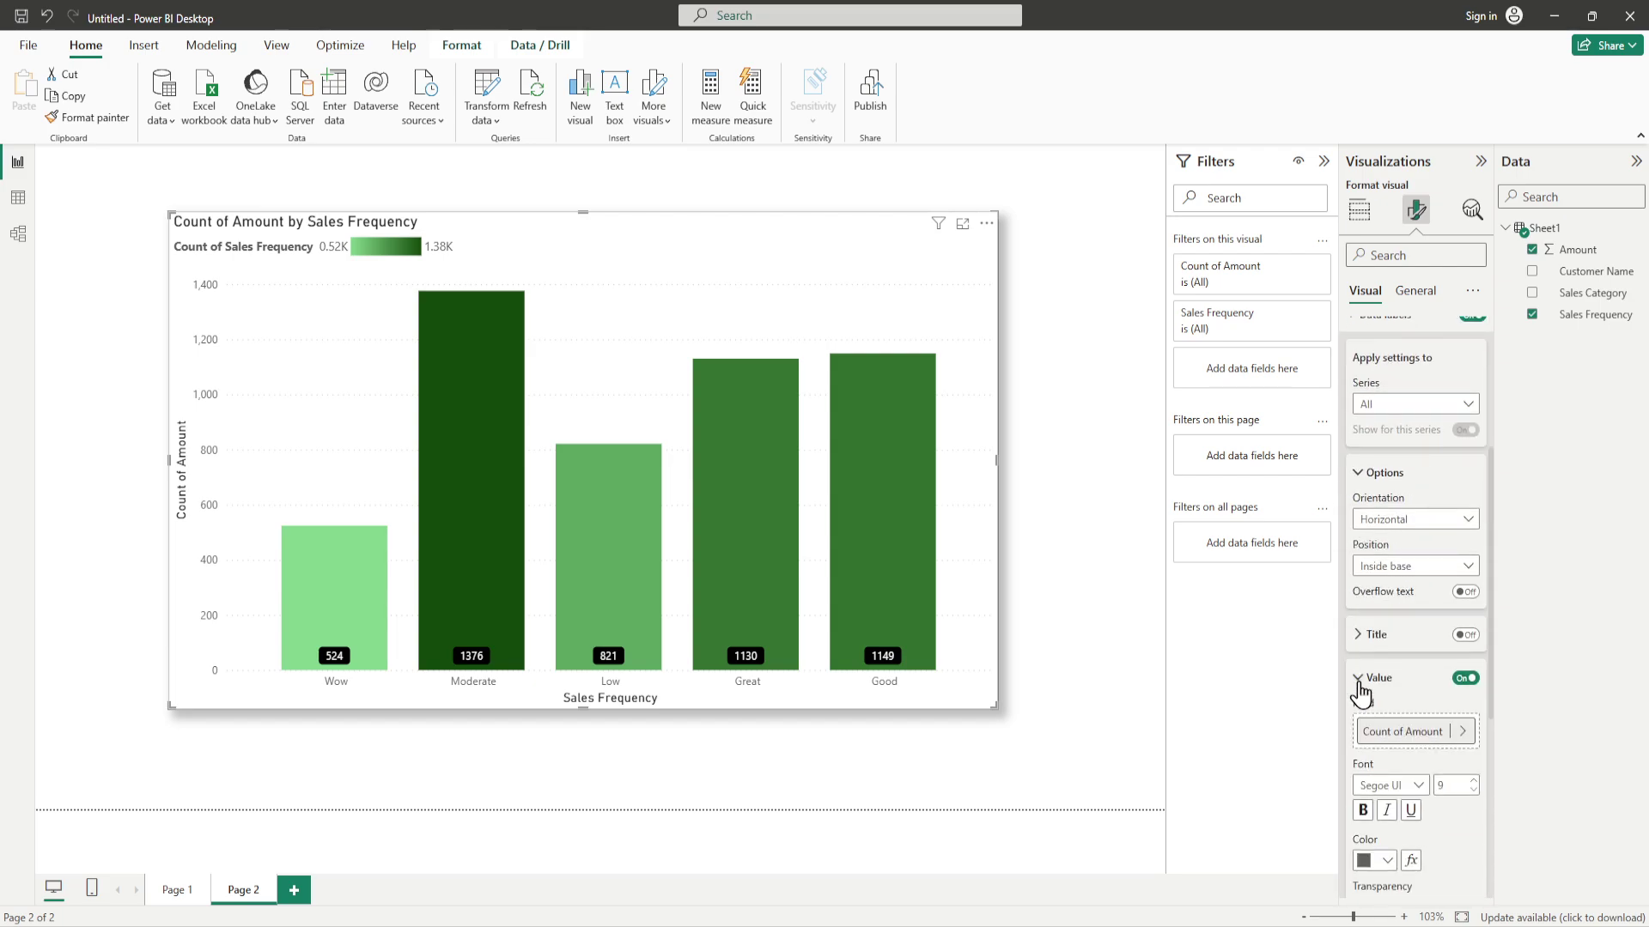
click(1386, 811)
click(1410, 812)
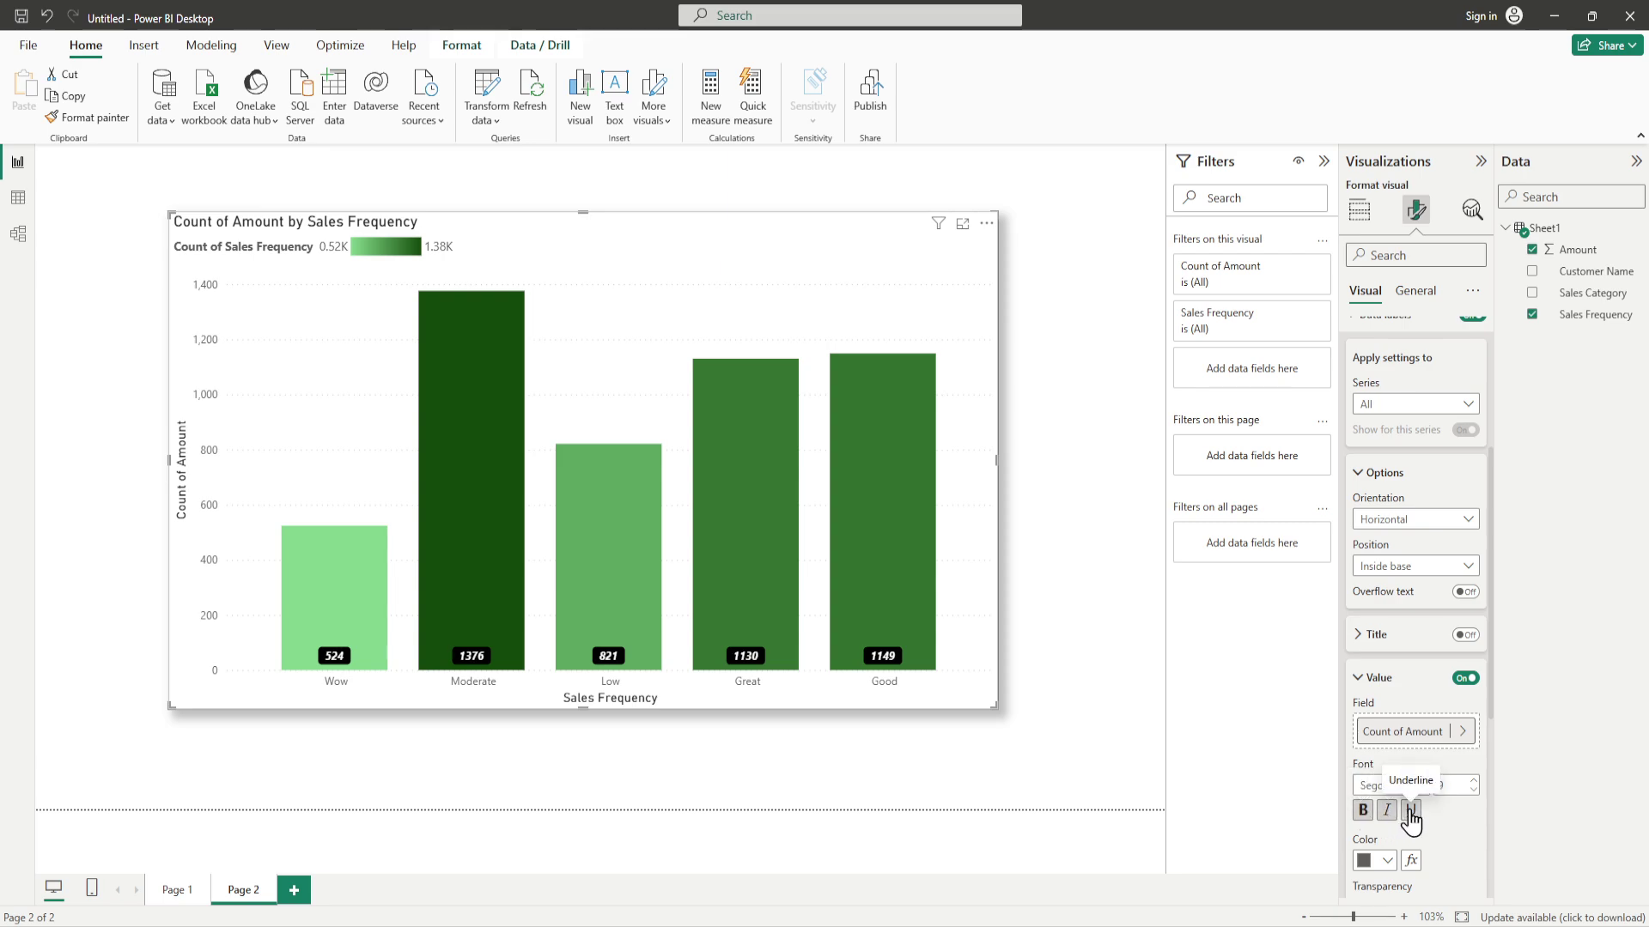
click(1410, 810)
click(1386, 811)
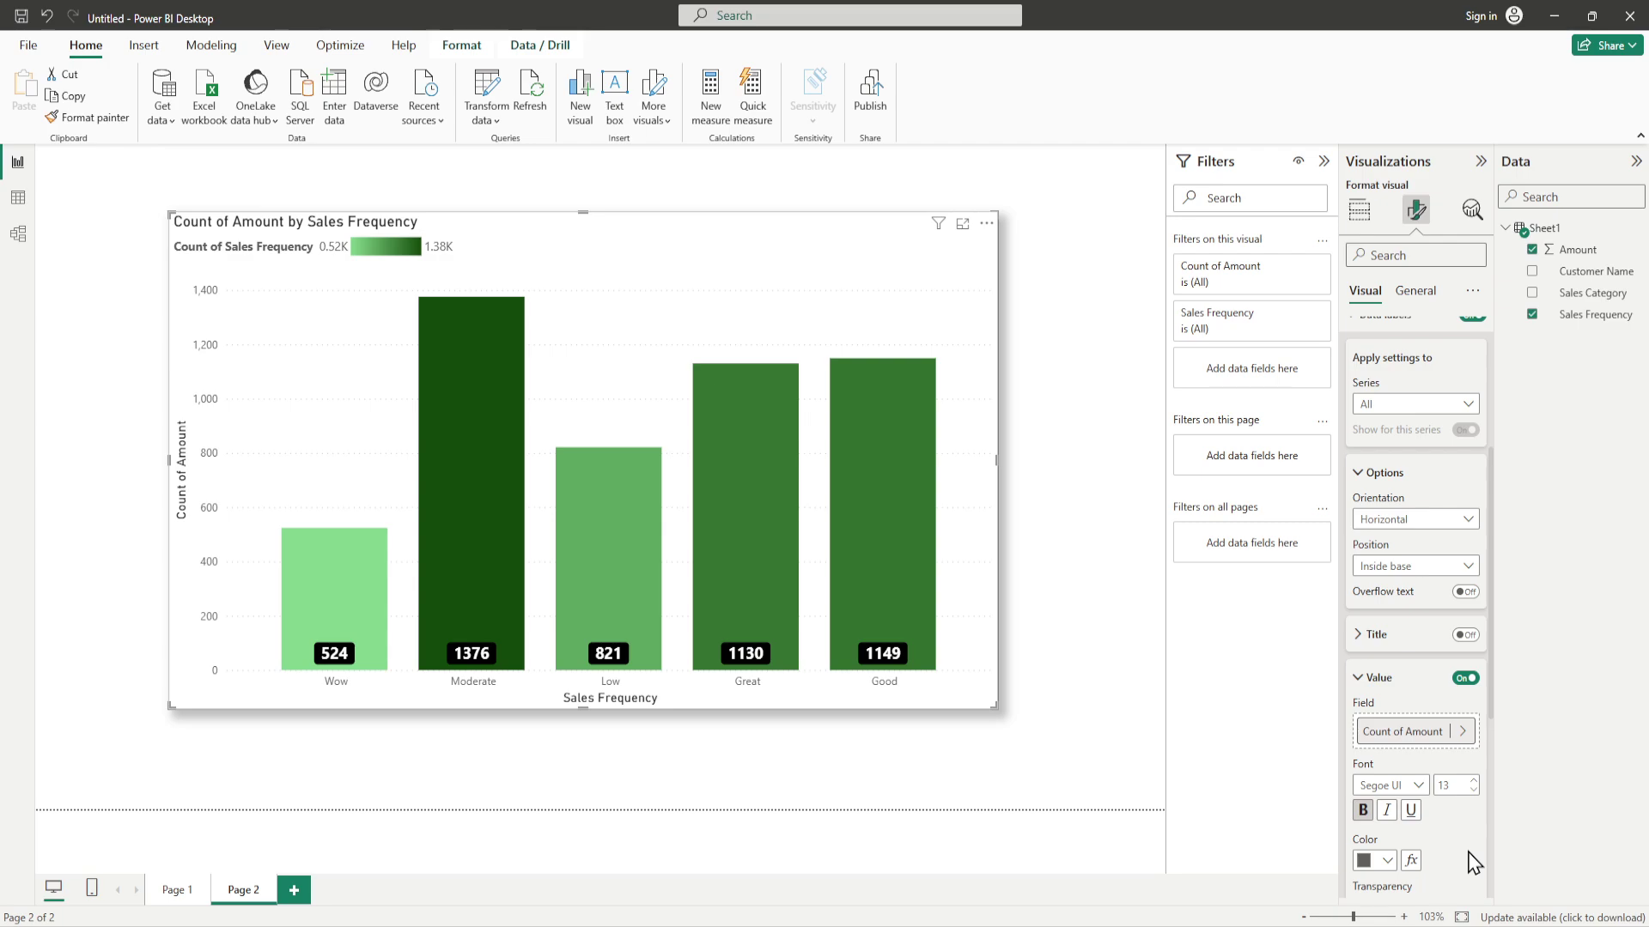
click(1359, 678)
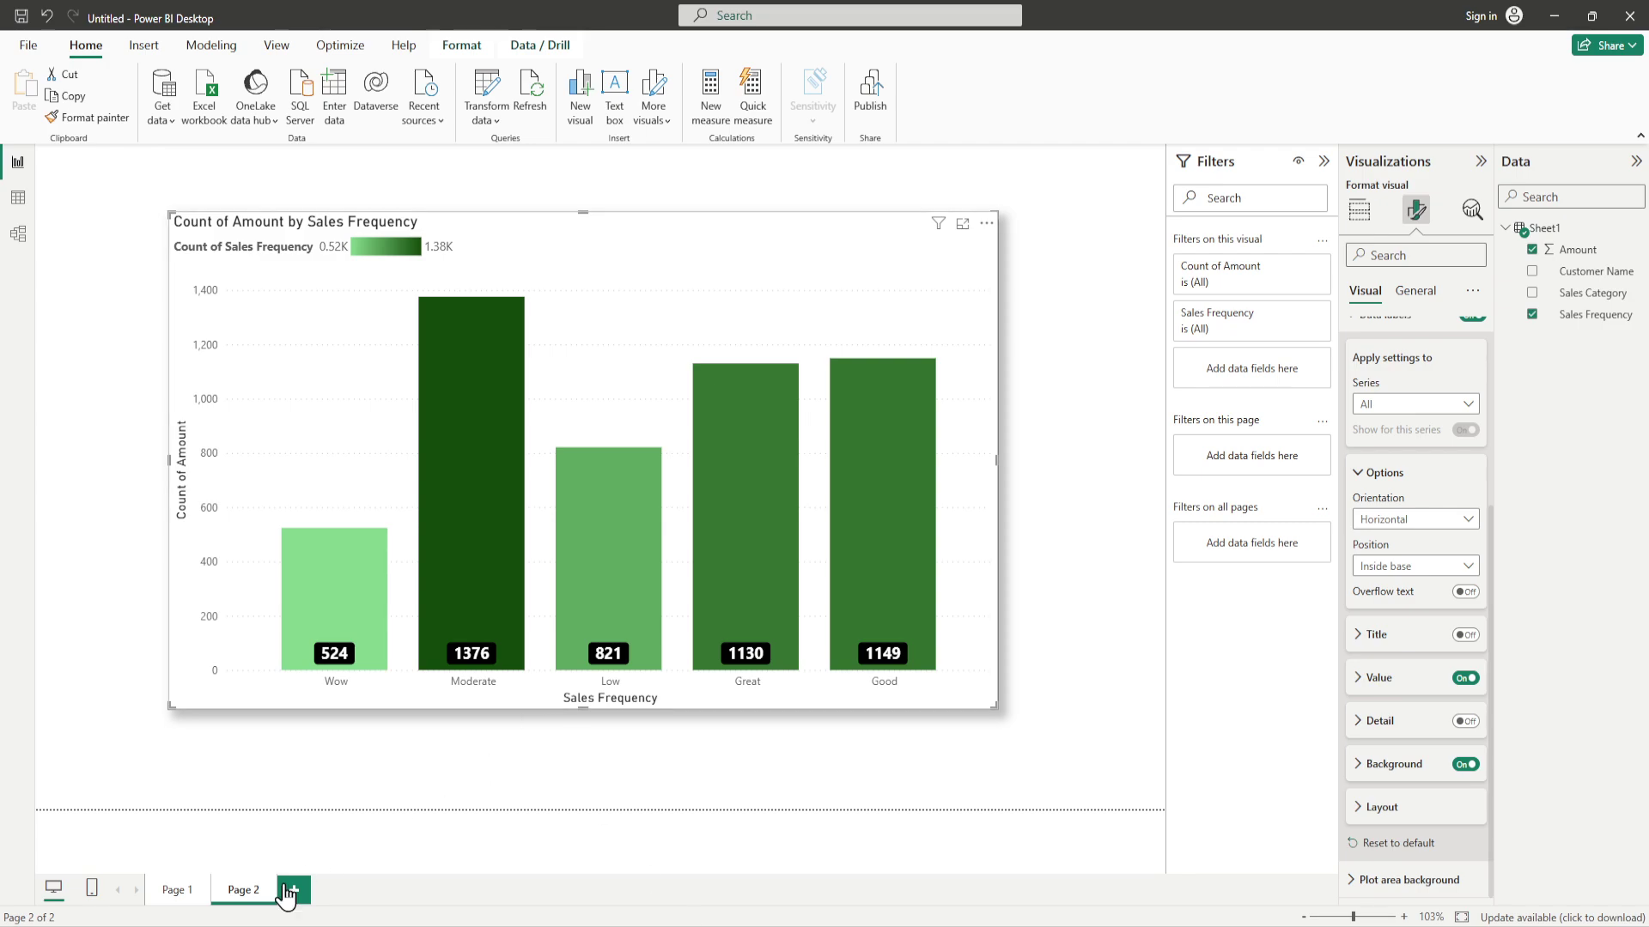
click(177, 897)
click(243, 897)
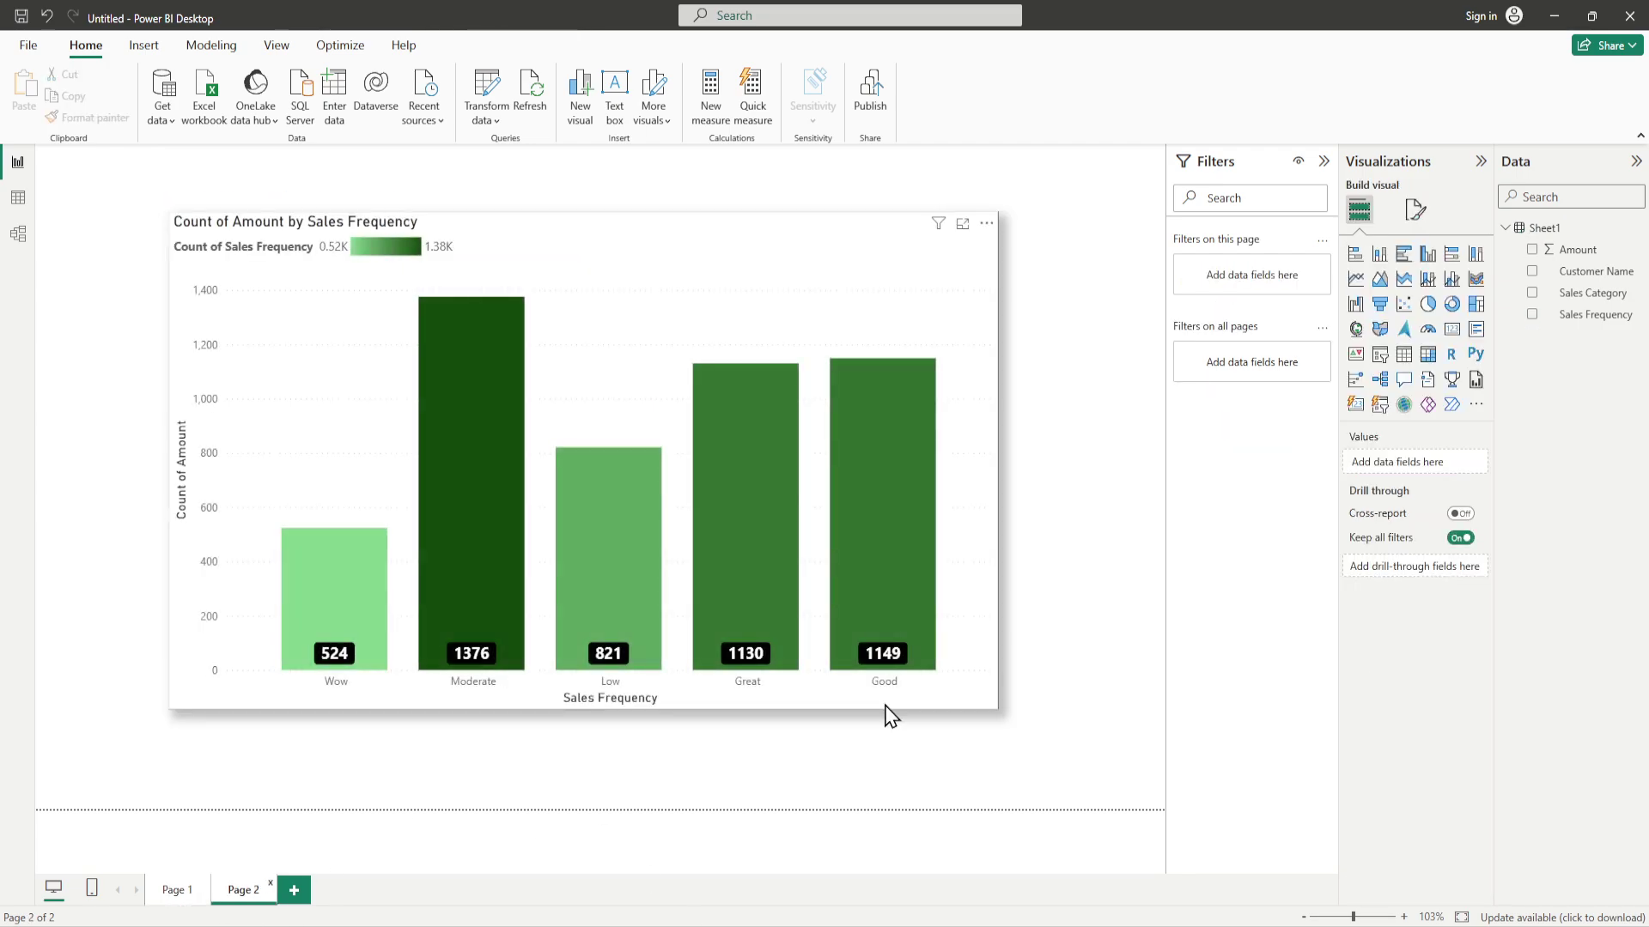